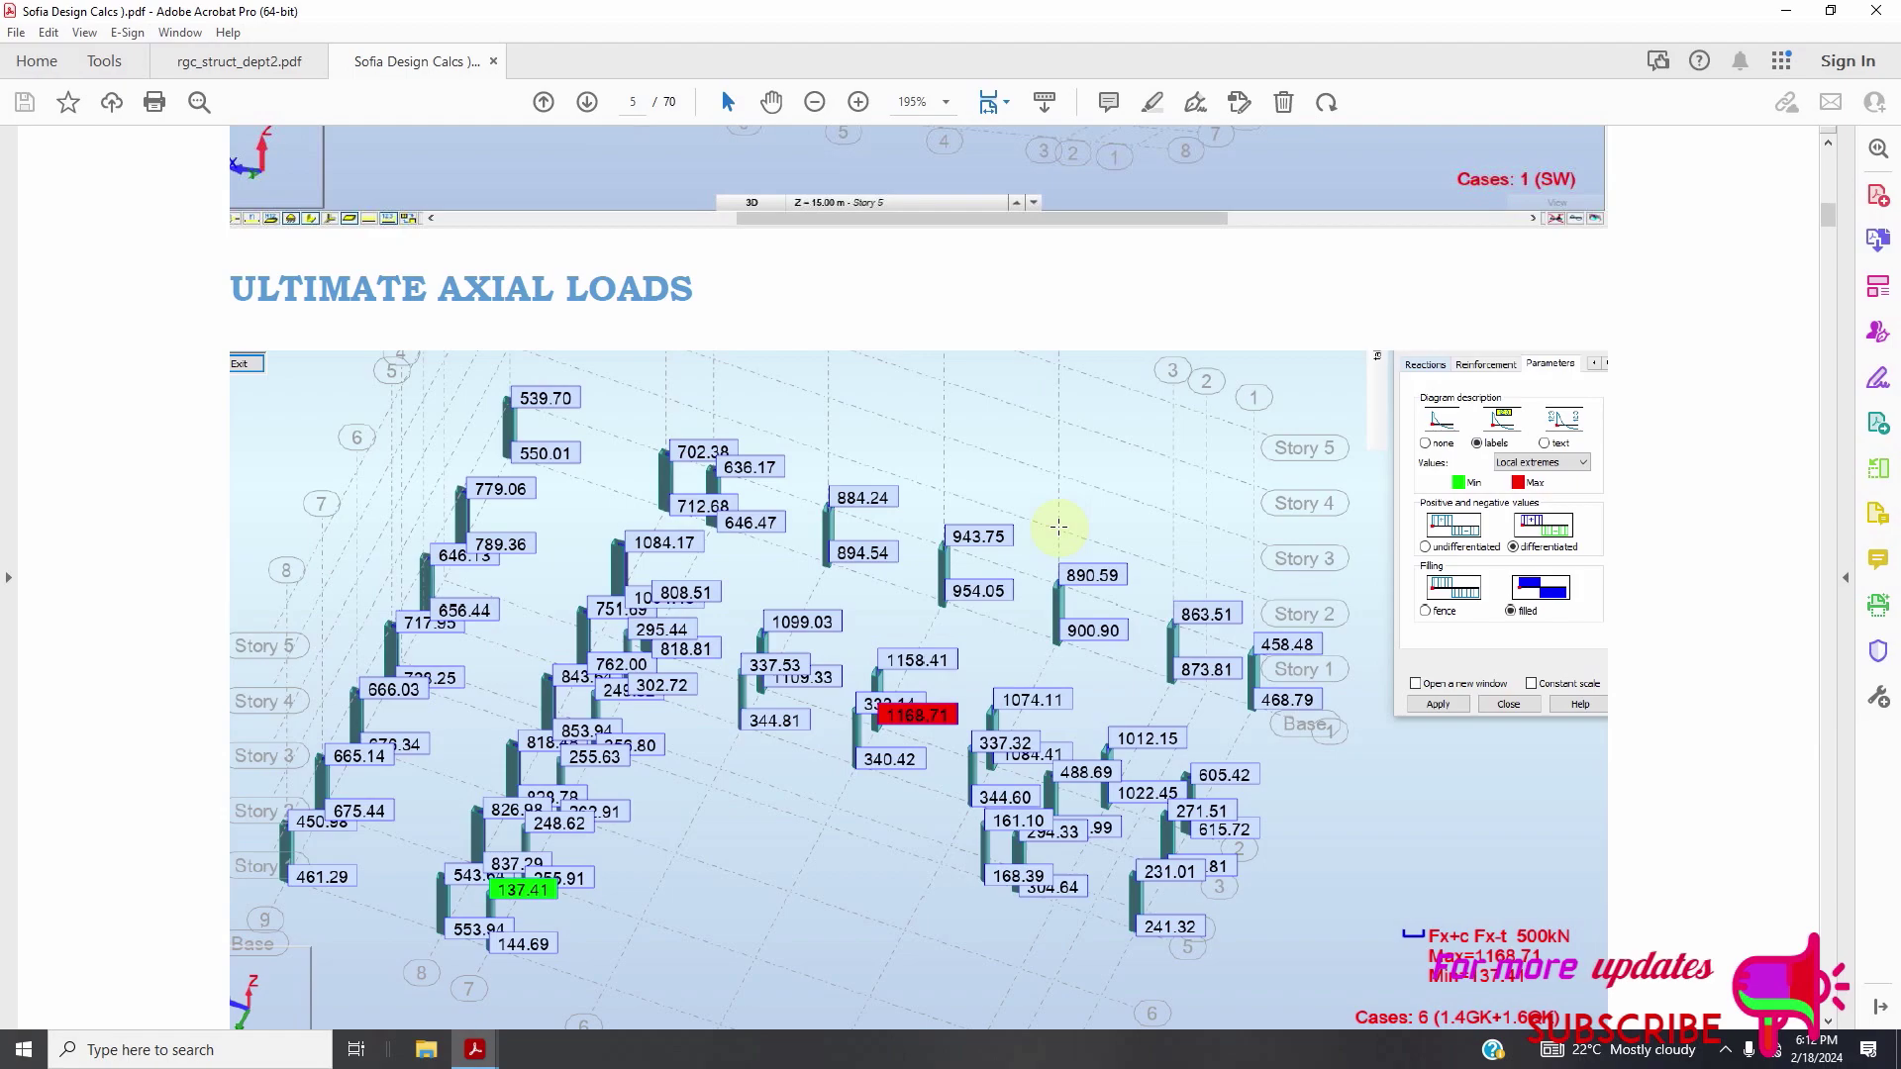
Examine the design report's cover page, sample model, ultimate axial loads diagram and beam bending moments diagram
scroll(1059, 527, "up", 6)
scroll(912, 507, "down", 3)
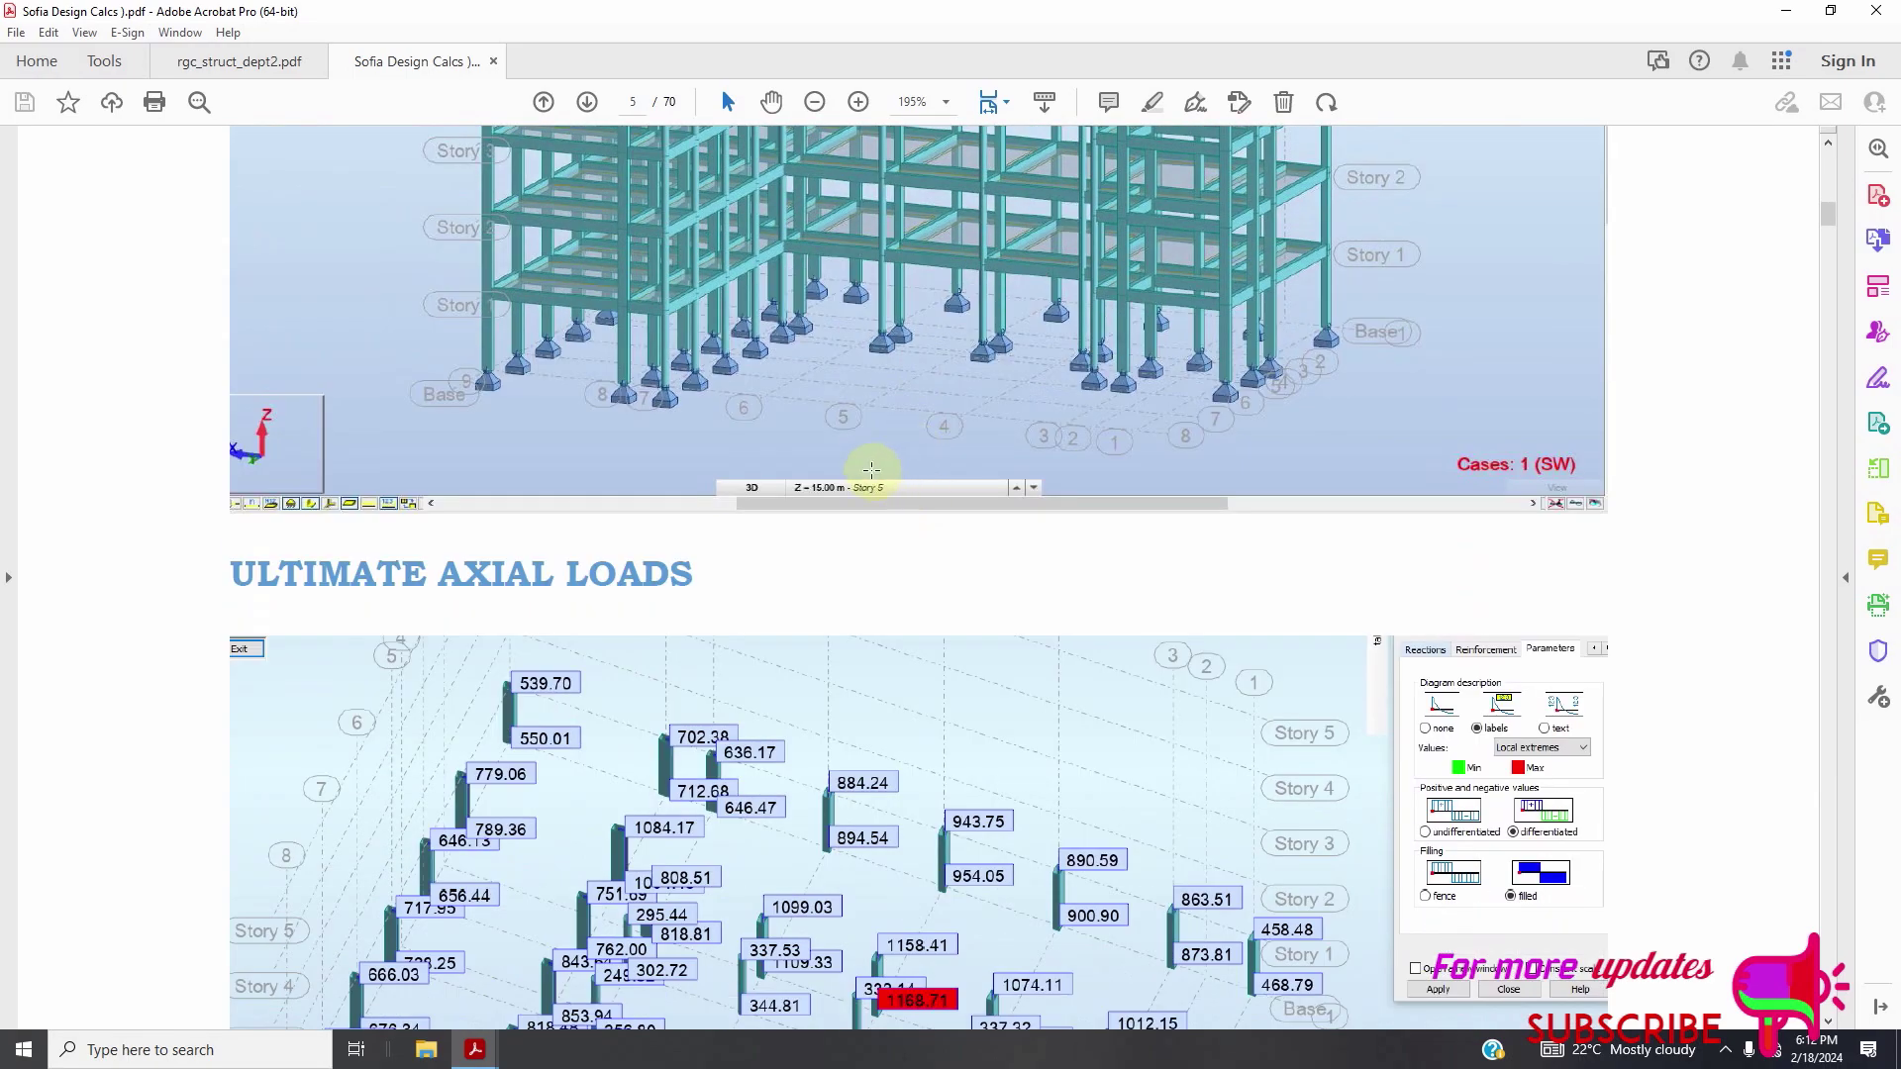
scroll(872, 469, "down", 20)
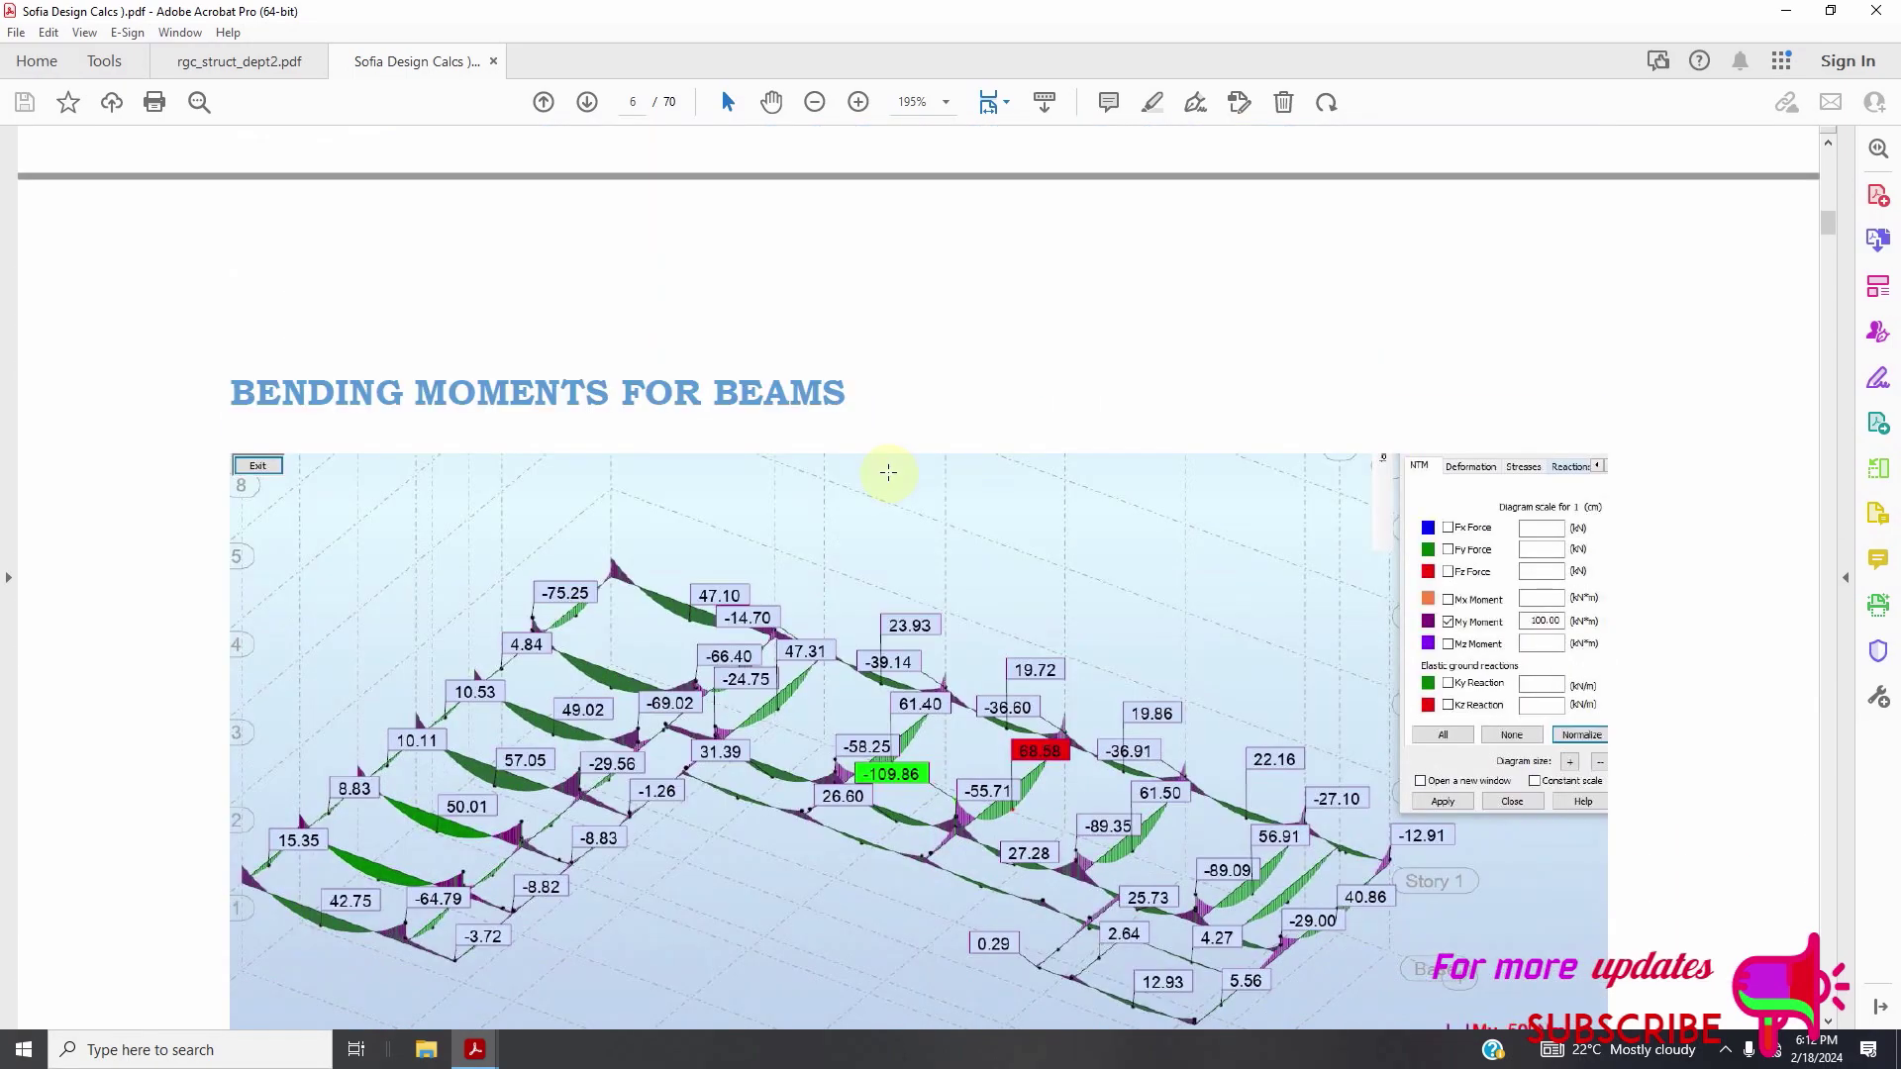
scroll(888, 472, "up", 18)
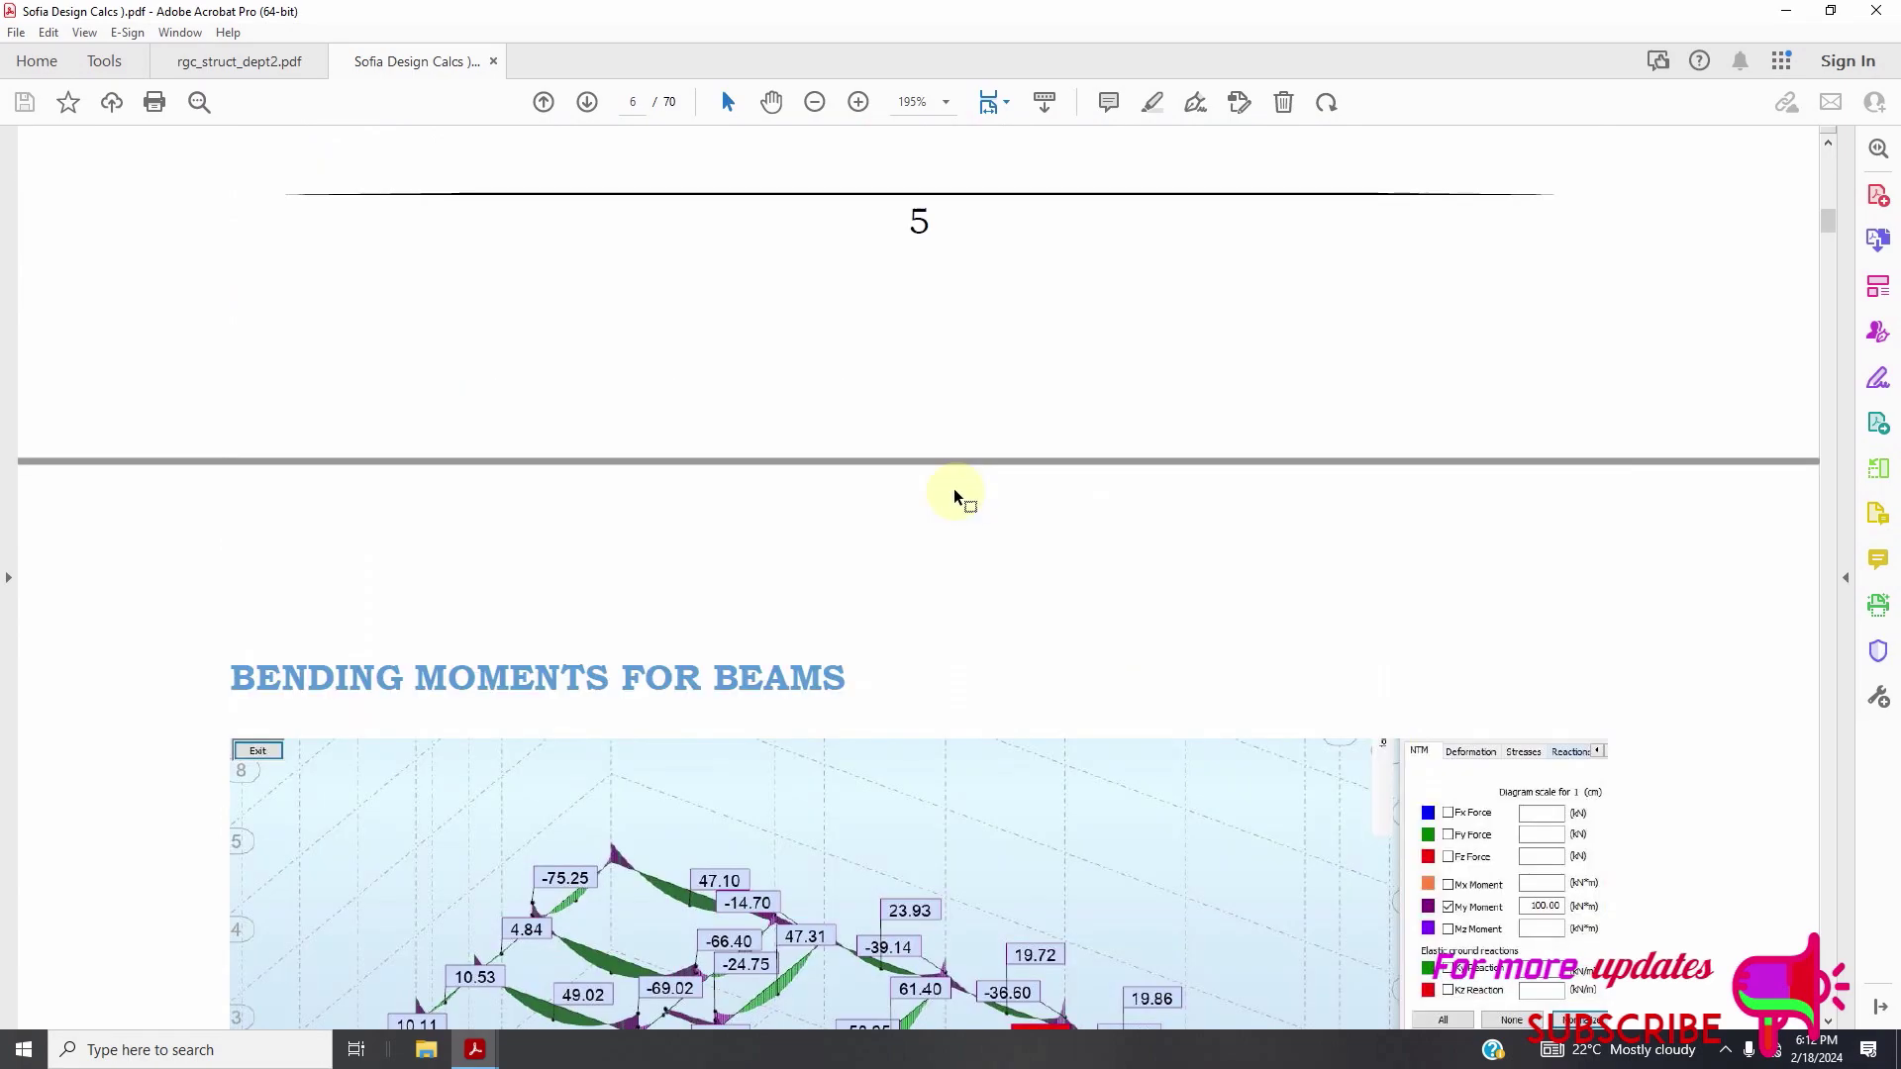
scroll(1439, 509, "up", 6)
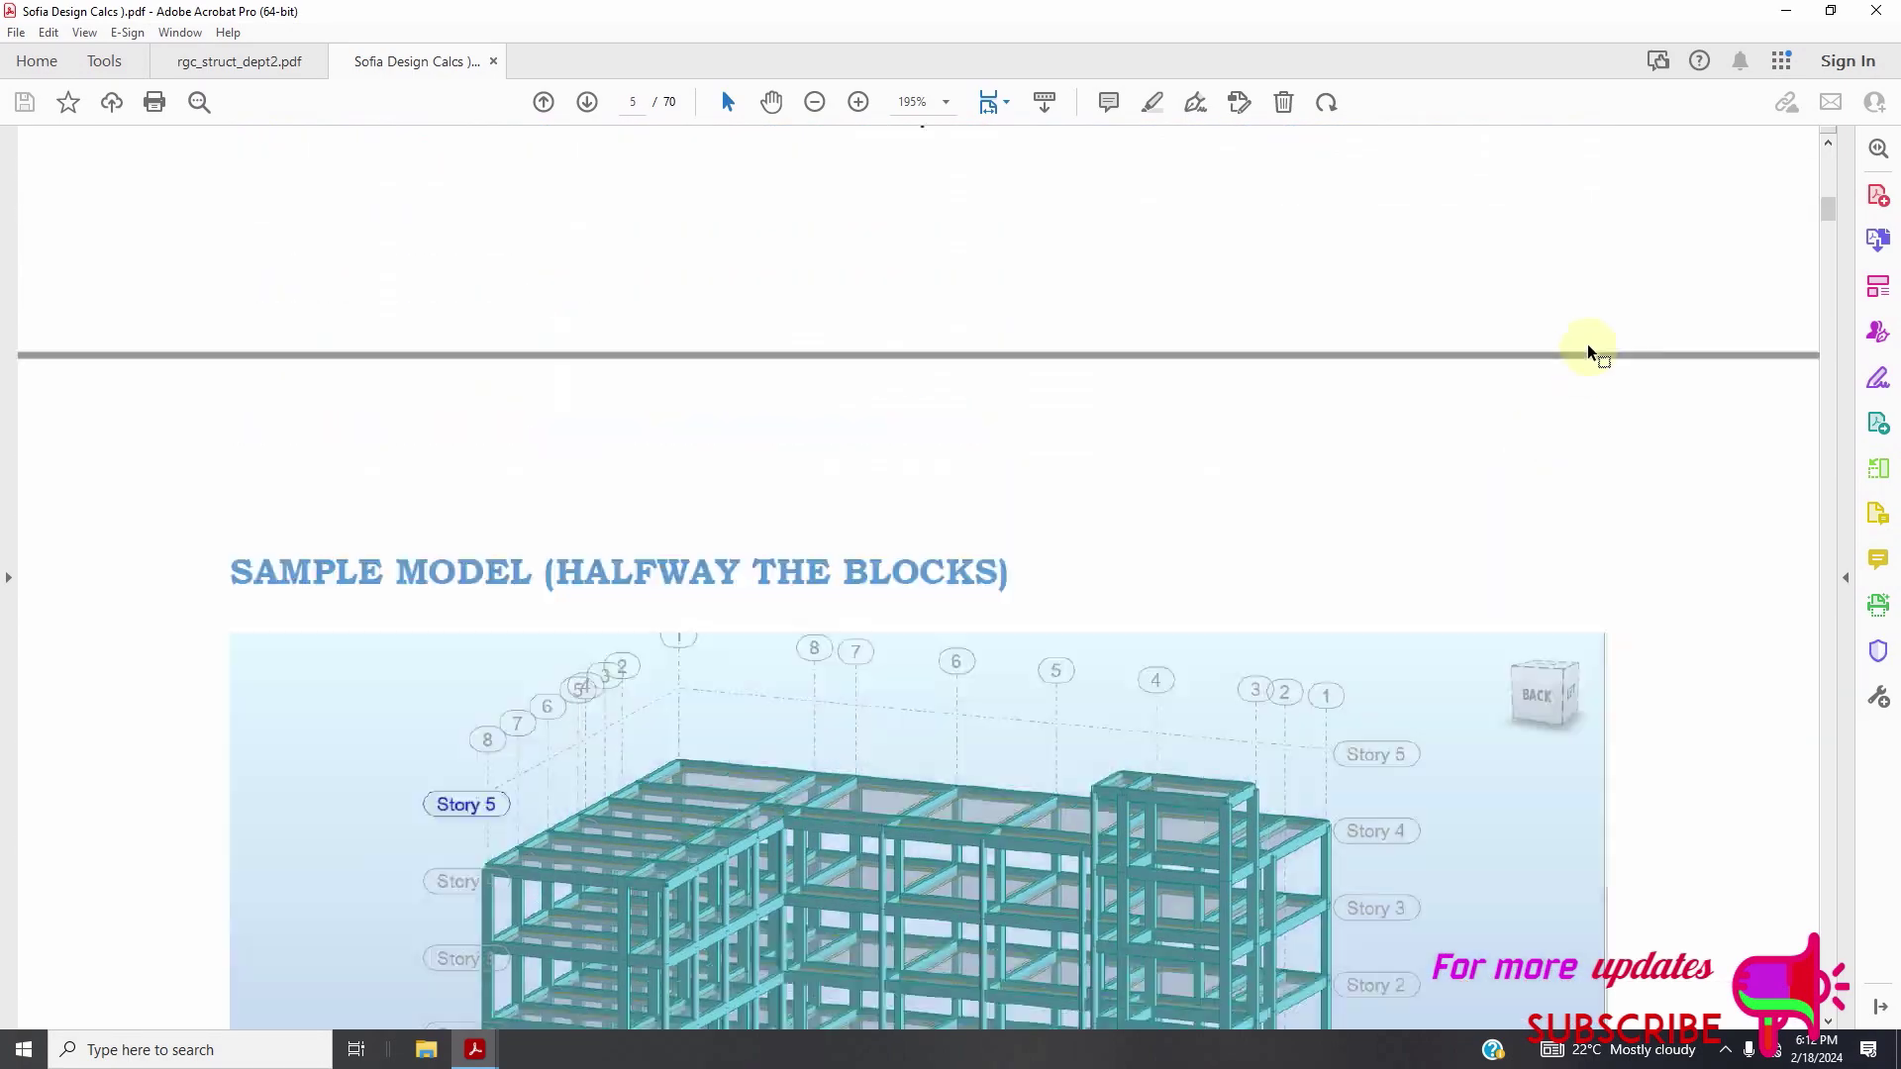
left_click_drag(1828, 216, 1838, 139)
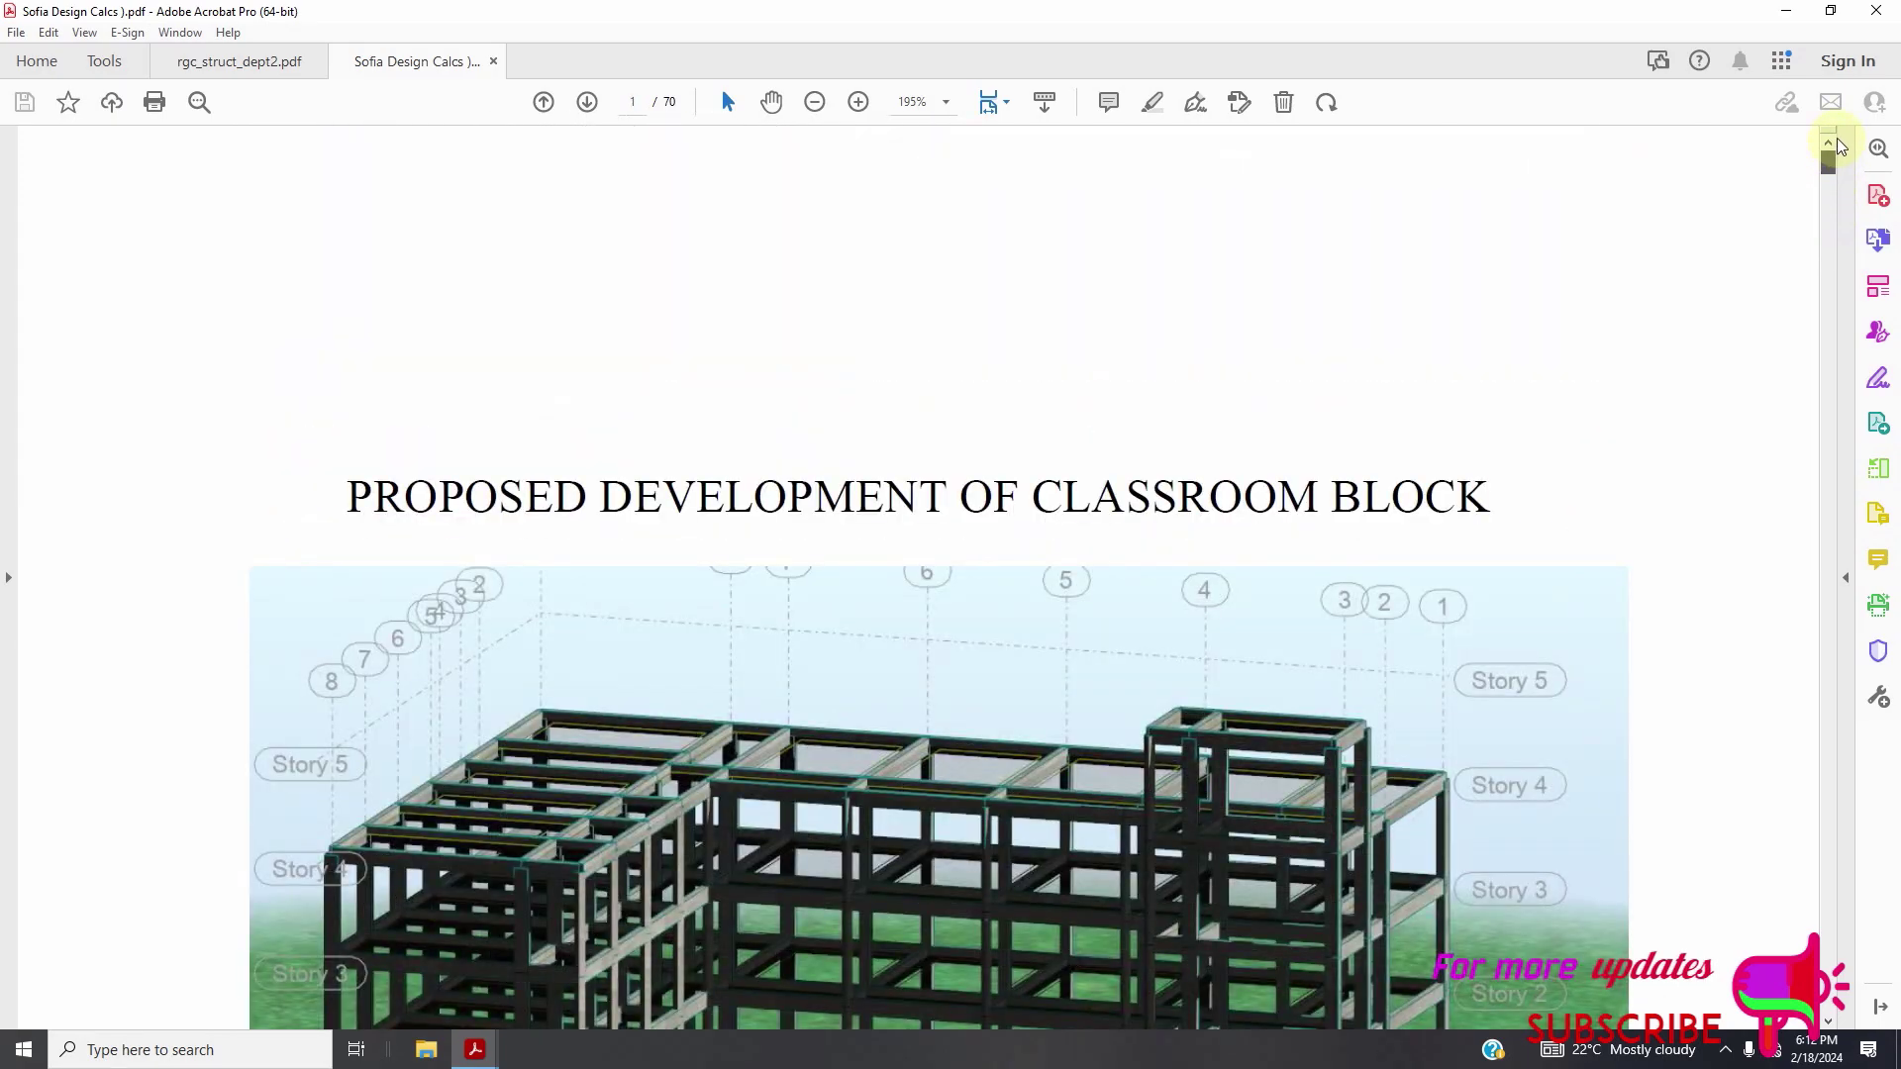
scroll(1482, 276, "down", 8)
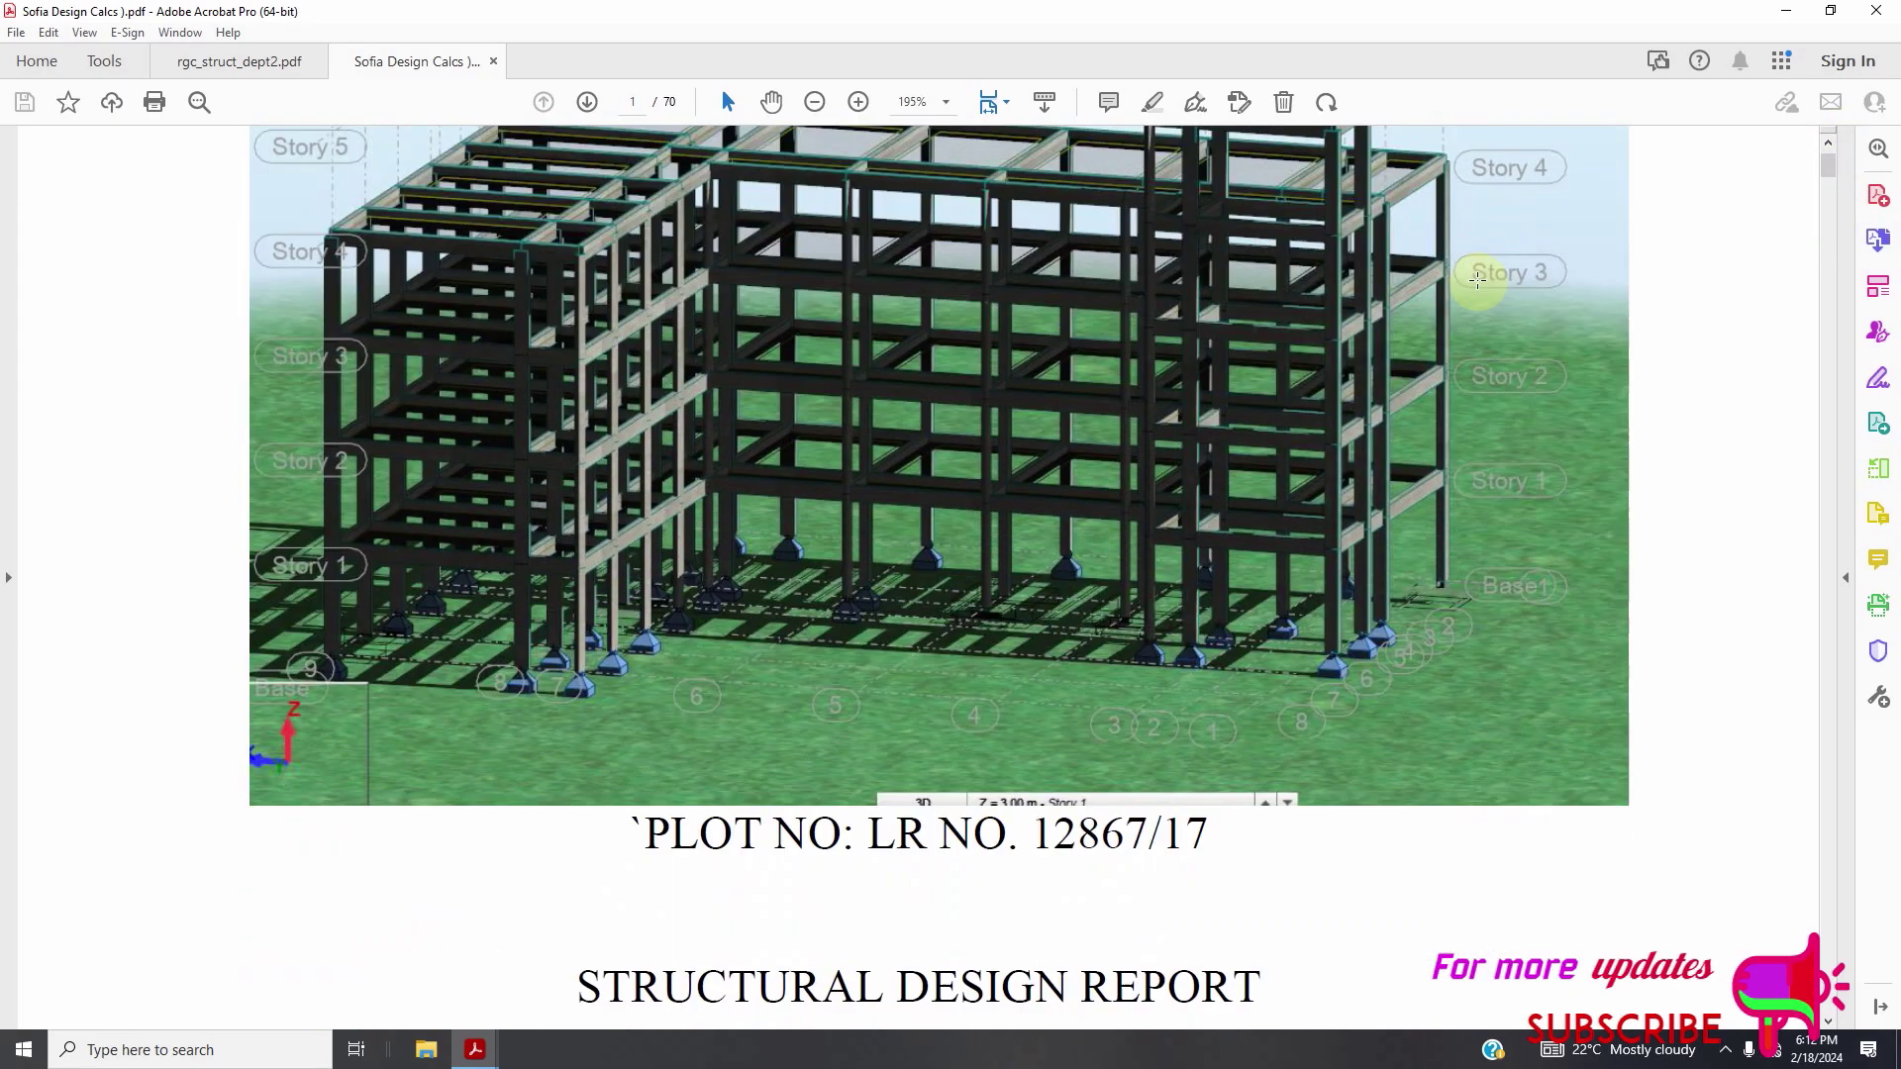
scroll(1473, 280, "down", 2)
scroll(1219, 650, "up", 3)
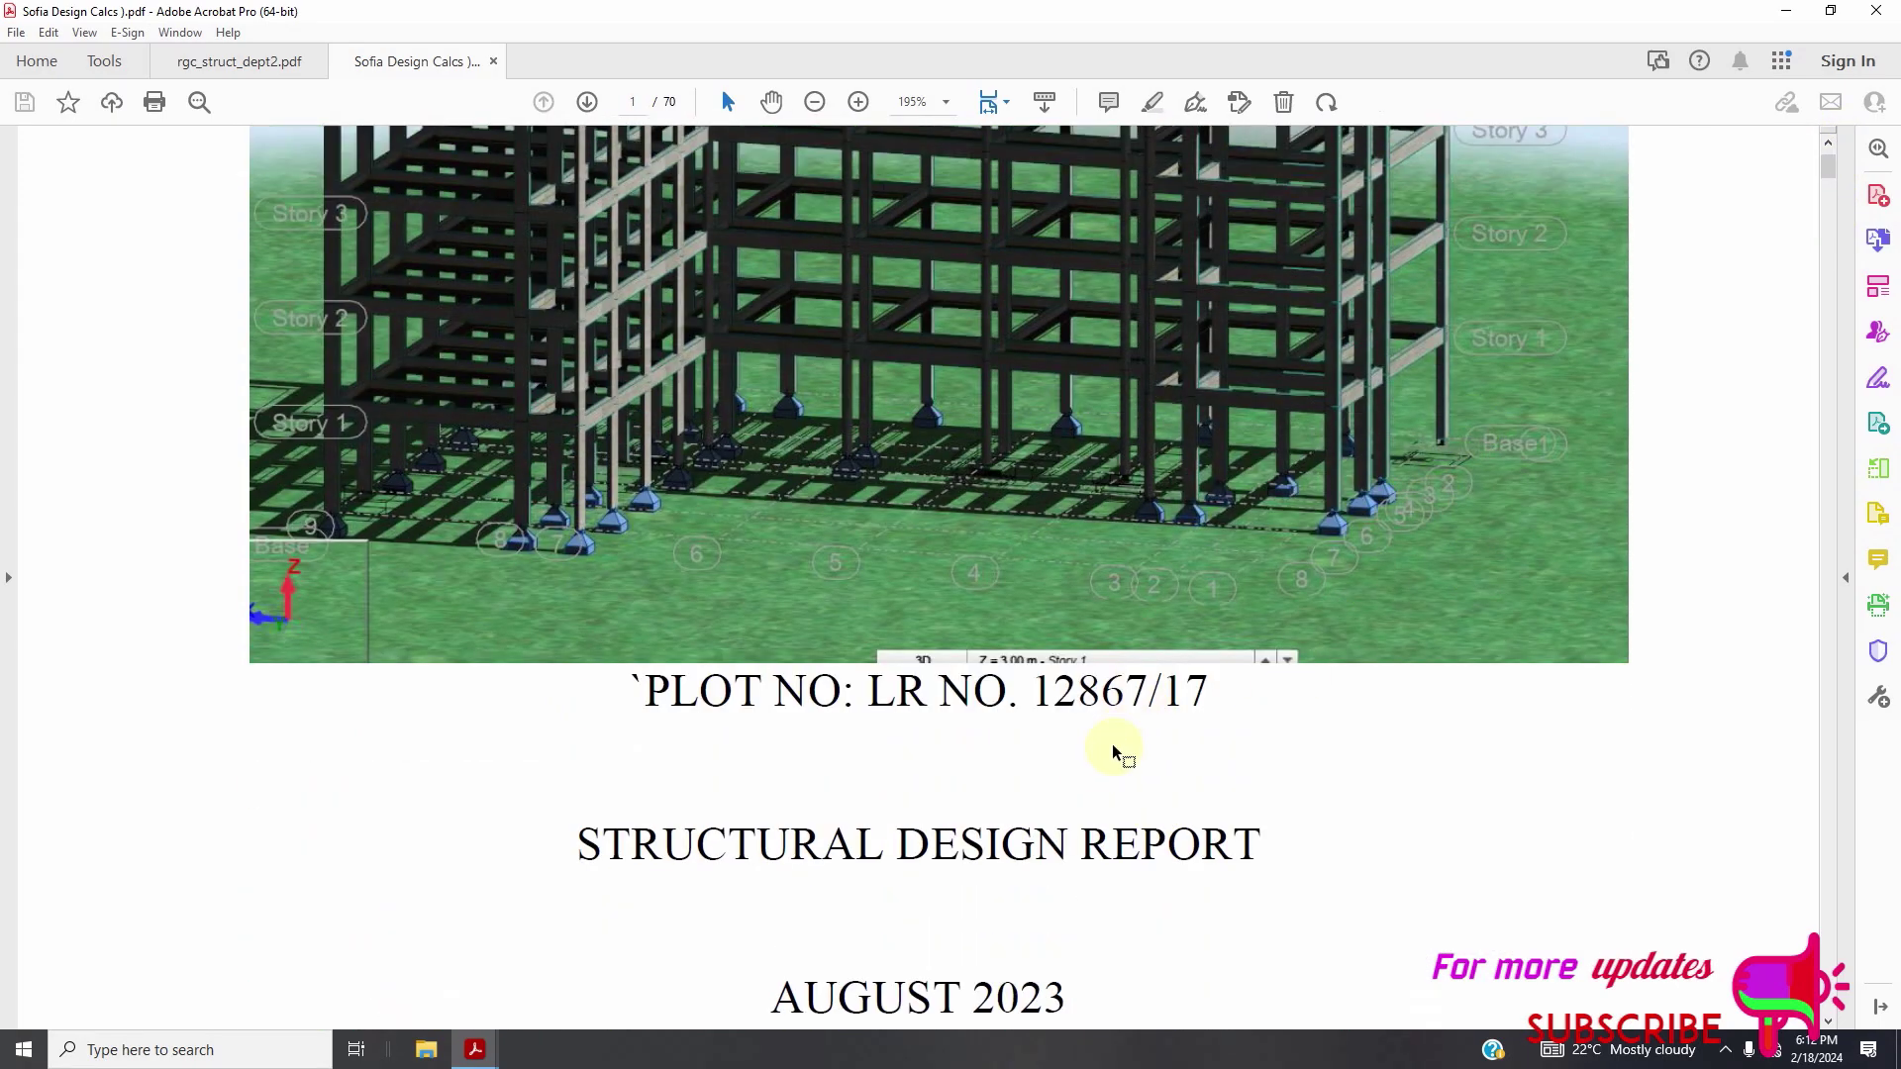
scroll(1168, 666, "up", 7)
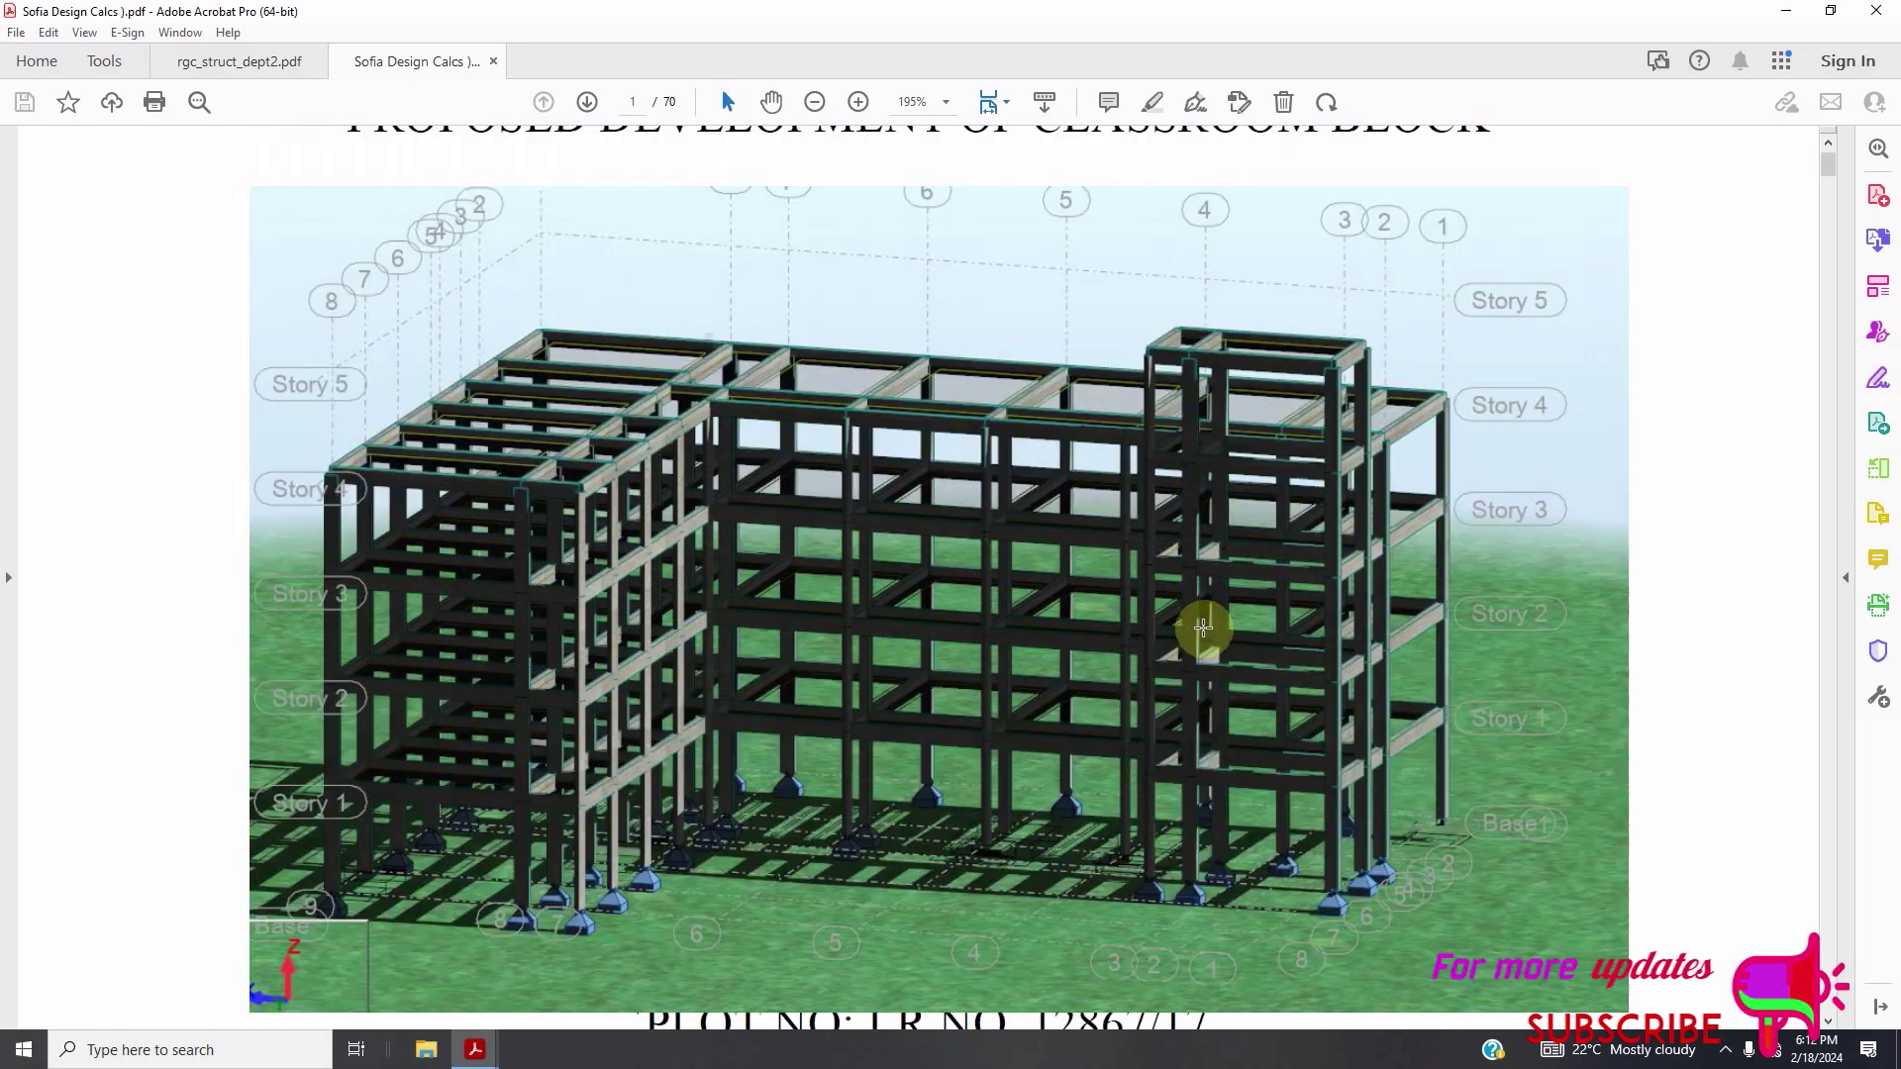
scroll(1213, 622, "down", 8)
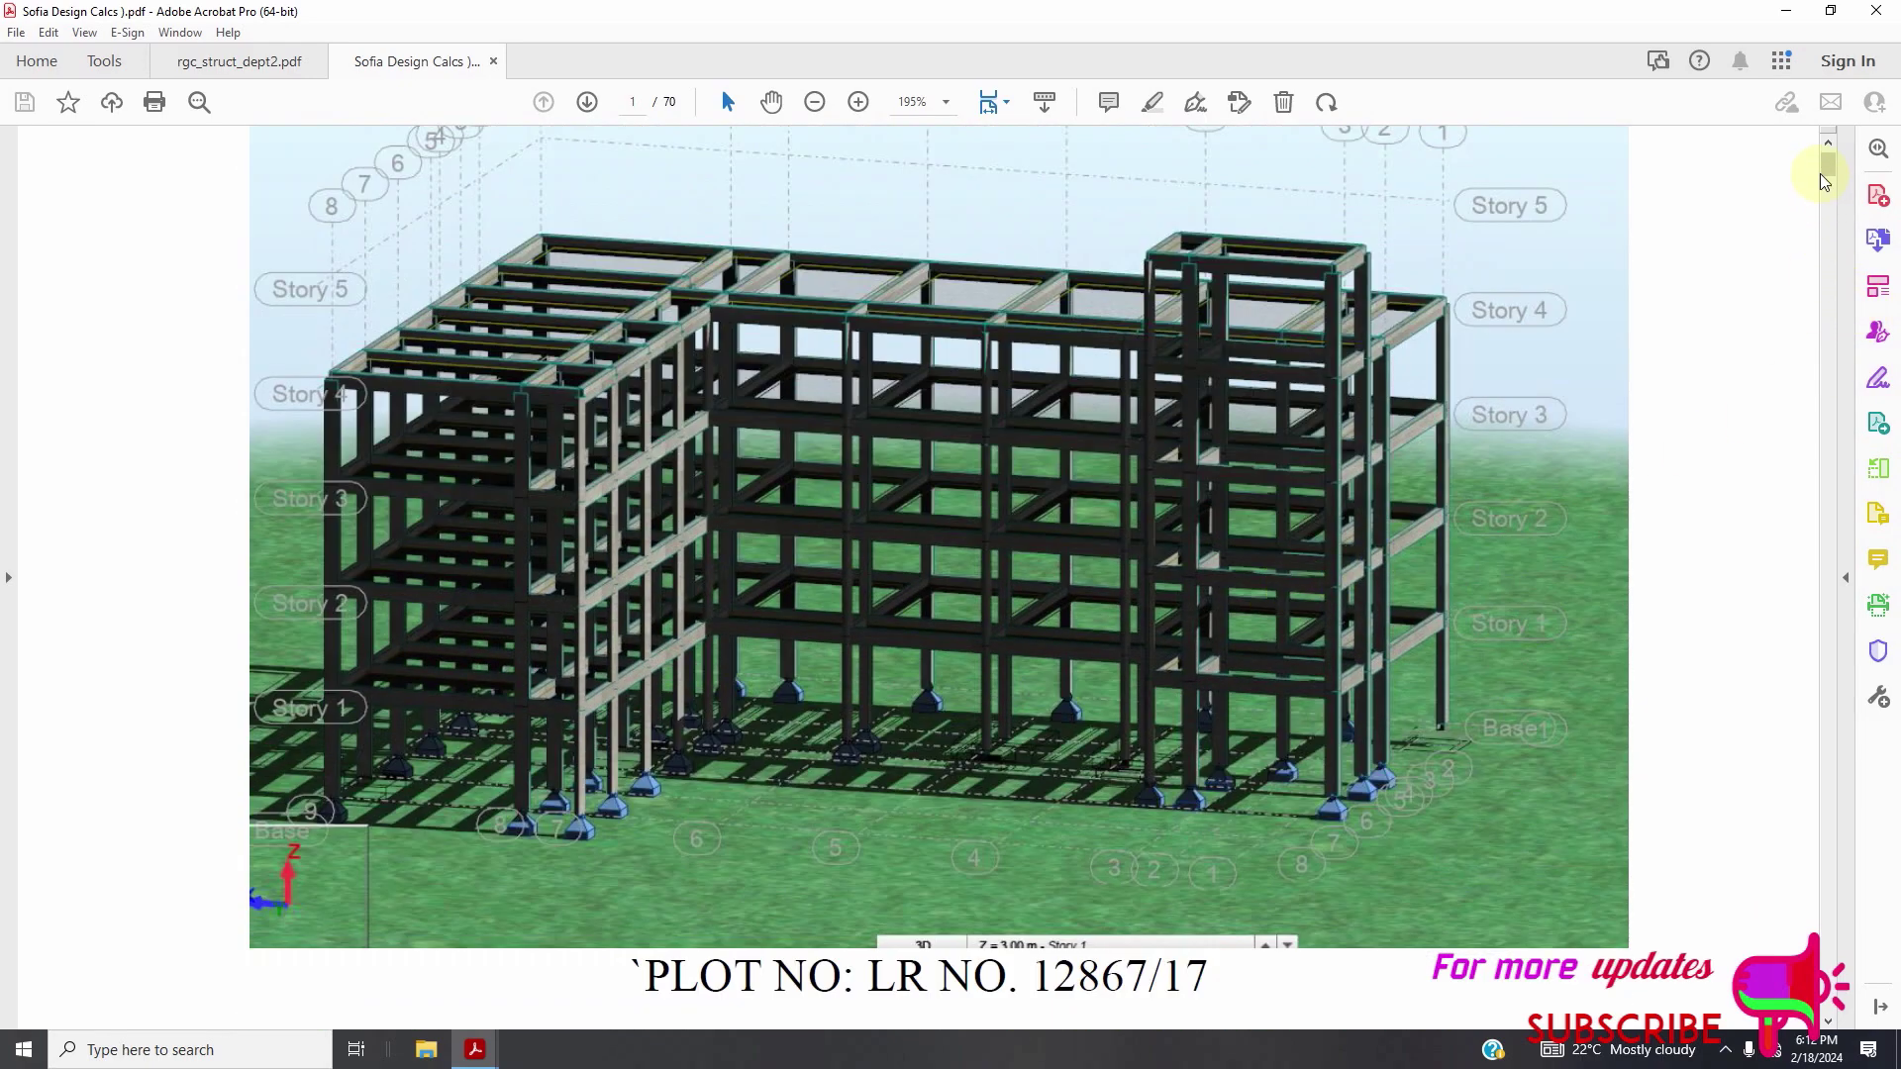
scroll(1820, 174, "down", 7)
mouse_move(1828, 197)
left_mouse_down()
mouse_move(1828, 245)
mouse_move(1830, 222)
left_mouse_up()
scroll(738, 502, "down", 1)
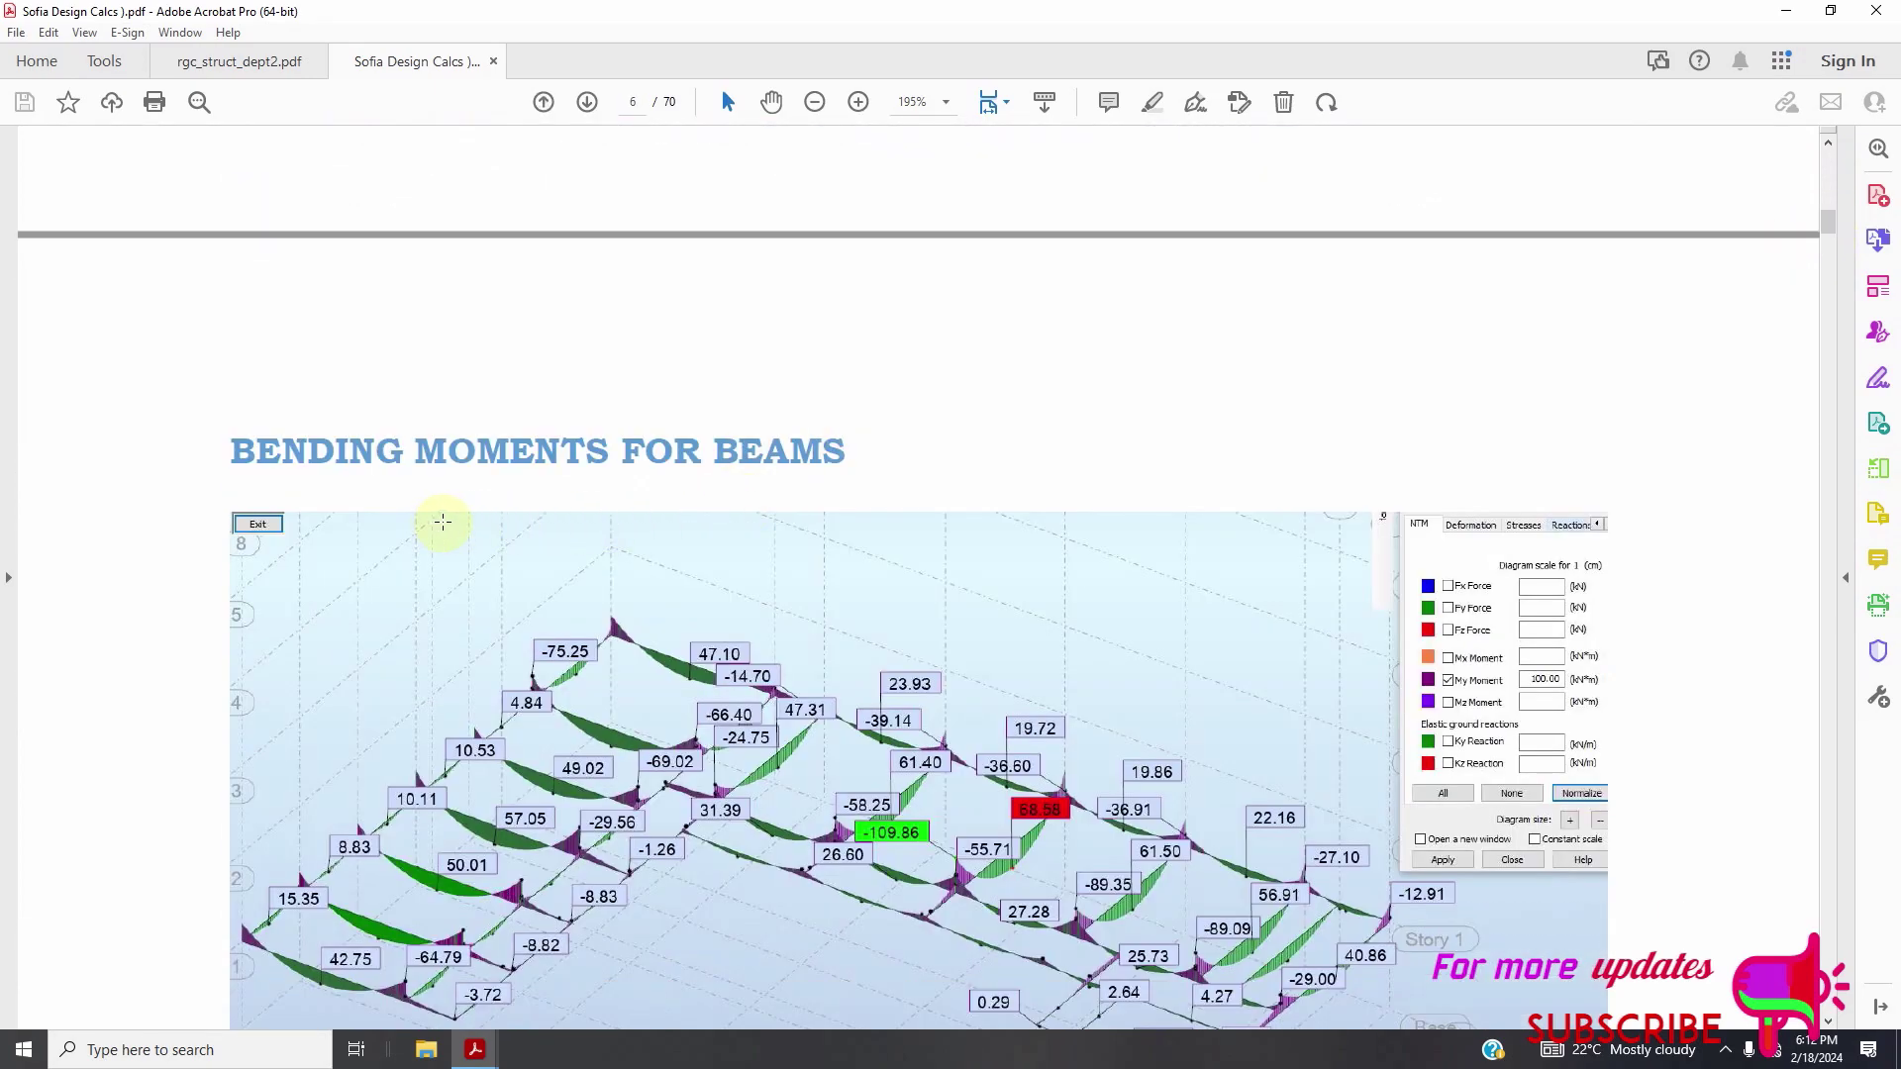
scroll(587, 534, "down", 3)
scroll(1060, 560, "up", 20)
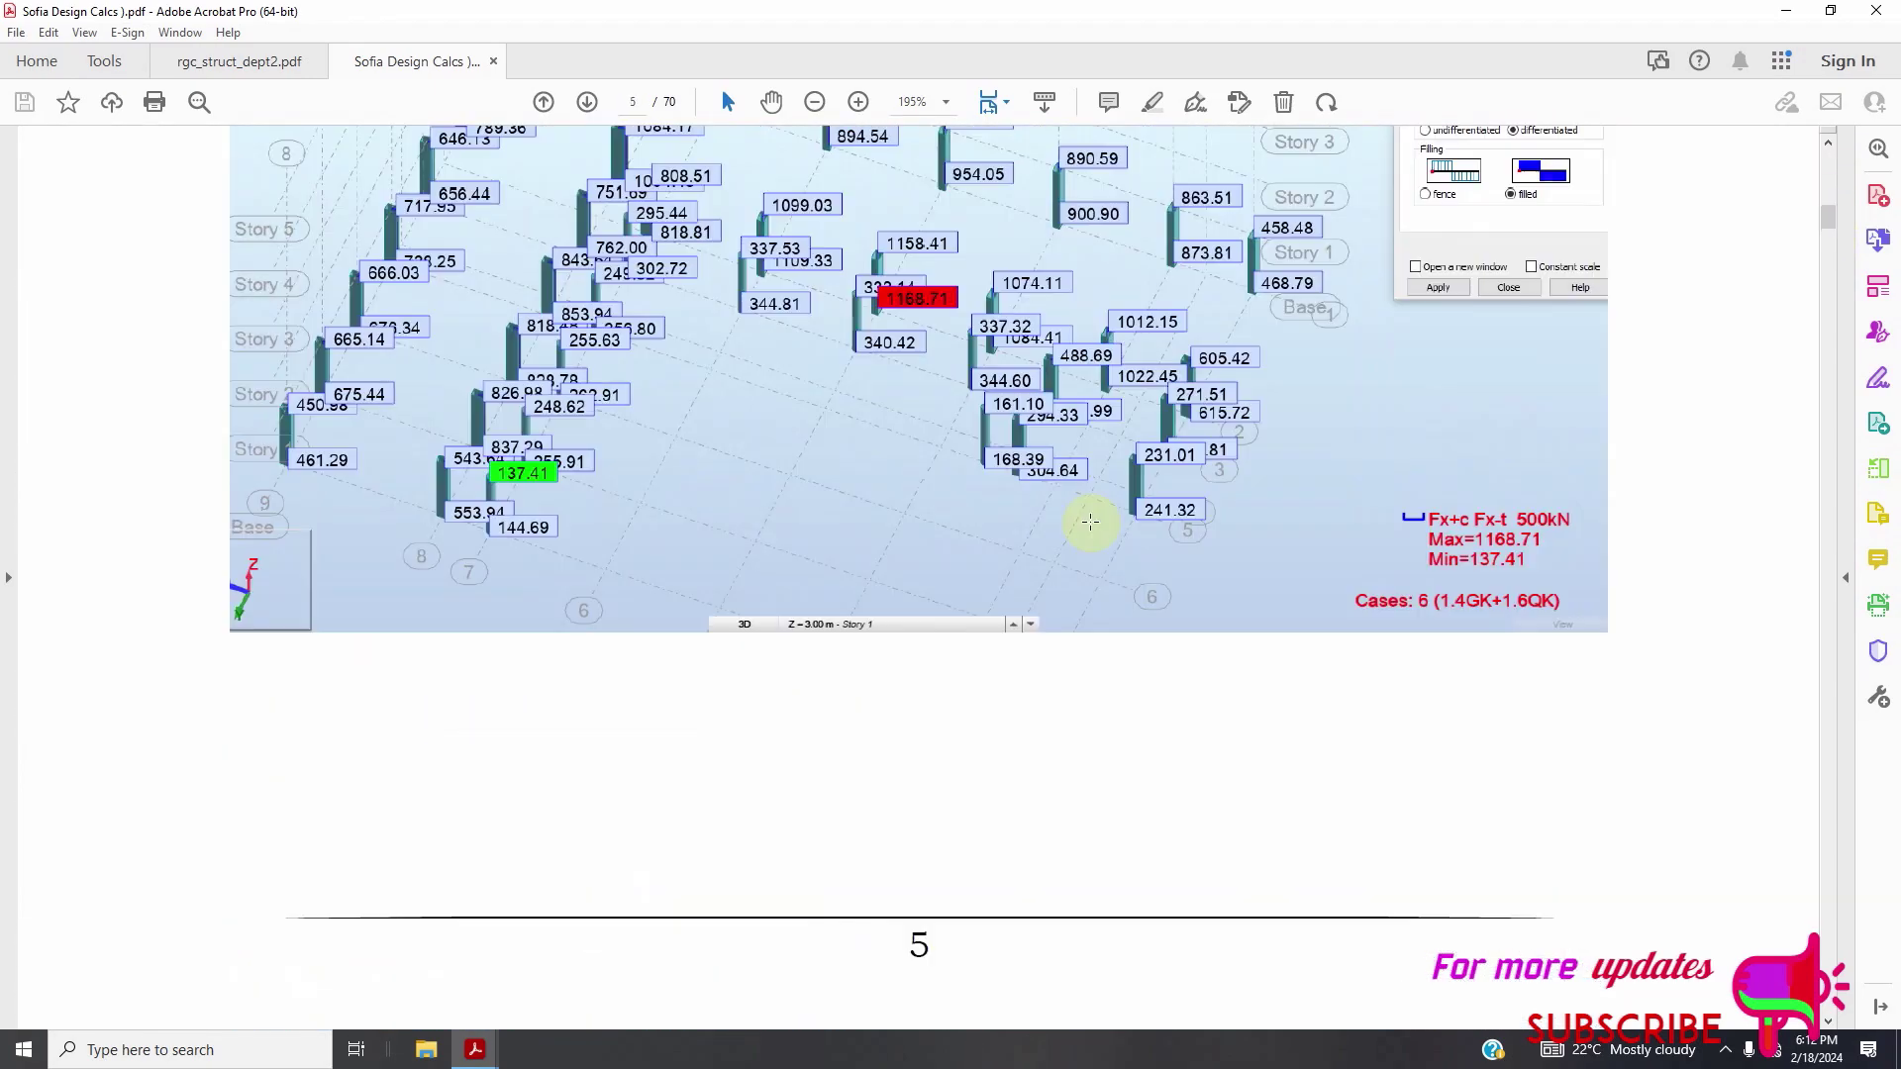
scroll(1110, 502, "up", 6)
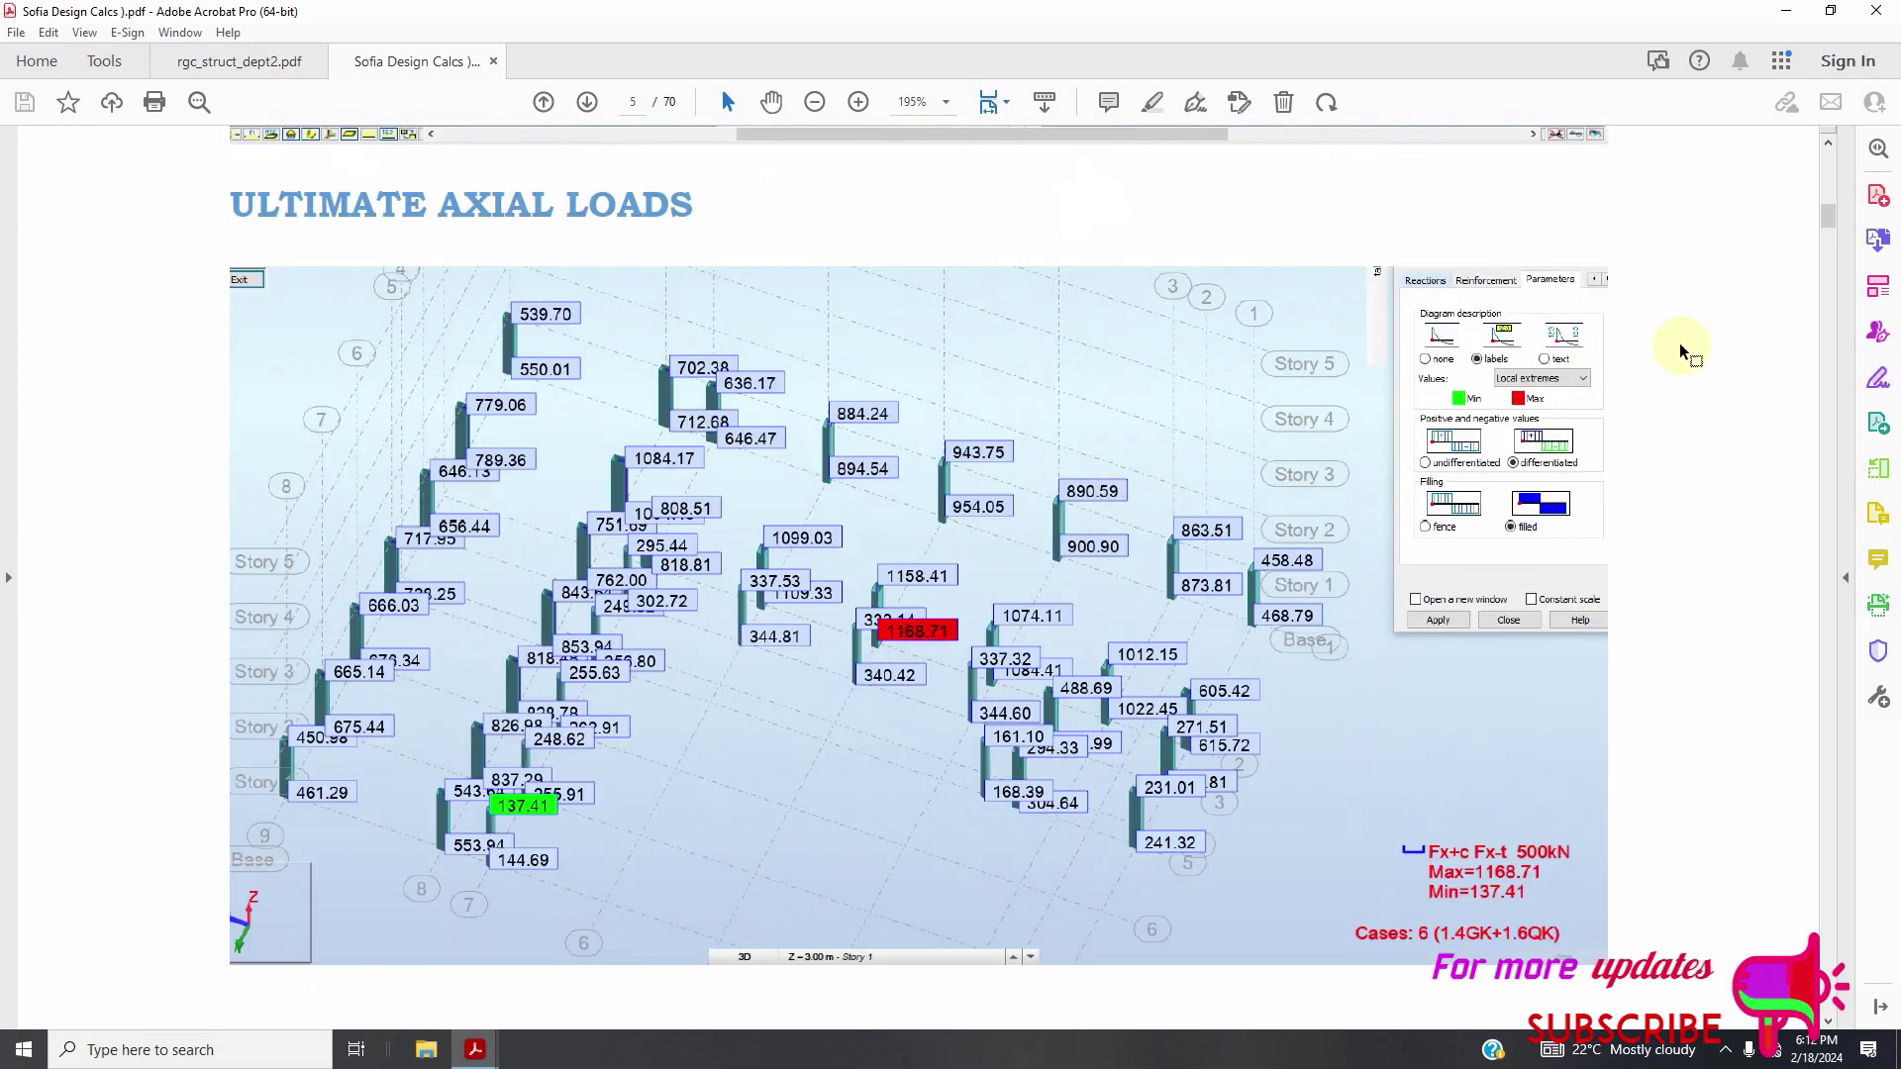
Minimize the PDF report and launch Autodesk Robot Structural Analysis Professional 2014 from the desktop
left_click(1787, 15)
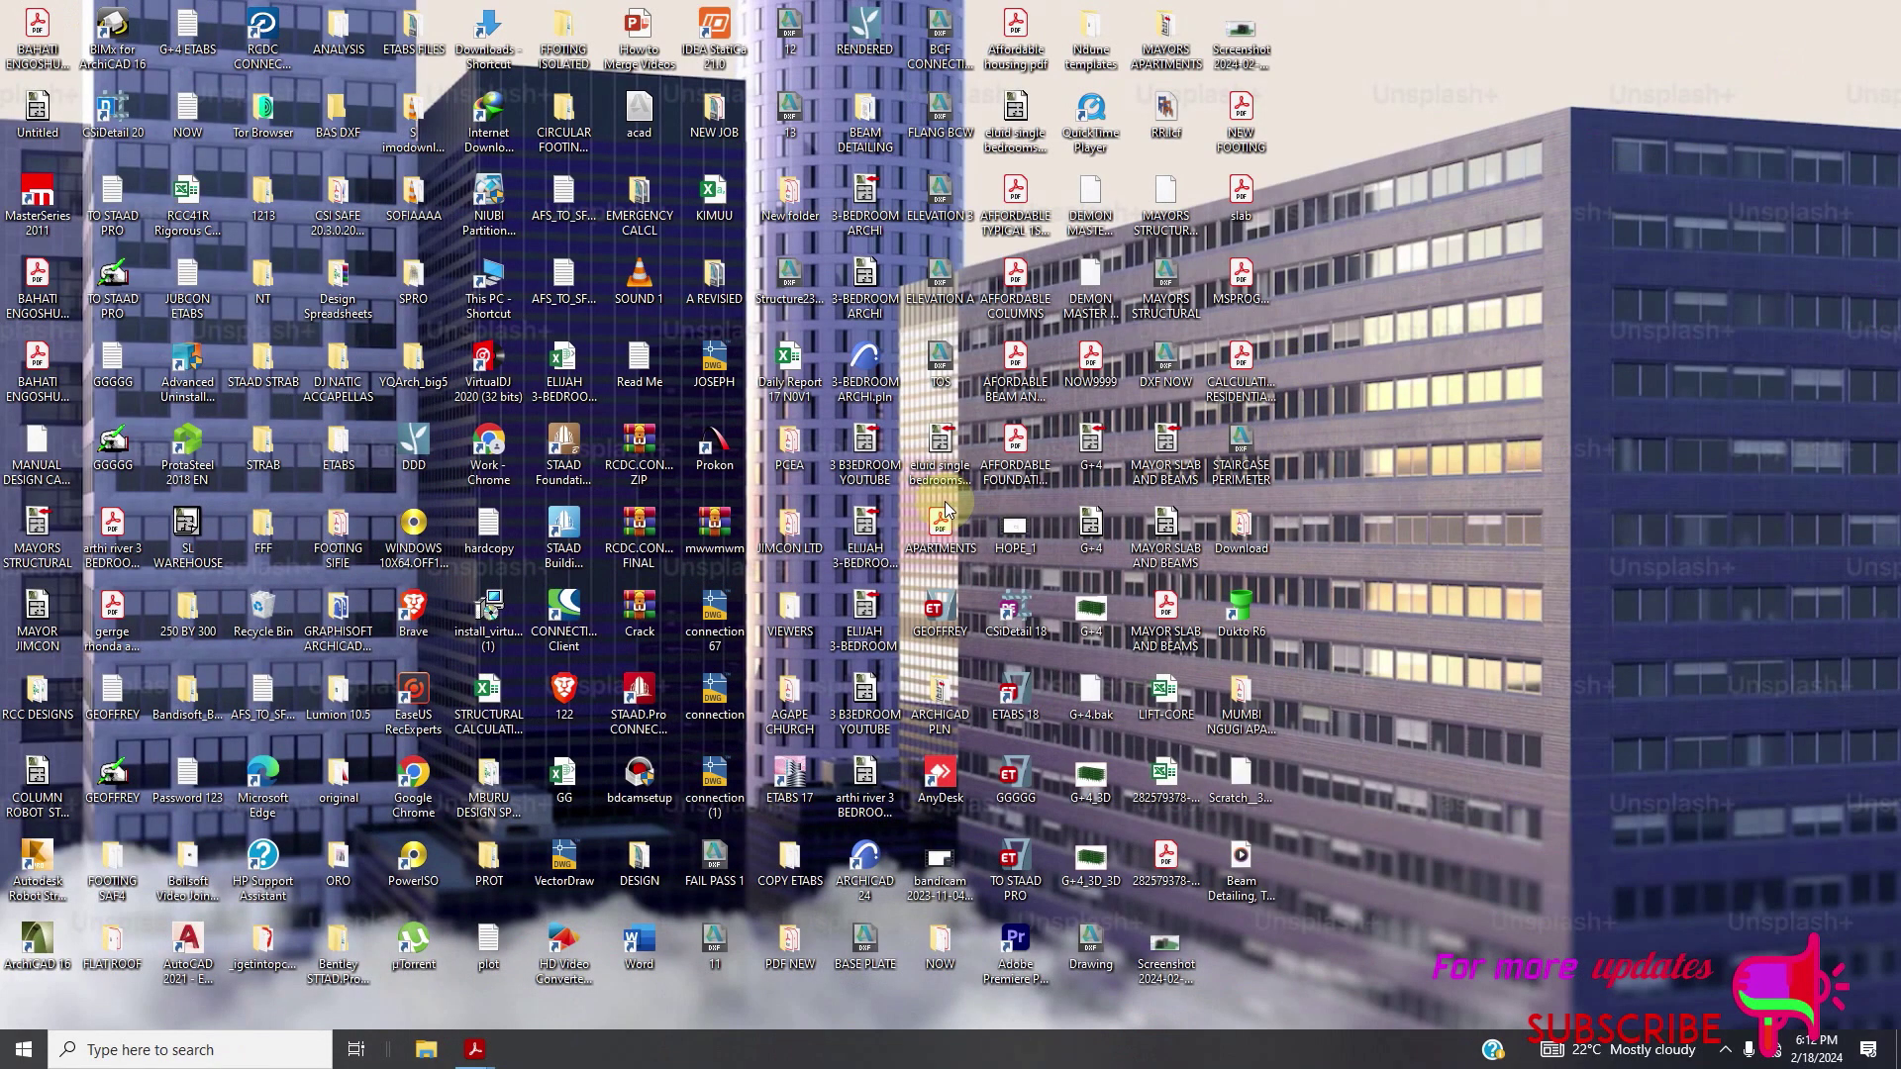
double_click(27, 867)
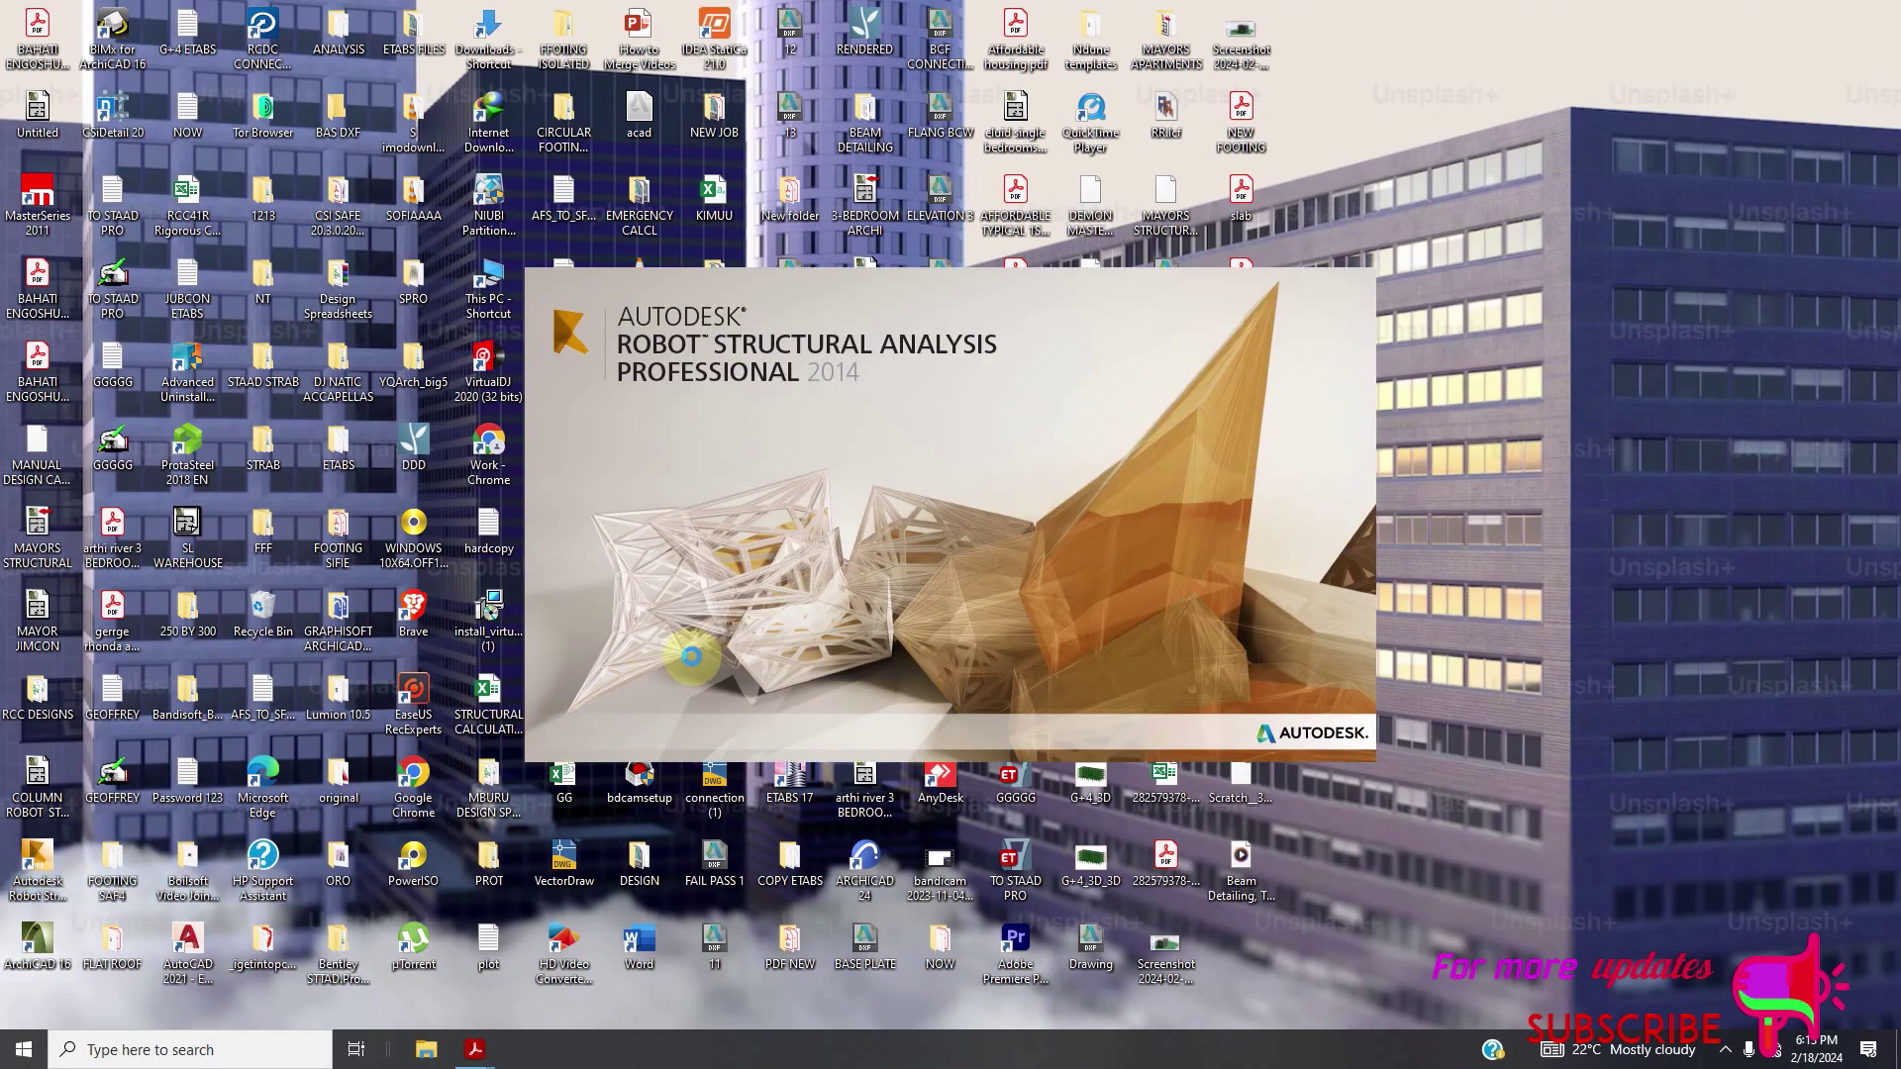
Switch to the Sofia Design Calcs PDF and examine the sample model, axial loads and detailed theoretical beam results around page 64
mouse_move(485, 1057)
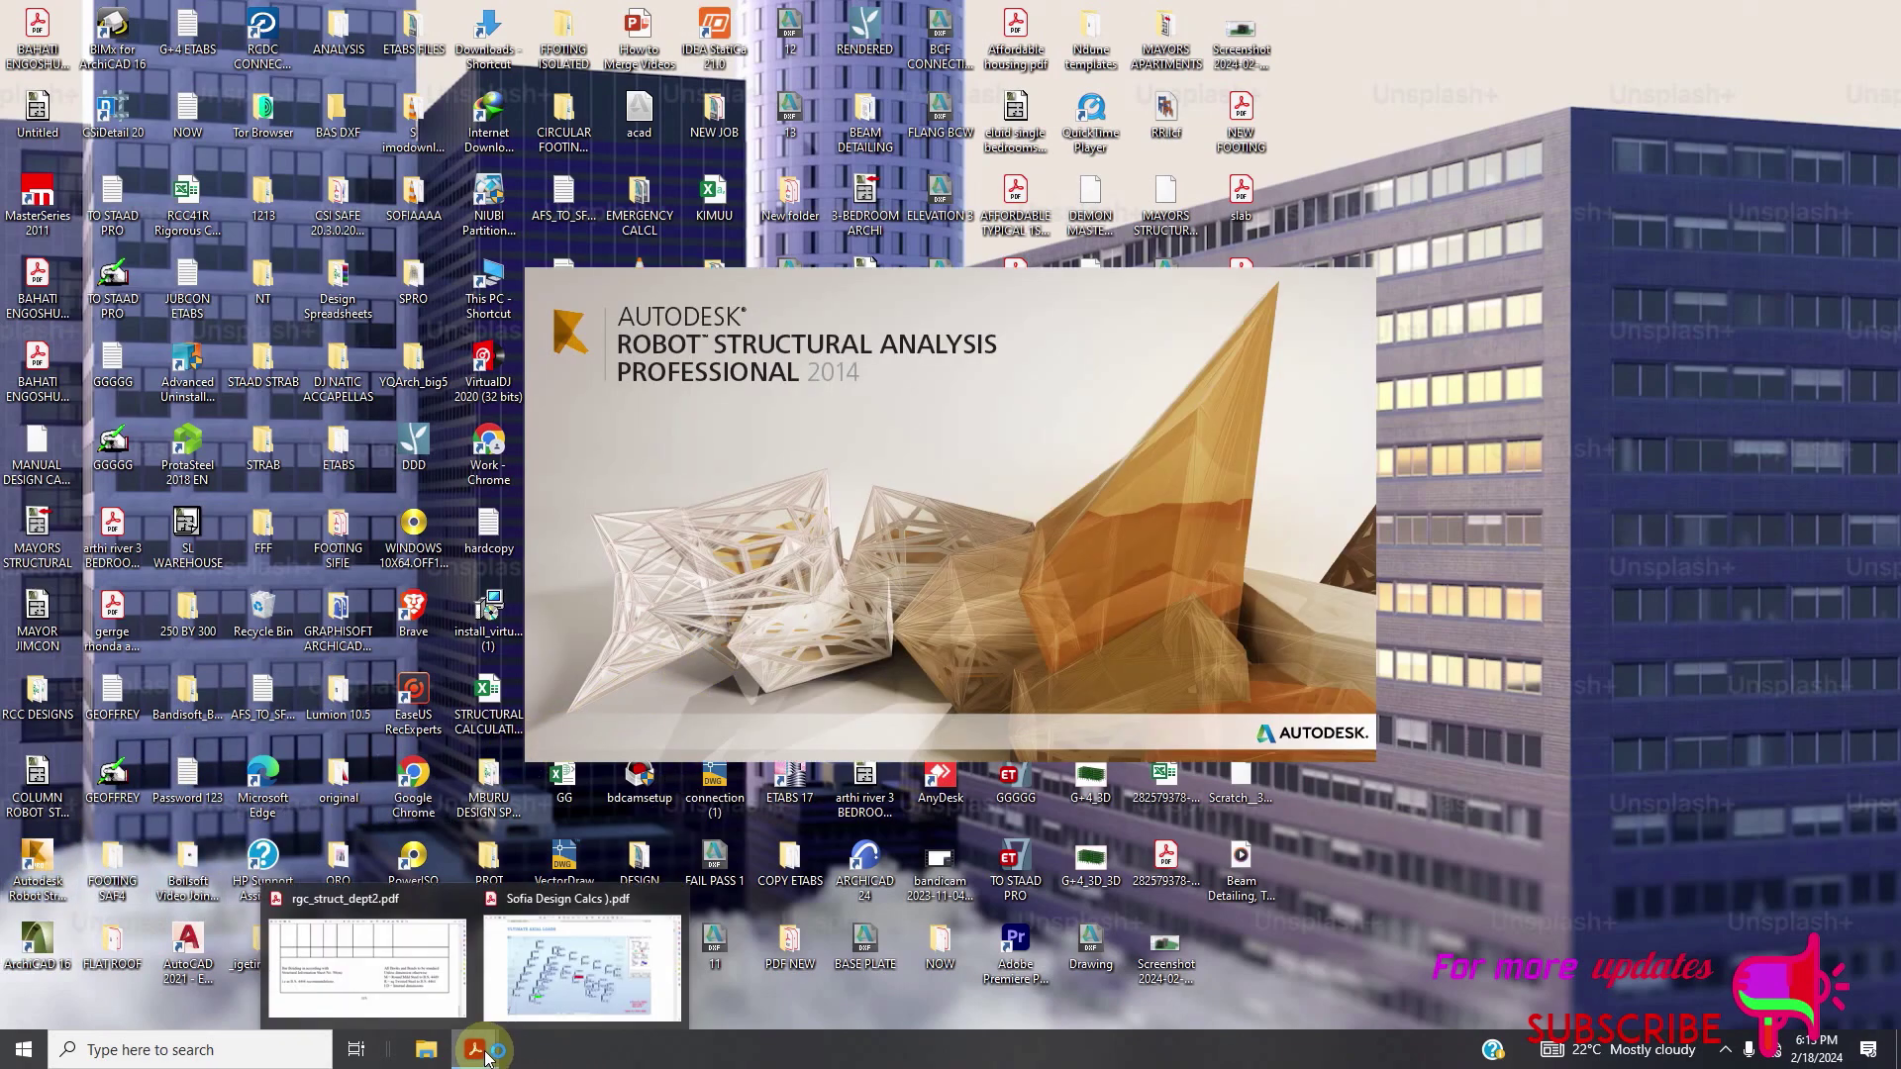
left_click(693, 915)
scroll(789, 749, "up", 10)
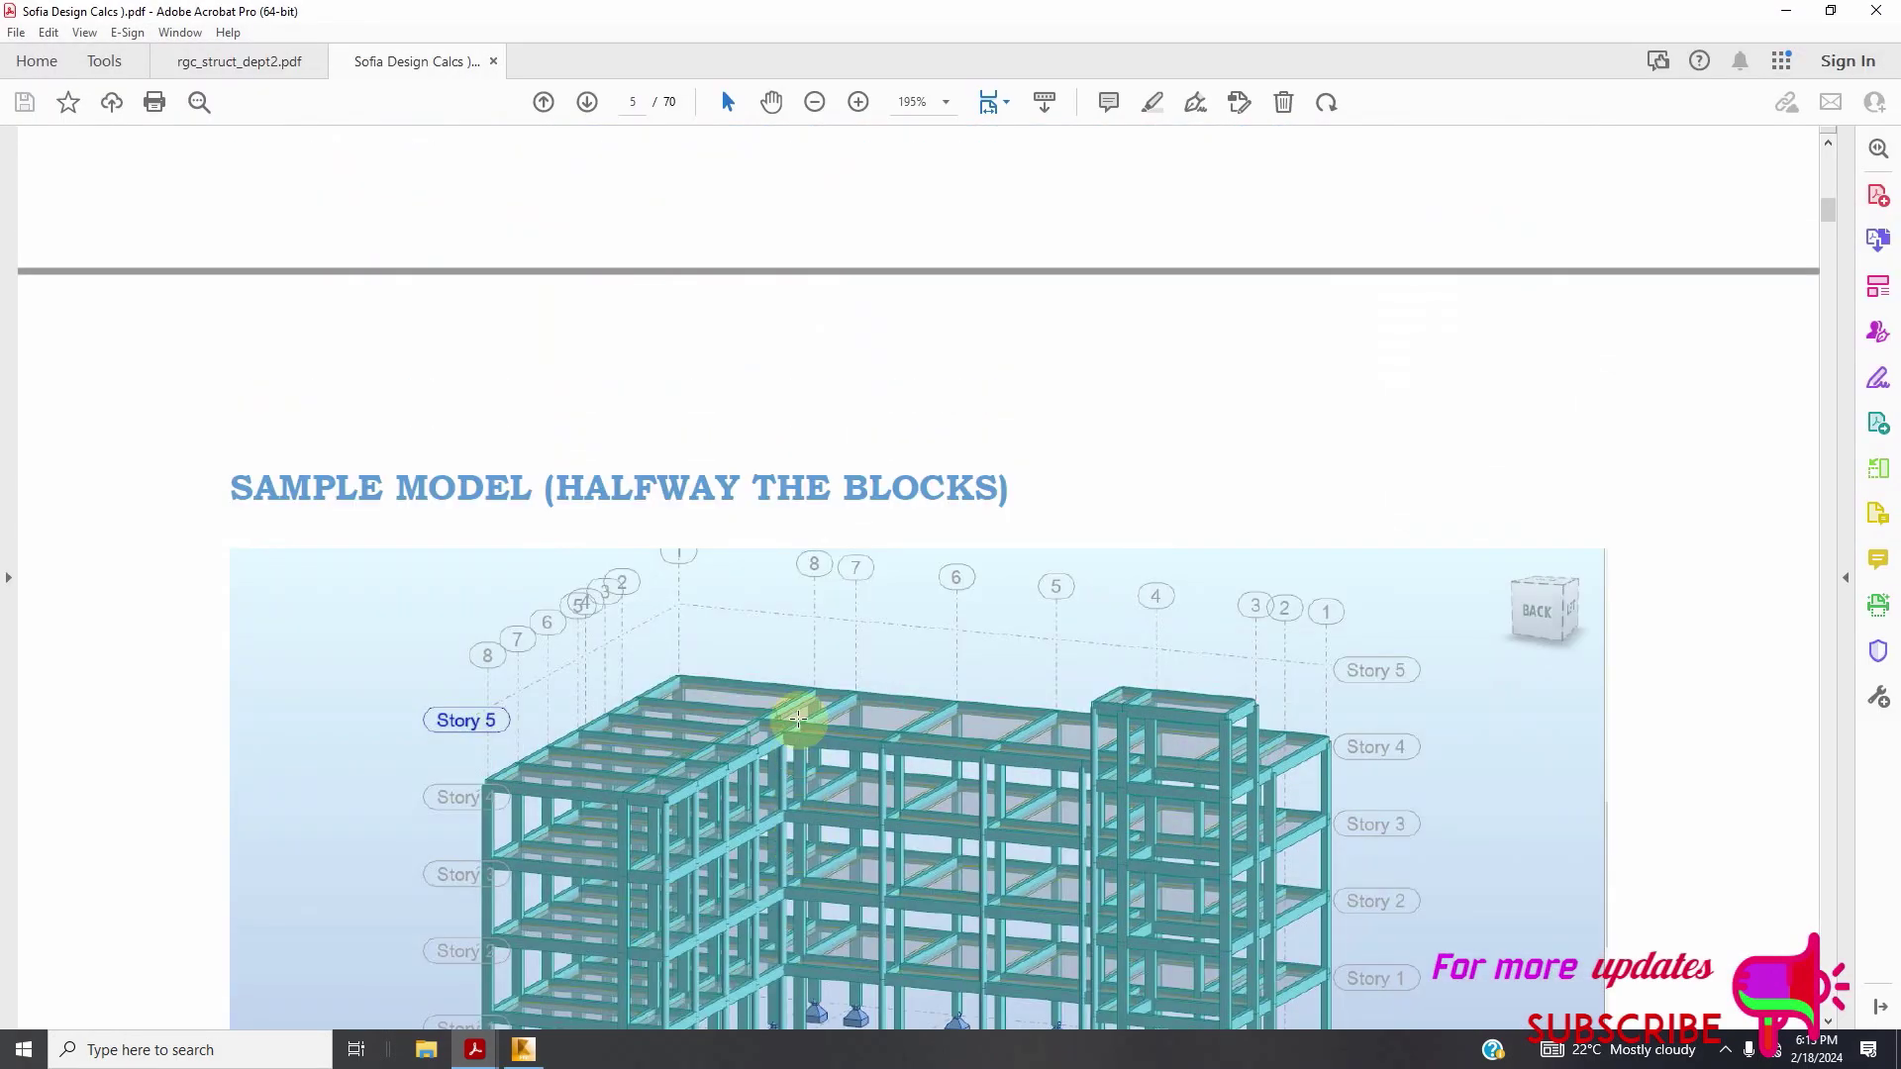
scroll(798, 750, "down", 10)
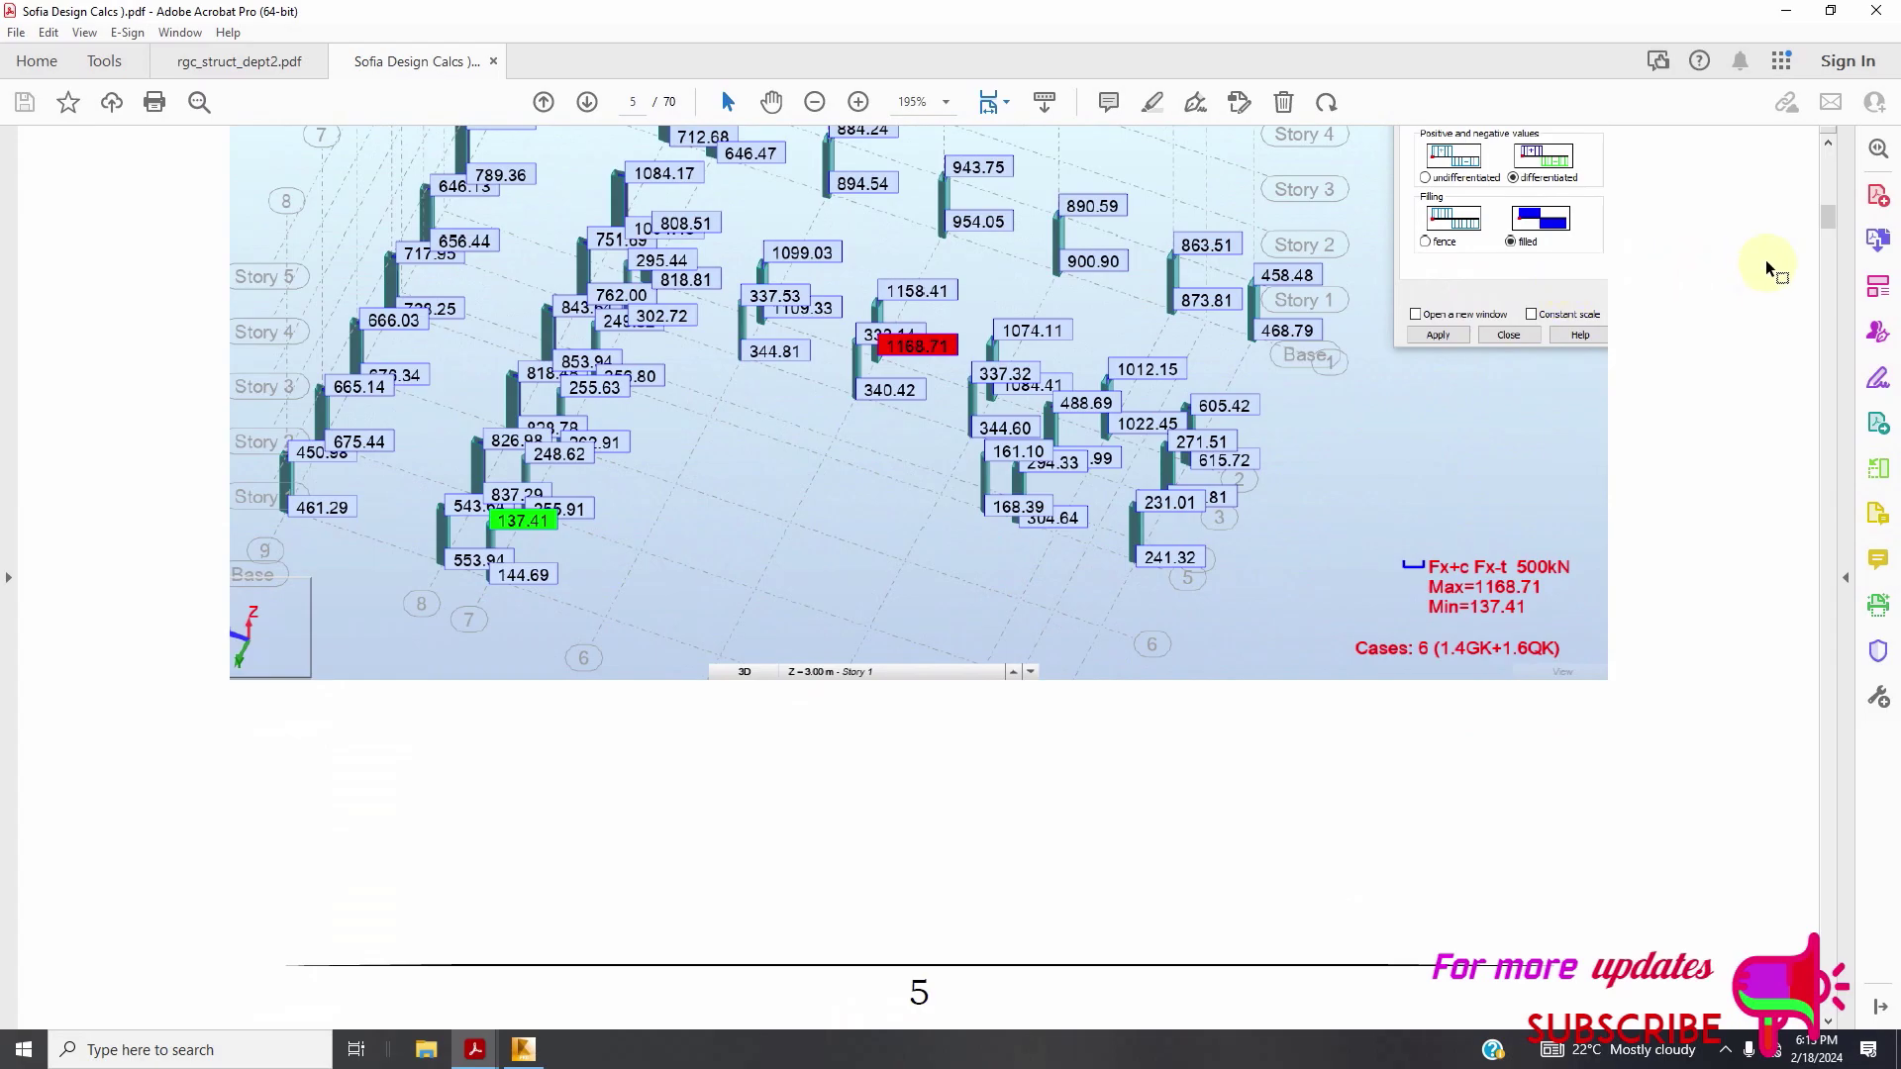
left_click_drag(1832, 212, 1773, 926)
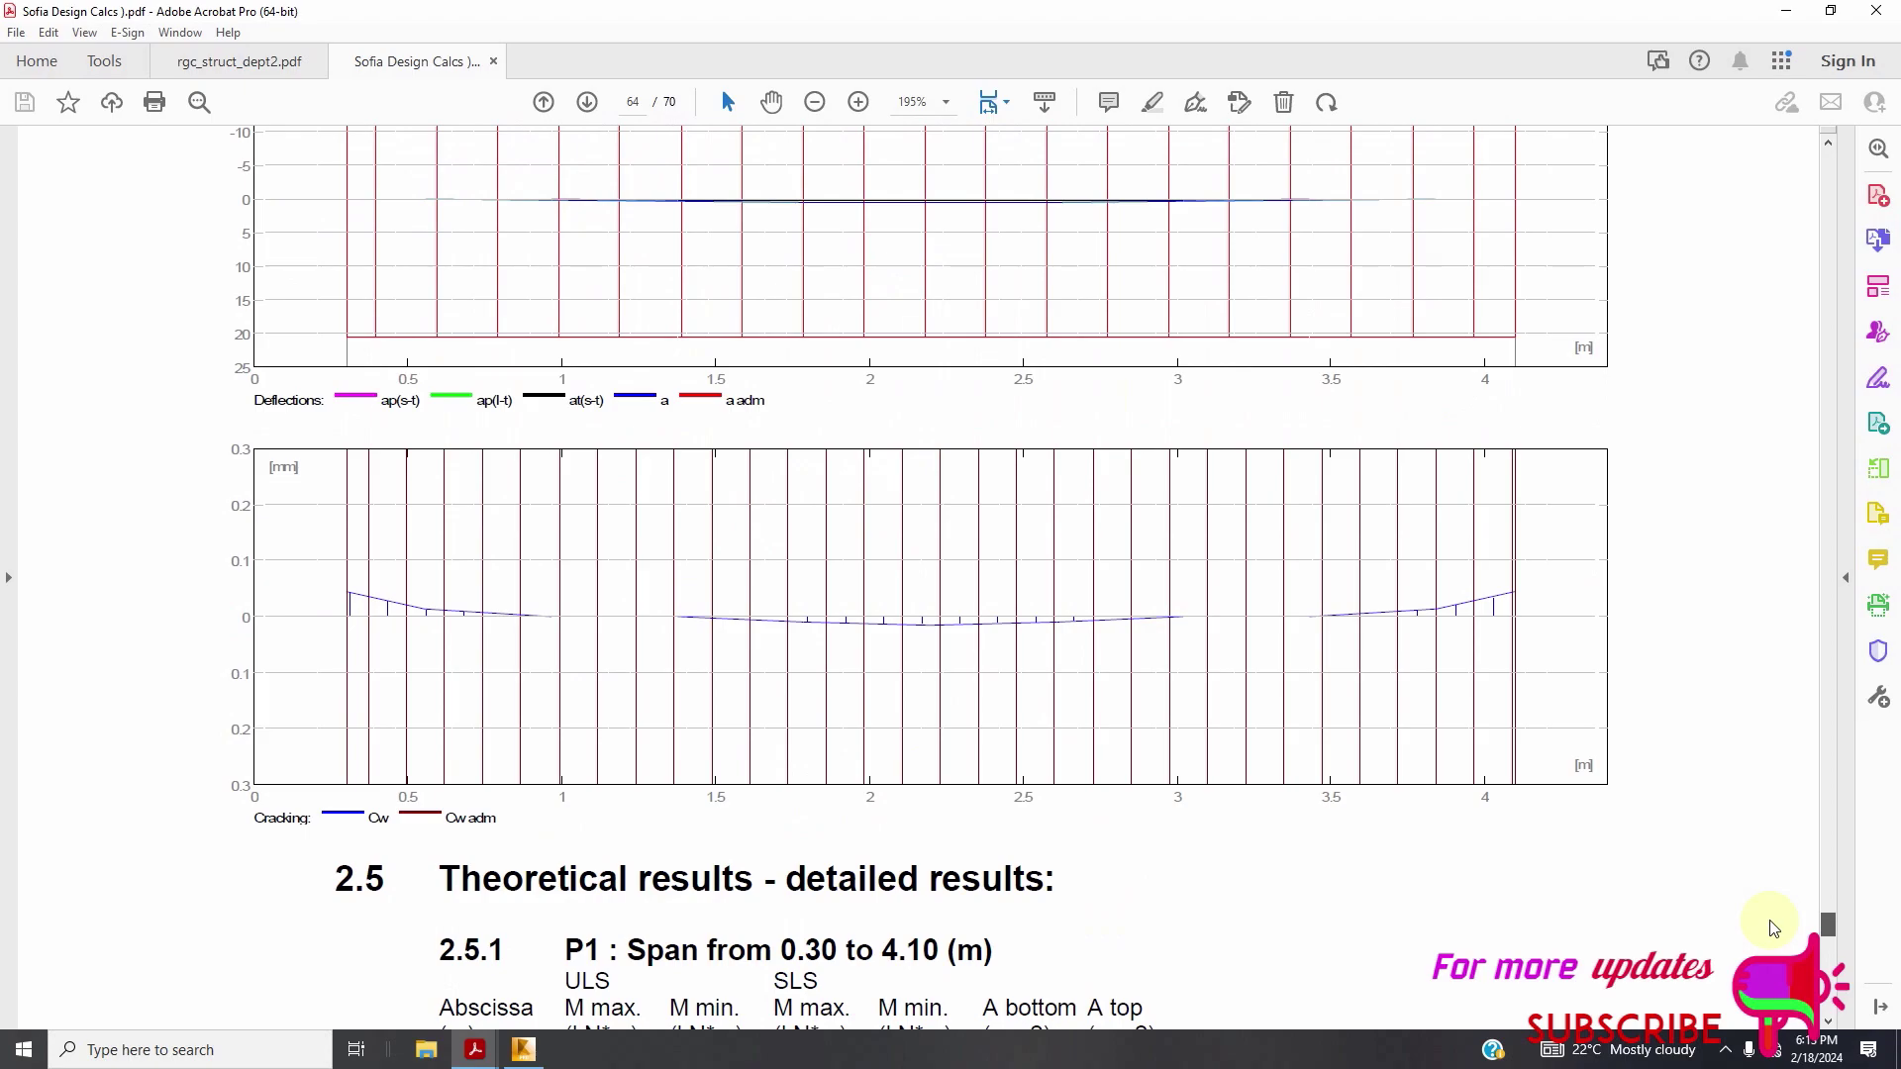
scroll(1774, 928, "down", 3)
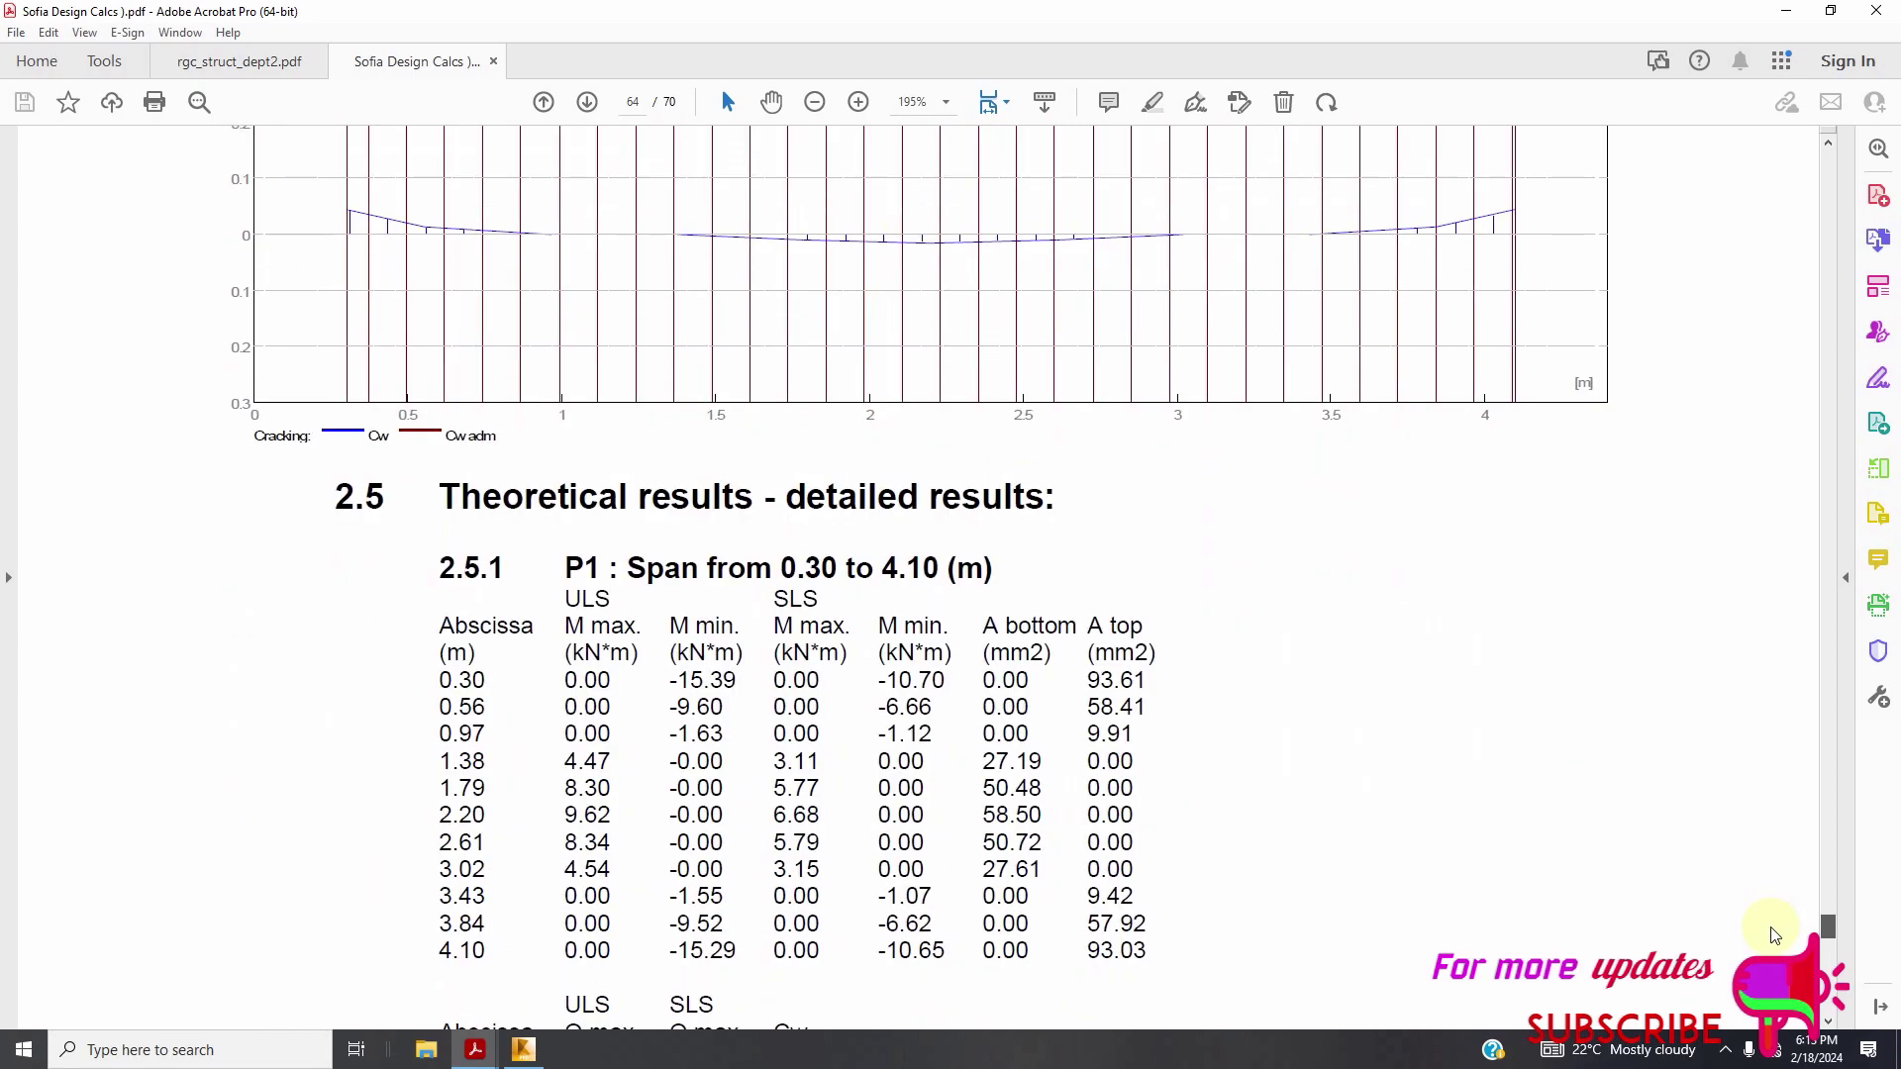
scroll(1773, 936, "down", 10)
scroll(1774, 936, "up", 8)
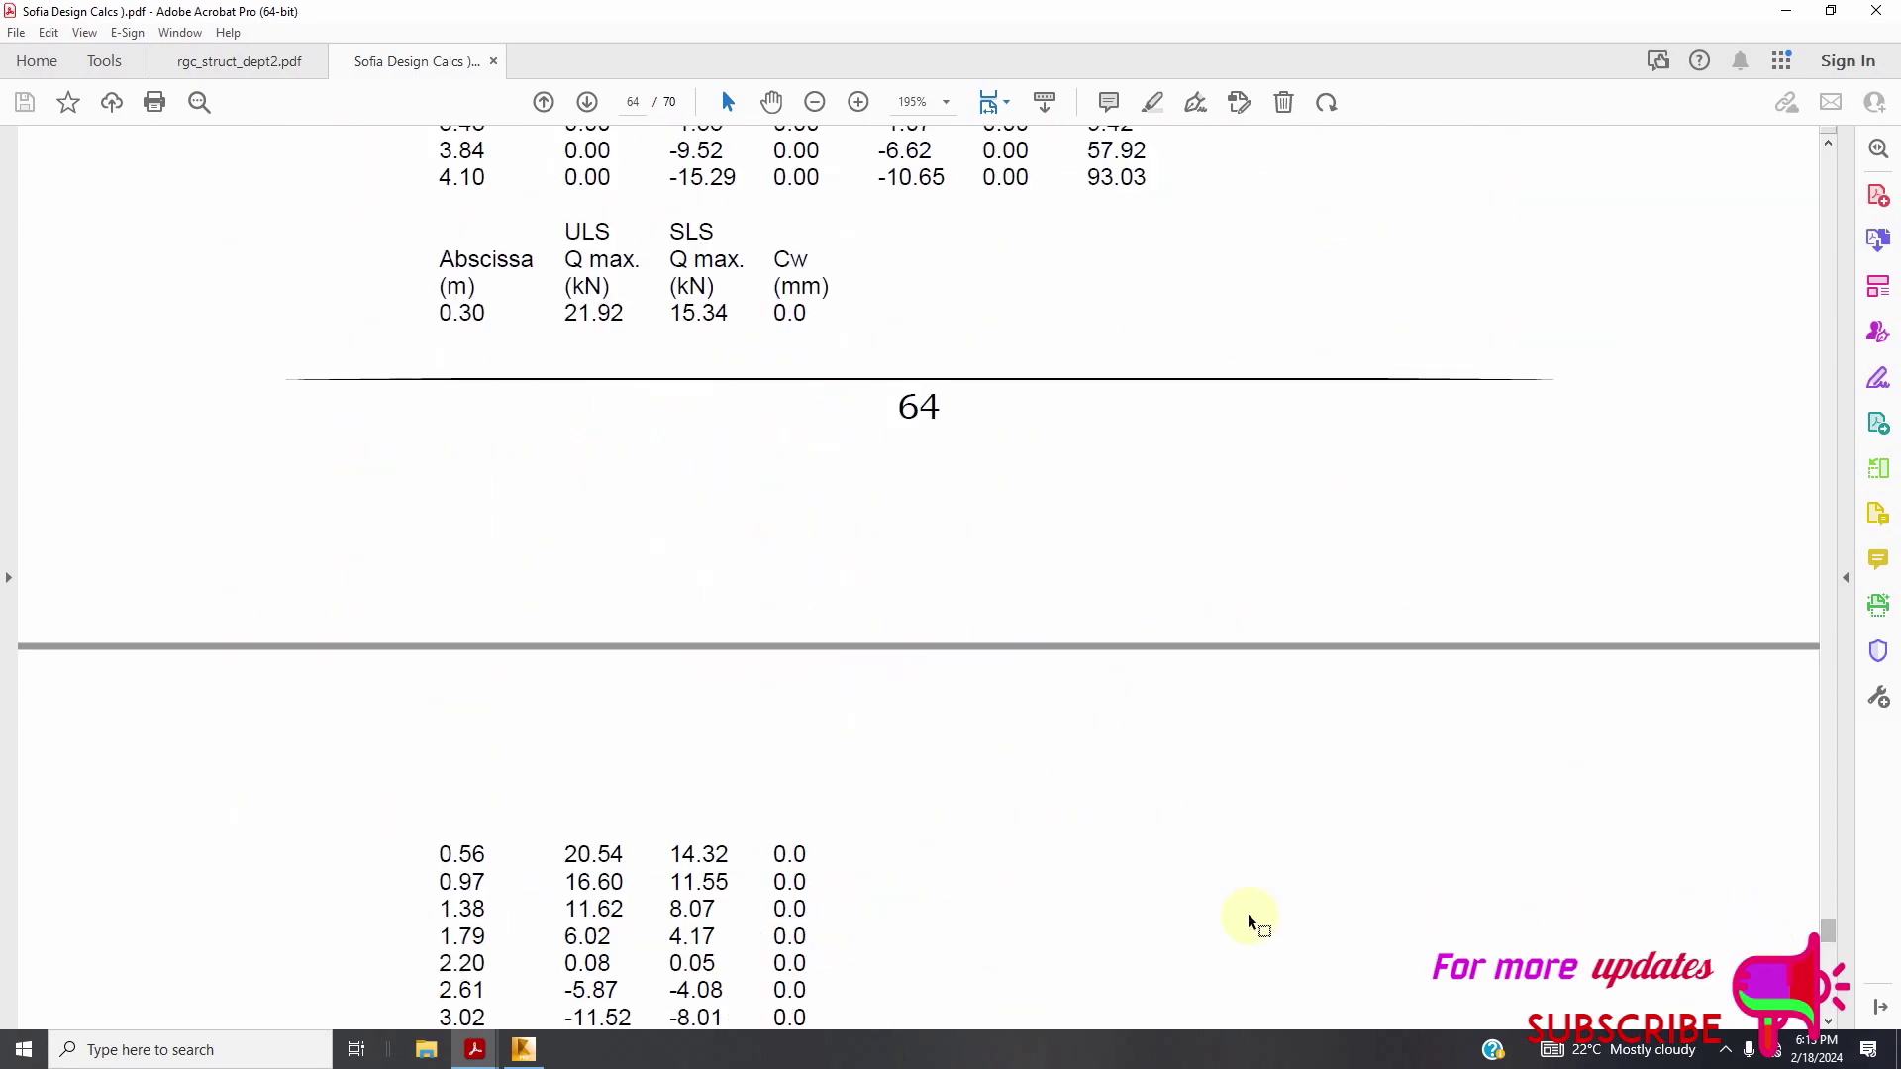
Switch to Robot Structural Analysis and open the recent project MAYORS APARTMENTS (Recovered).RTD
left_click(524, 1049)
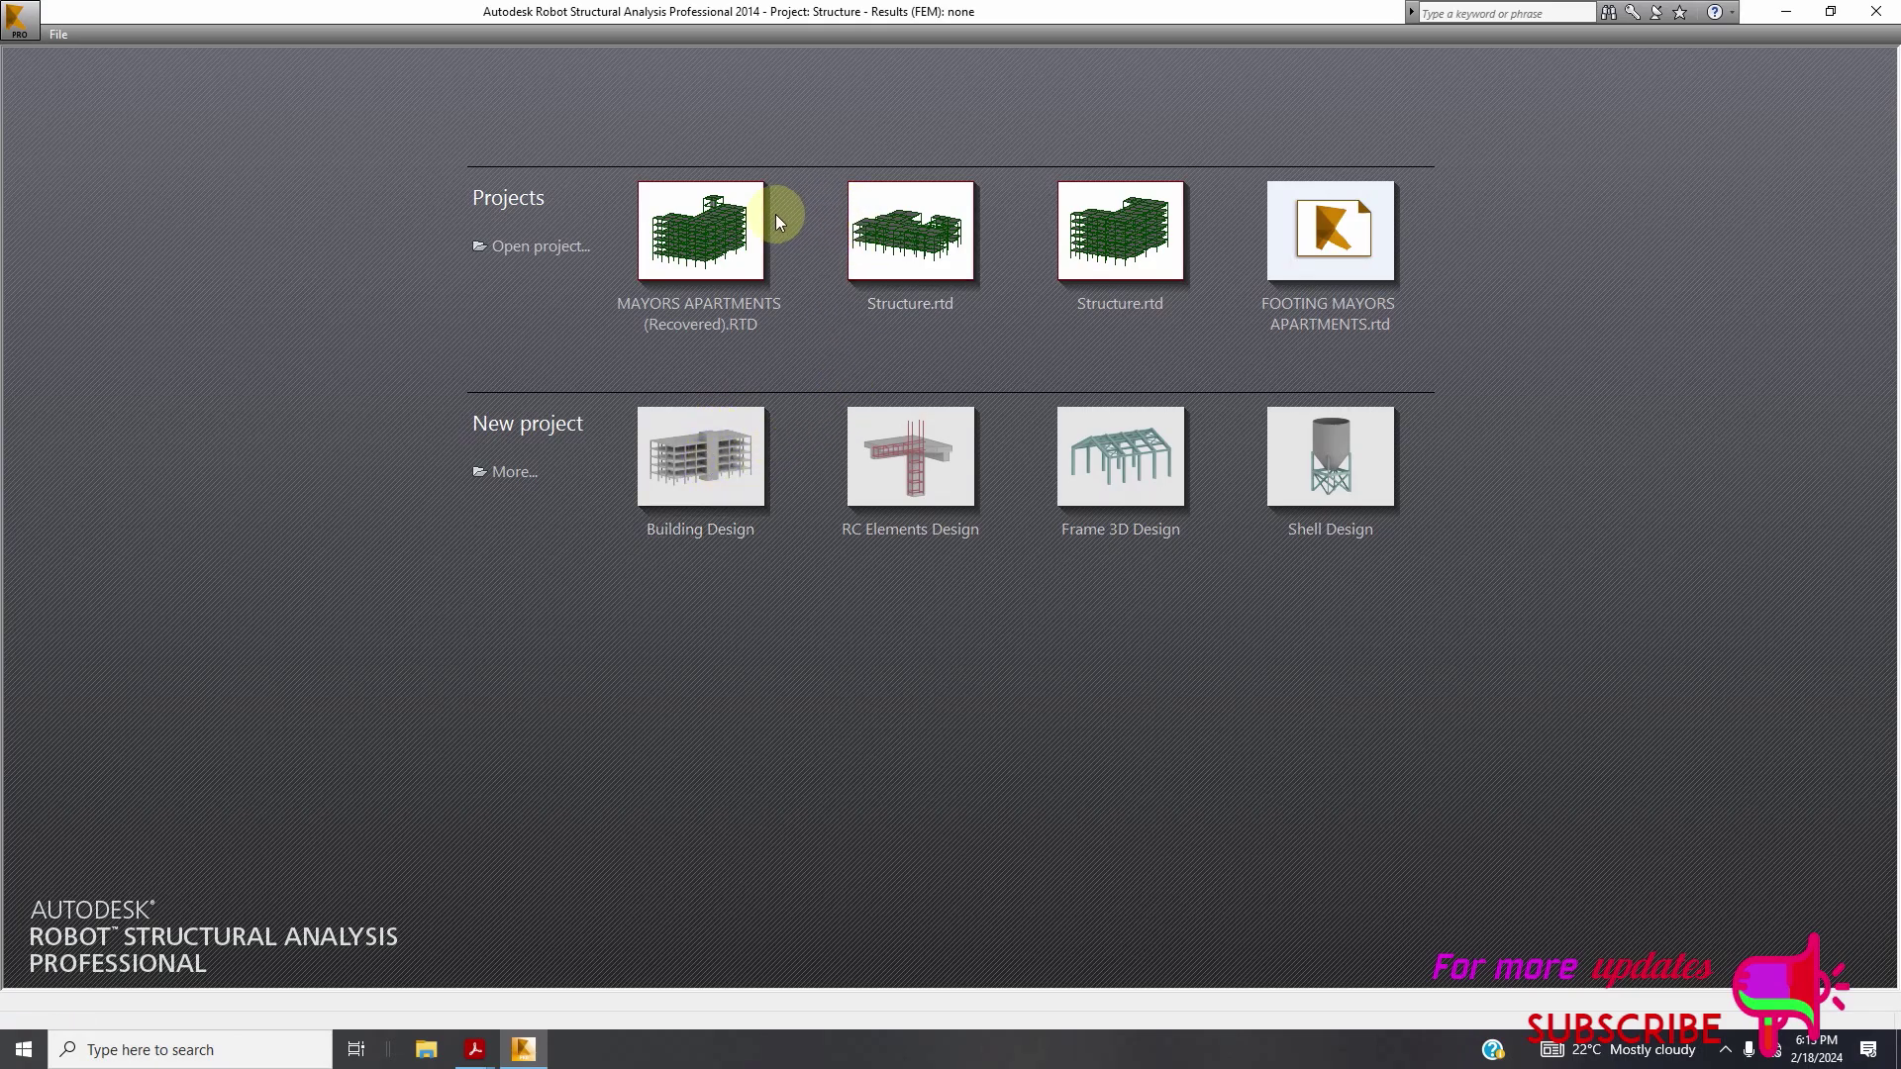
mouse_move(728, 238)
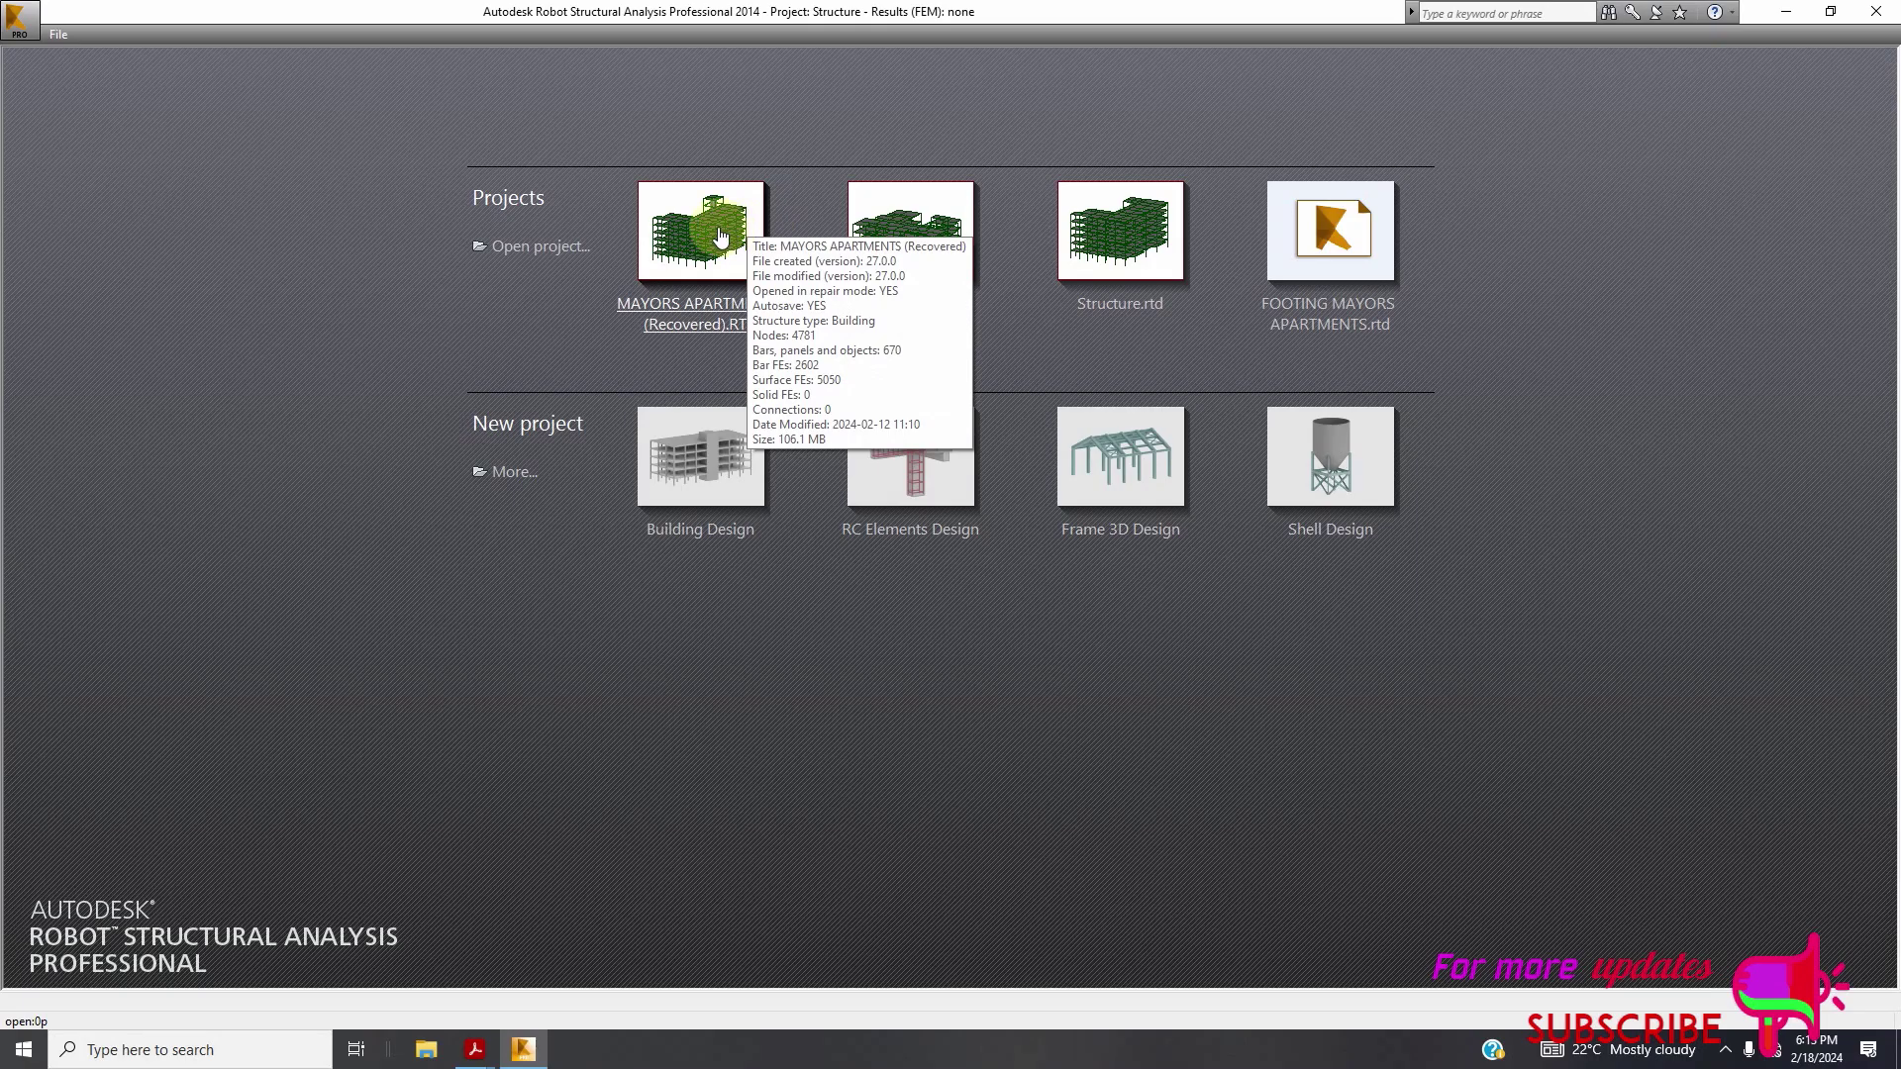
mouse_move(702, 312)
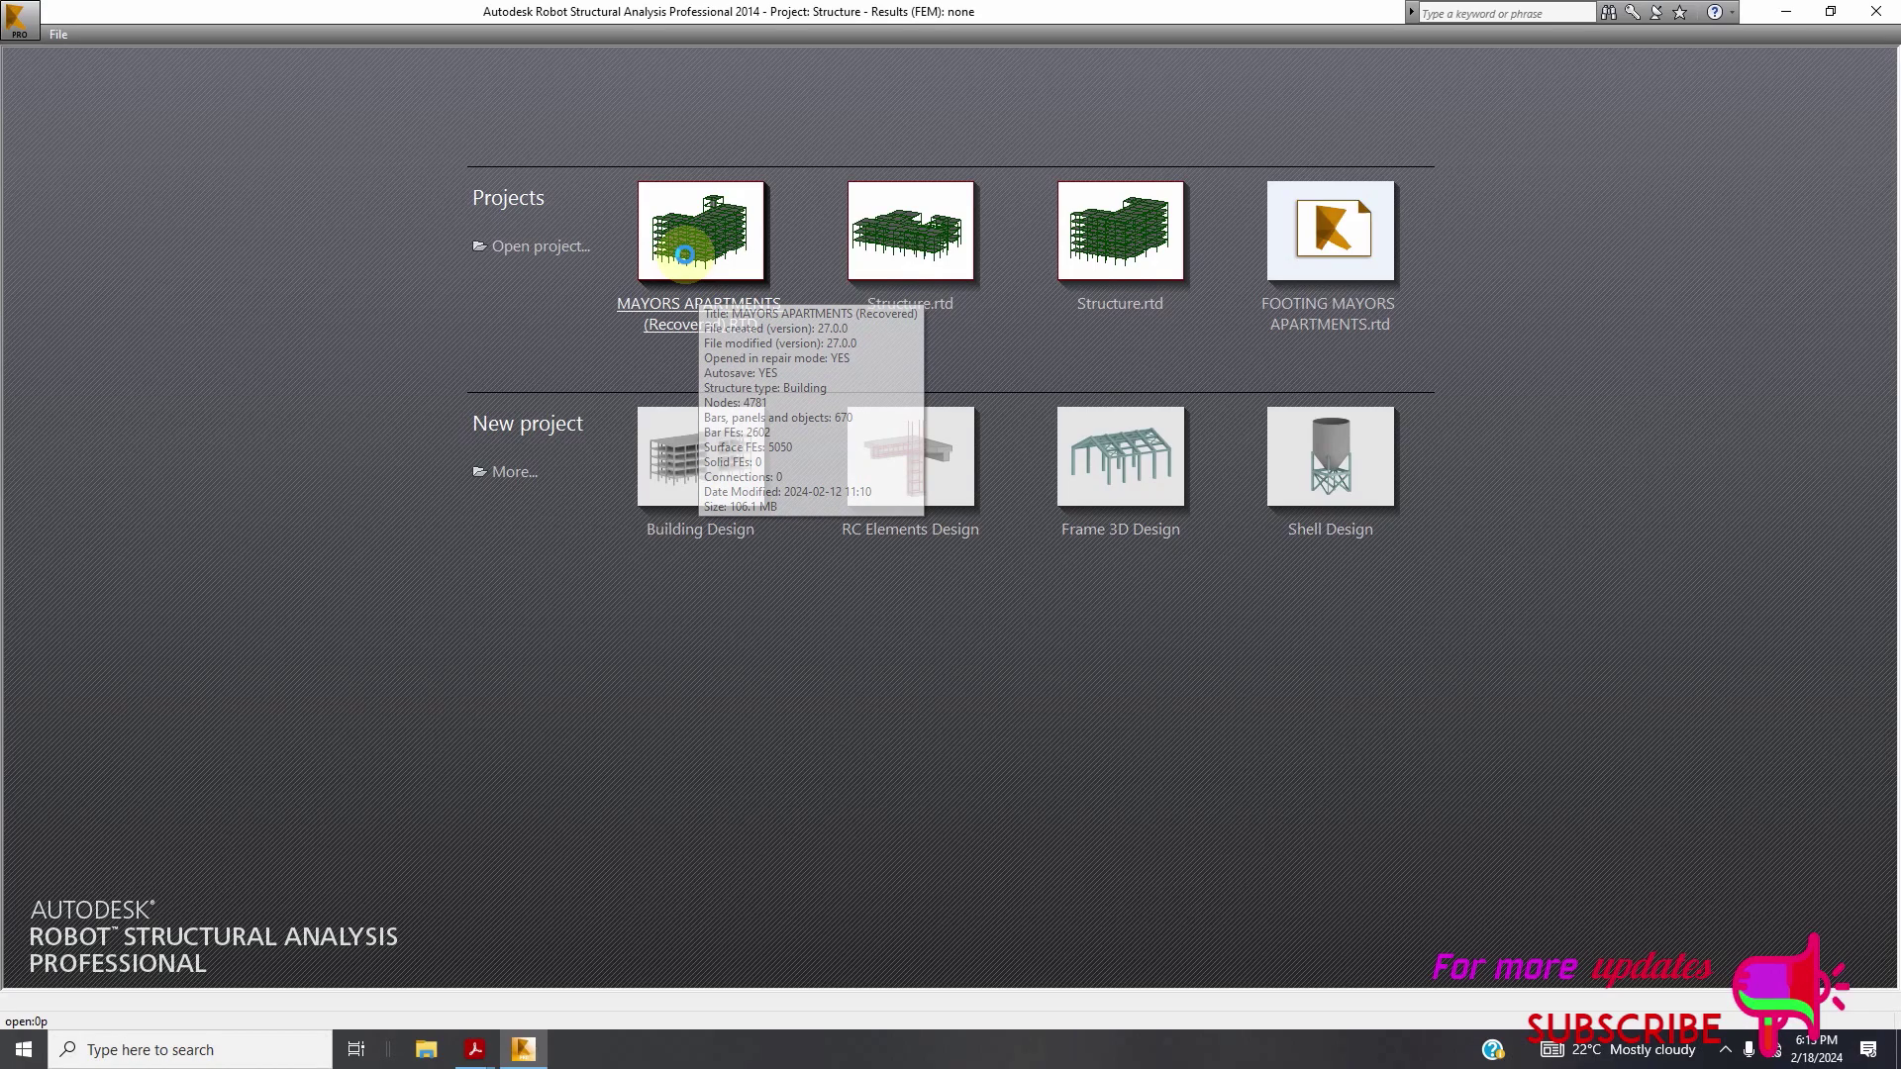
left_click(689, 261)
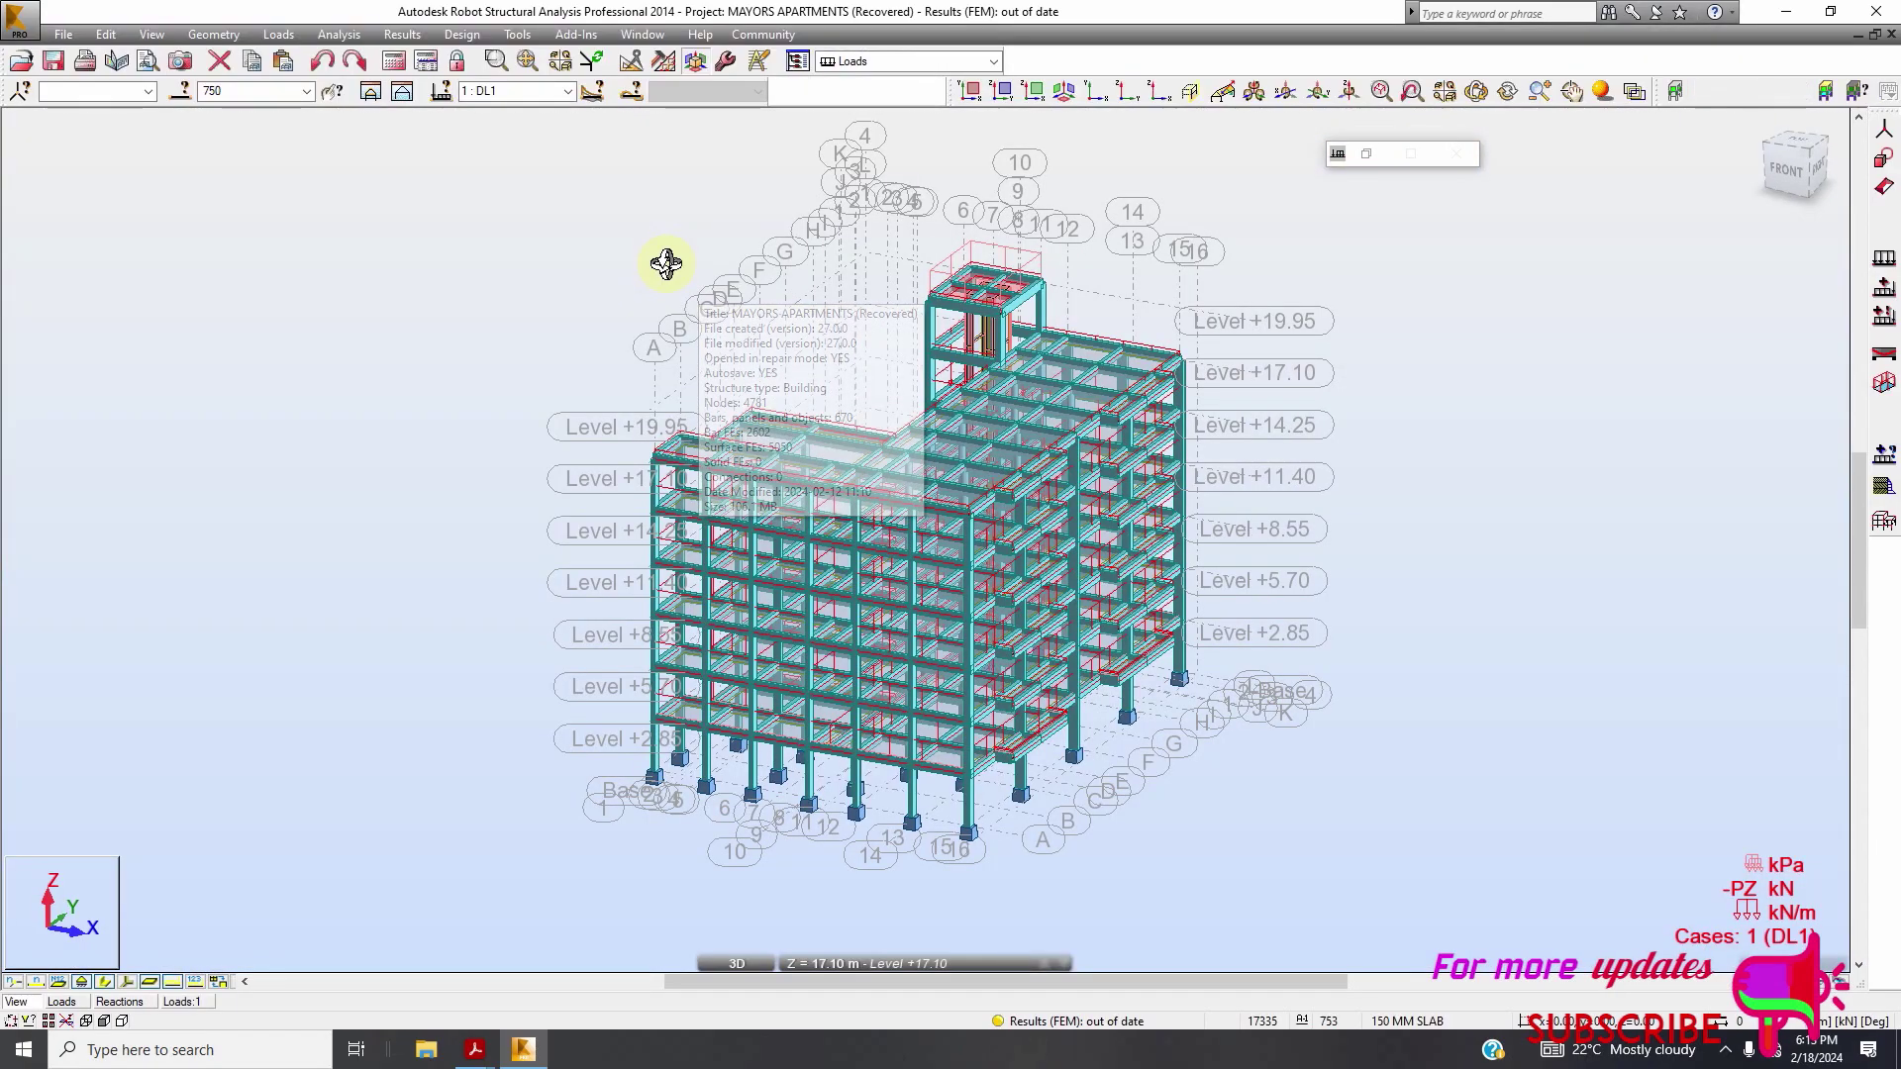
left_click(1815, 202)
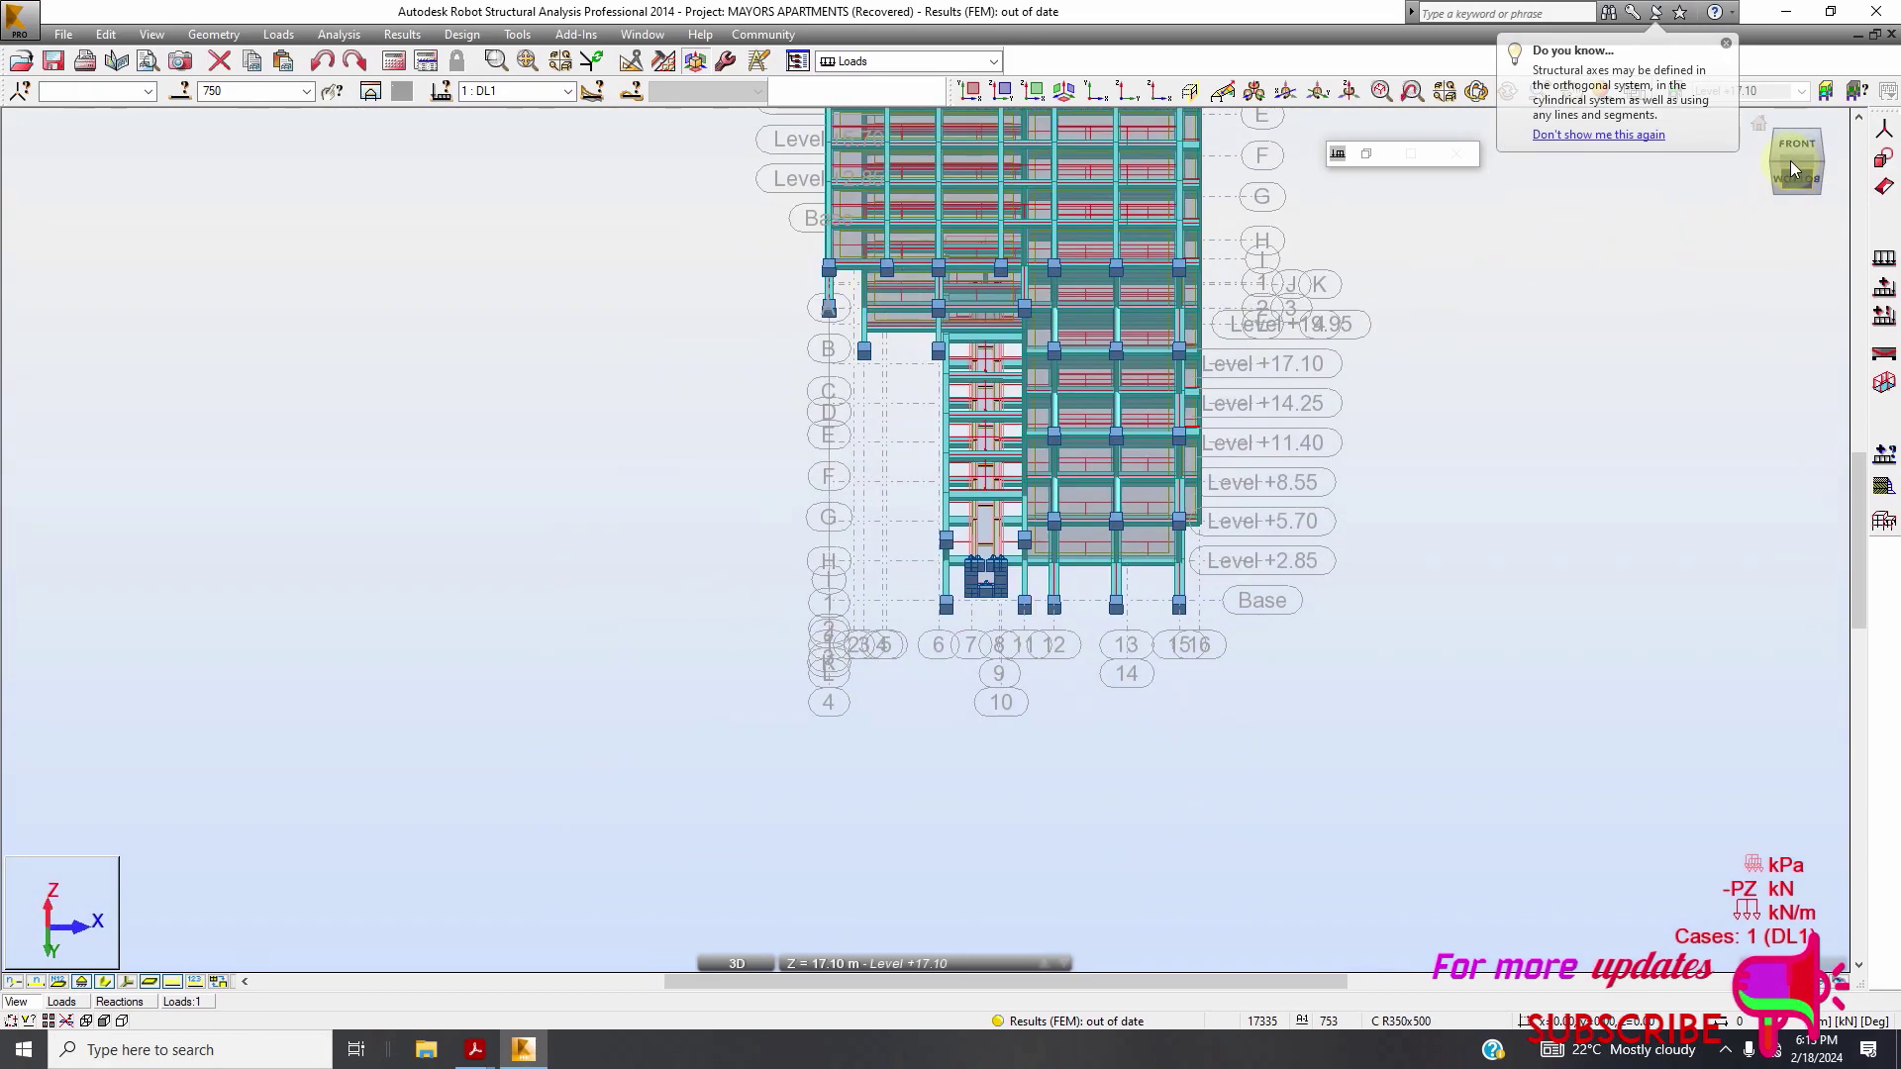
left_click(1790, 160)
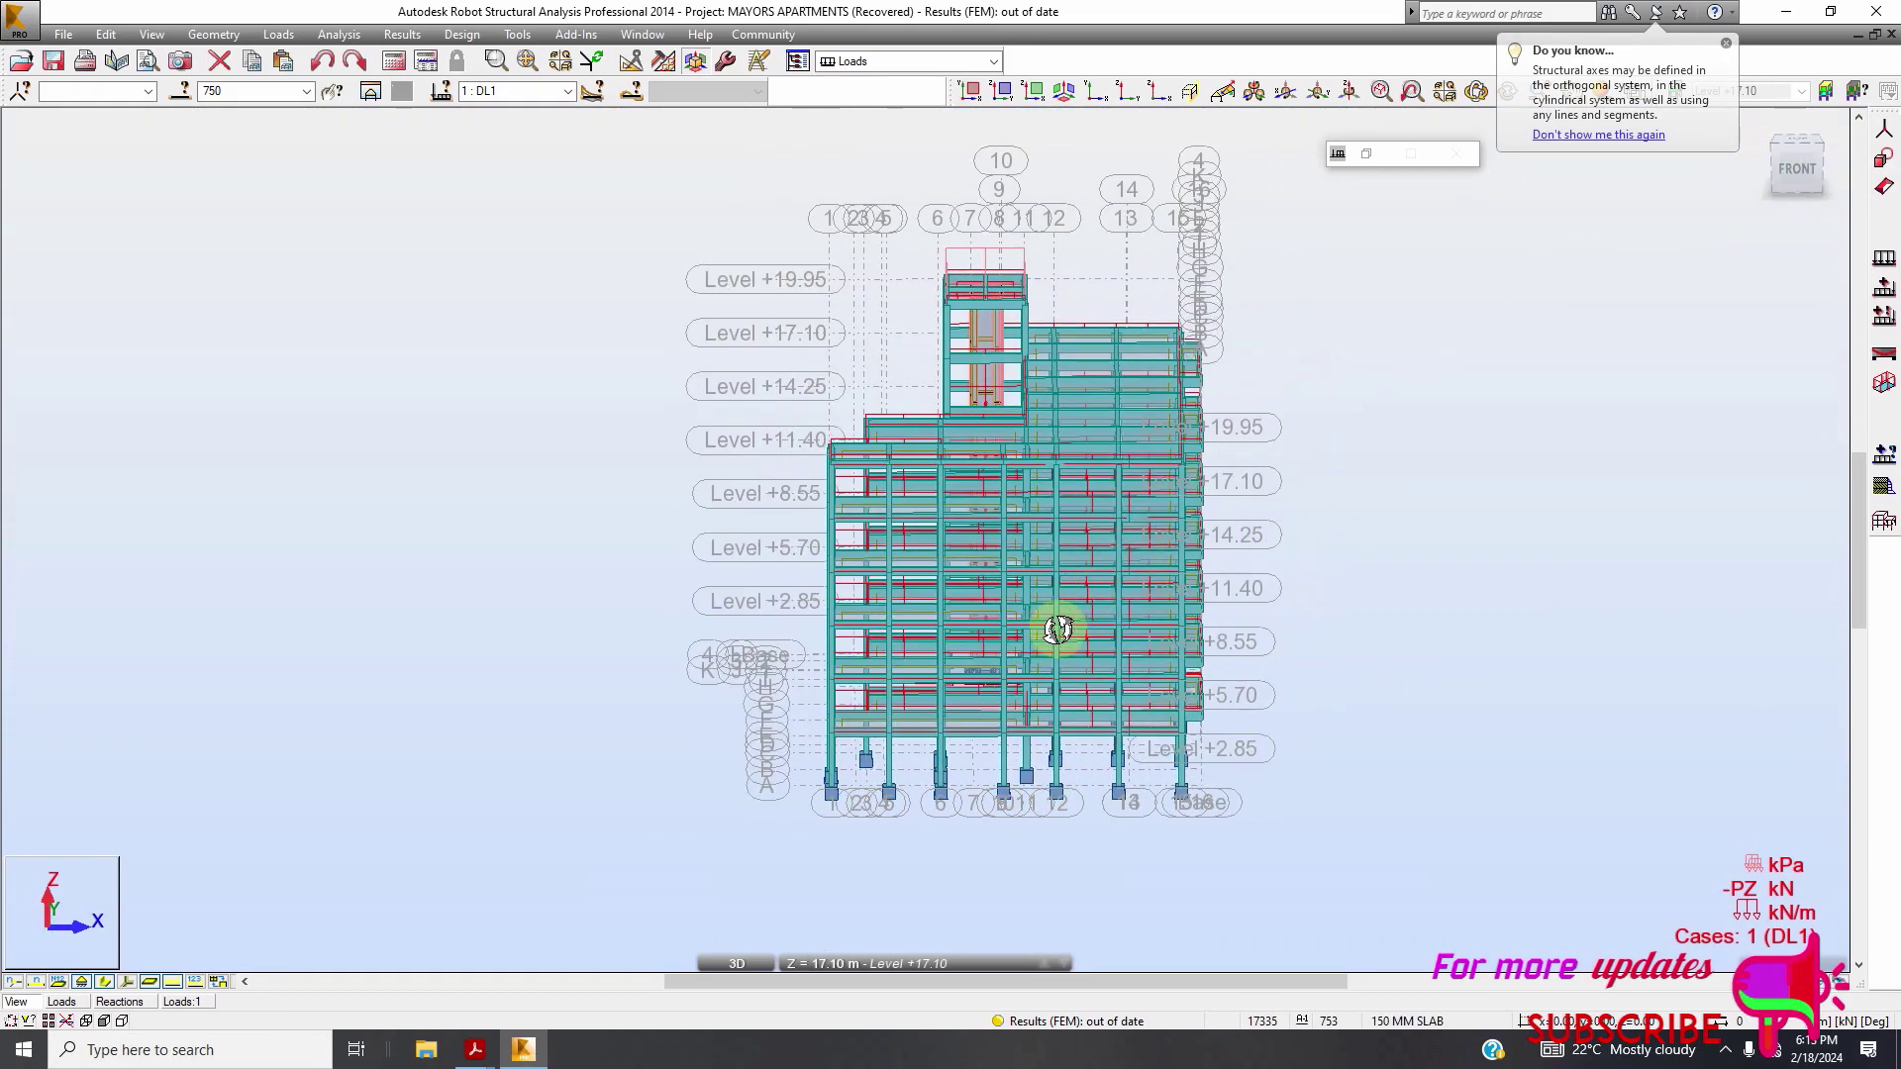
Switch to the Sofia Design Calcs PDF and review the ultimate axial loads diagram on page 5
mouse_move(475, 1050)
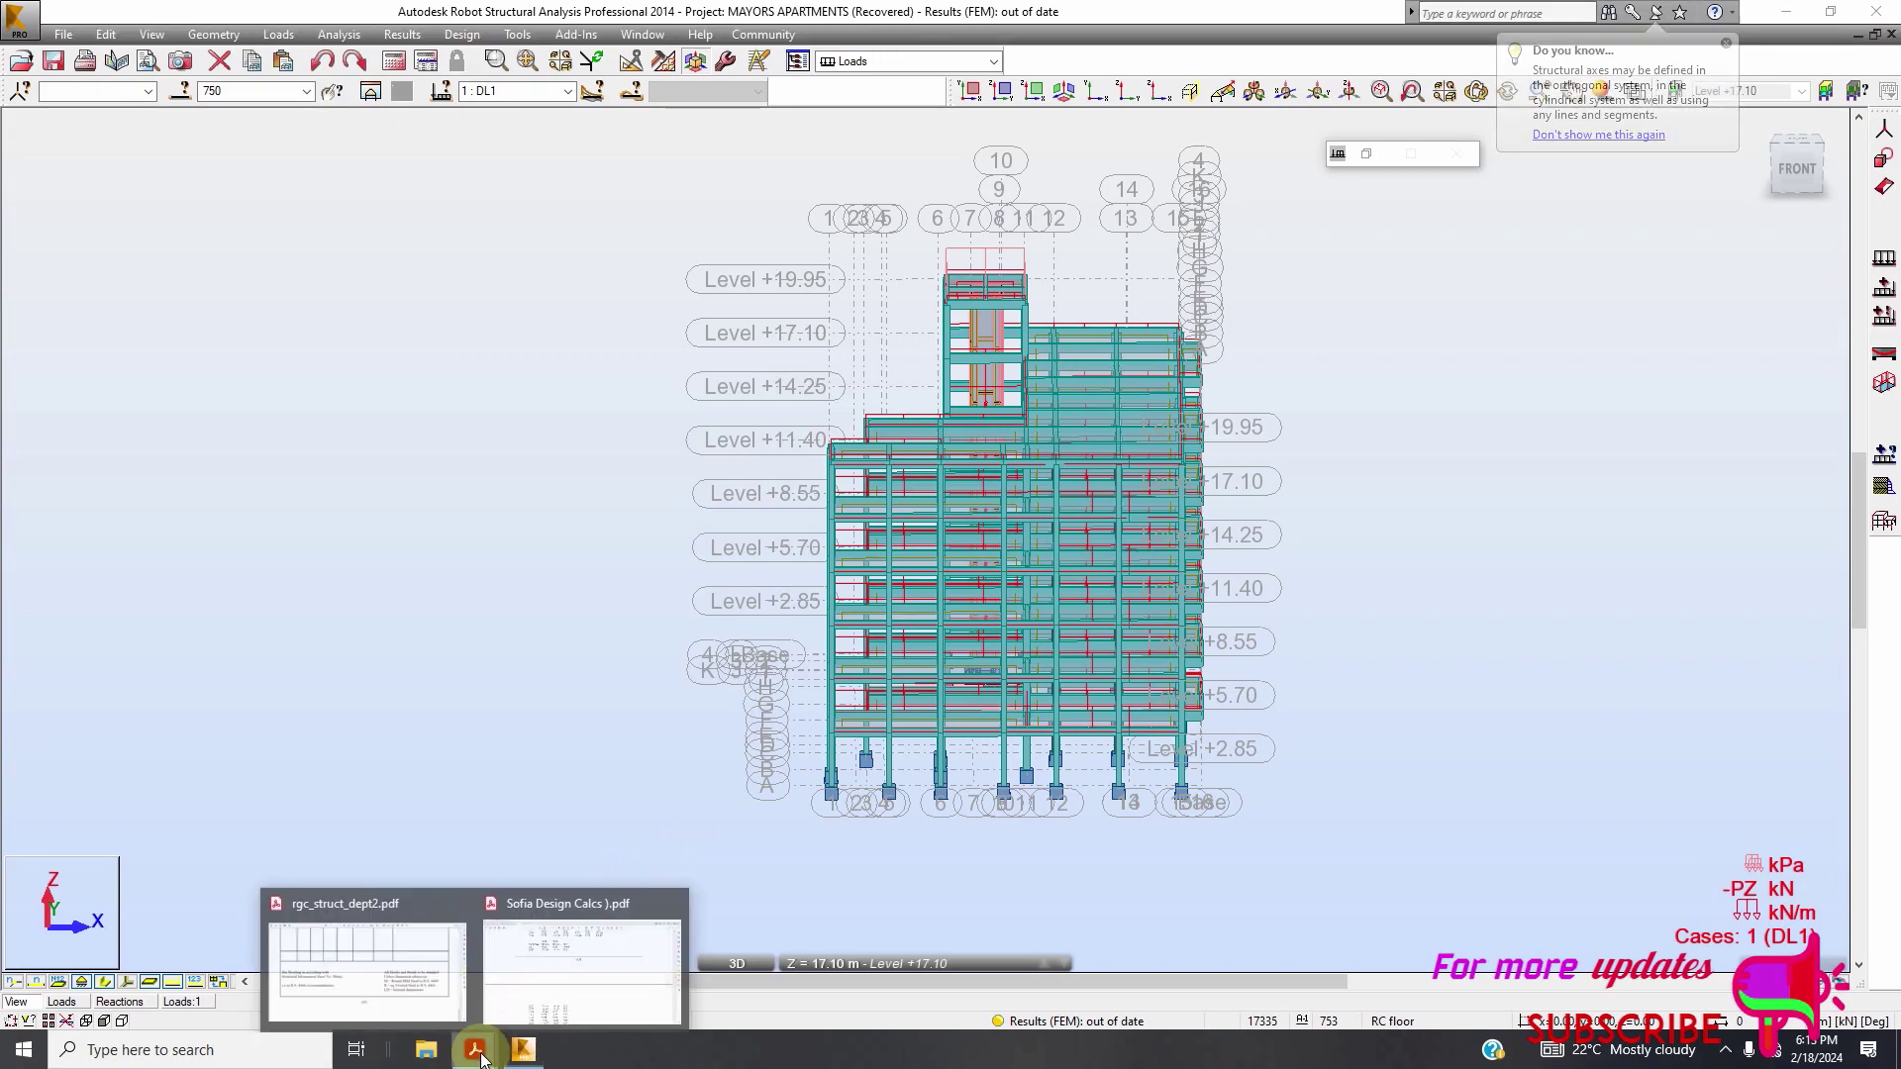
left_click(581, 946)
scroll(900, 685, "up", 3)
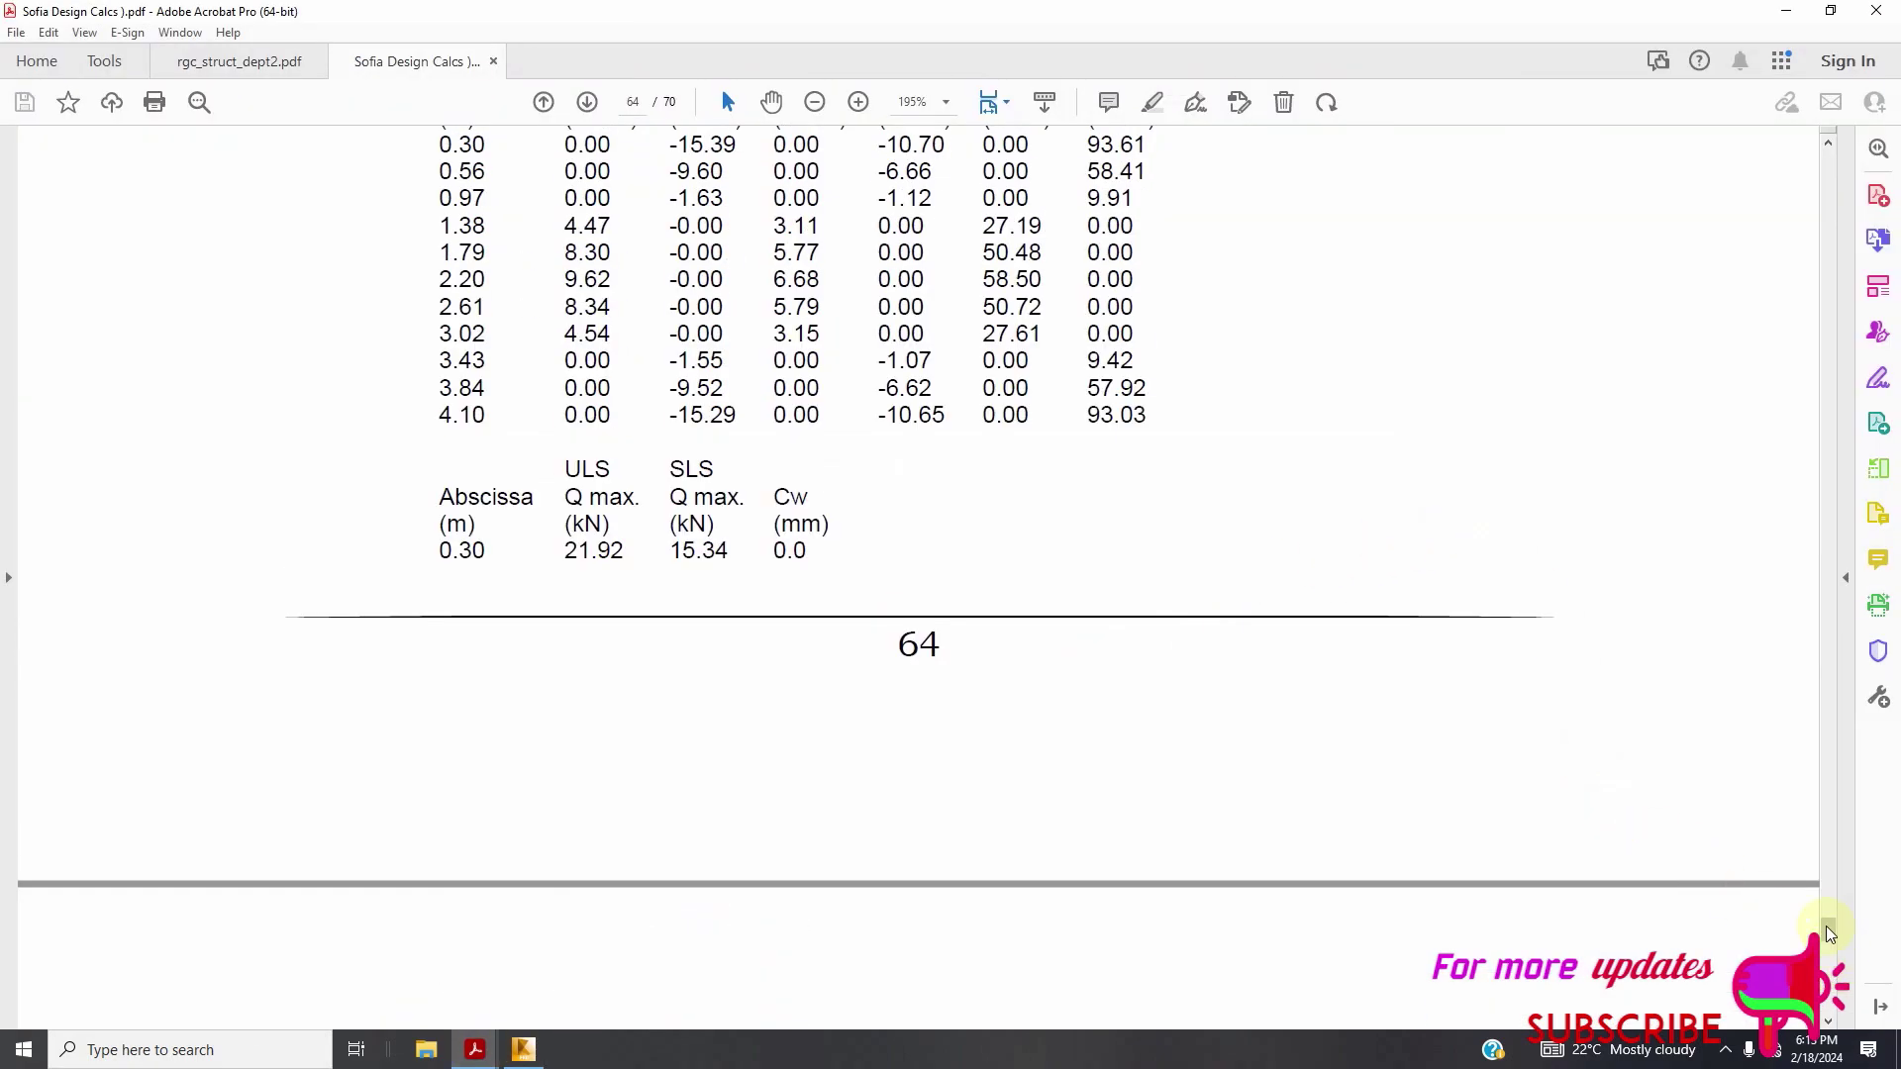
left_click_drag(1827, 930, 1794, 215)
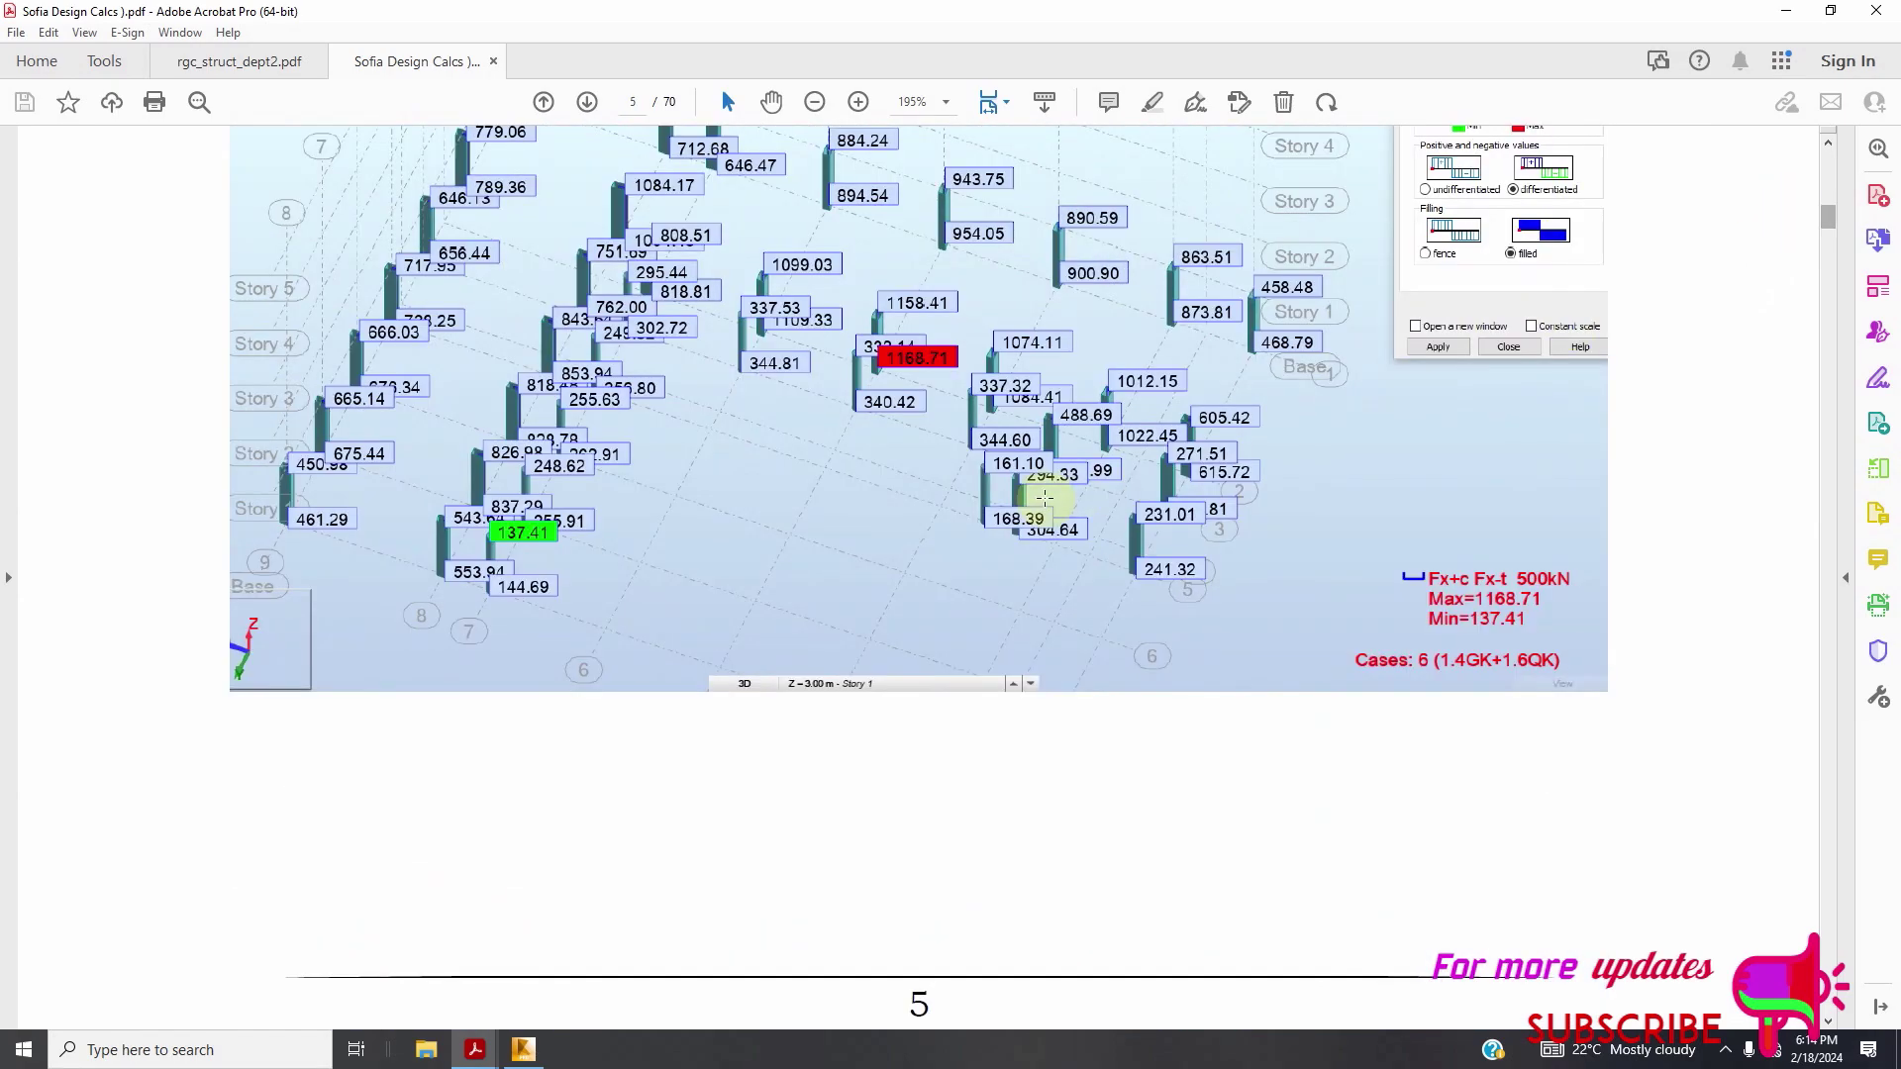
scroll(1044, 498, "up", 8)
scroll(965, 540, "down", 2)
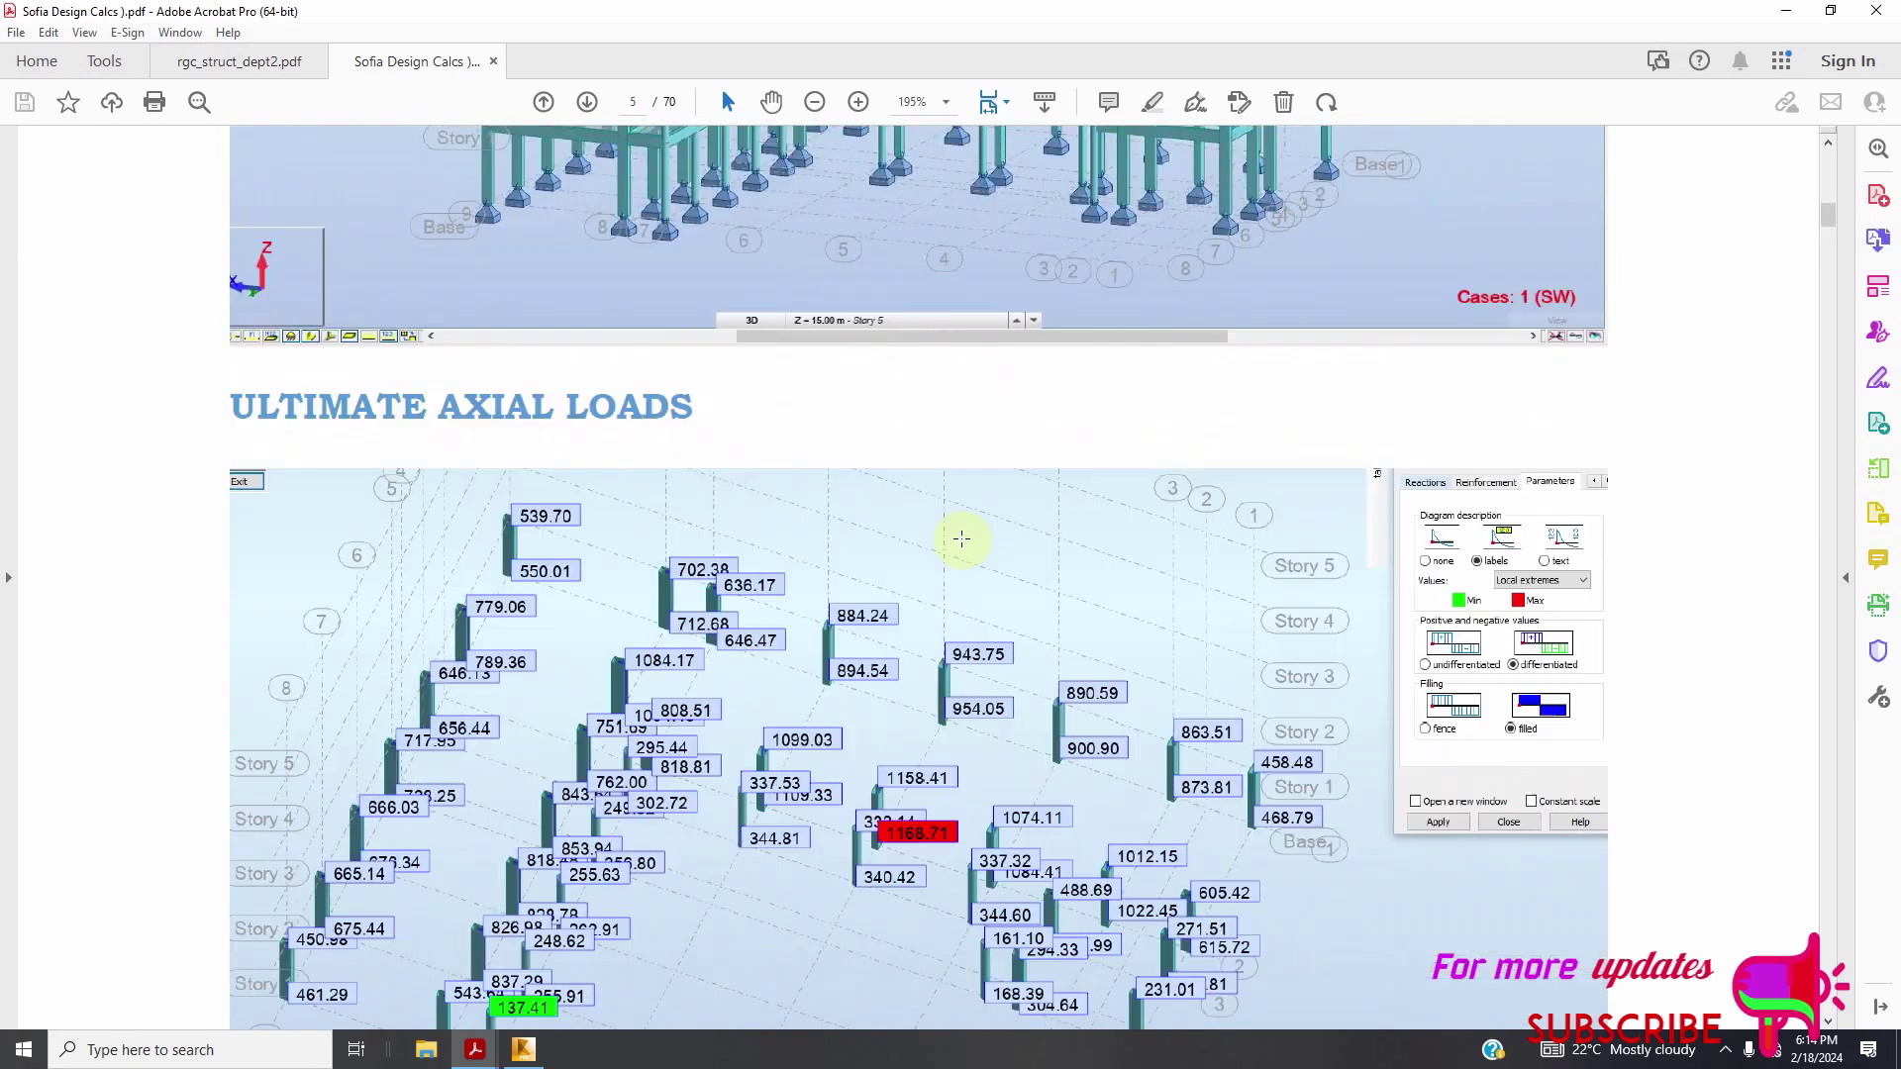
scroll(961, 540, "down", 2)
Switch to Robot Structural Analysis, run the model's calculations, continue despite the node instability warning, and dismiss the calculation messages
left_click(523, 1048)
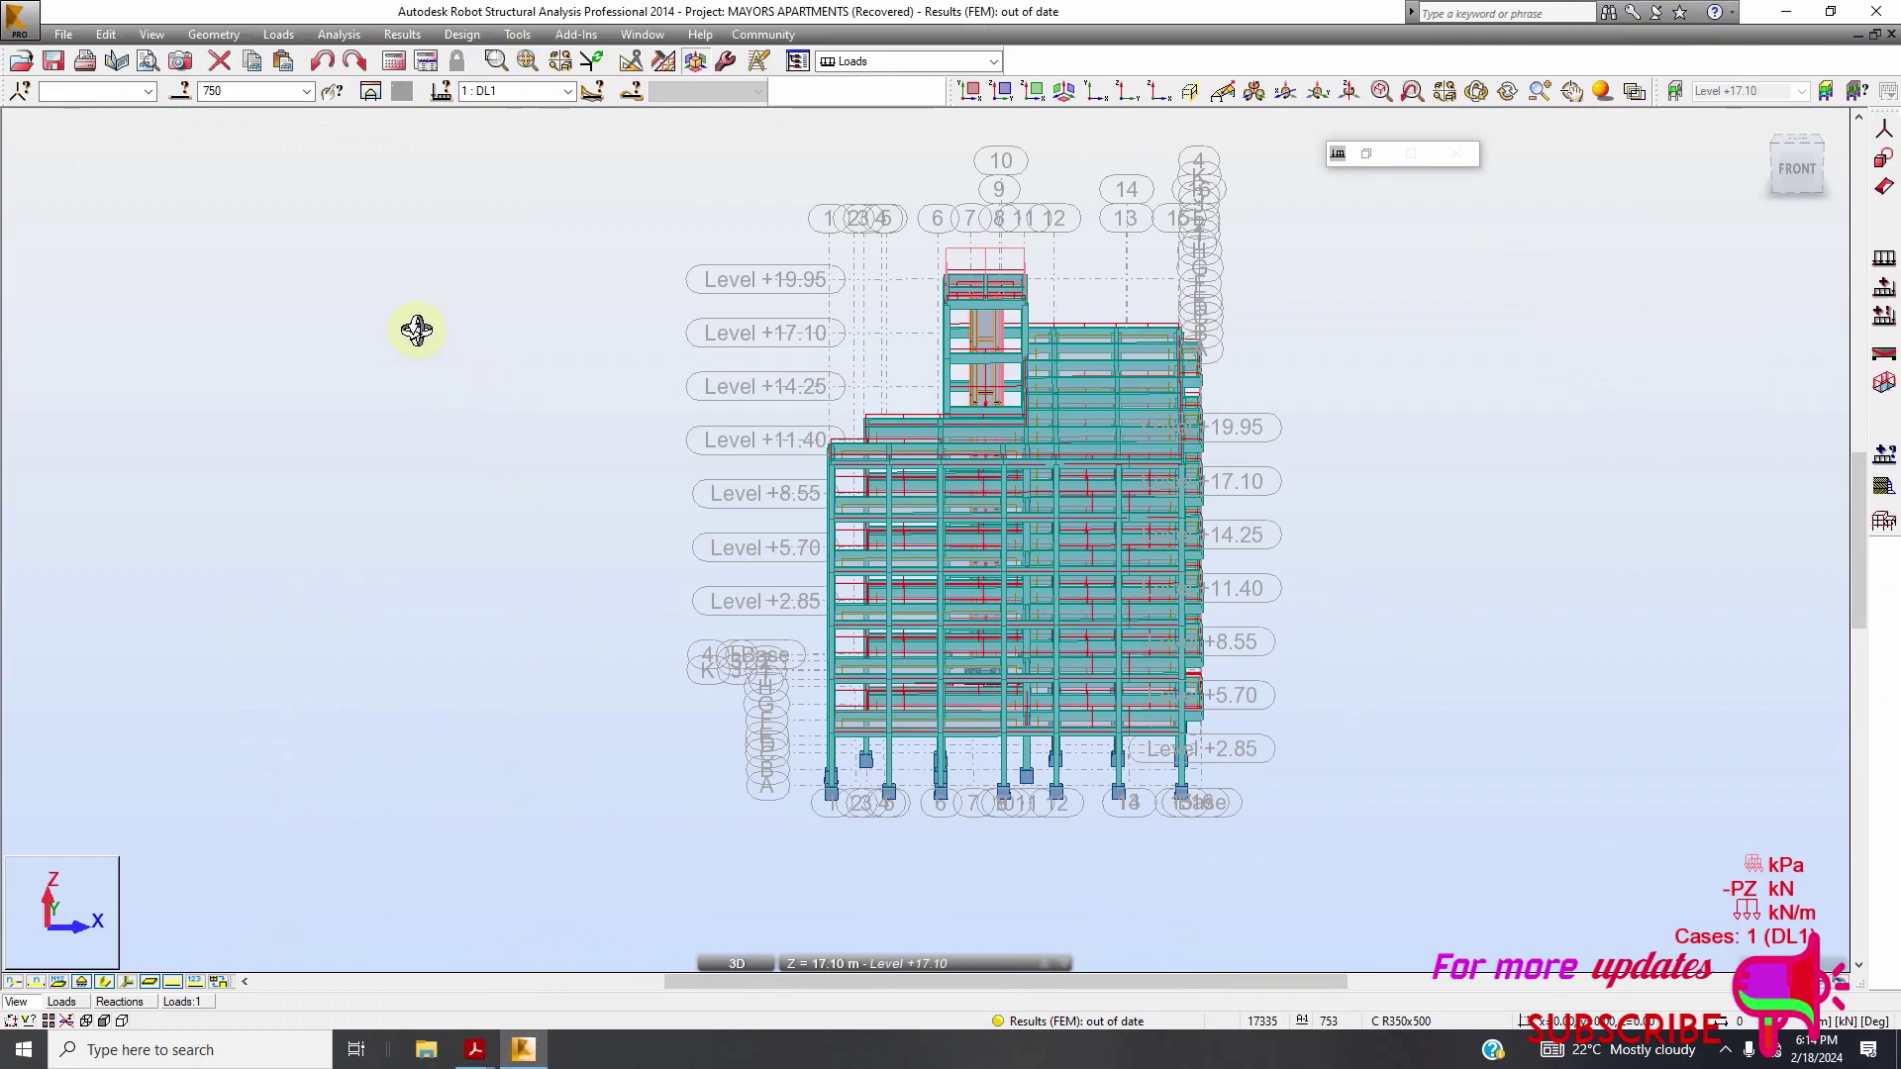
left_click(394, 61)
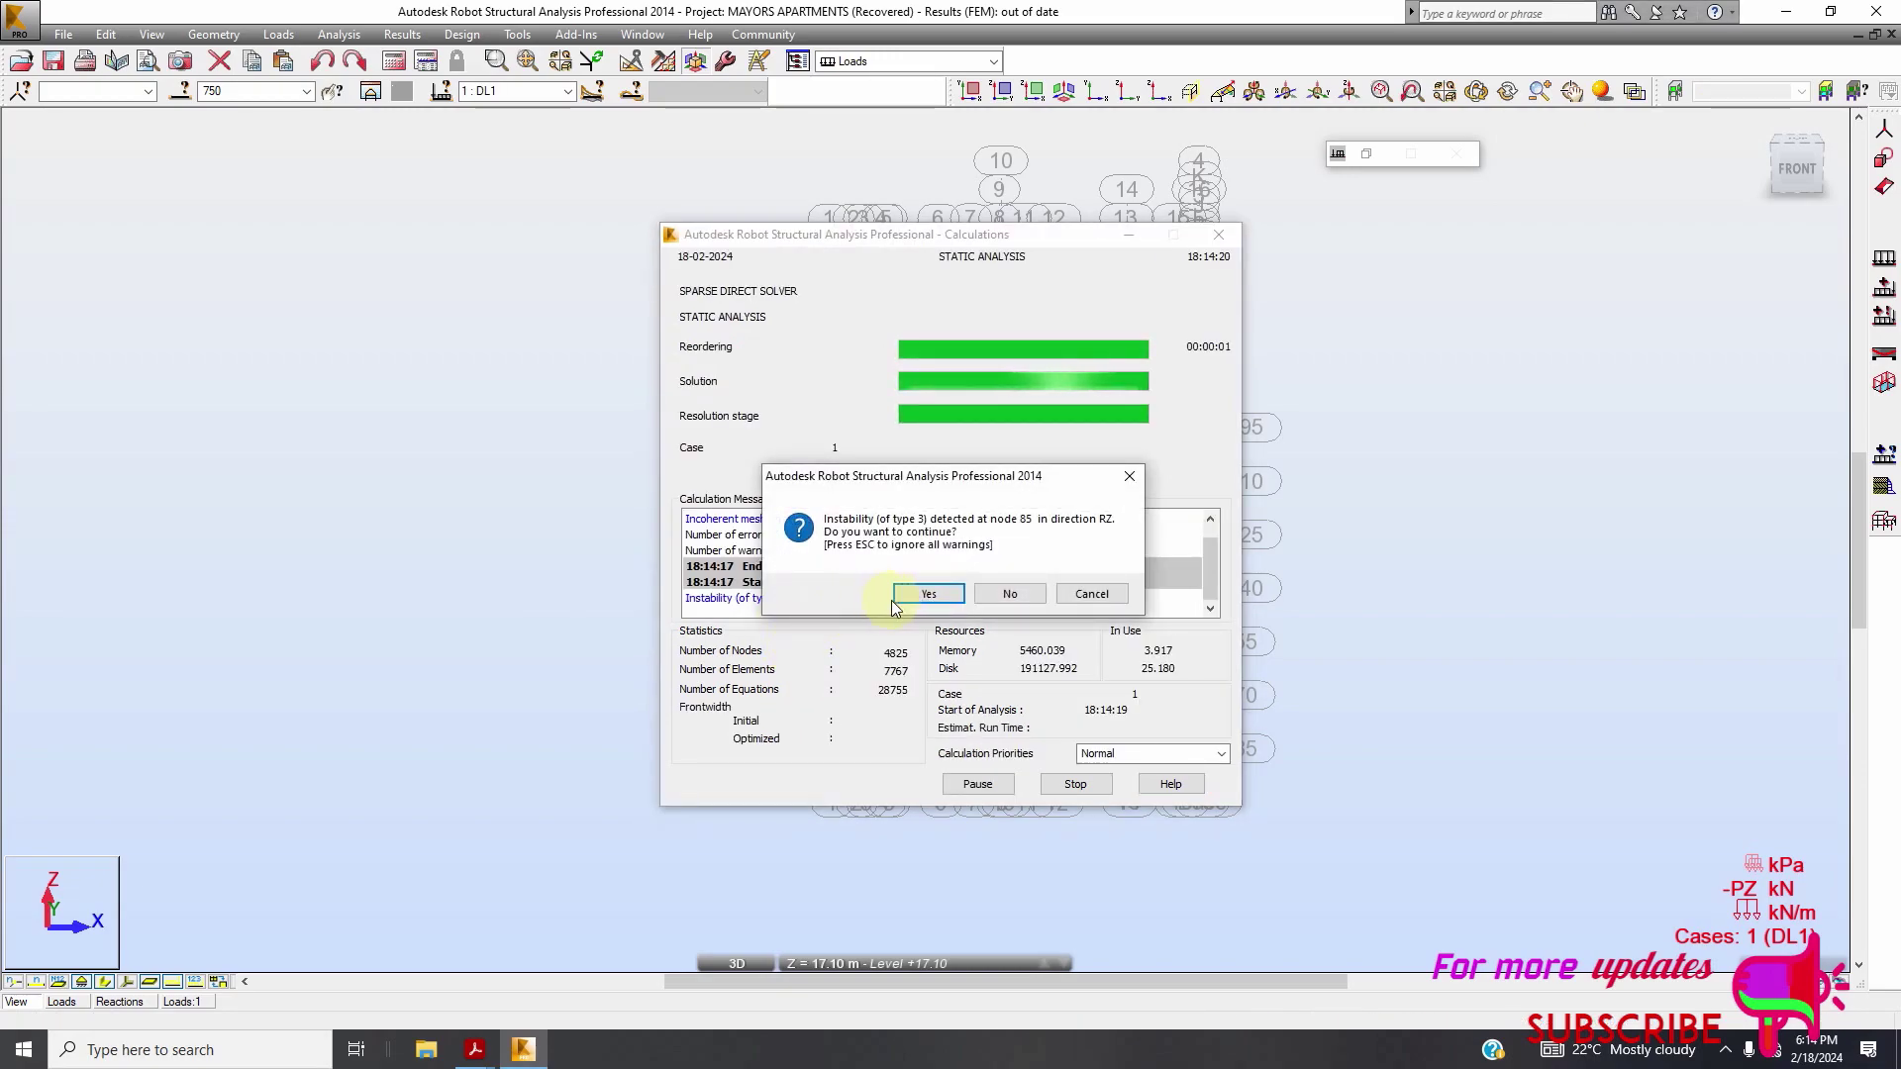
left_click(929, 594)
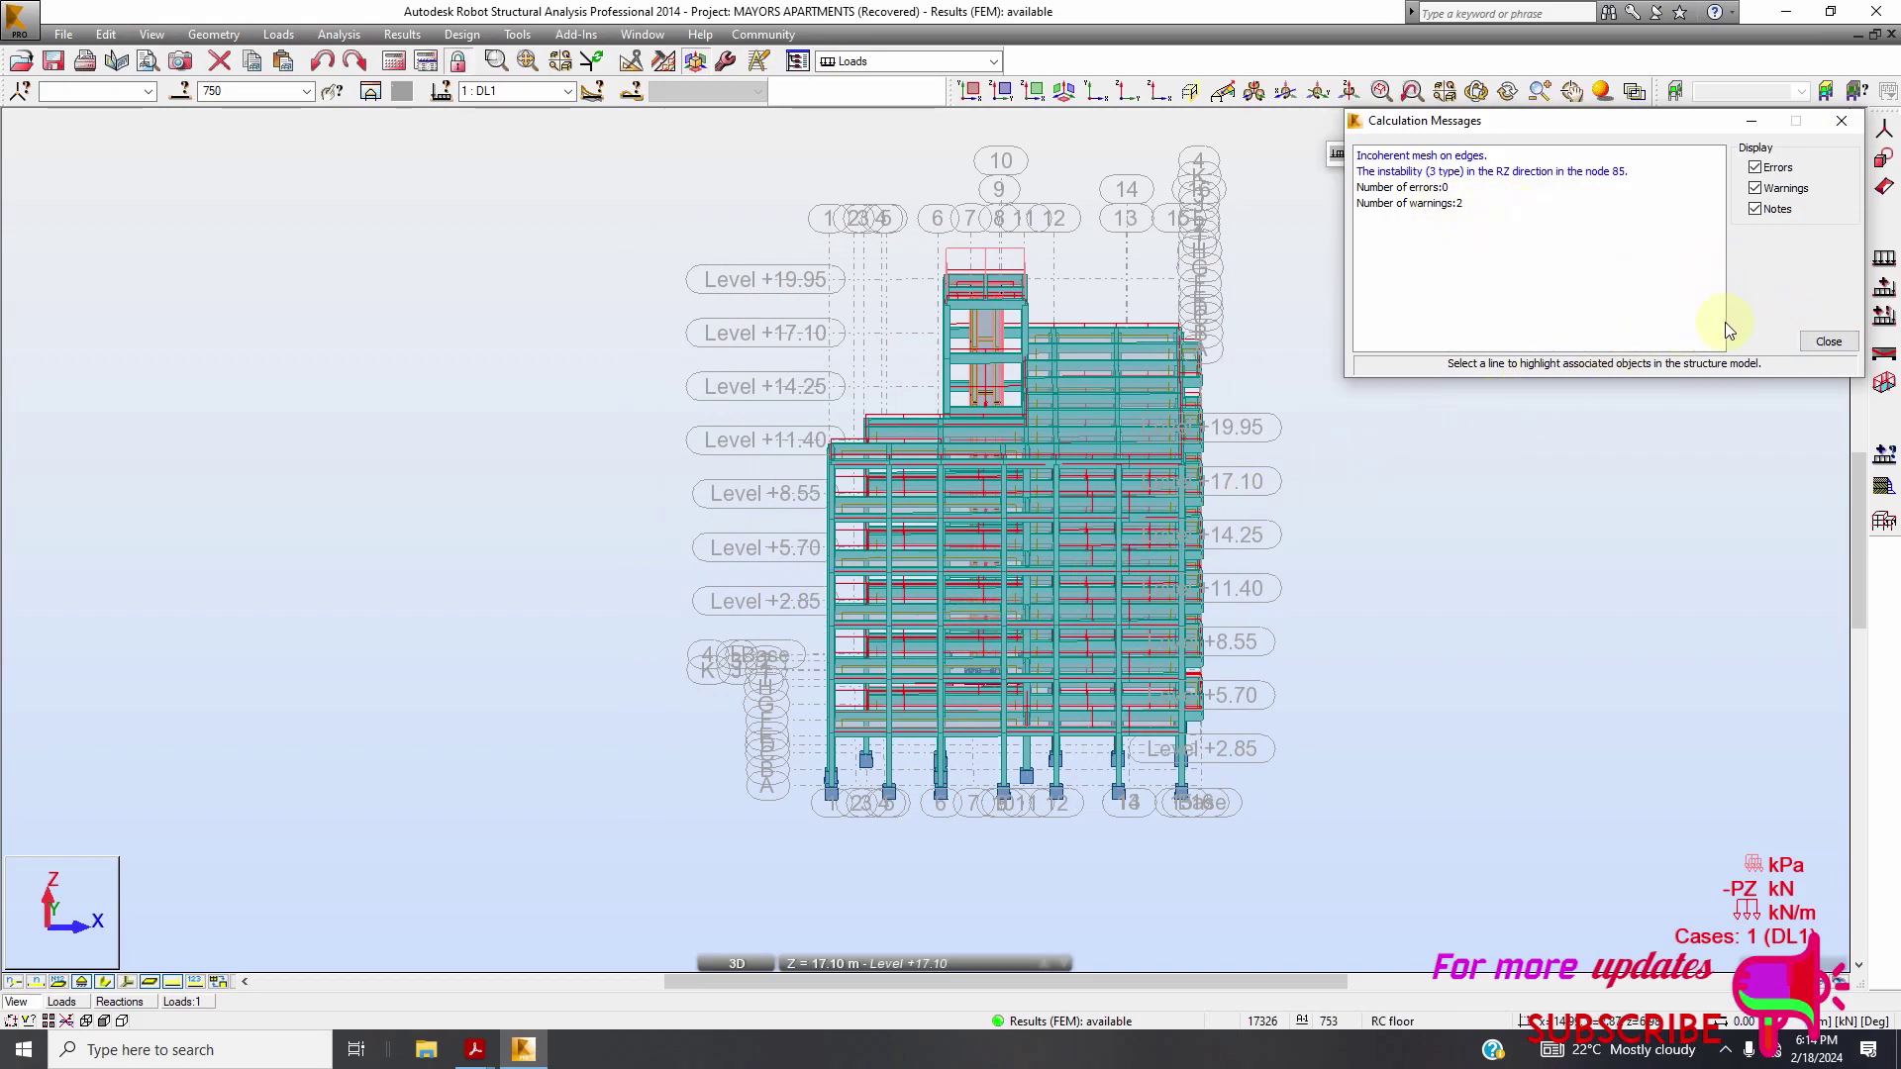
left_click(1827, 342)
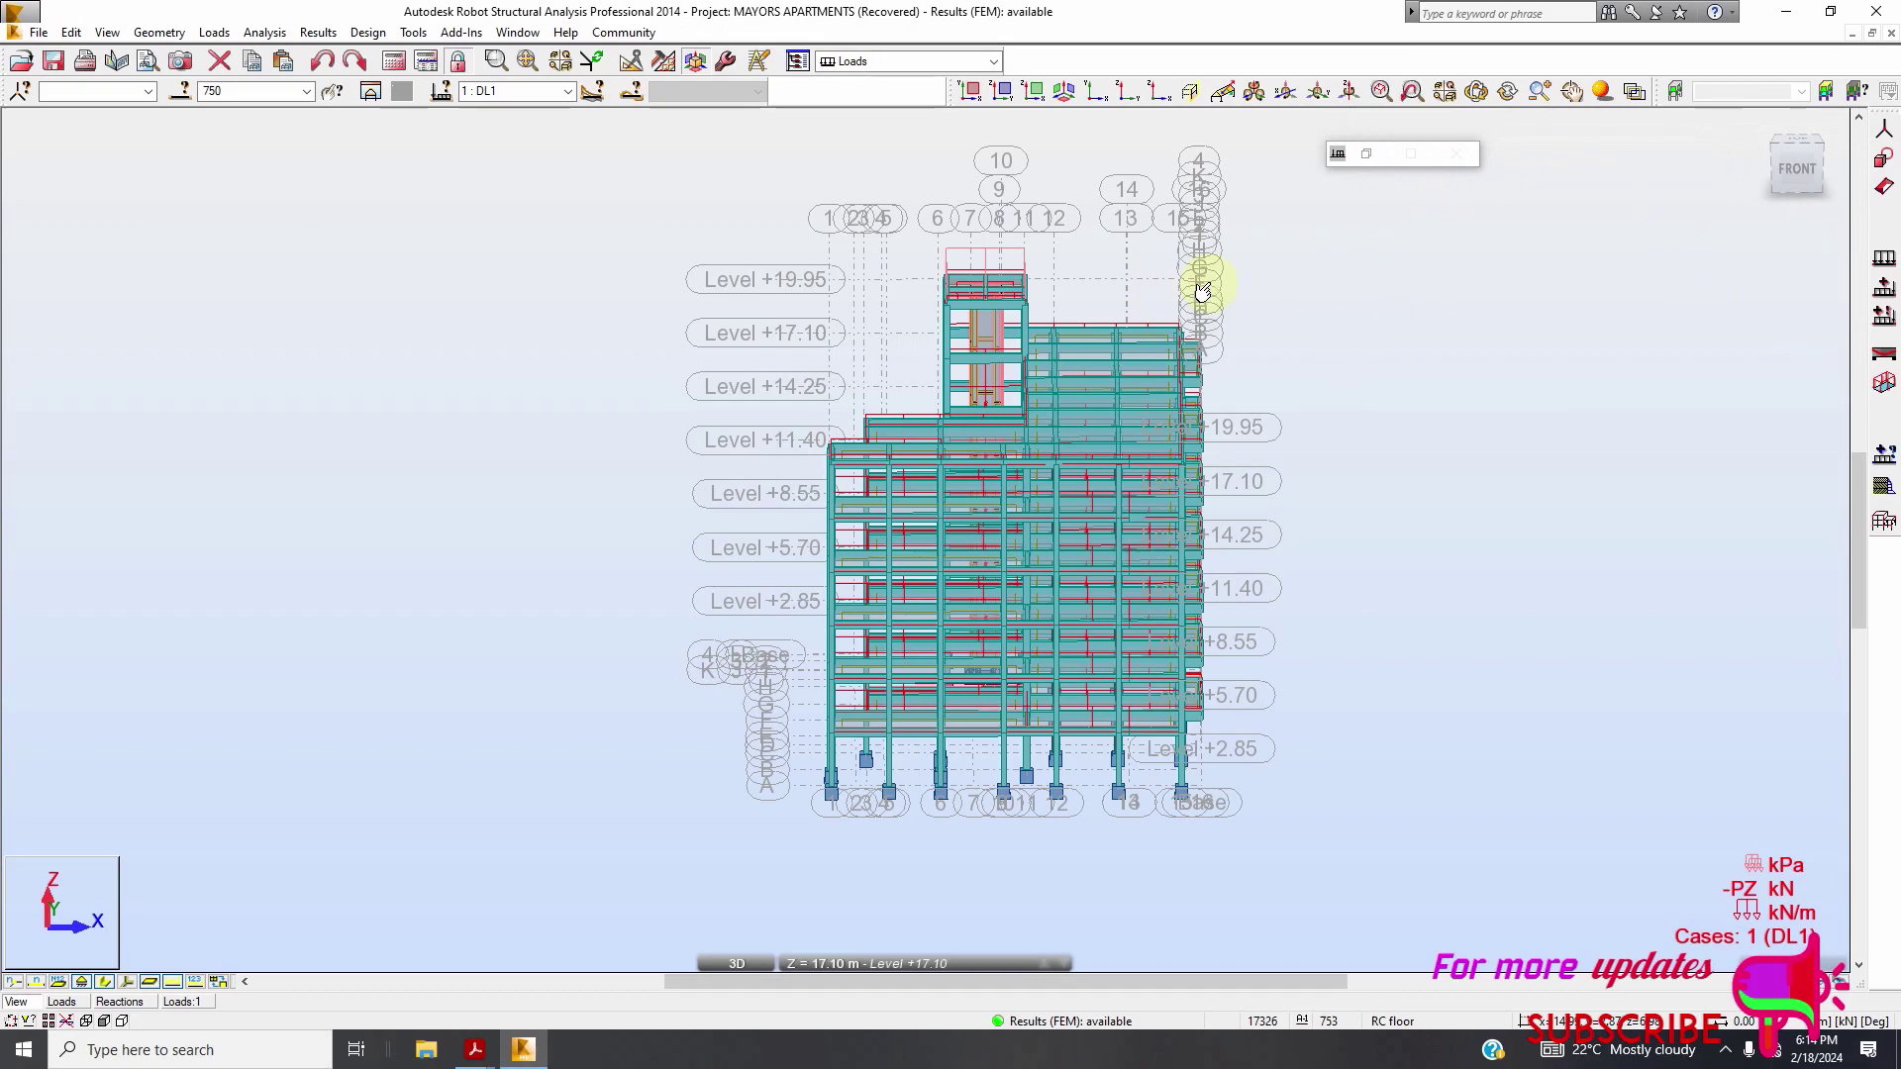
left_click(1804, 176)
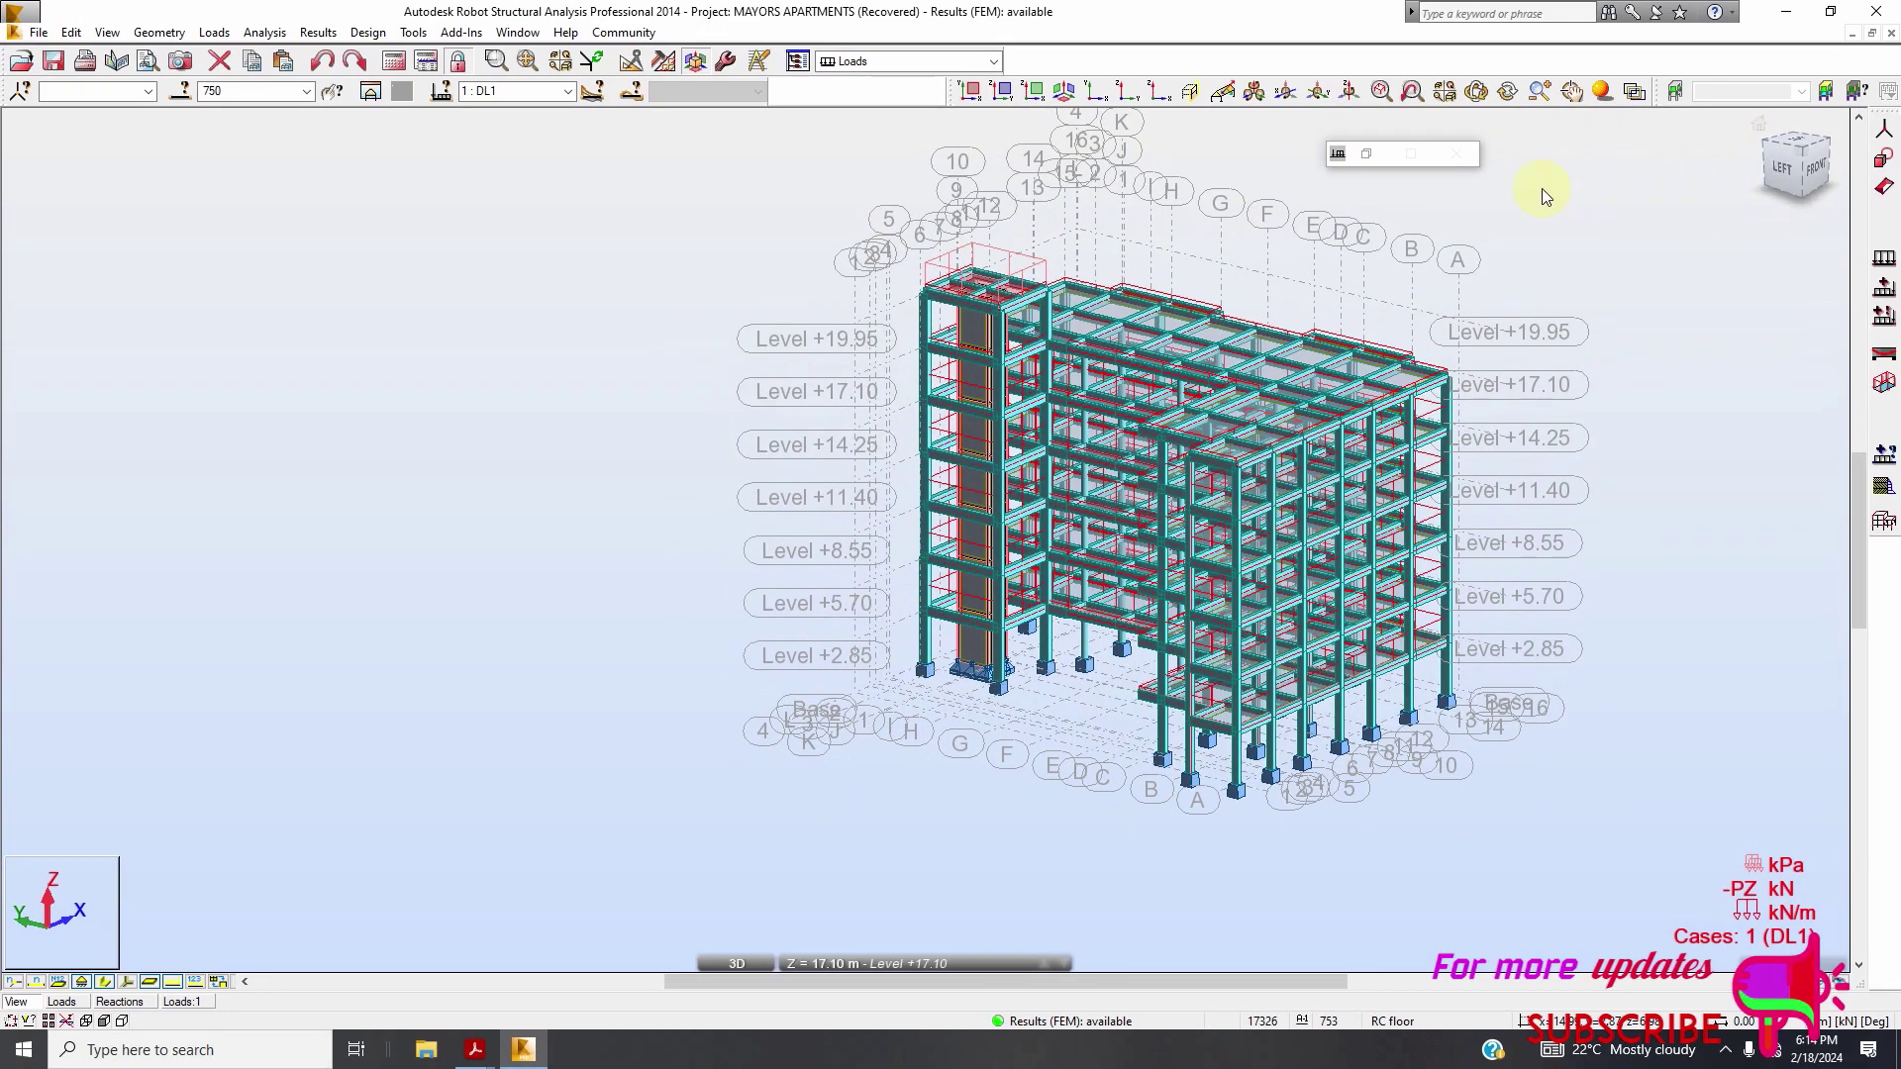
Switch to the Sofia Design Calcs PDF and re-examine the ultimate axial loads diagram with its column labels and diagram parameters
scroll(1541, 188, "up", 3)
mouse_move(473, 1051)
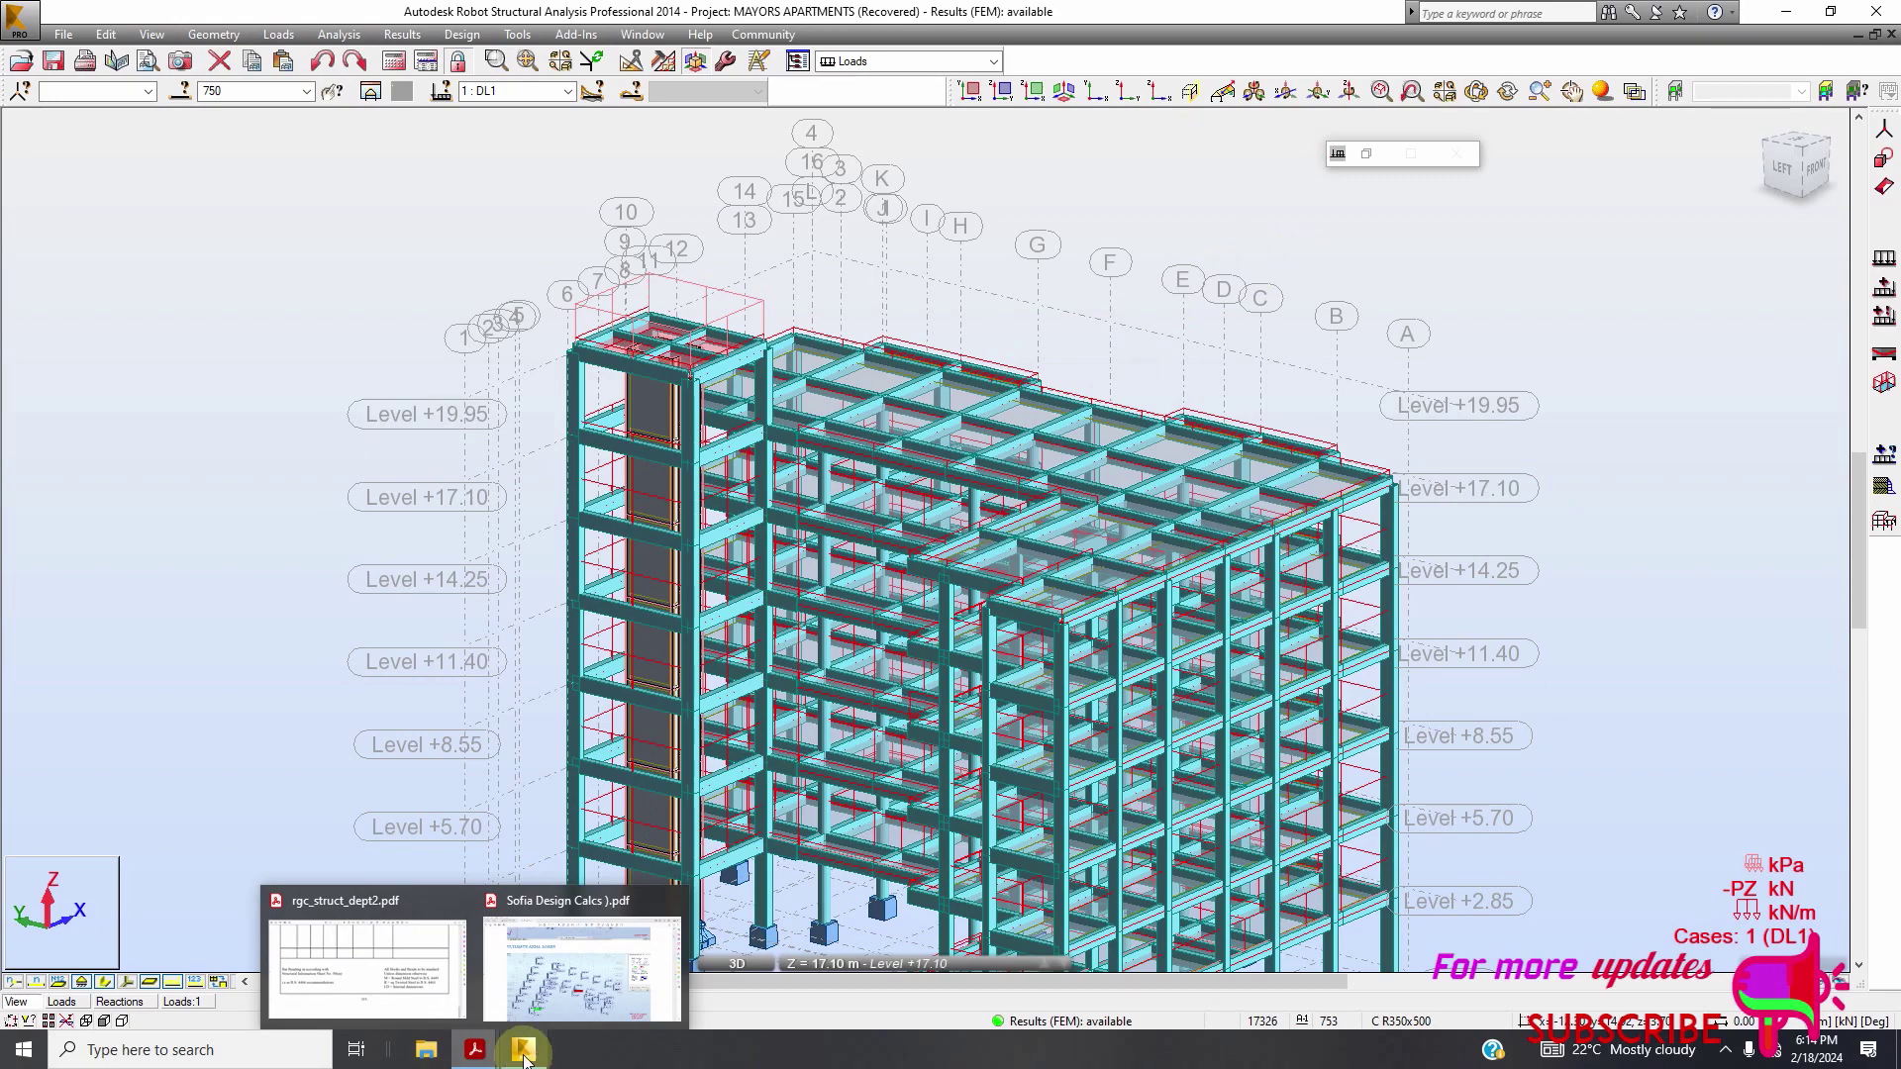
left_click(567, 998)
scroll(854, 639, "up", 2)
scroll(855, 638, "down", 6)
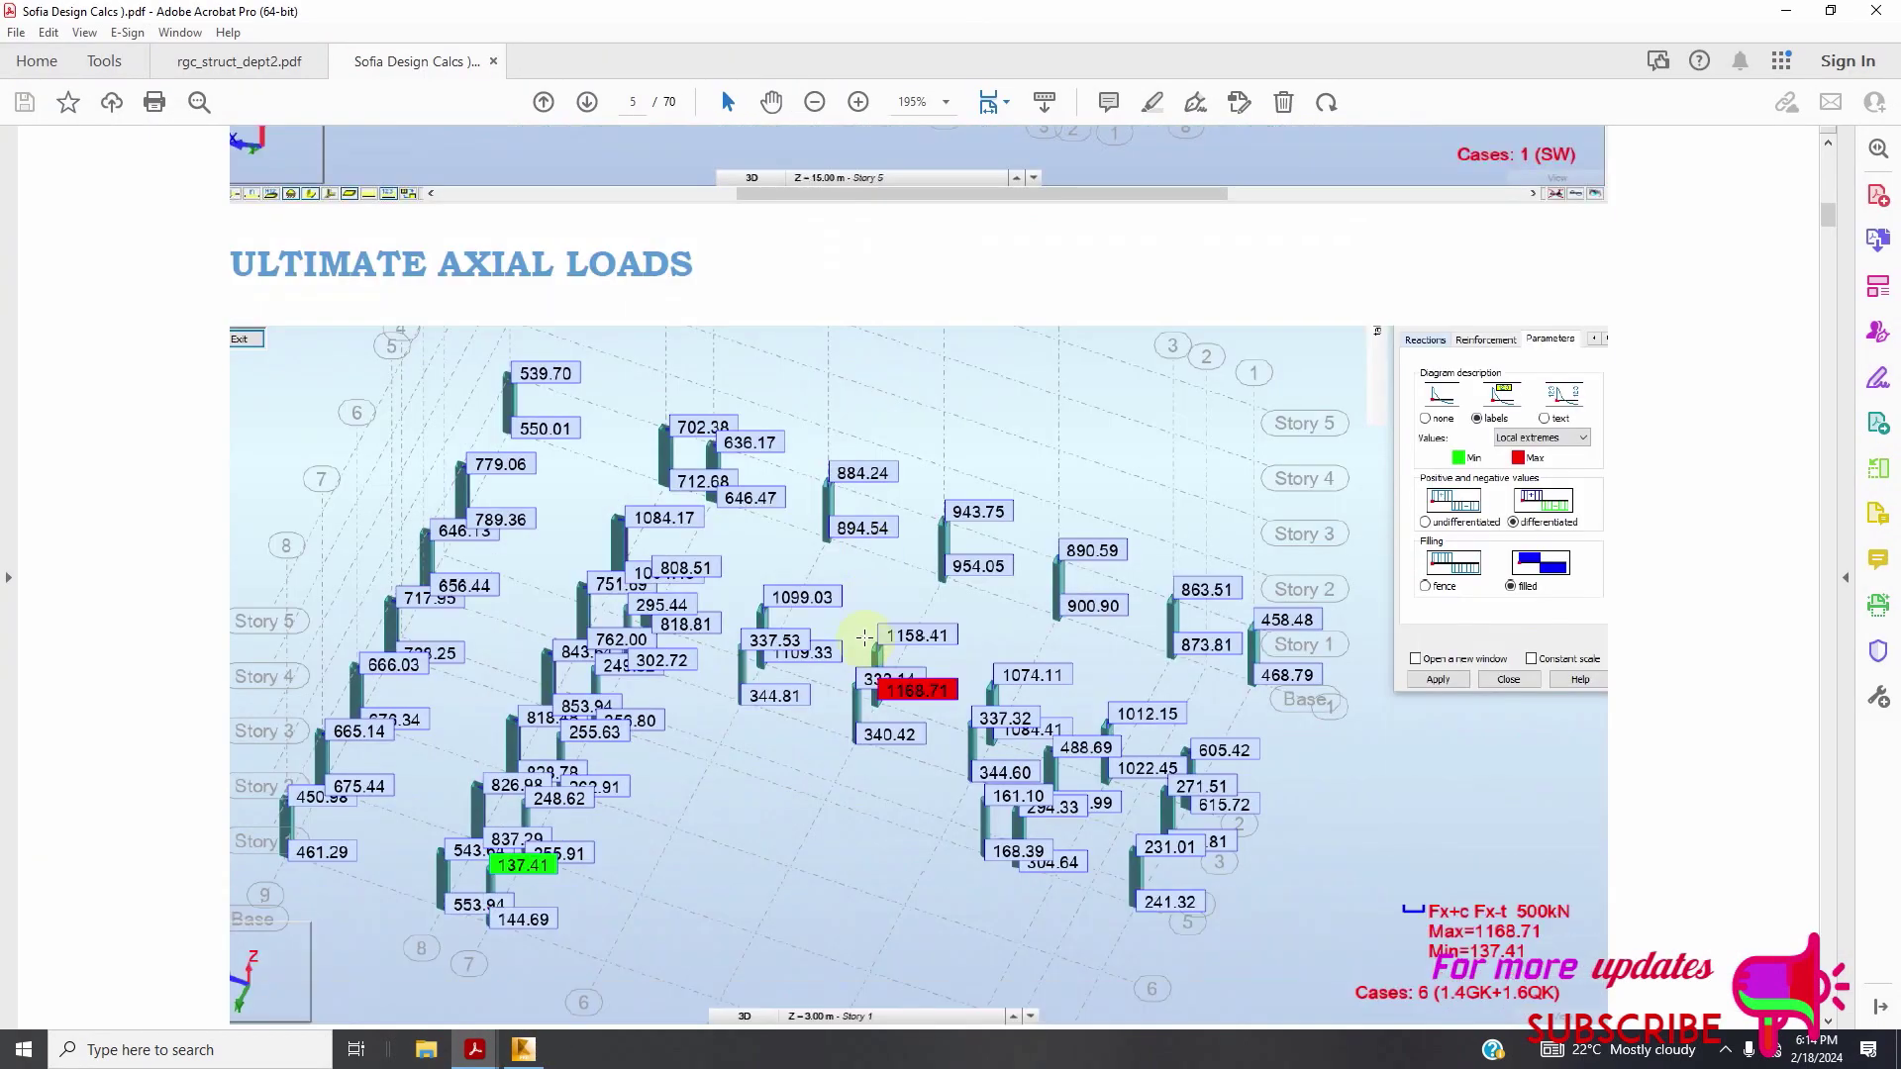
scroll(861, 628, "up", 3)
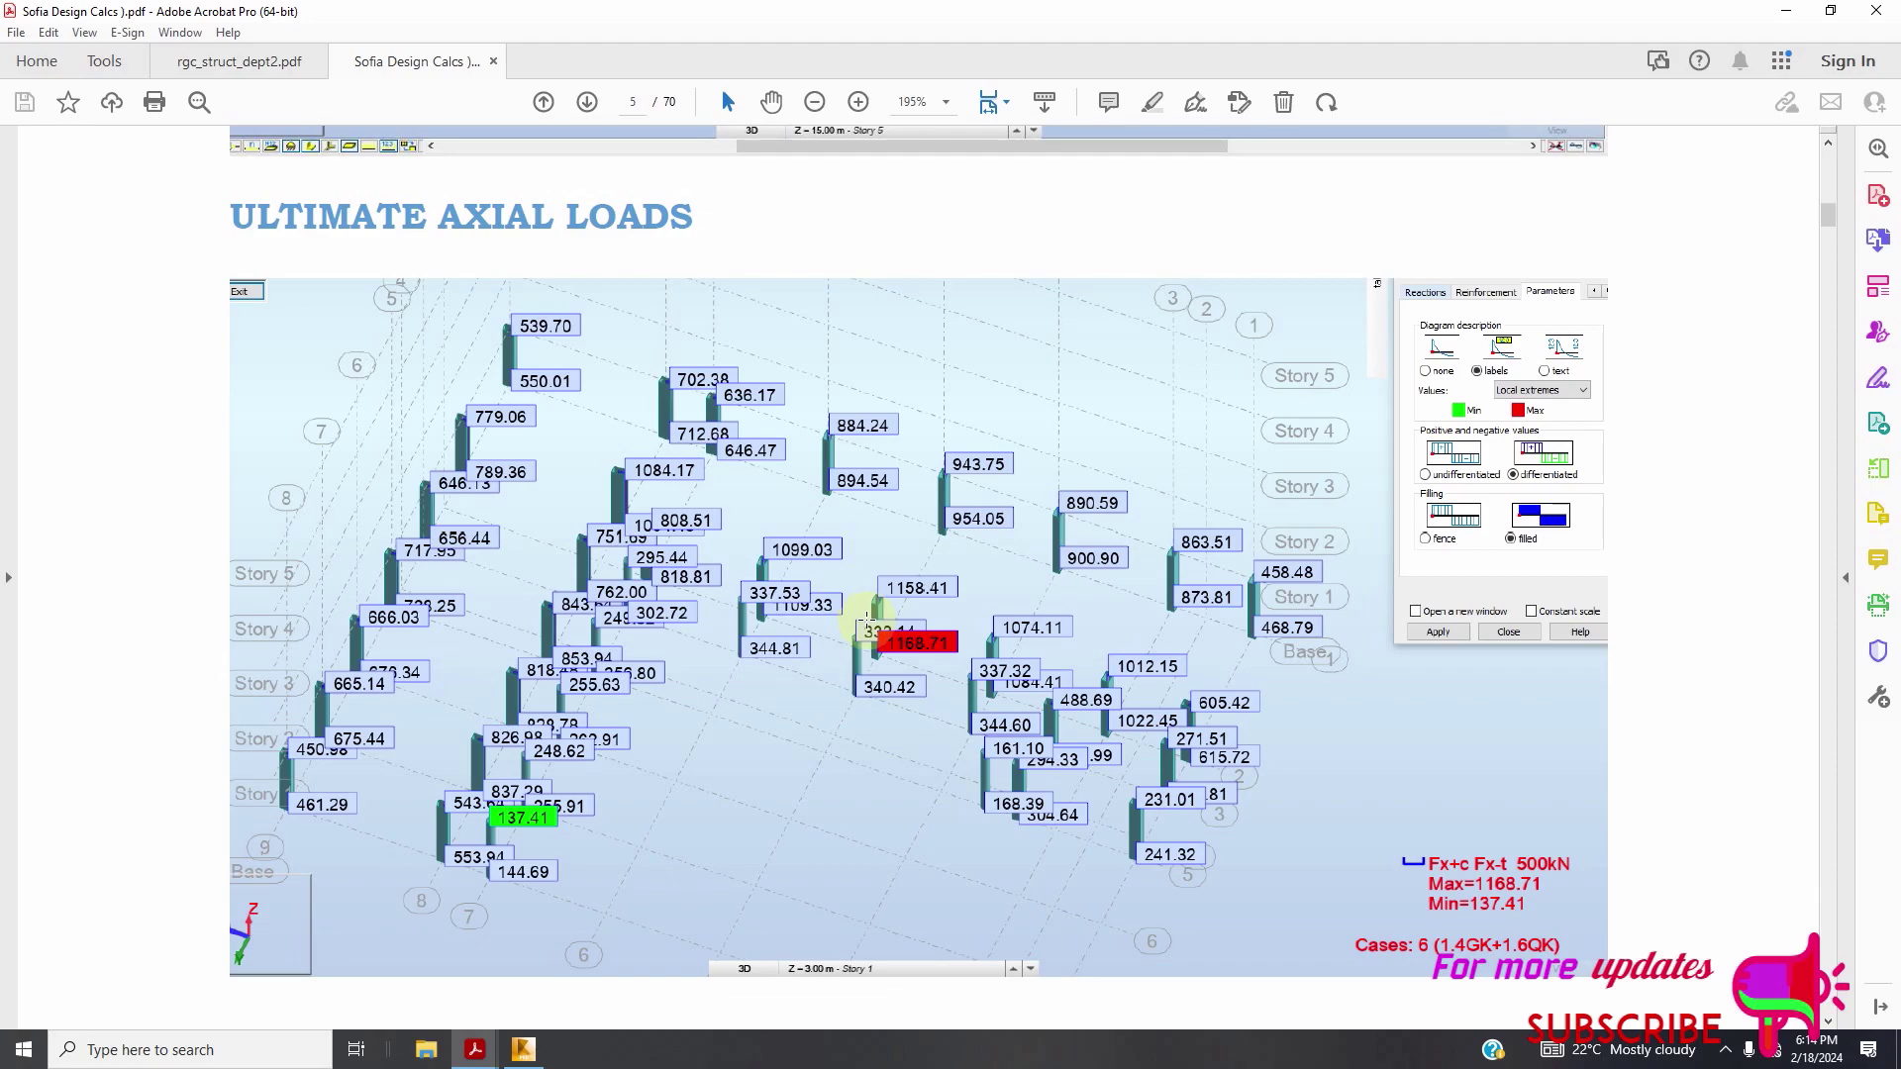
scroll(867, 620, "down", 1)
scroll(693, 1025, "up", 4)
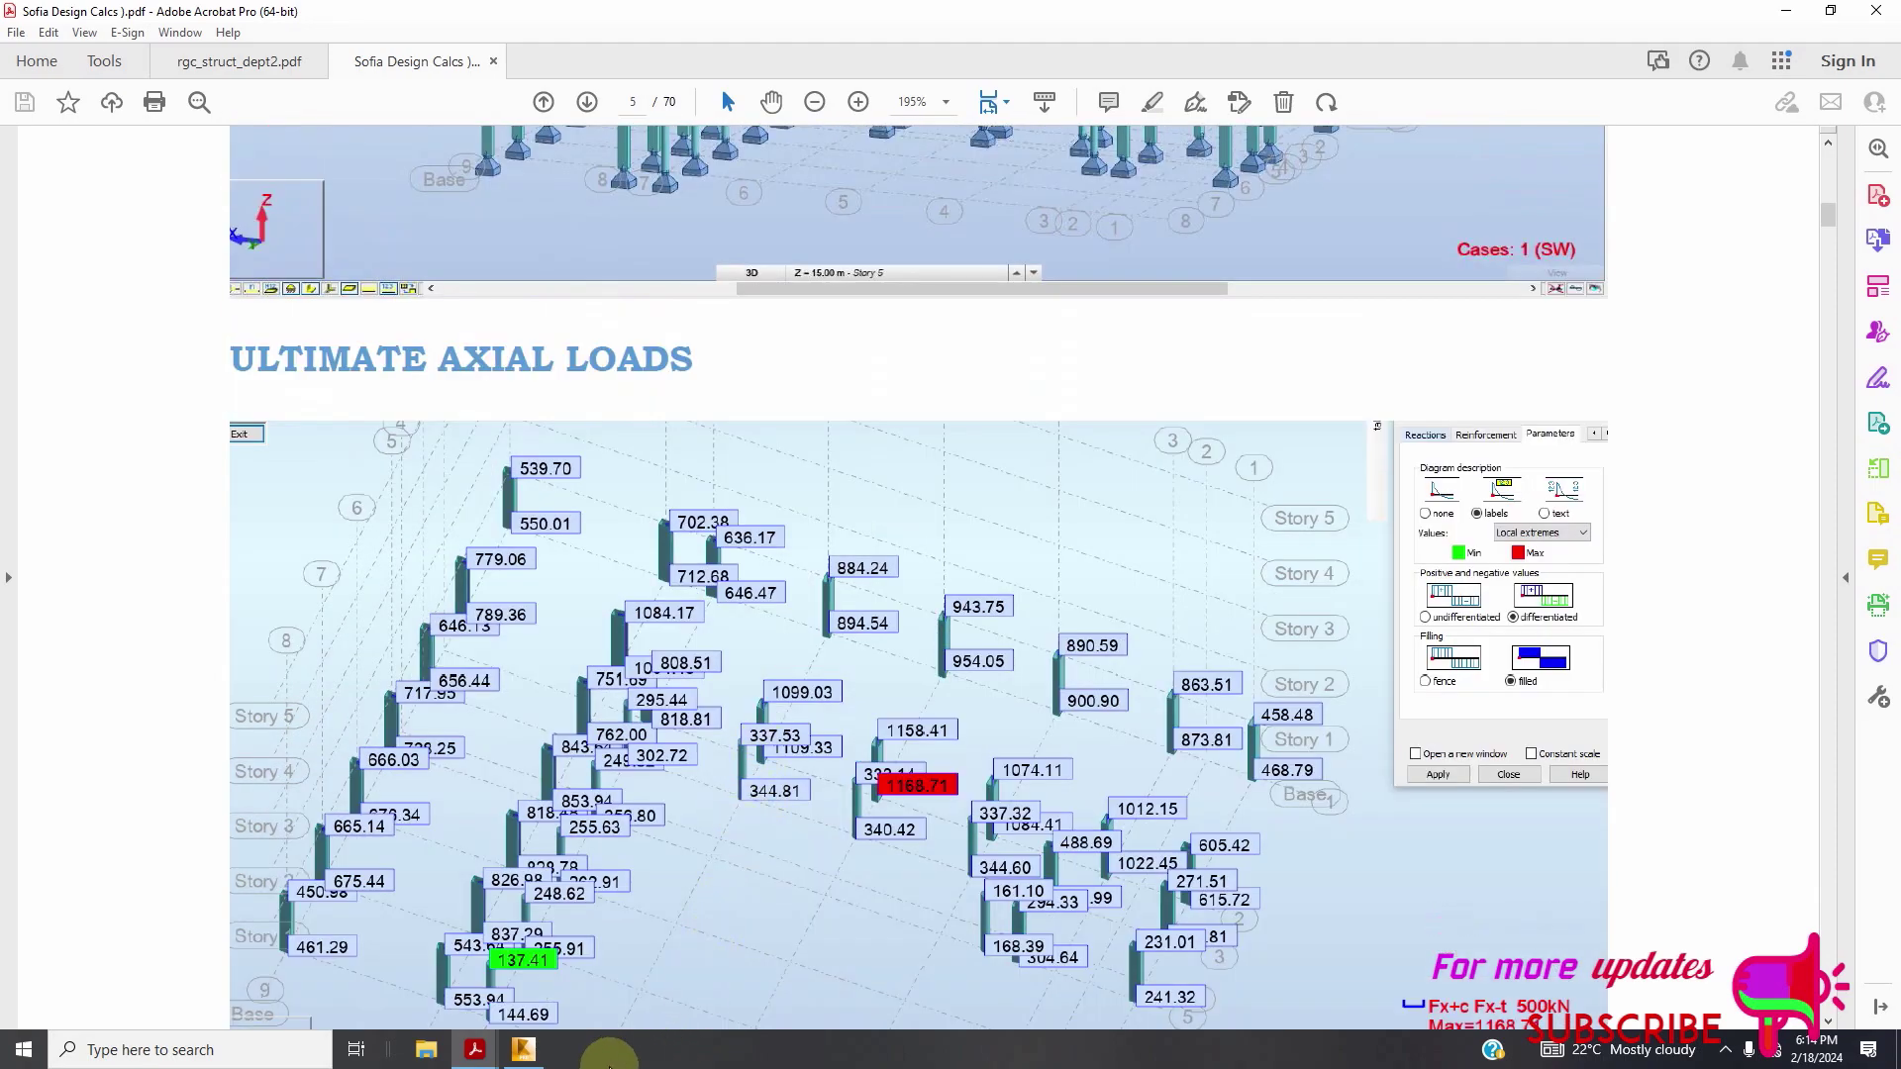
Switch to Robot Structural Analysis and select all columns by bar type, starting from the ground-storey column beside the lift shaft
left_click(540, 1053)
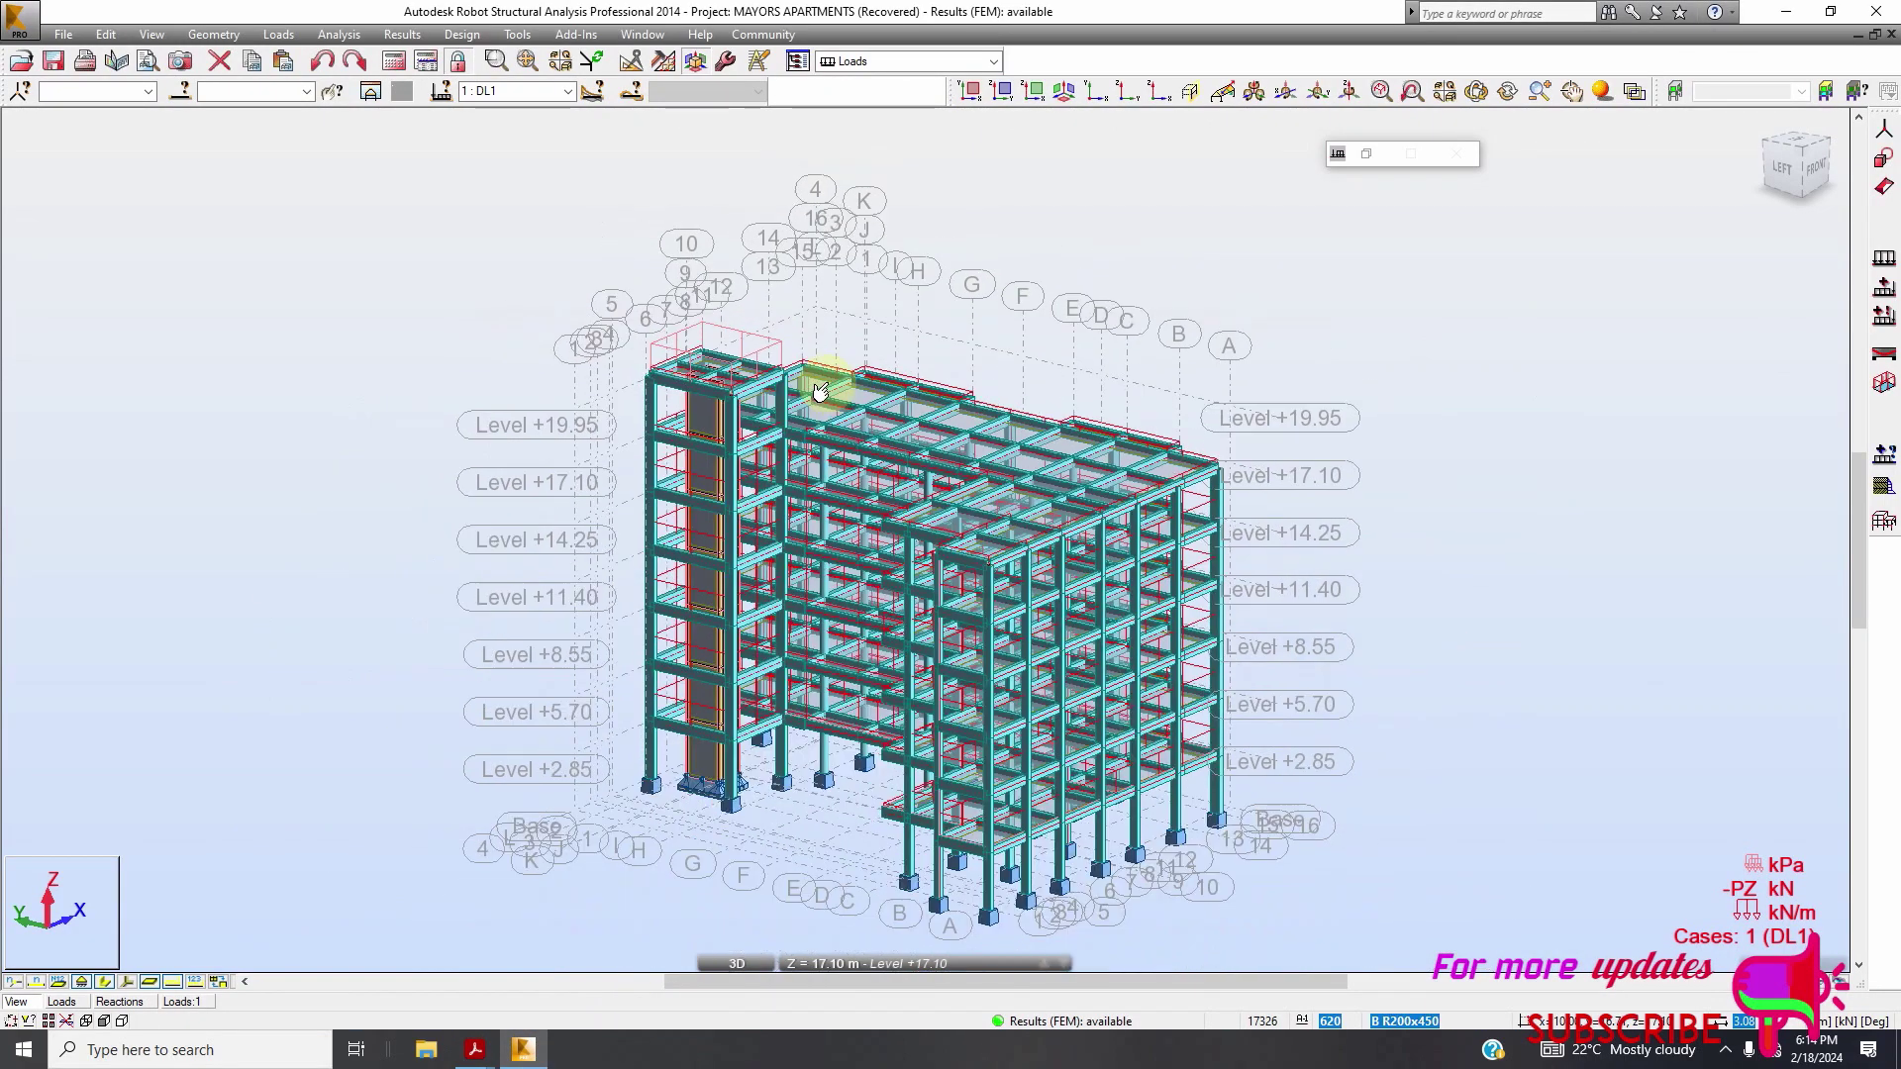
scroll(639, 802, "up", 3)
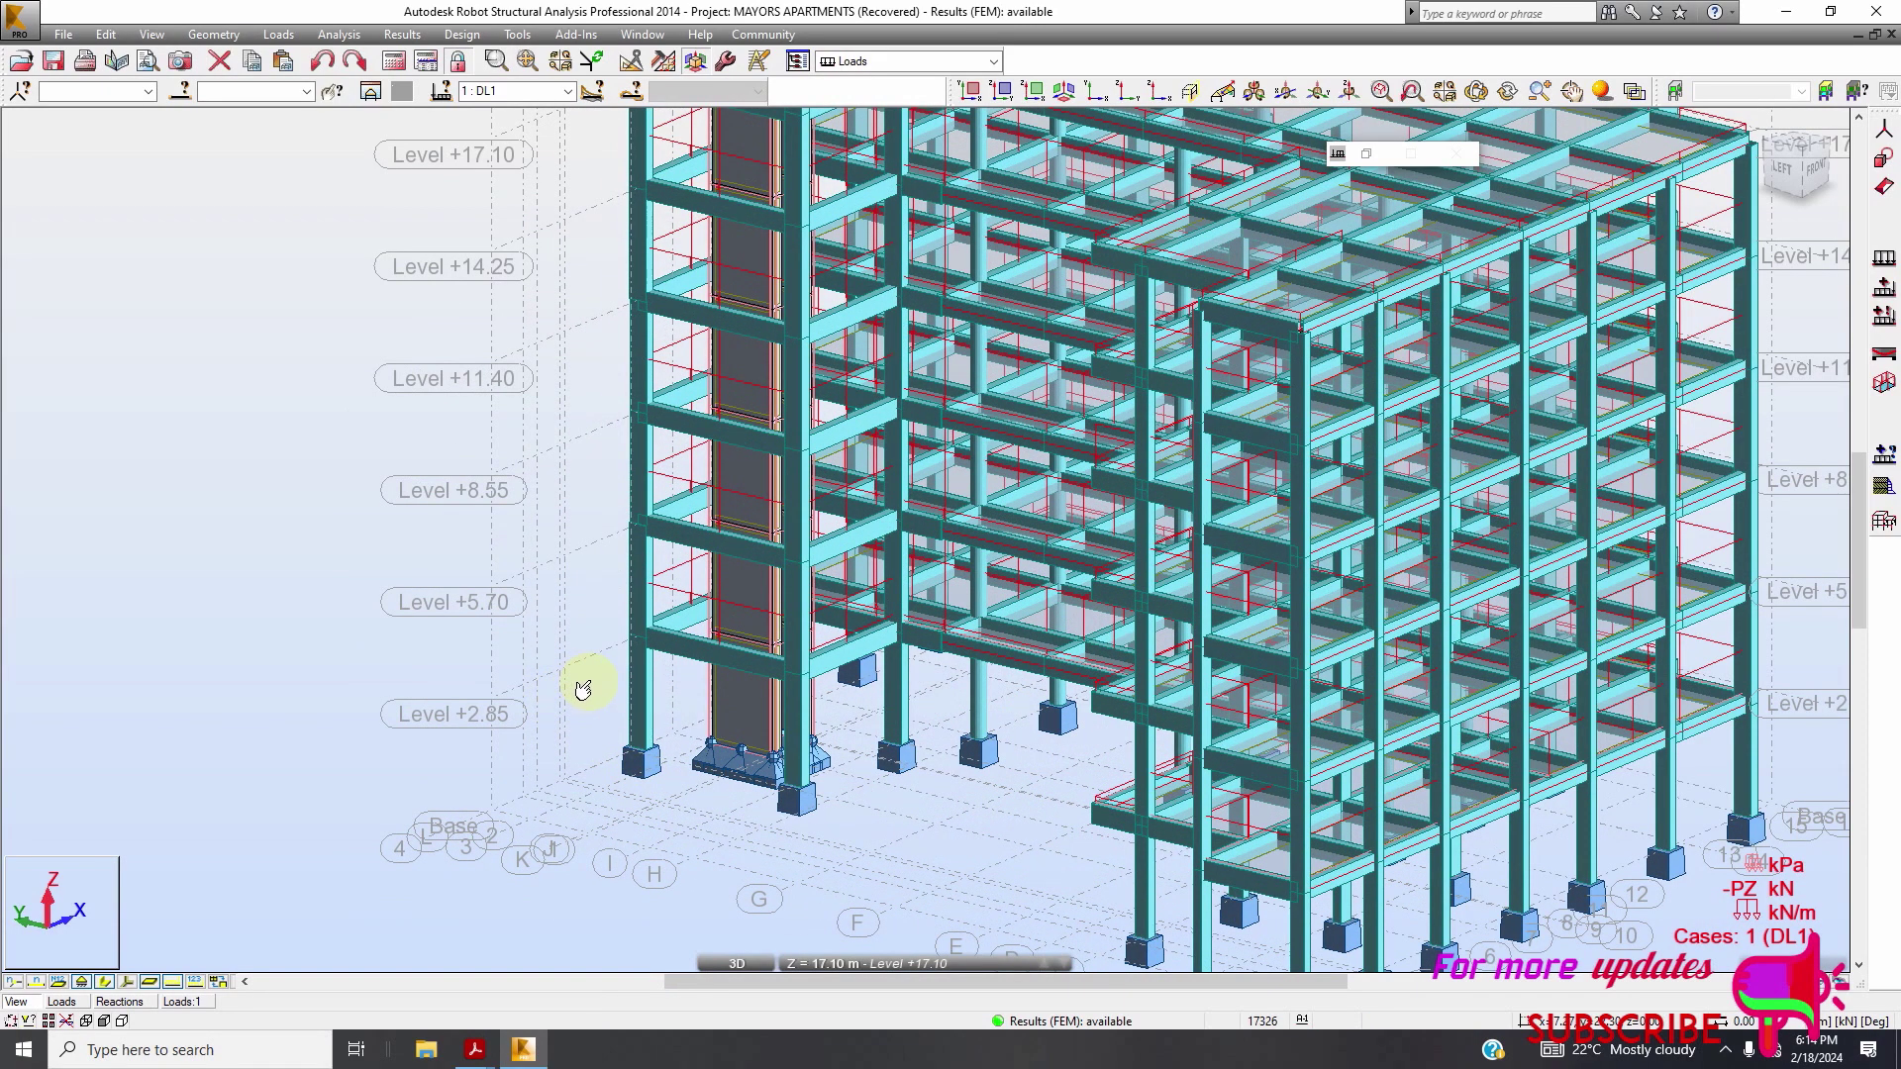
right_click(583, 688)
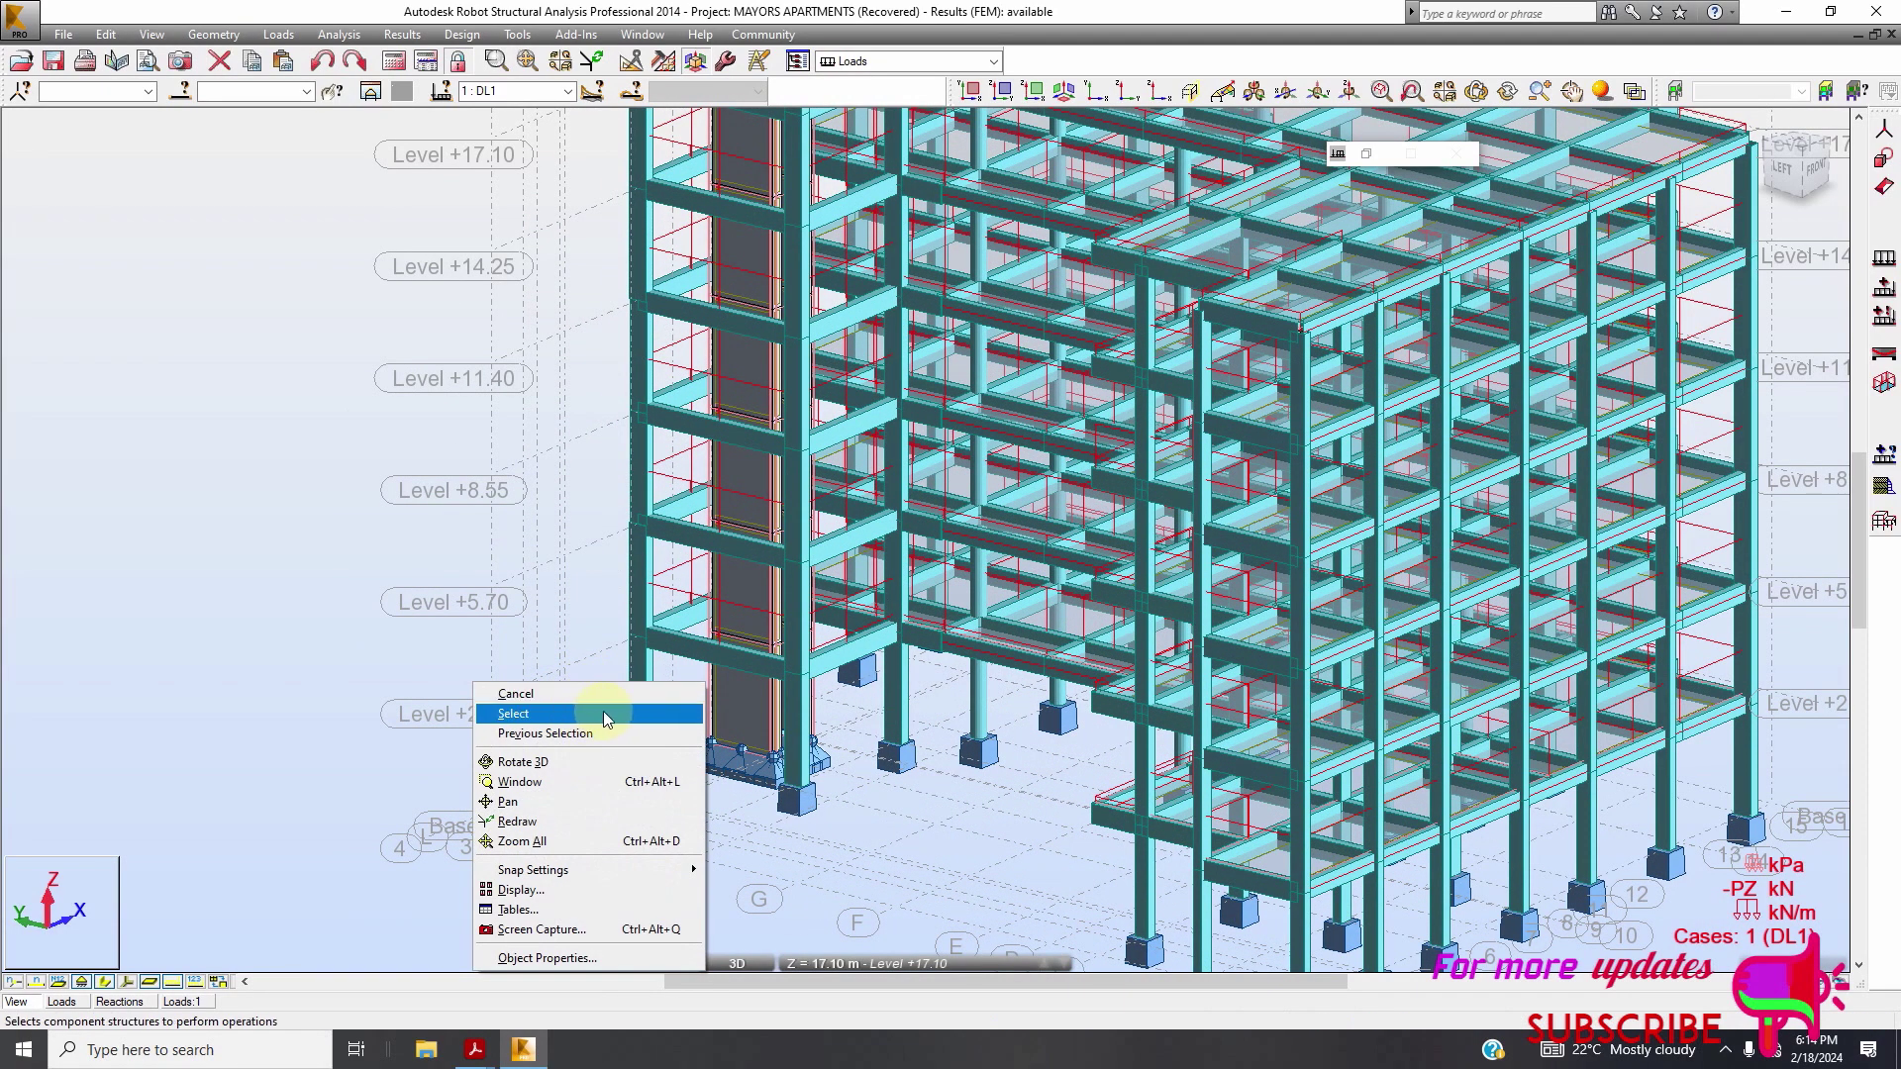
left_click(656, 662)
left_click_drag(590, 665, 636, 691)
right_click(634, 704)
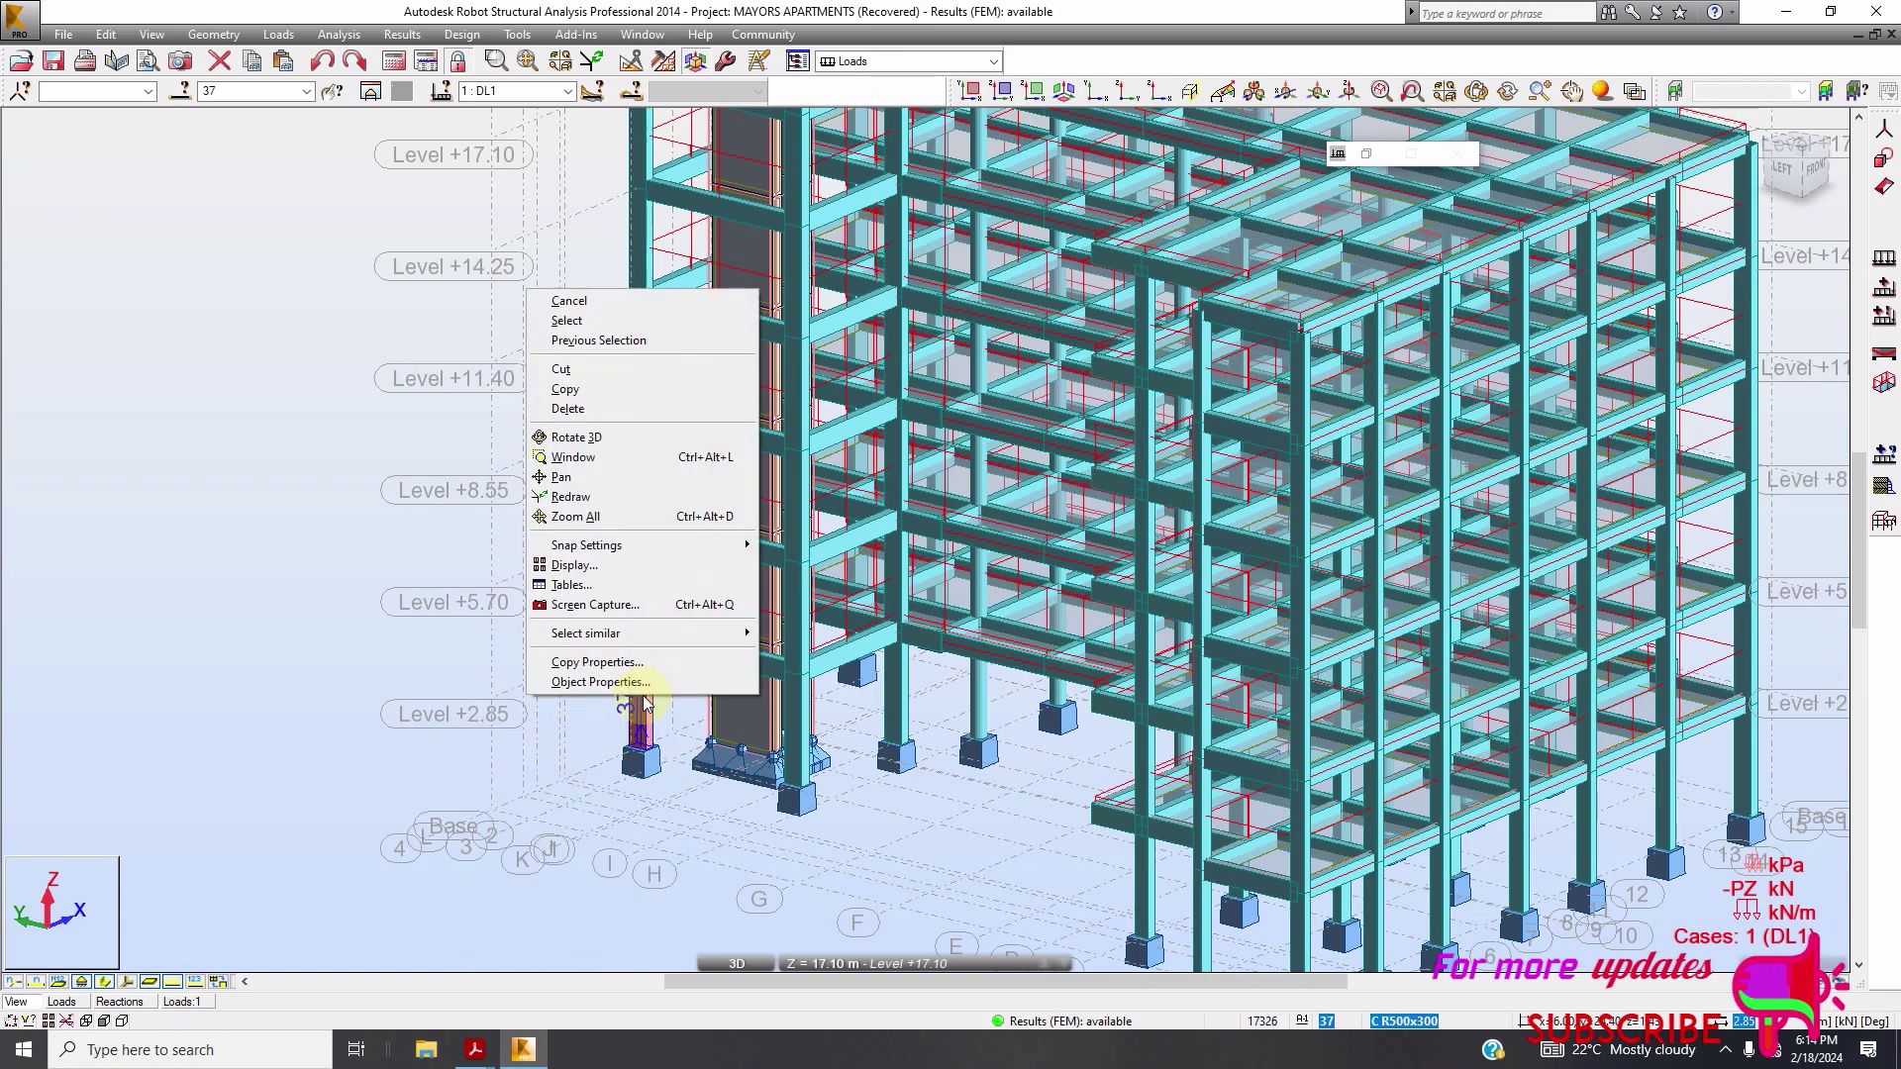
mouse_move(699, 639)
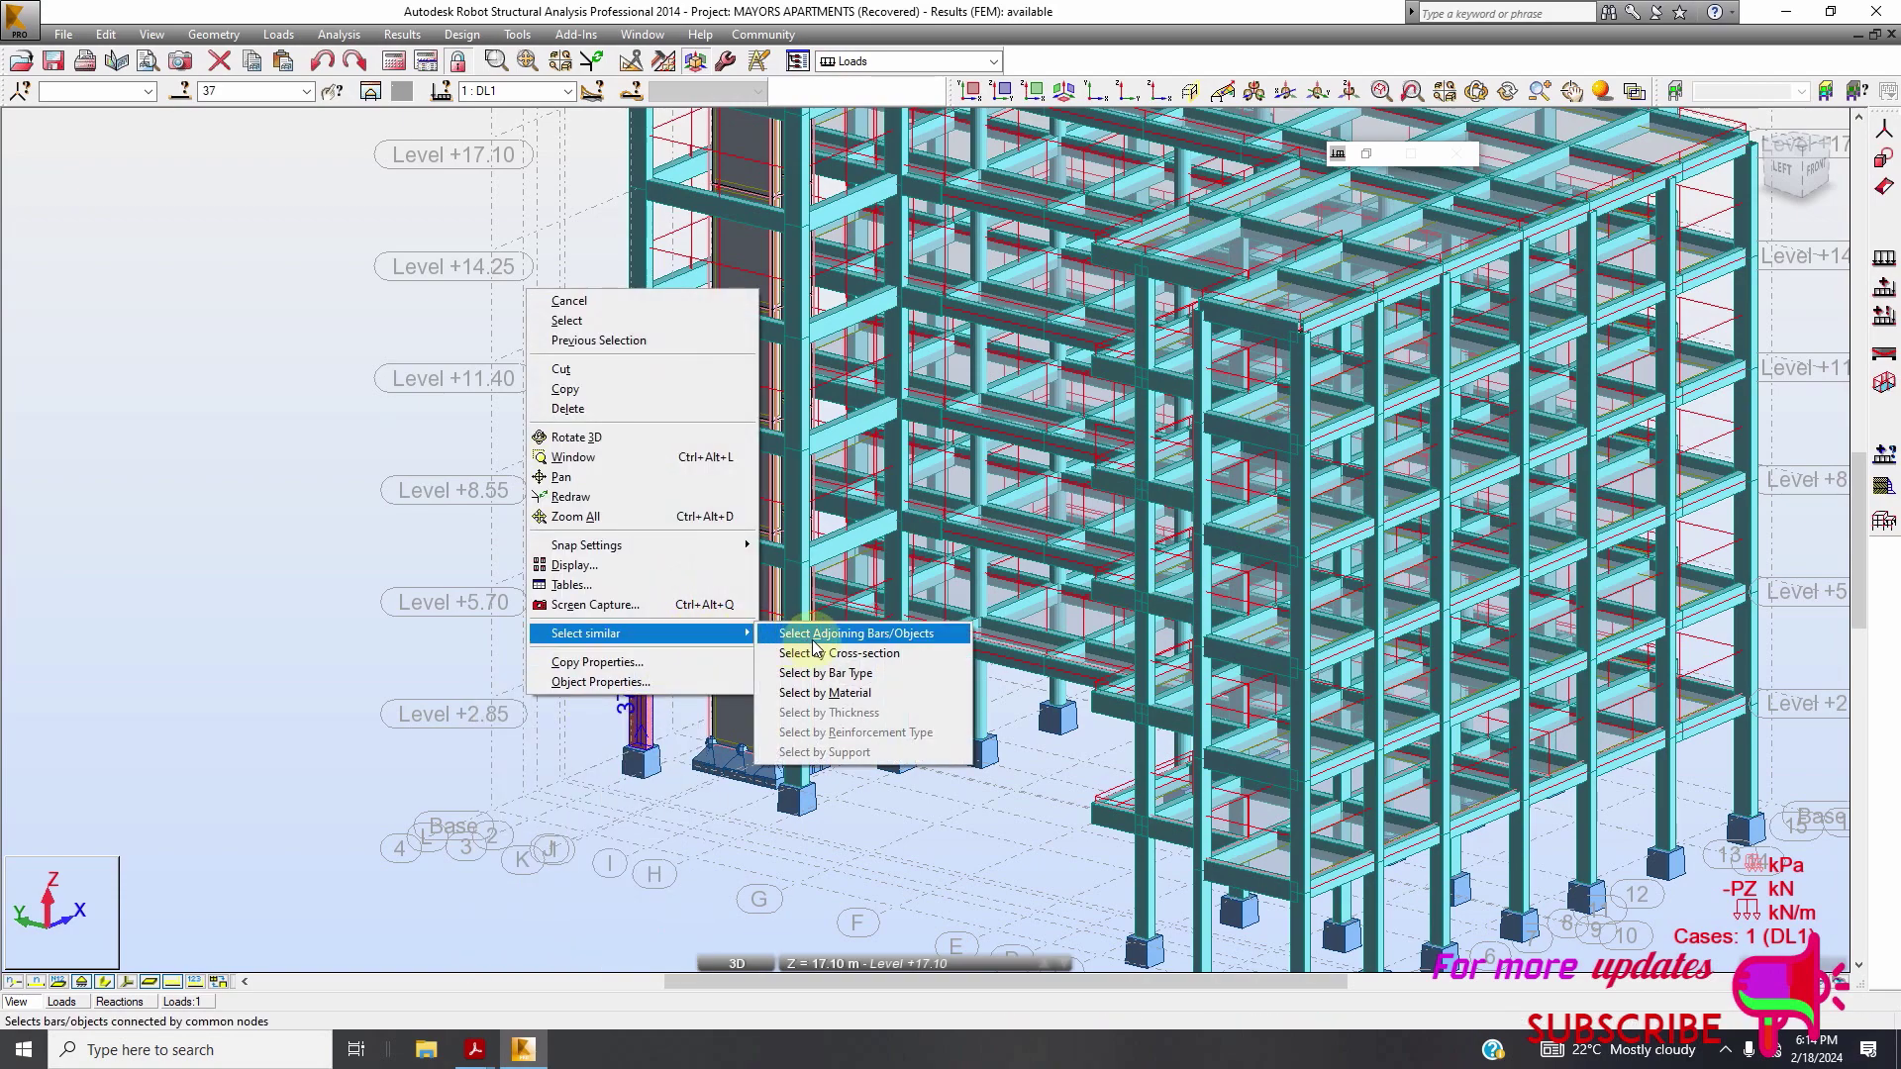
left_click(837, 672)
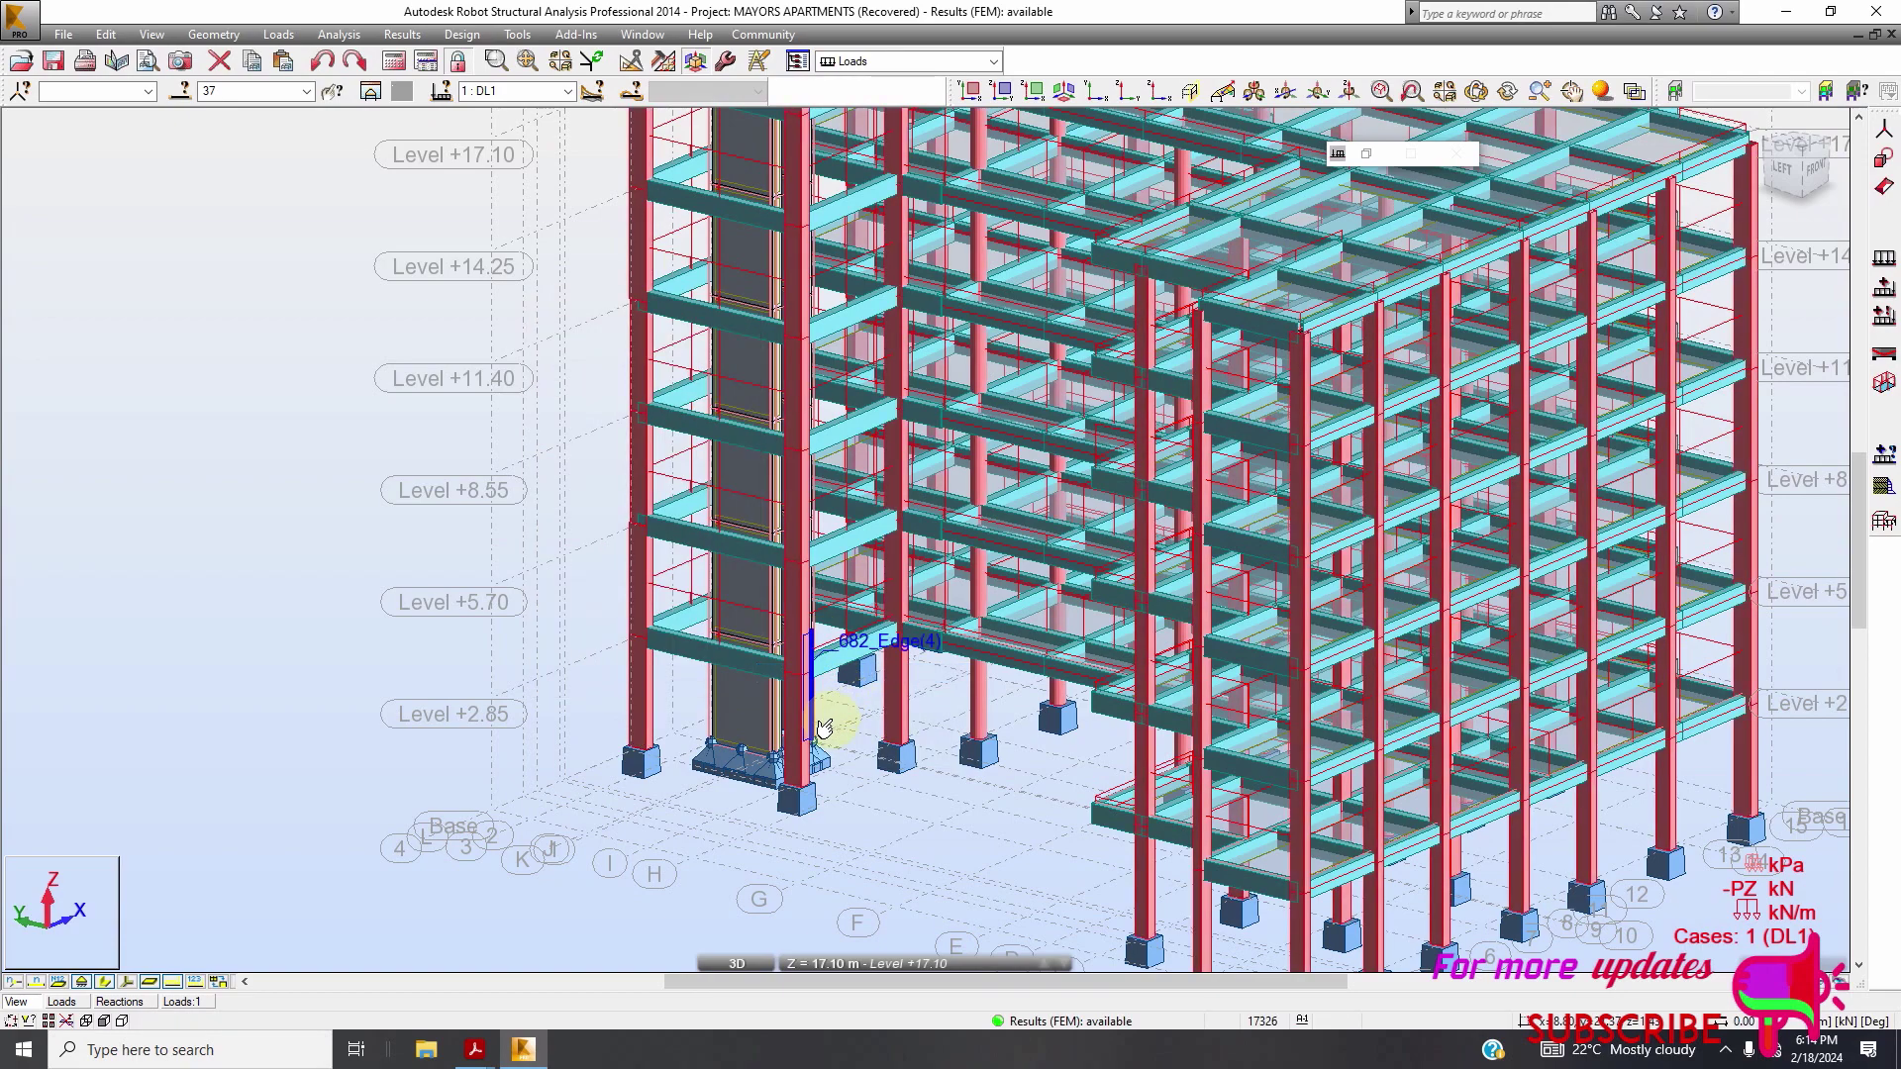
Isolate the selected columns in a new edit window and tilt the 3D view to show them from above
scroll(756, 683, "down", 3)
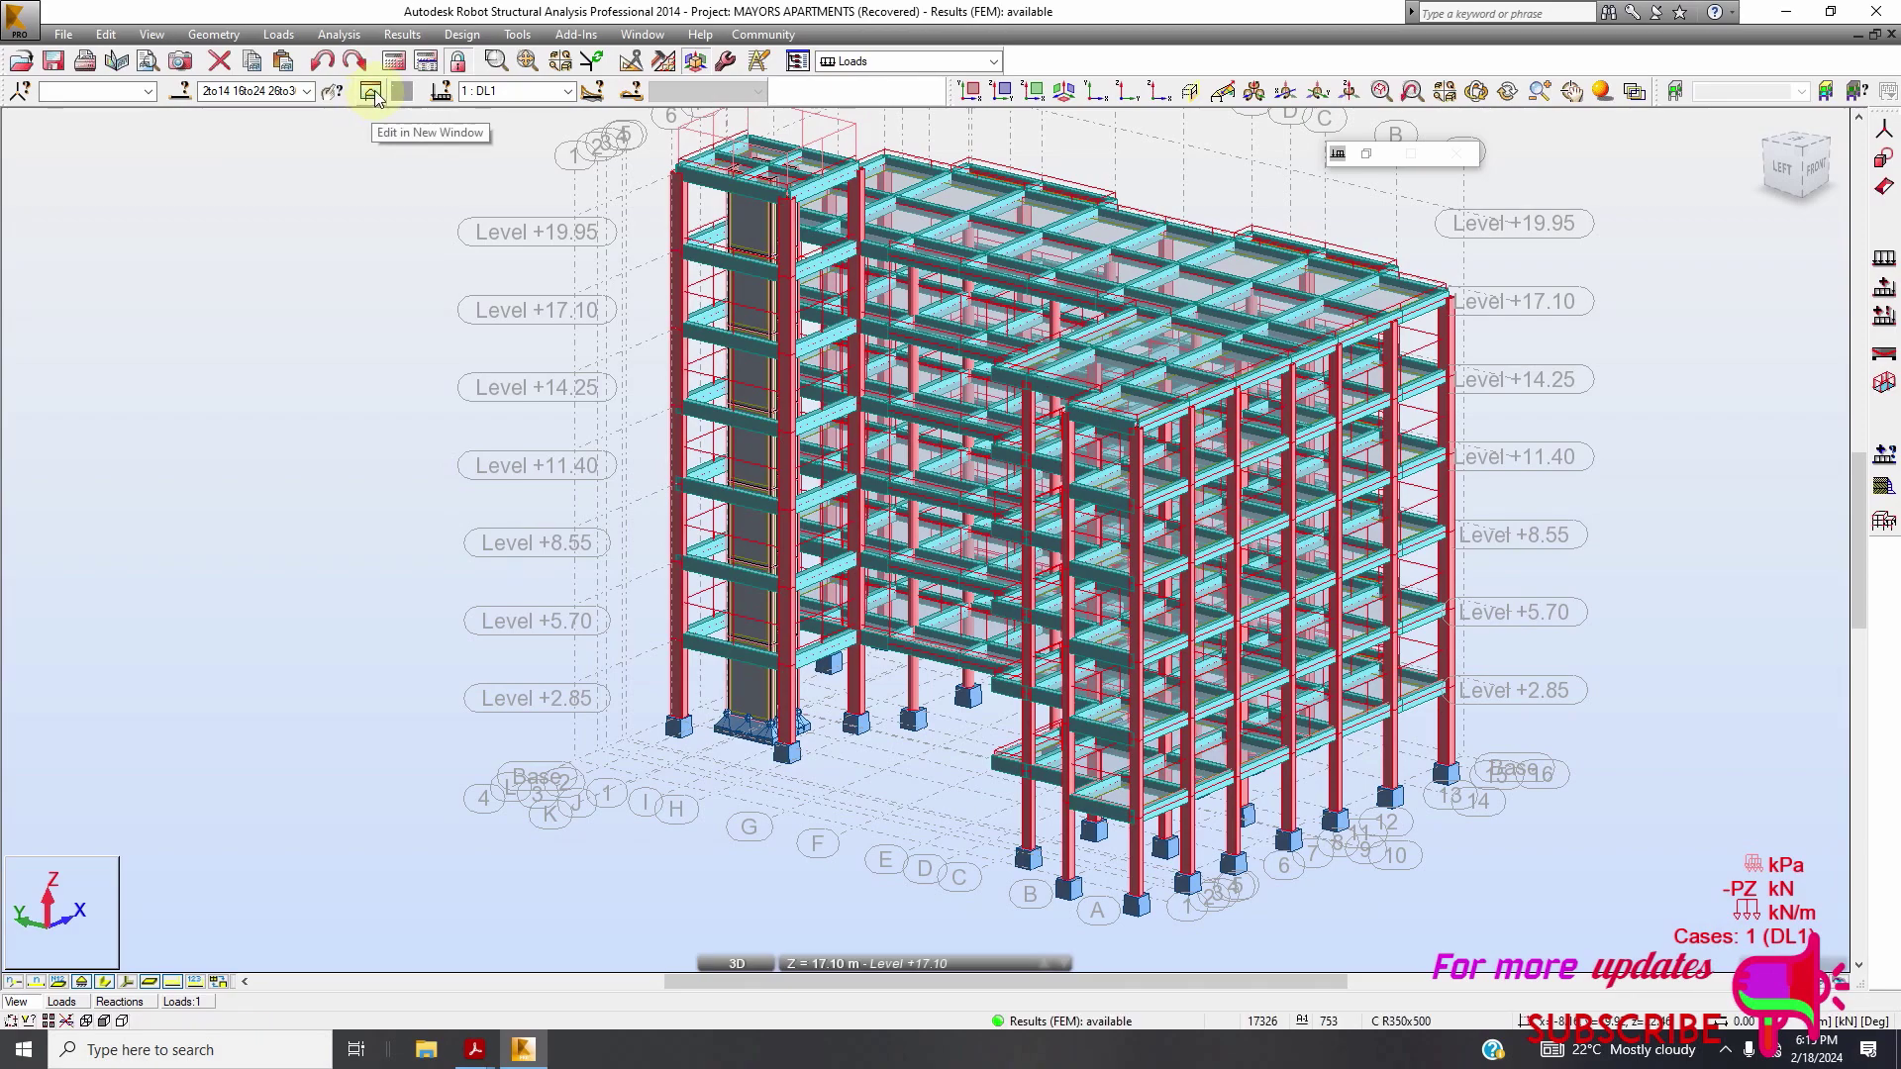
left_click(371, 92)
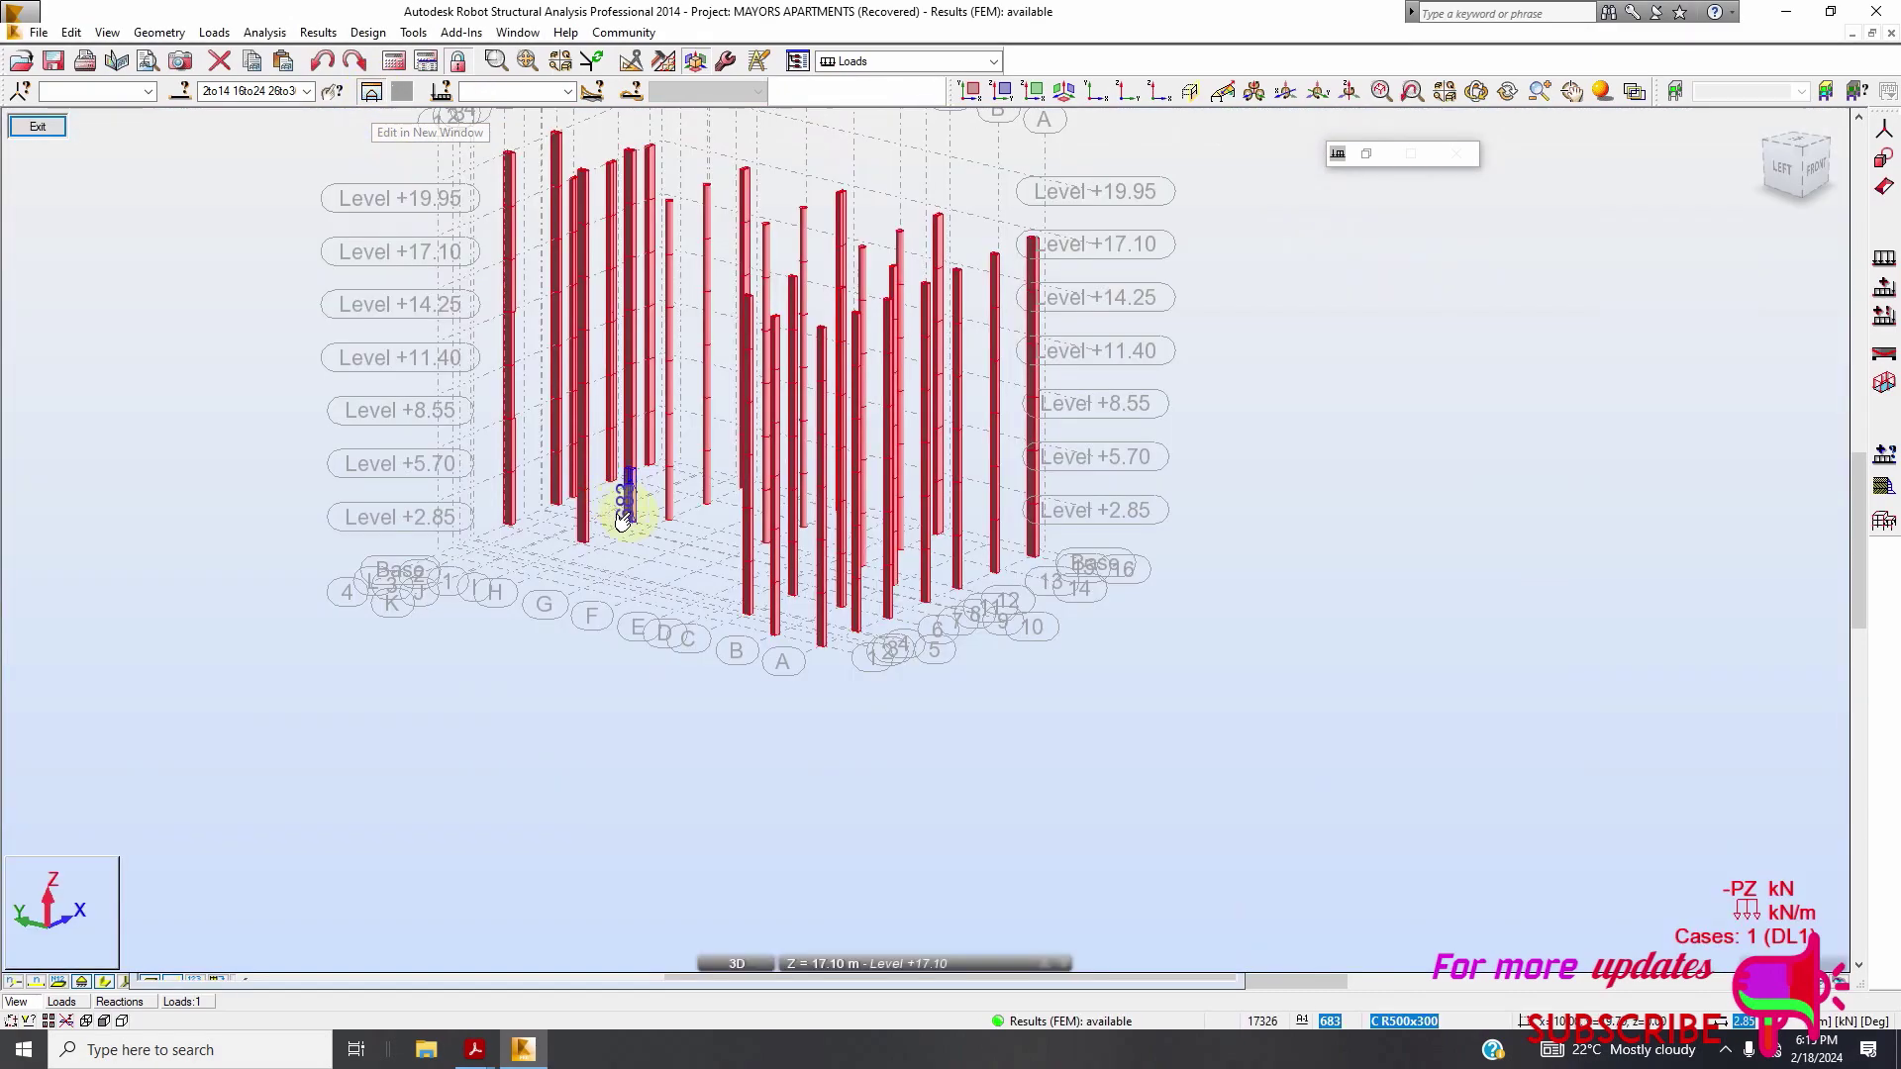
scroll(871, 221, "up", 4)
scroll(913, 354, "down", 4)
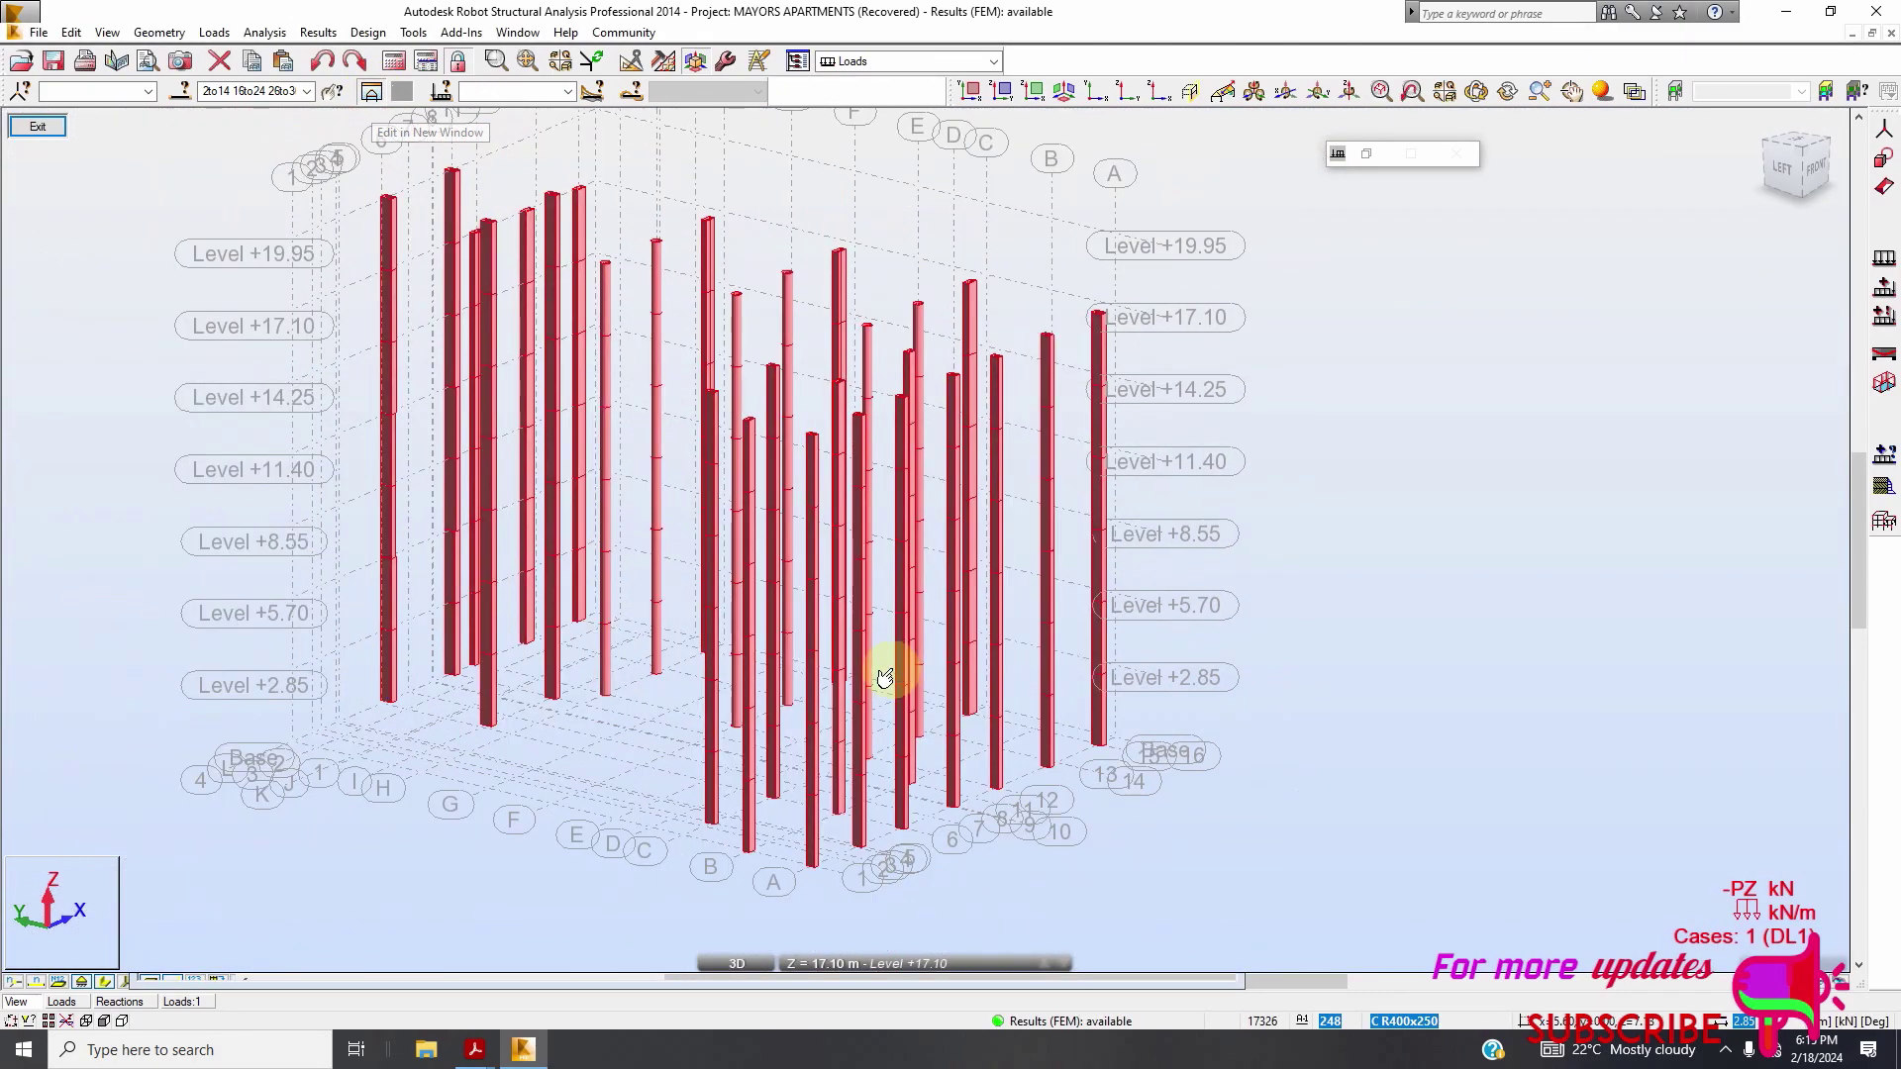
left_click(1794, 166)
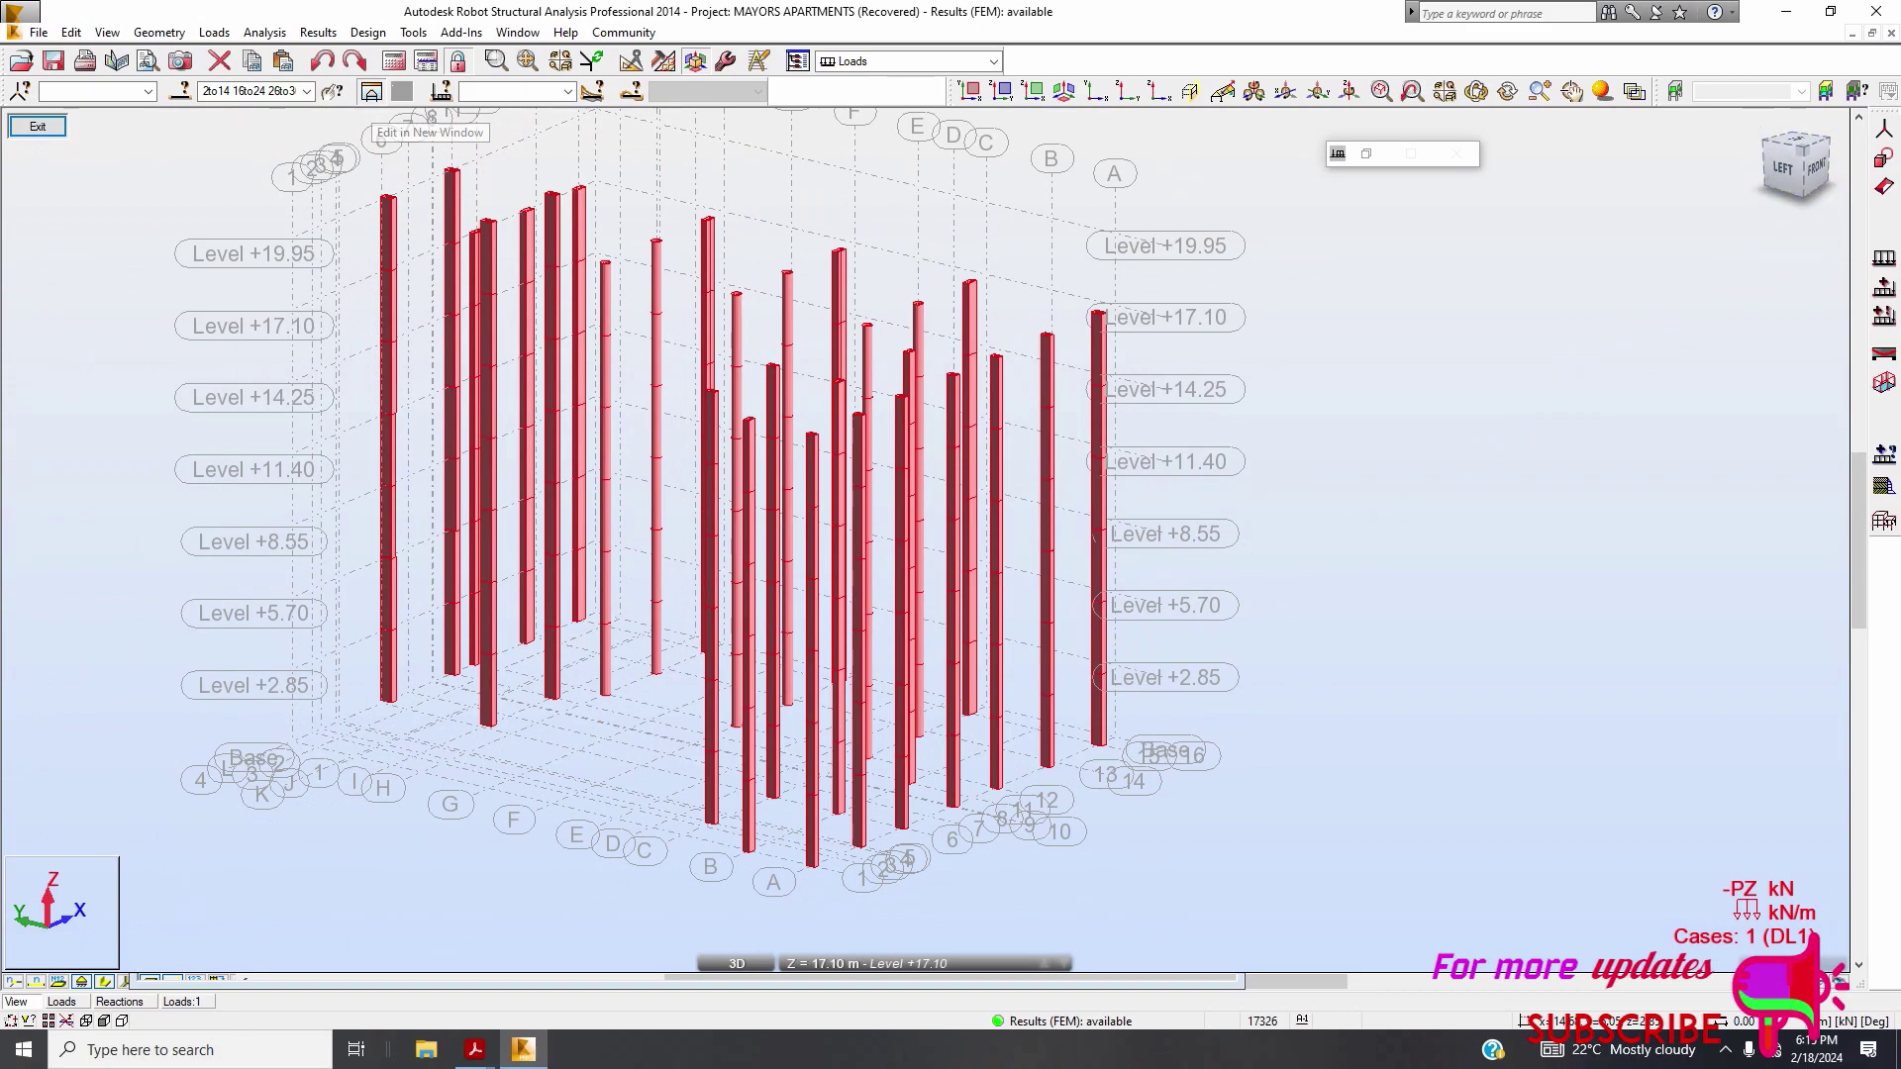
left_click(1820, 149)
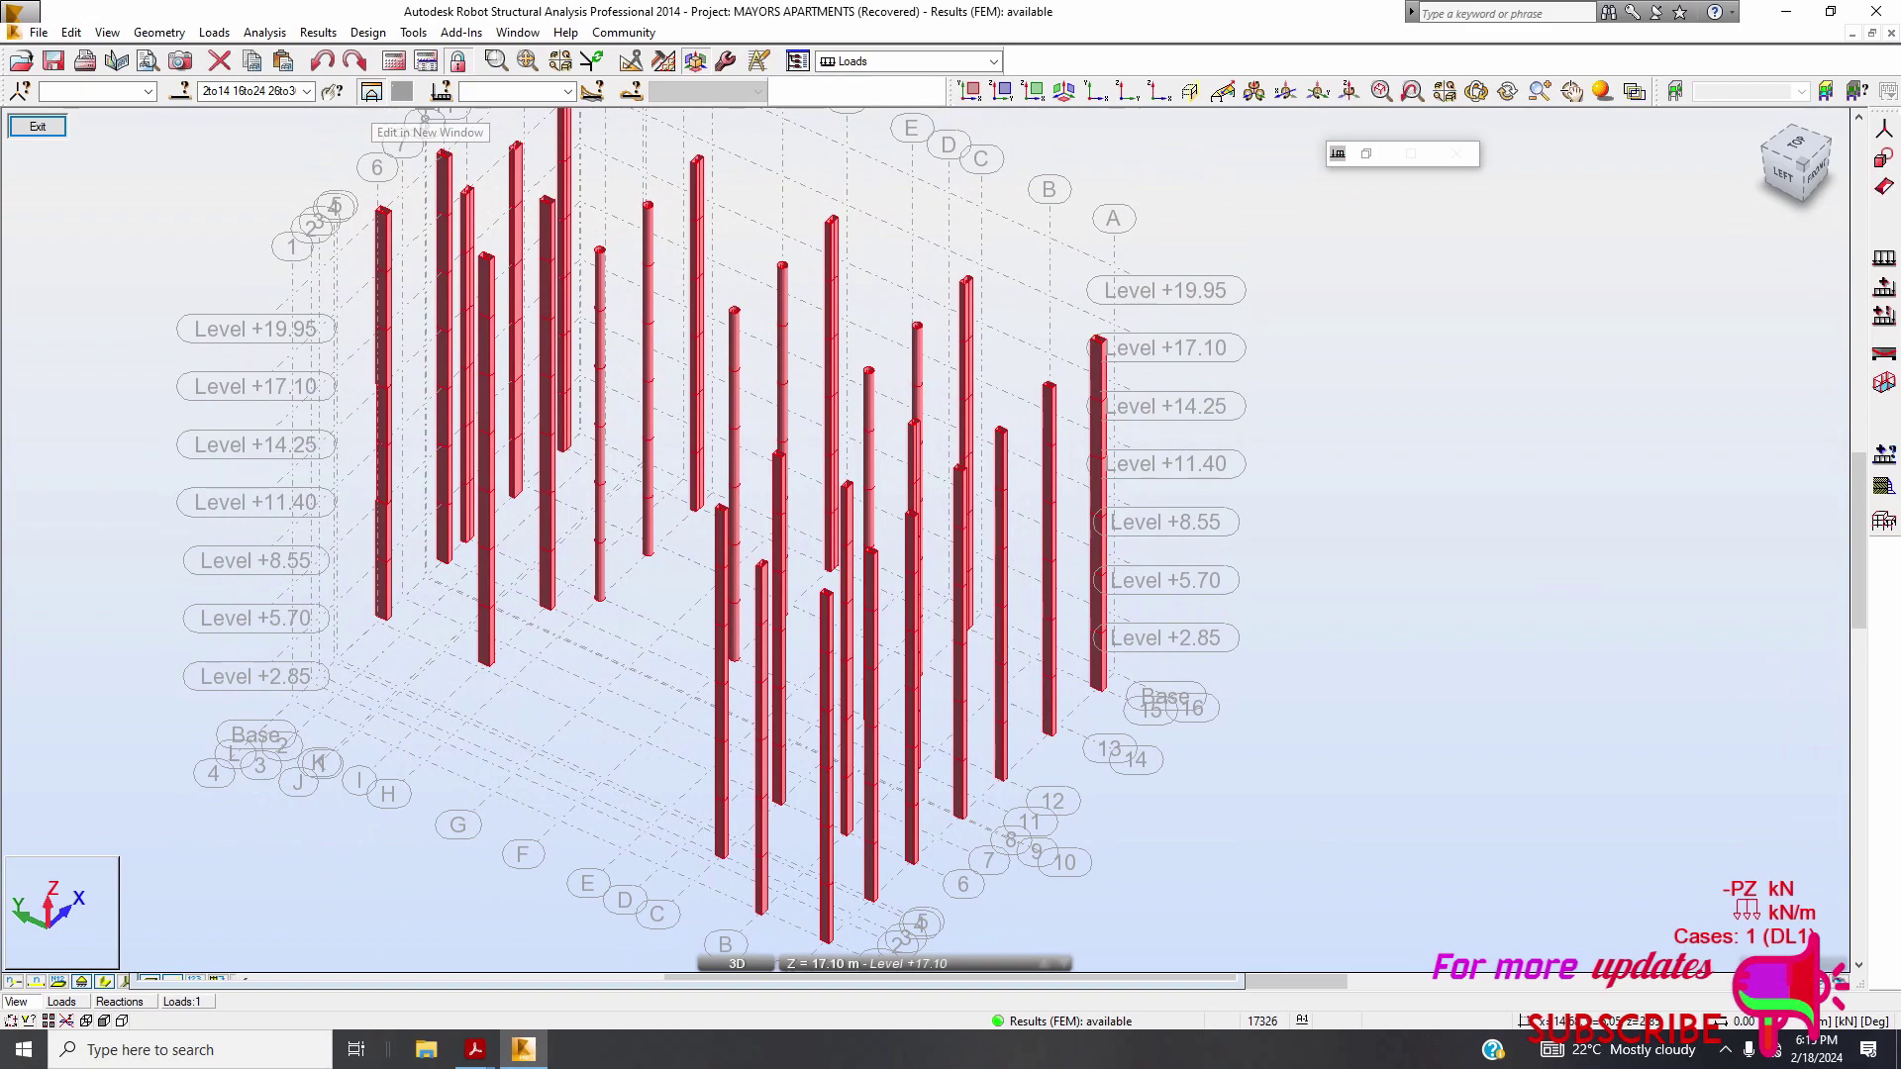
Limit the isolated columns to the storey Level +2.85 and orient the 3D view towards their left side
left_click(1676, 92)
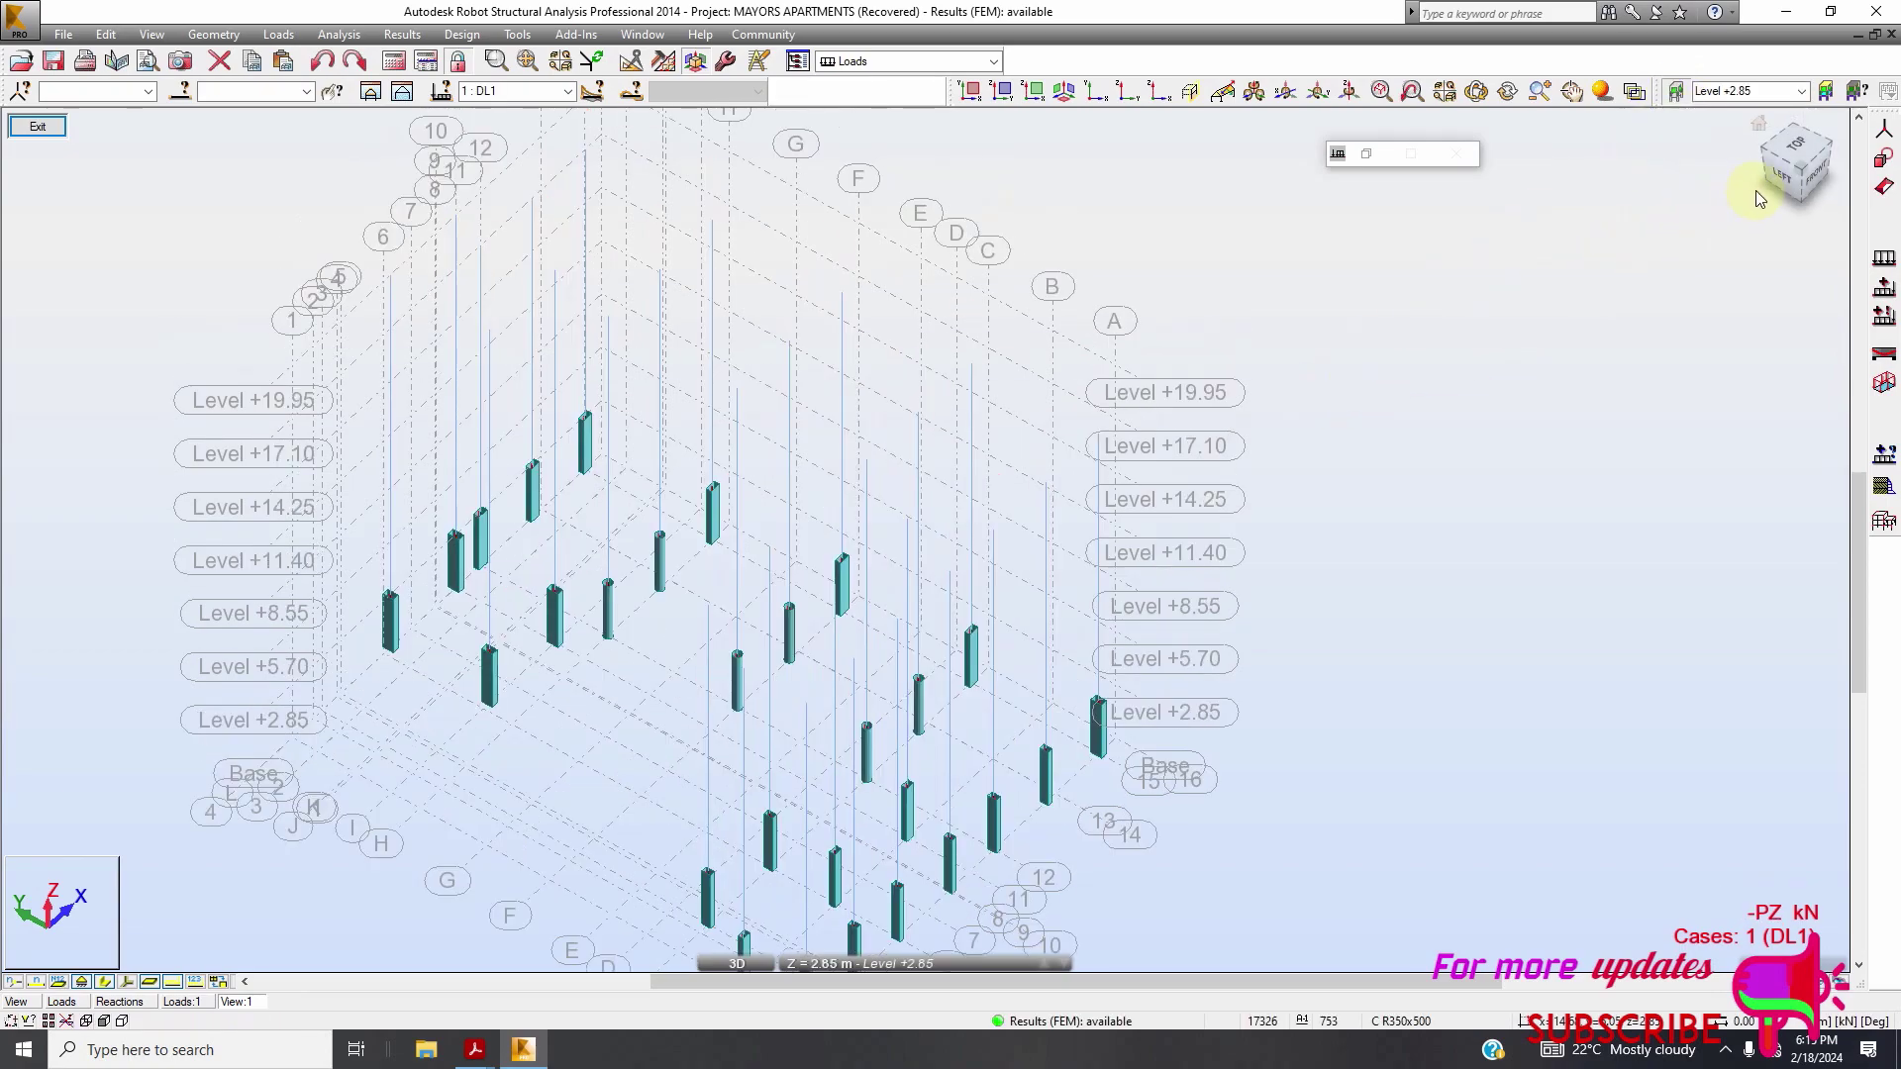
left_click_drag(1783, 179, 1770, 188)
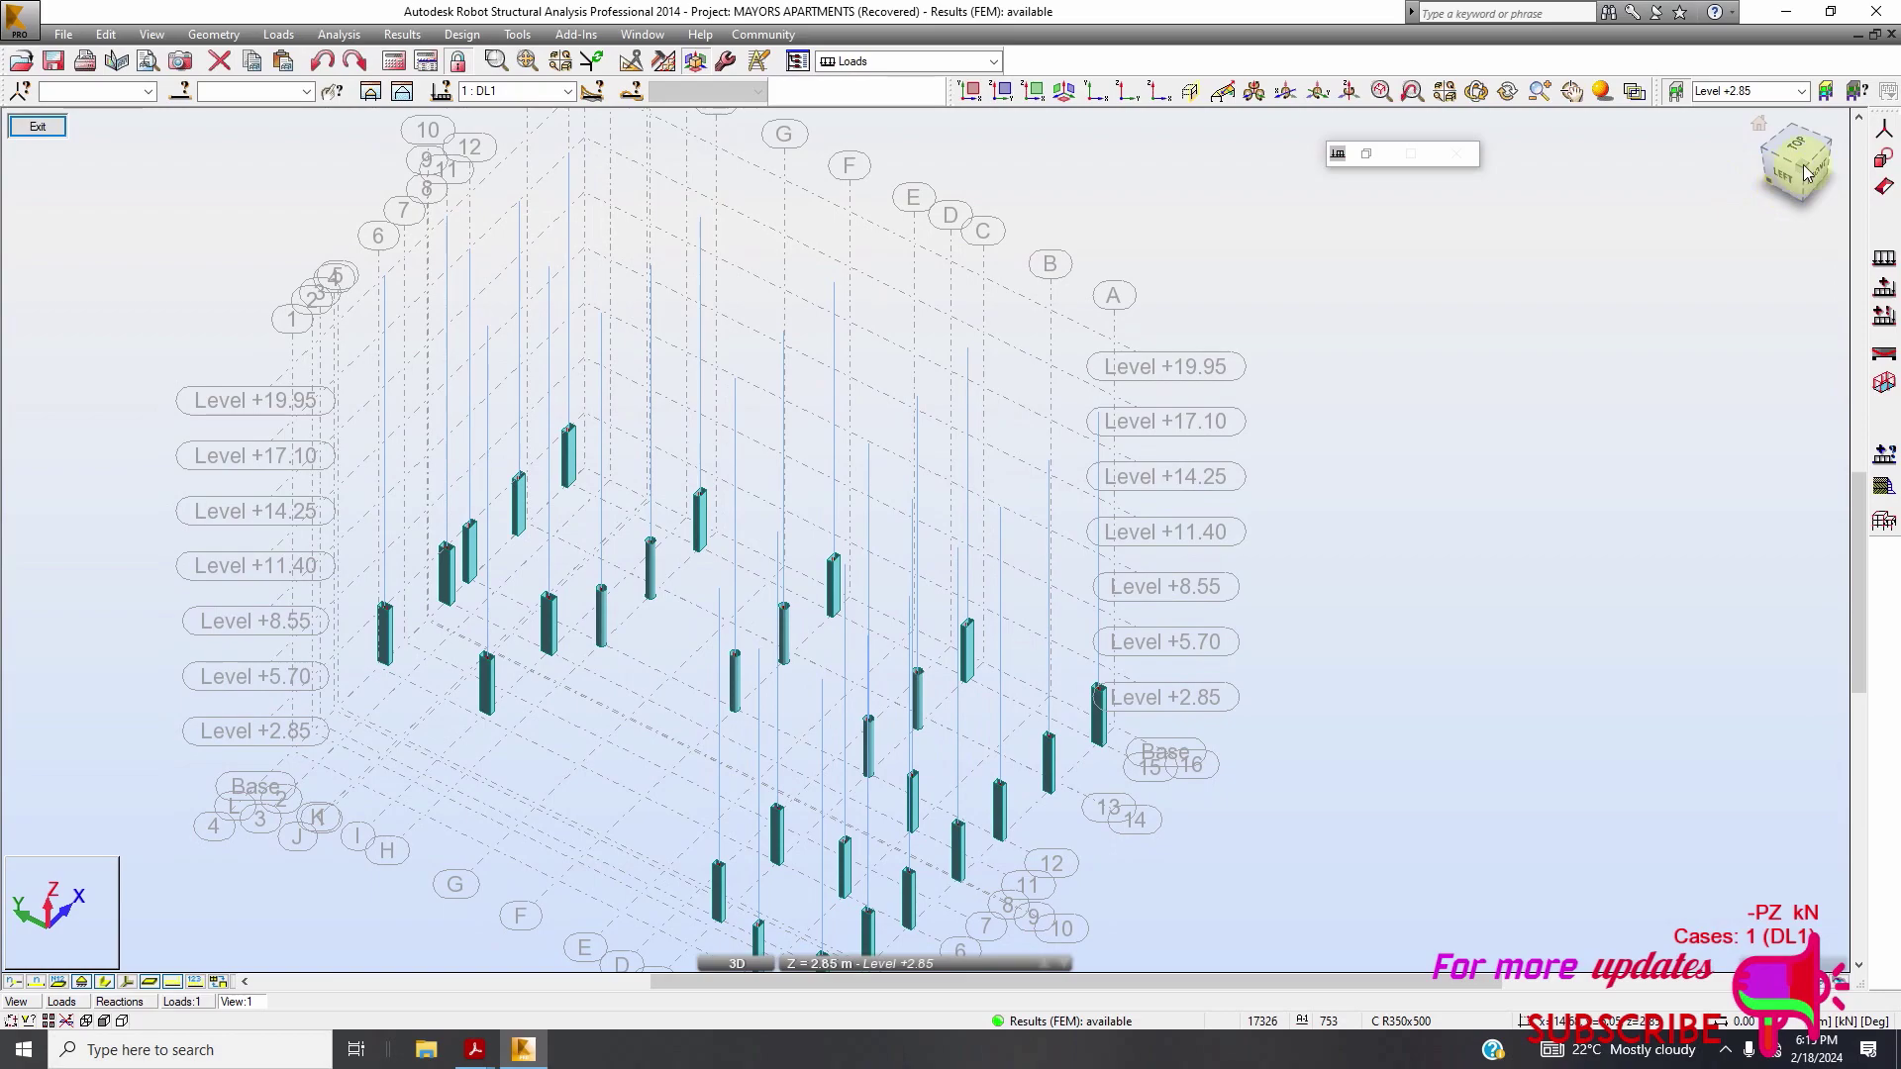
left_click(1808, 173)
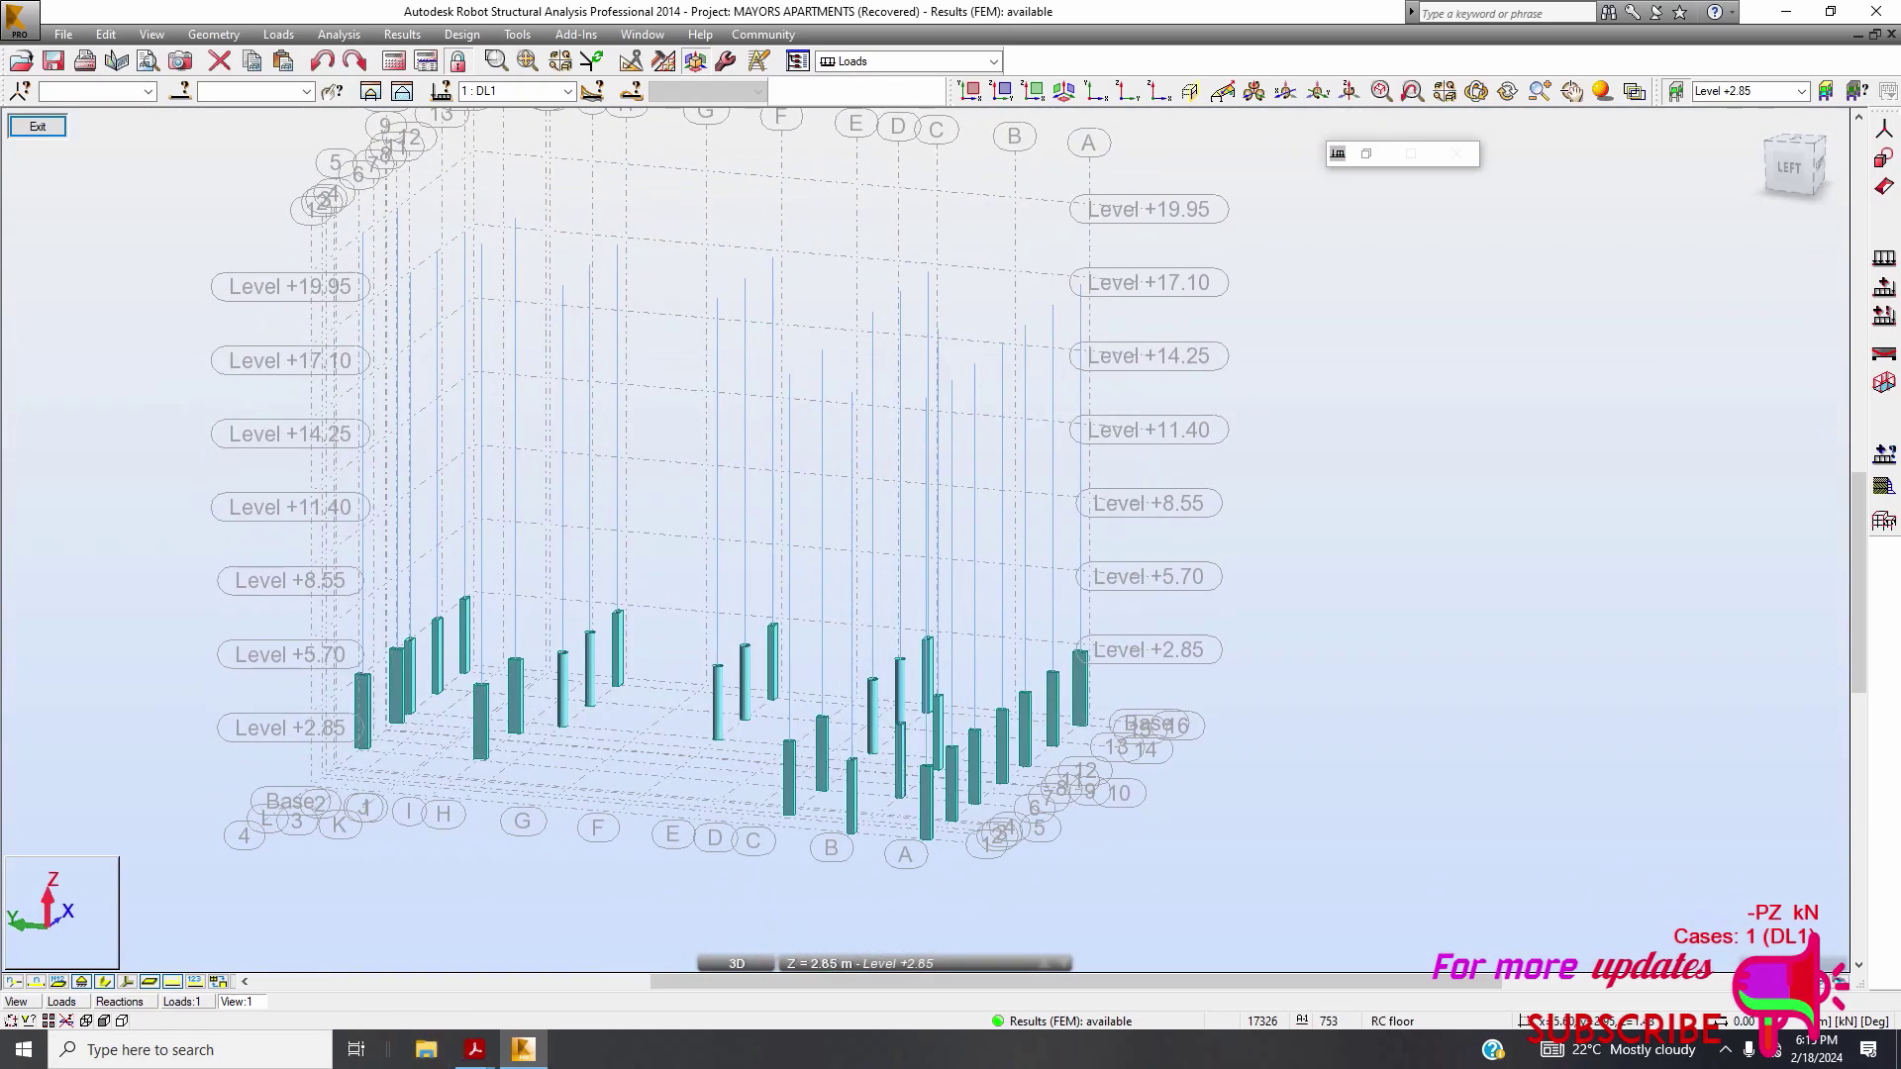
scroll(455, 851, "up", 3)
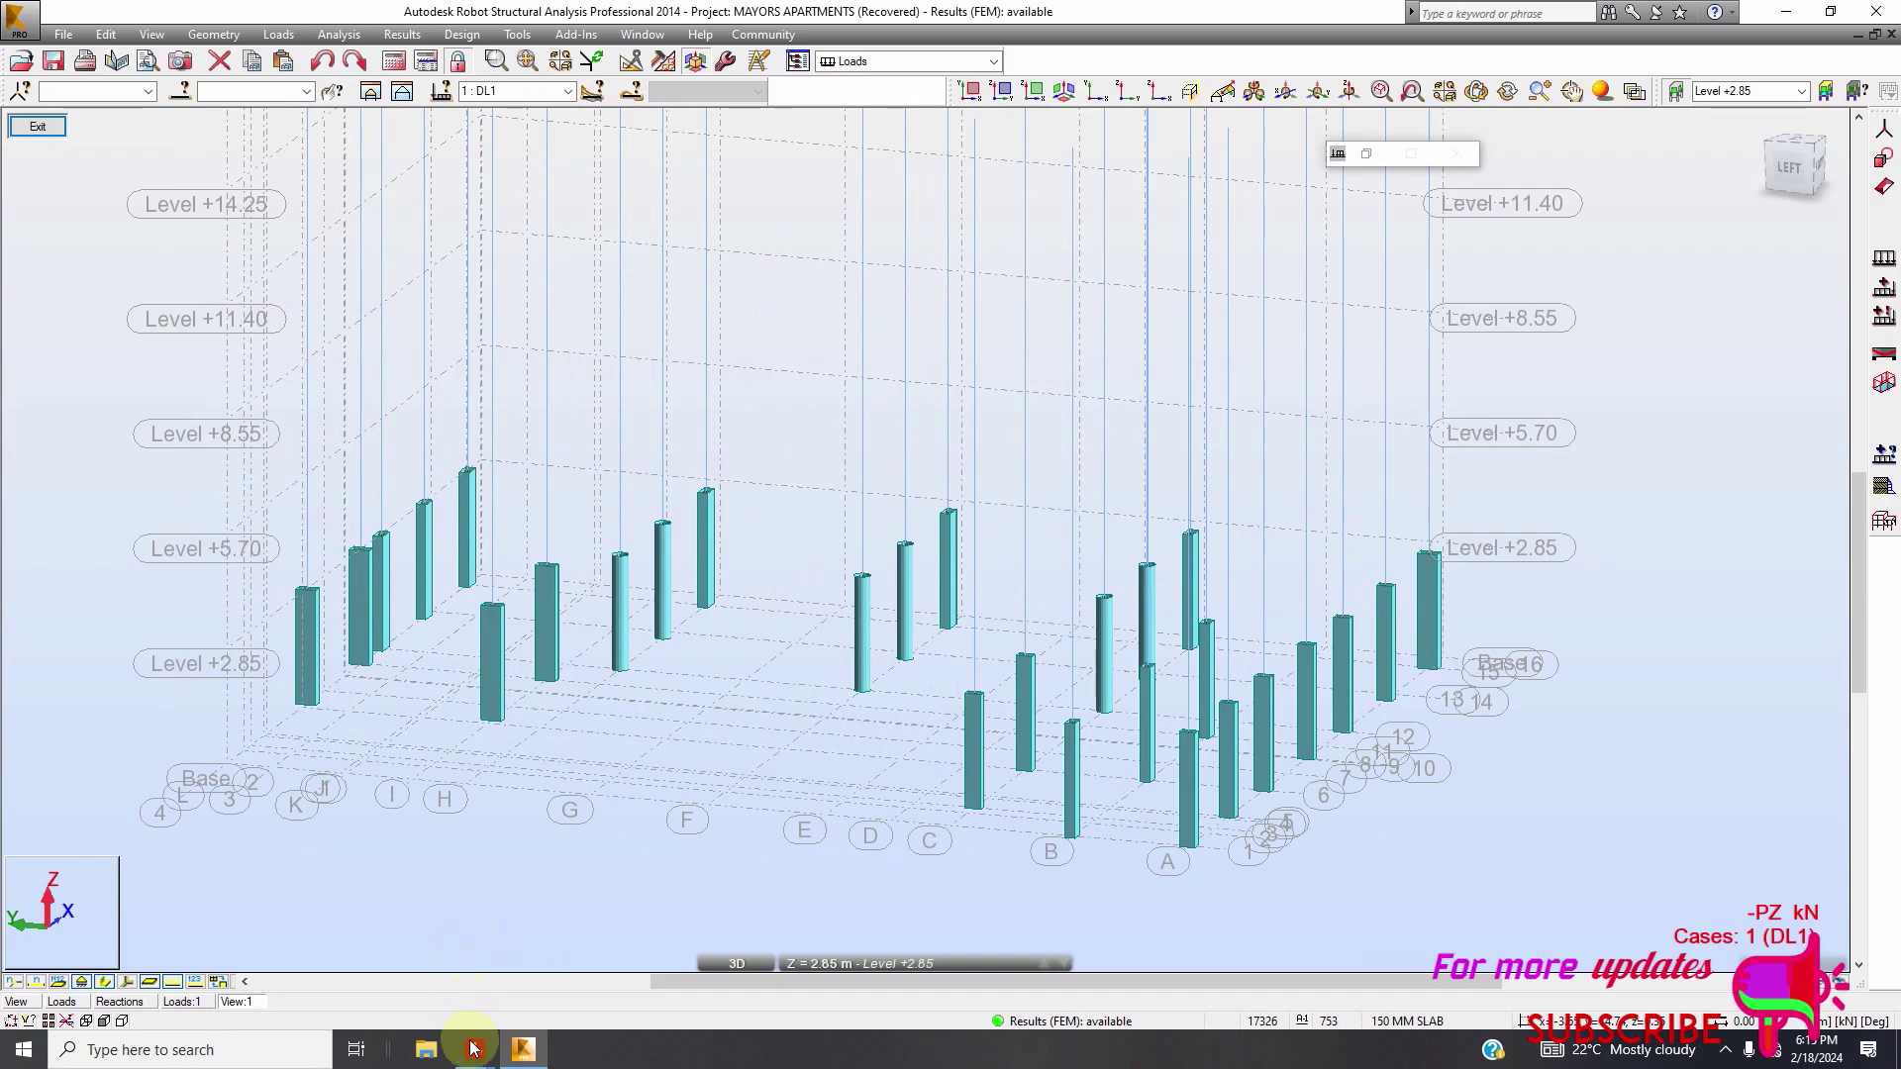
Switch to the Sofia Design Calcs PDF and compare the isolated columns with its ultimate axial loads diagram
mouse_move(476, 1050)
left_click(614, 985)
scroll(653, 611, "down", 2)
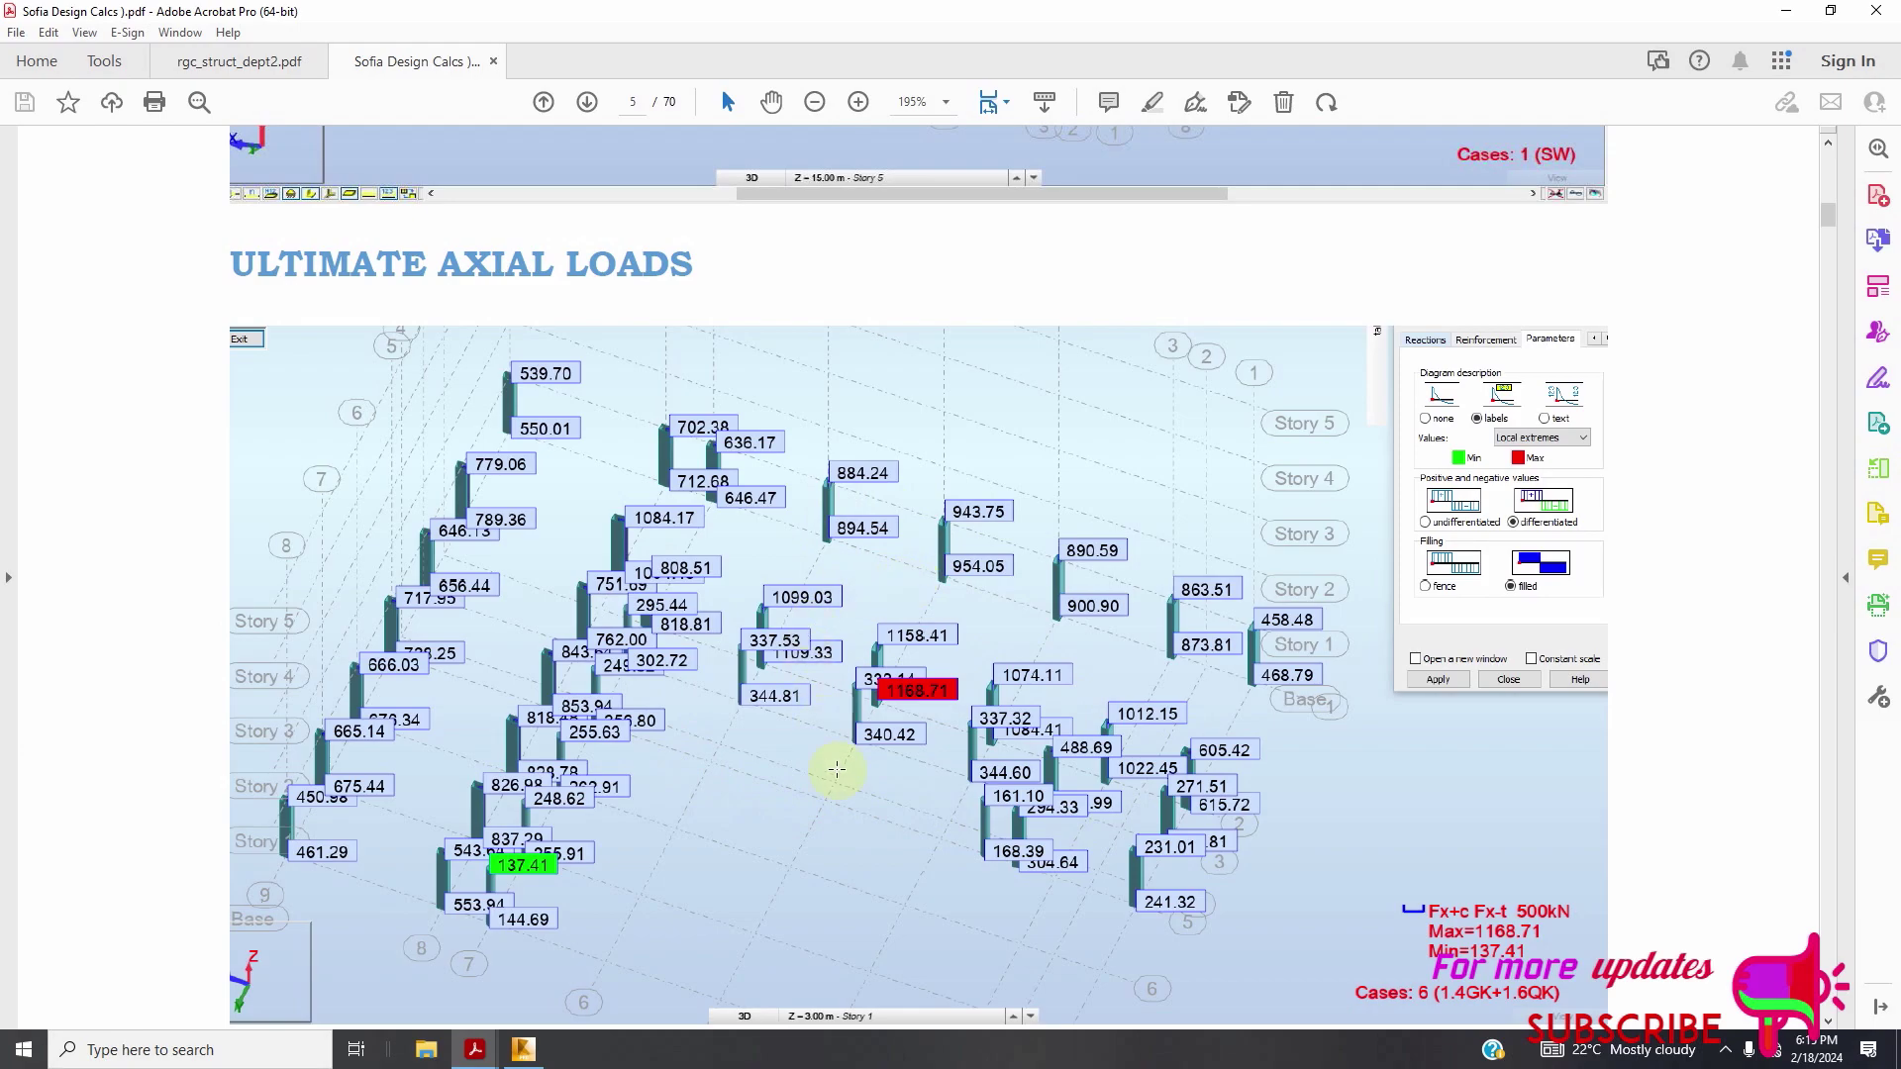
Return to Robot Structural Analysis, switch to the Results - diagrams layout and keep the view's work plane at Level +2.85
left_click(523, 1050)
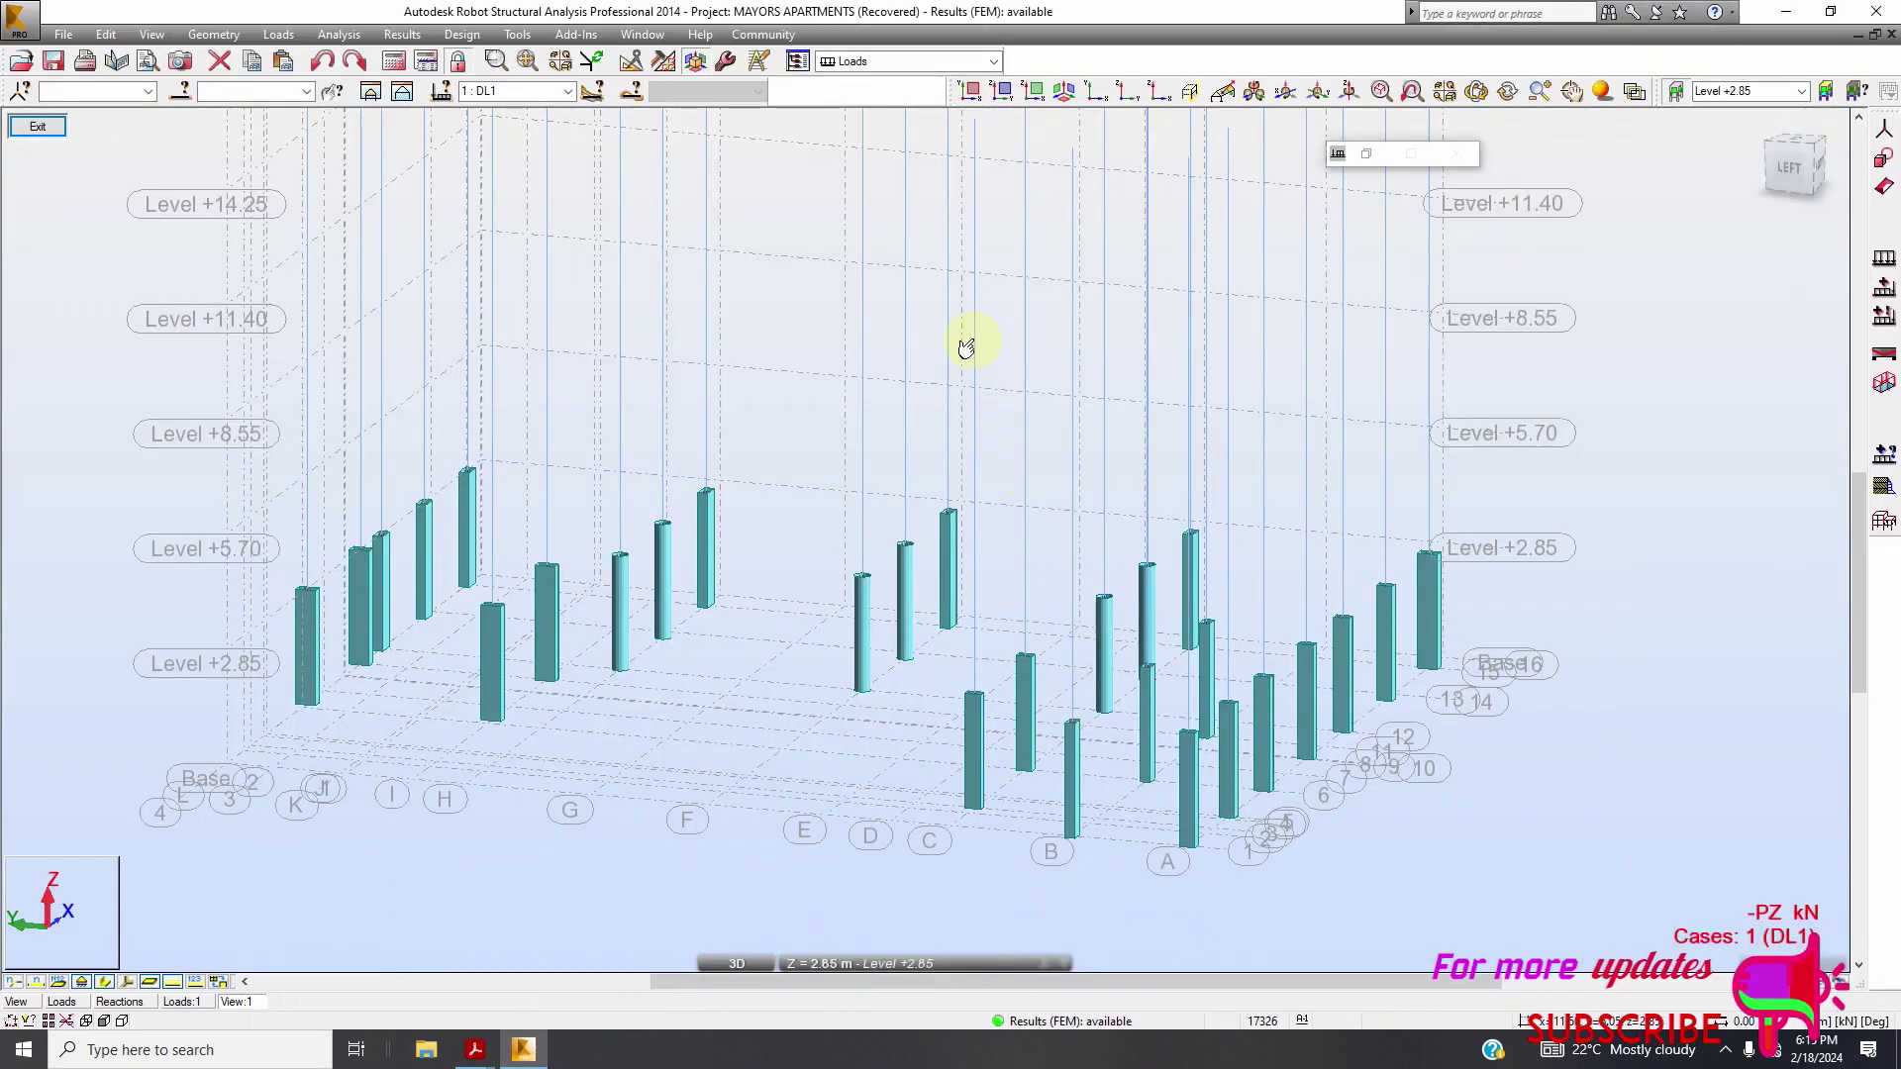
left_click(993, 61)
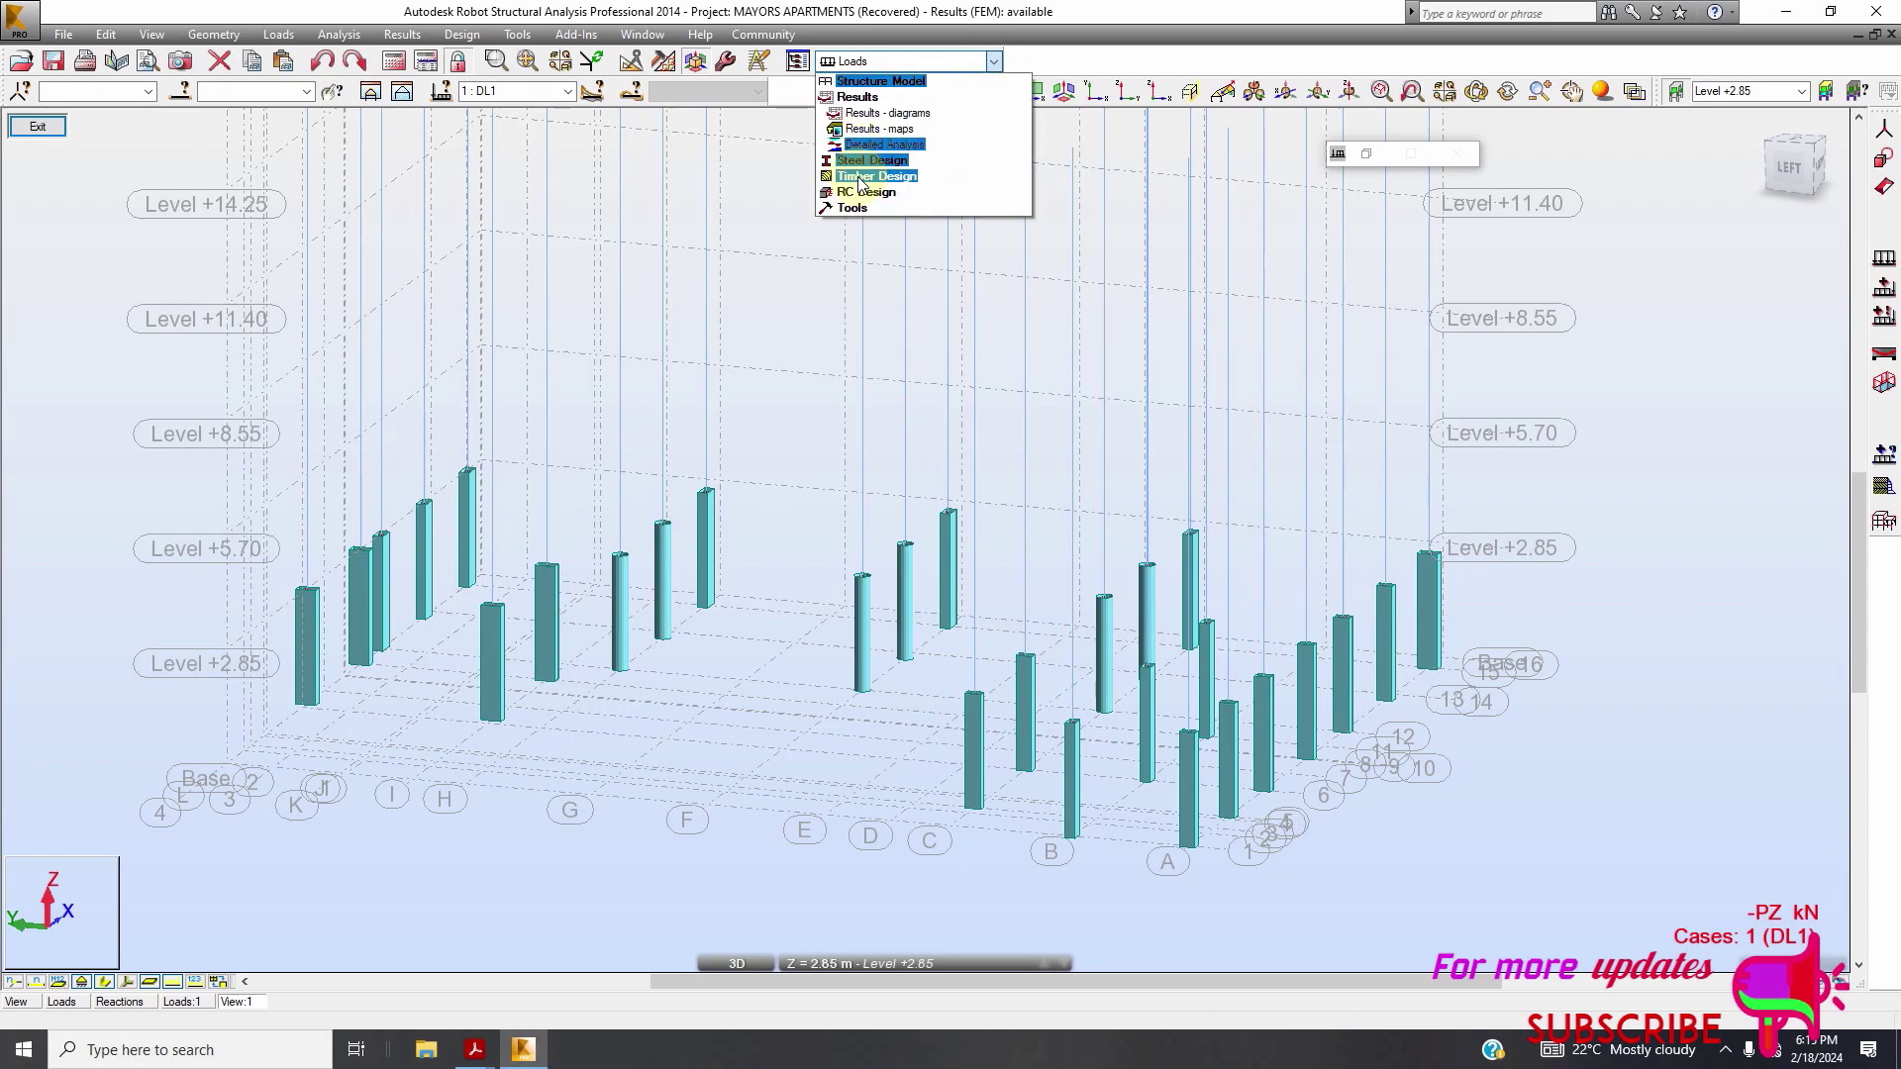
left_click(898, 130)
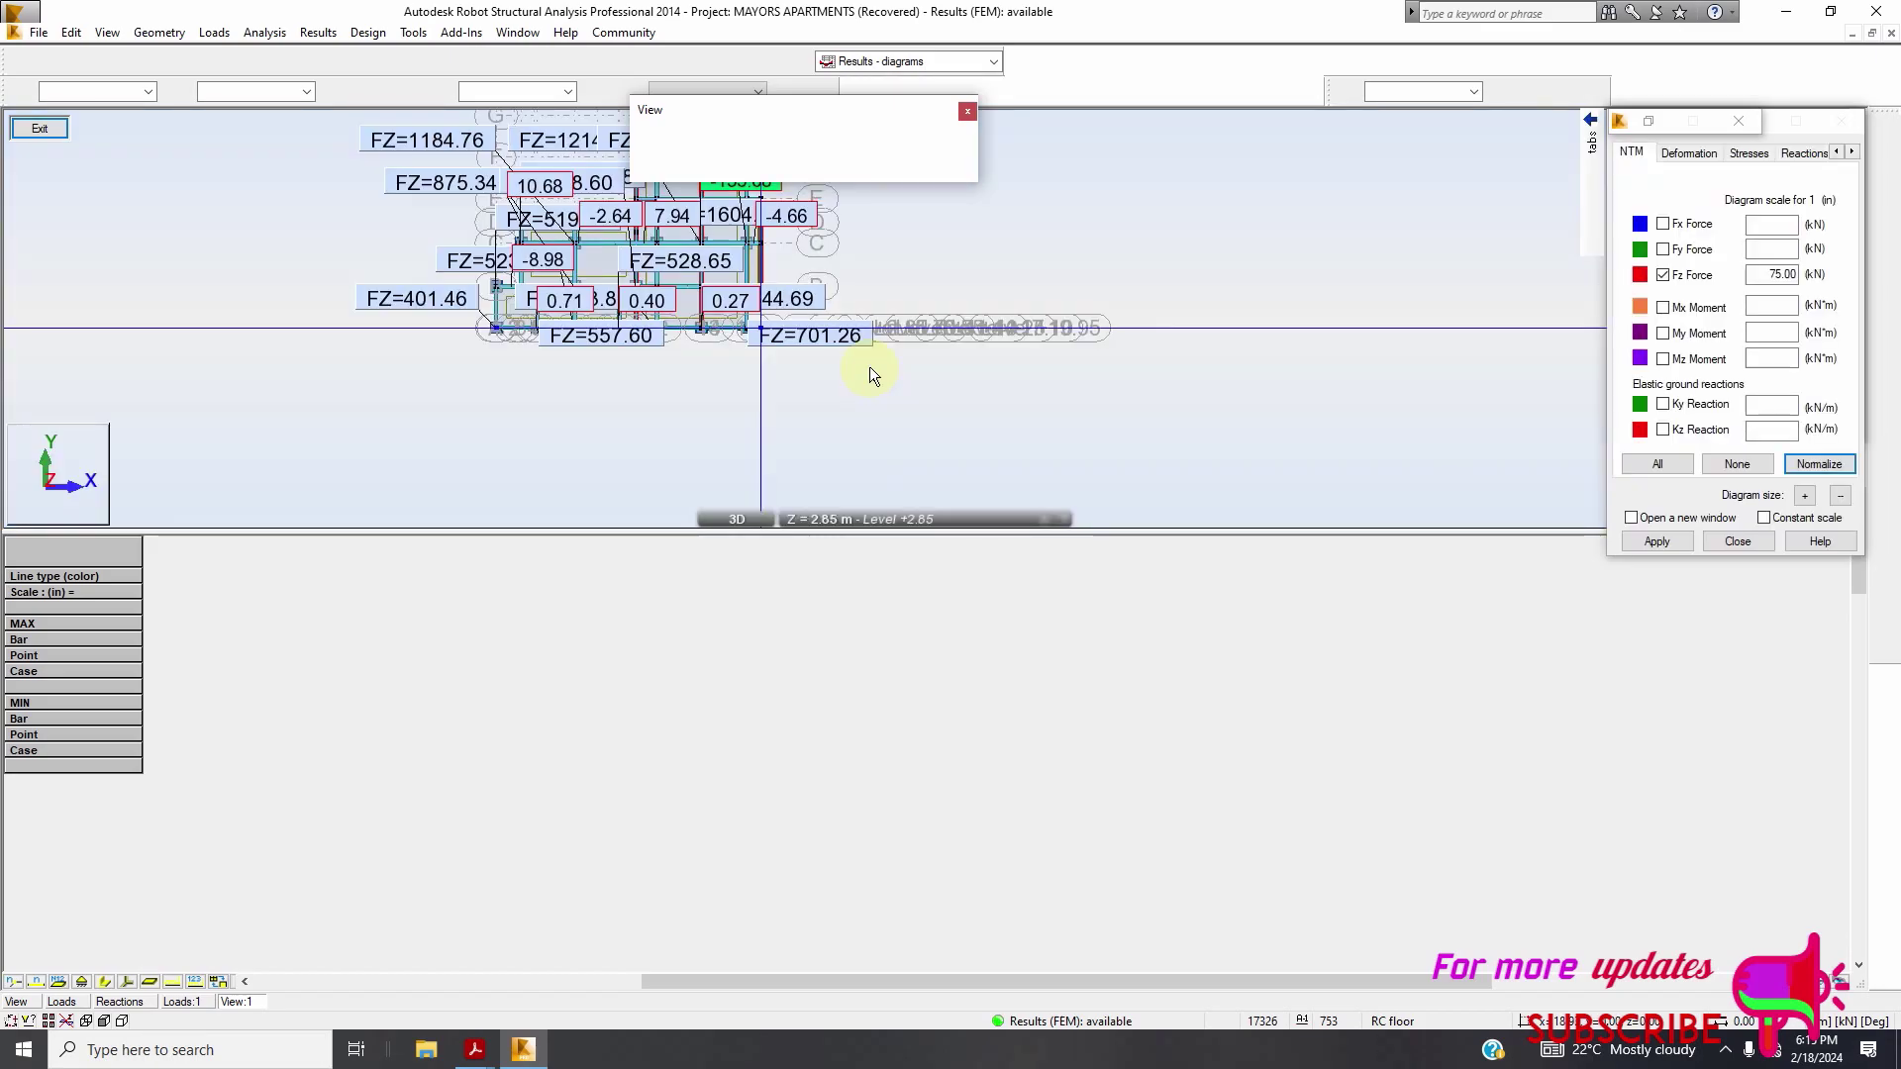
left_click(935, 519)
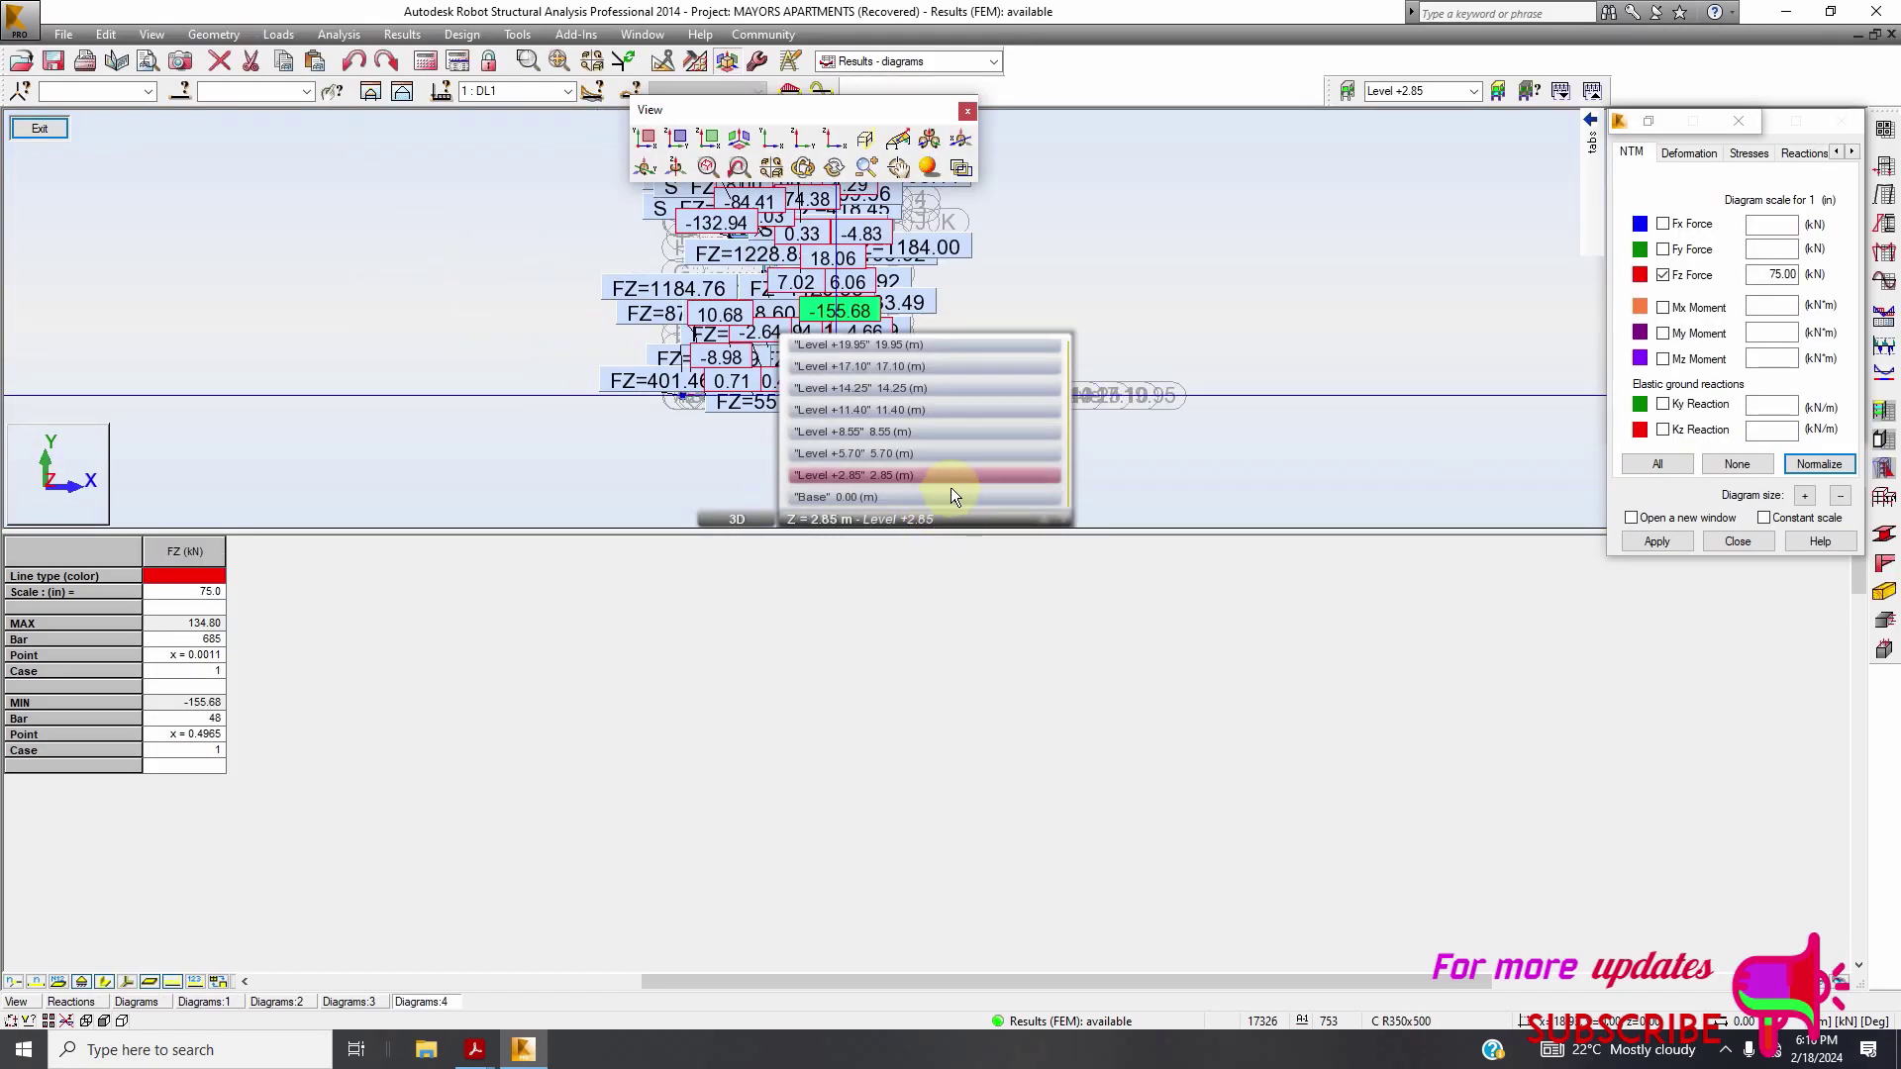
left_click(951, 488)
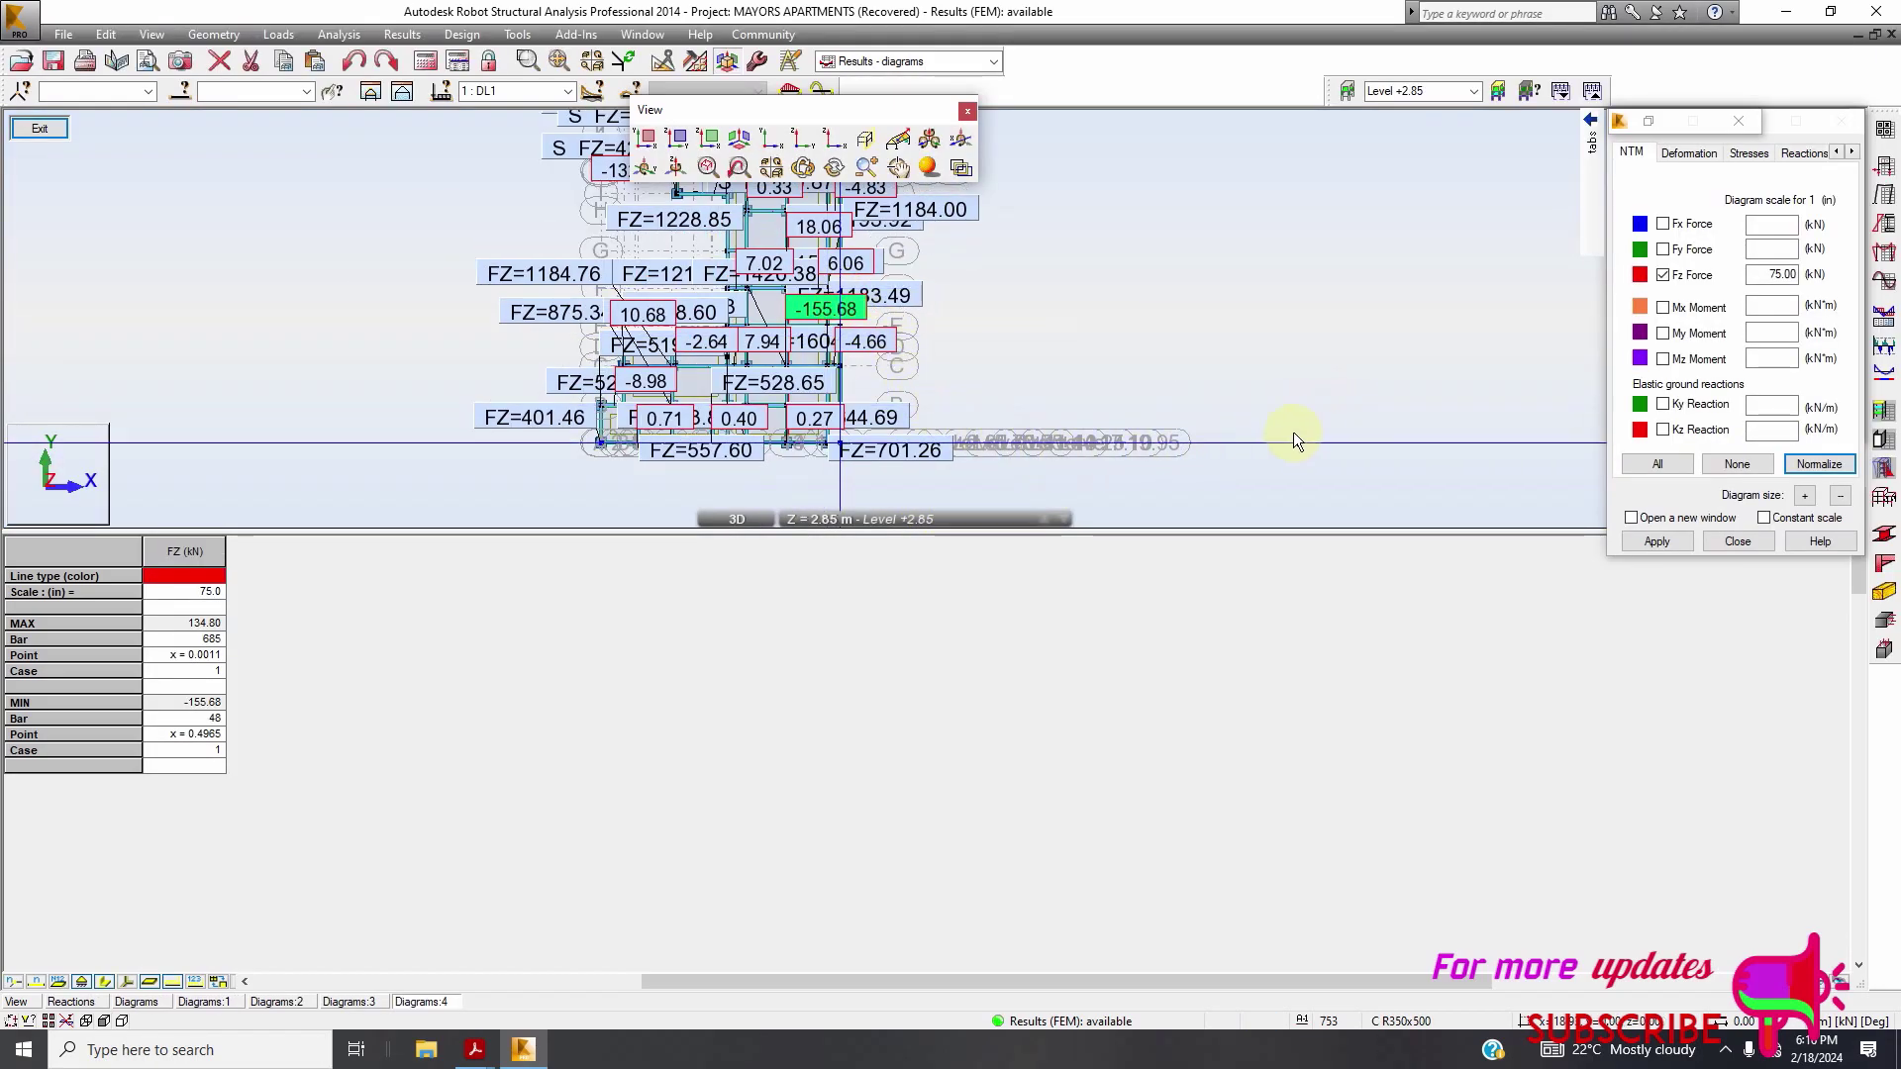
scroll(891, 376, "up", 2)
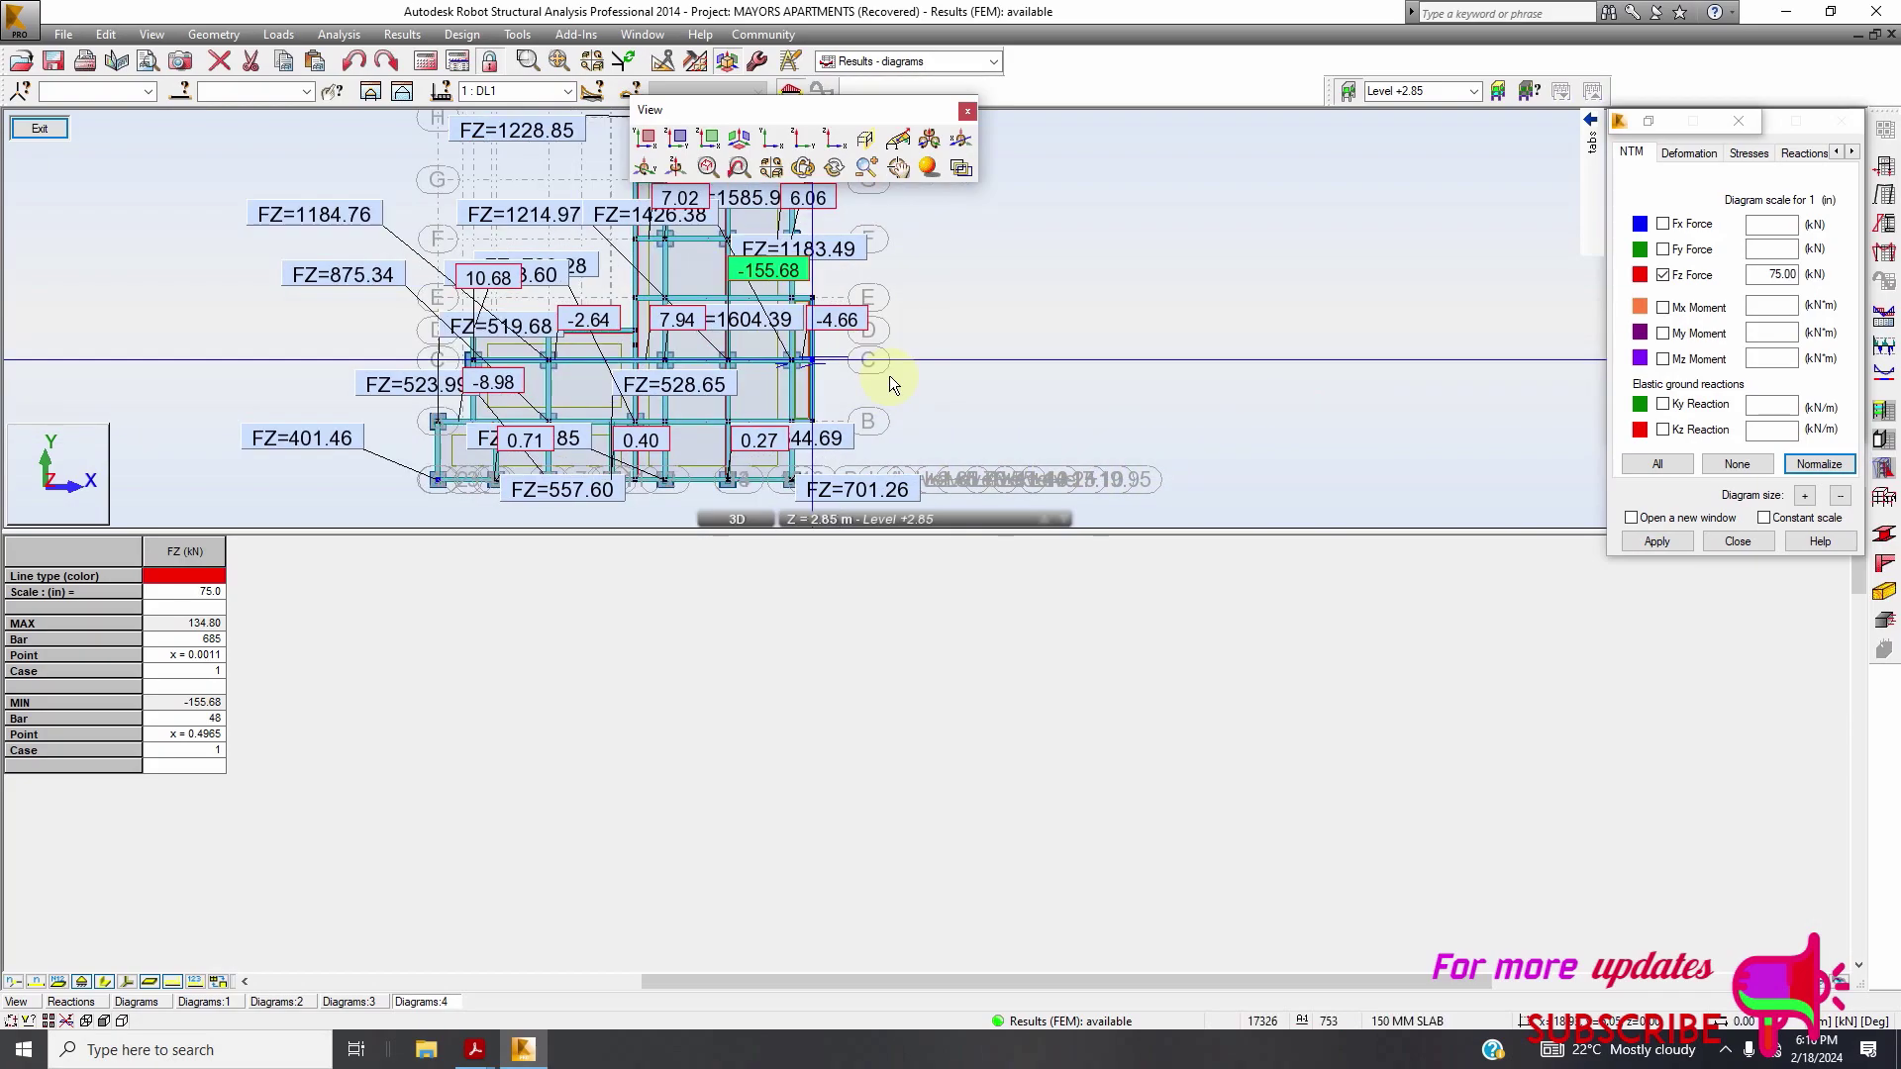
Clear all NTM force diagrams, apply the change and bring up the deformation diagram settings
left_click(1663, 225)
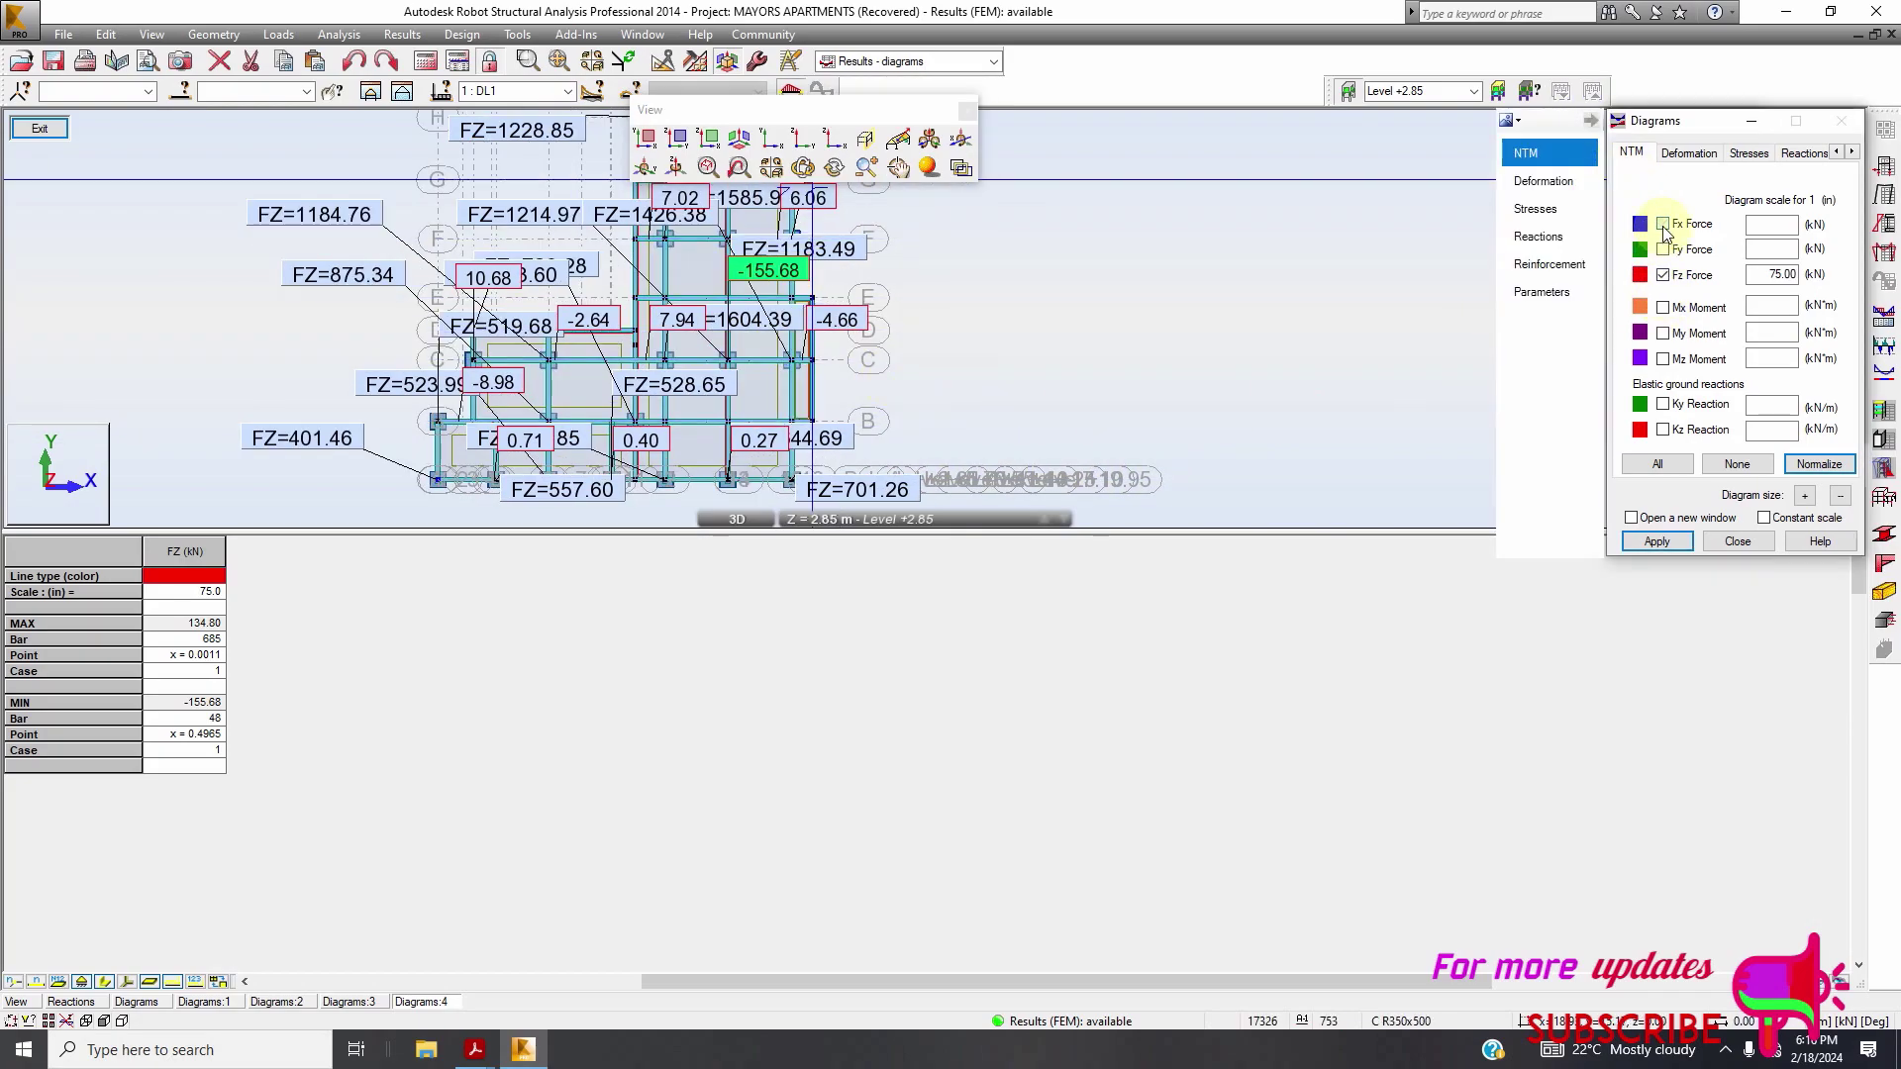
left_click(1664, 275)
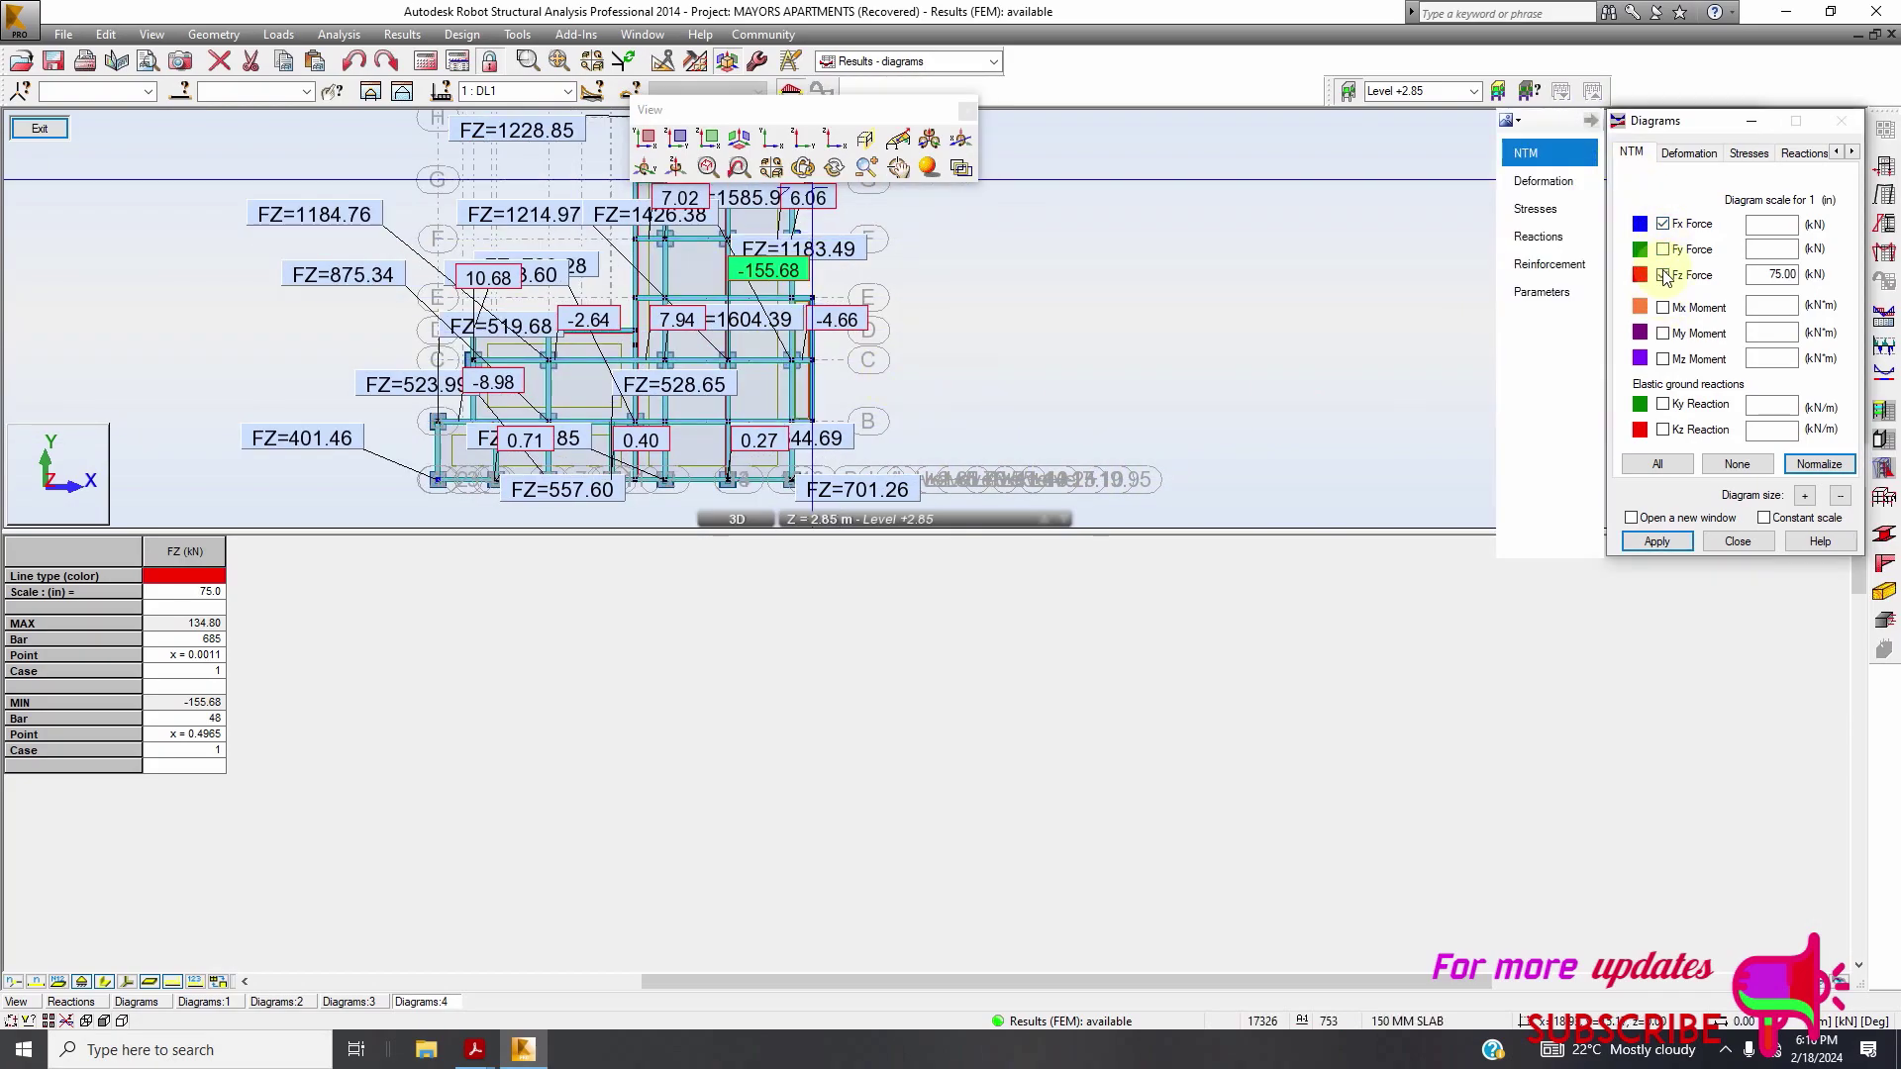
left_click(1740, 464)
left_click(1657, 541)
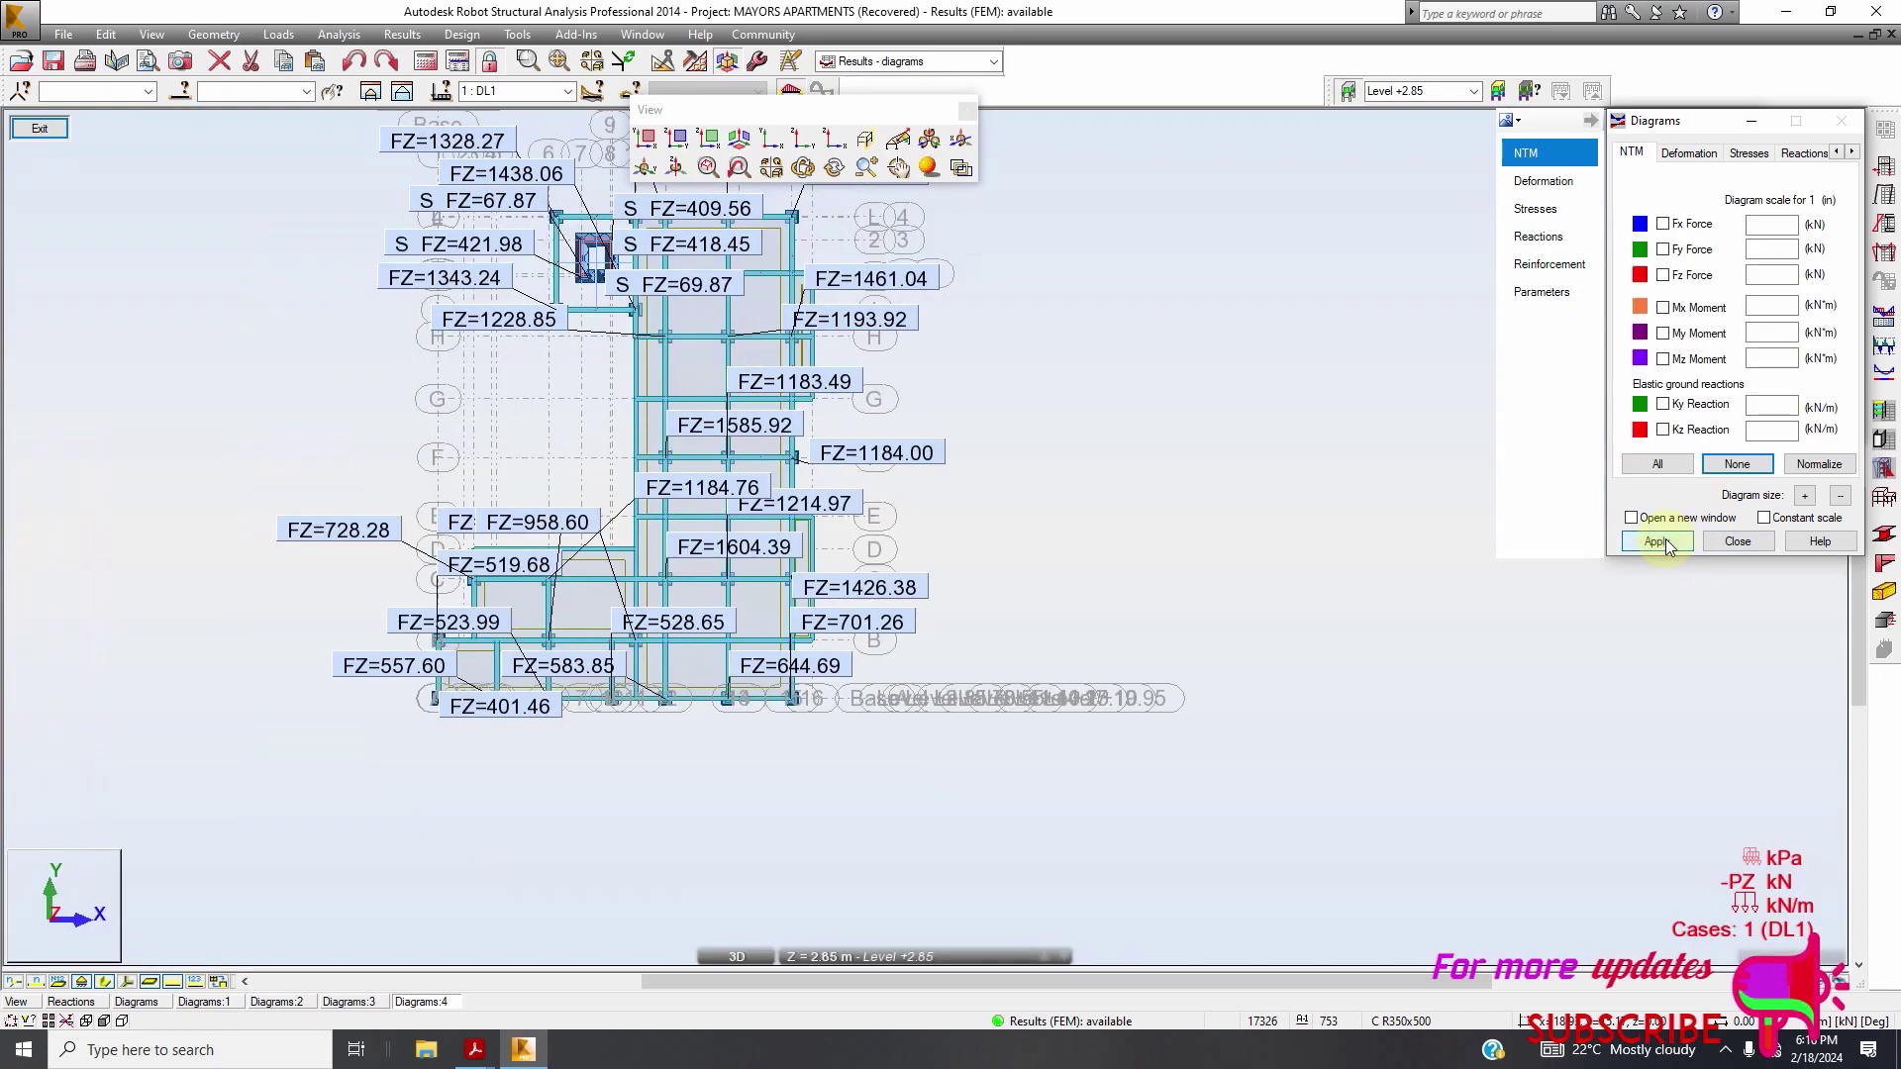
left_click(1684, 157)
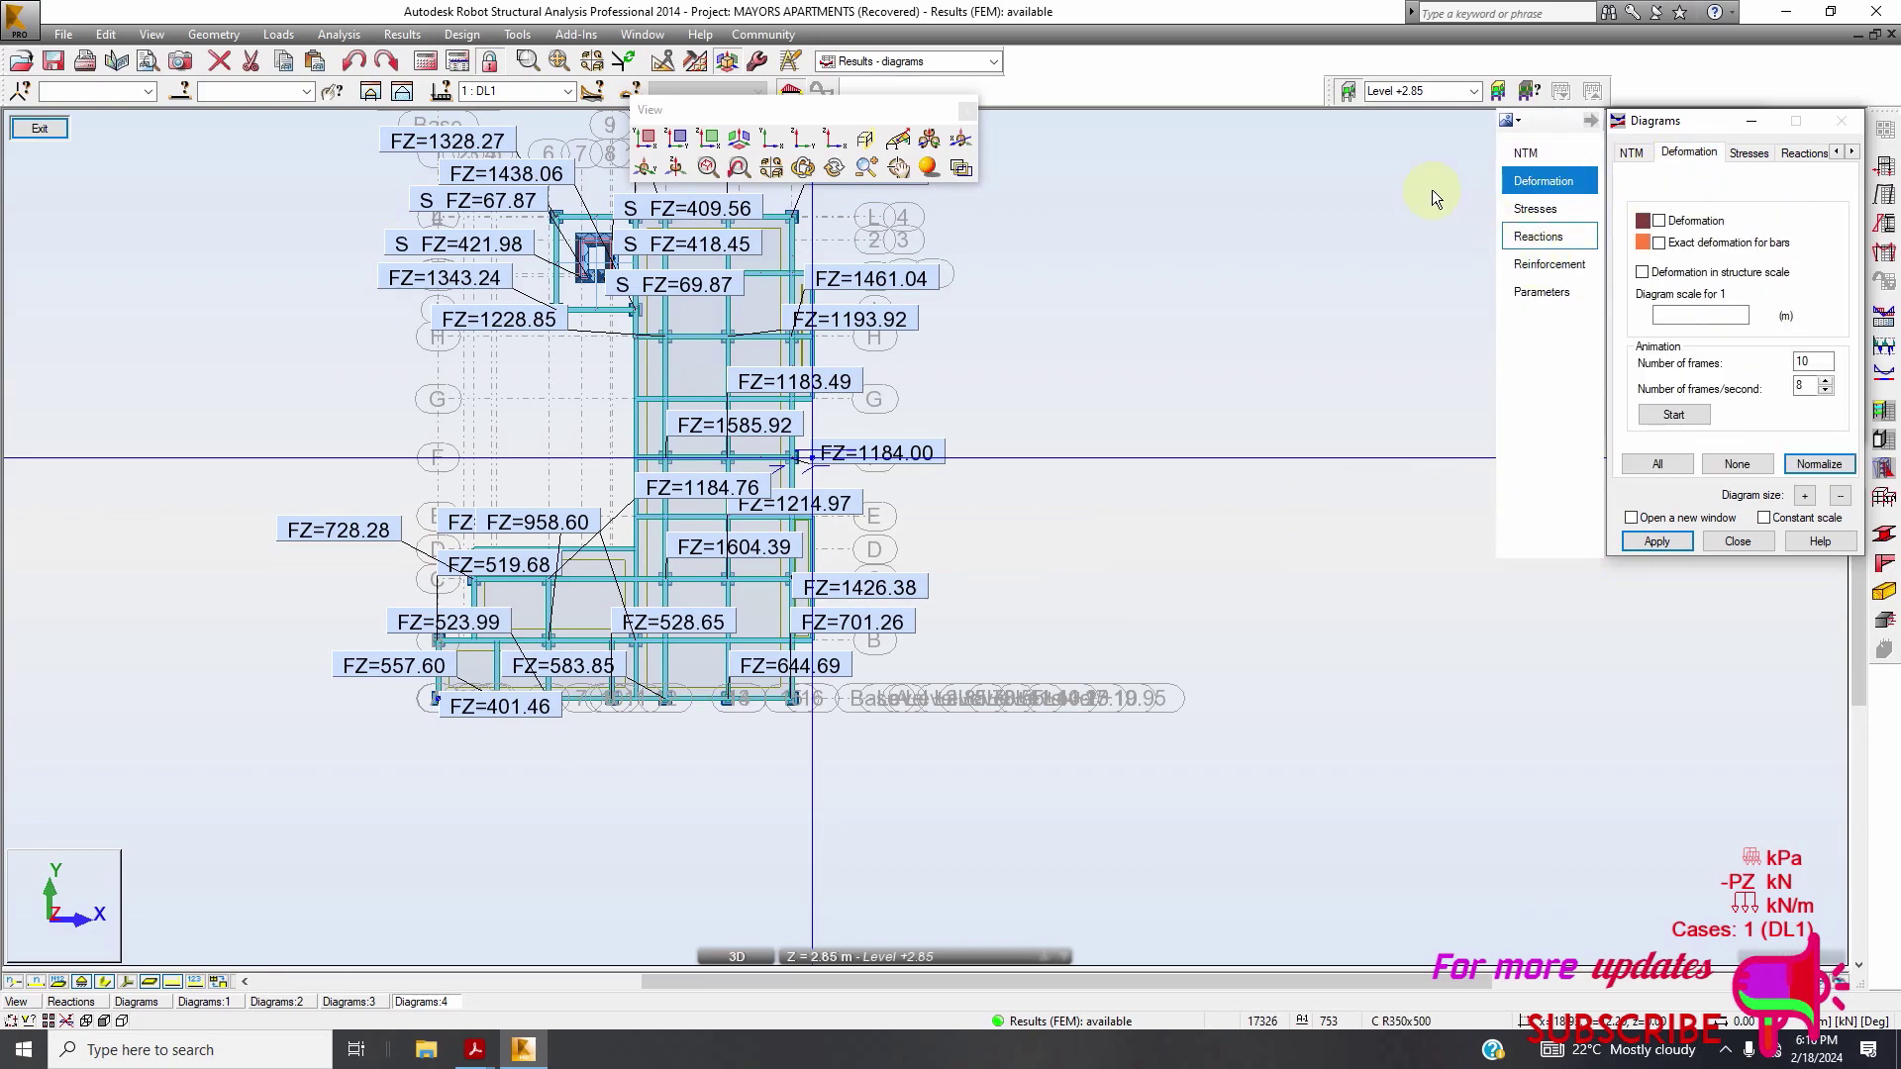
Reopen the view tools and change the Level +2.85 plan view to a 3D axonometric view
left_click(968, 110)
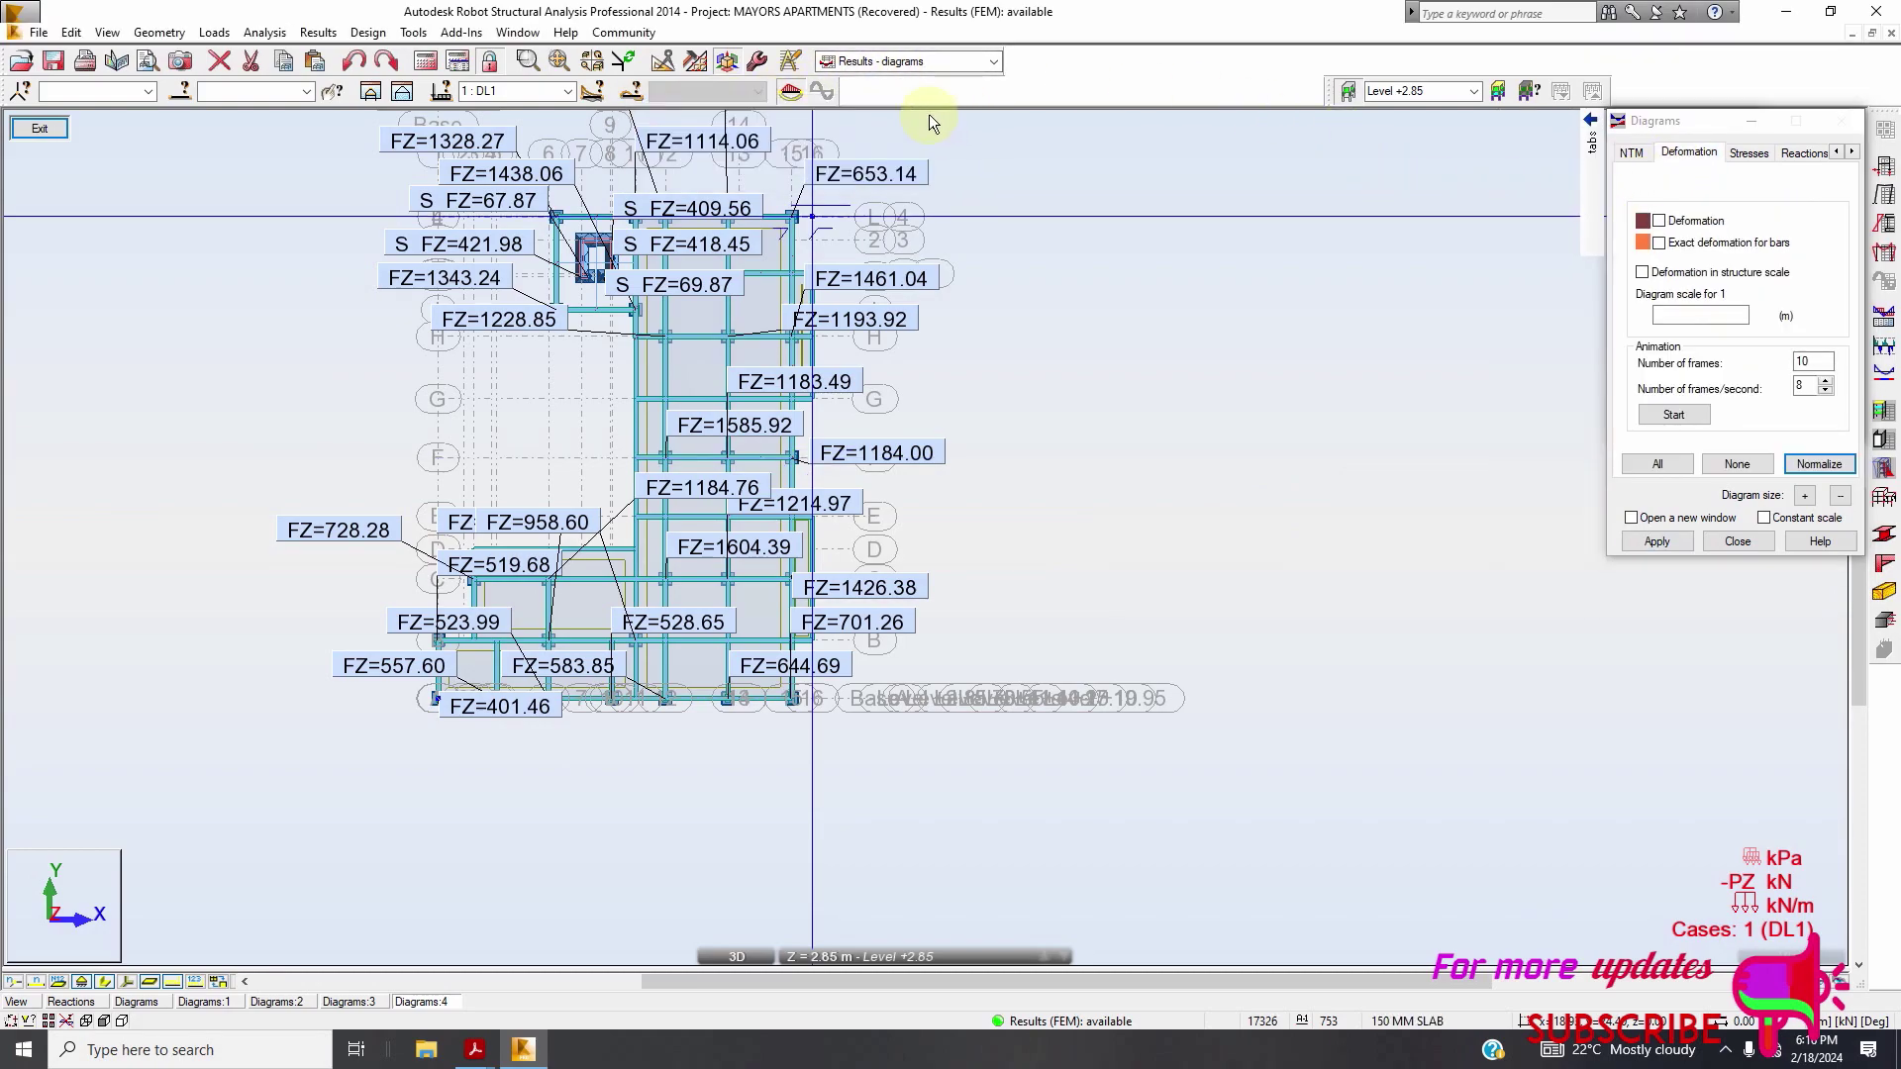
left_click(726, 63)
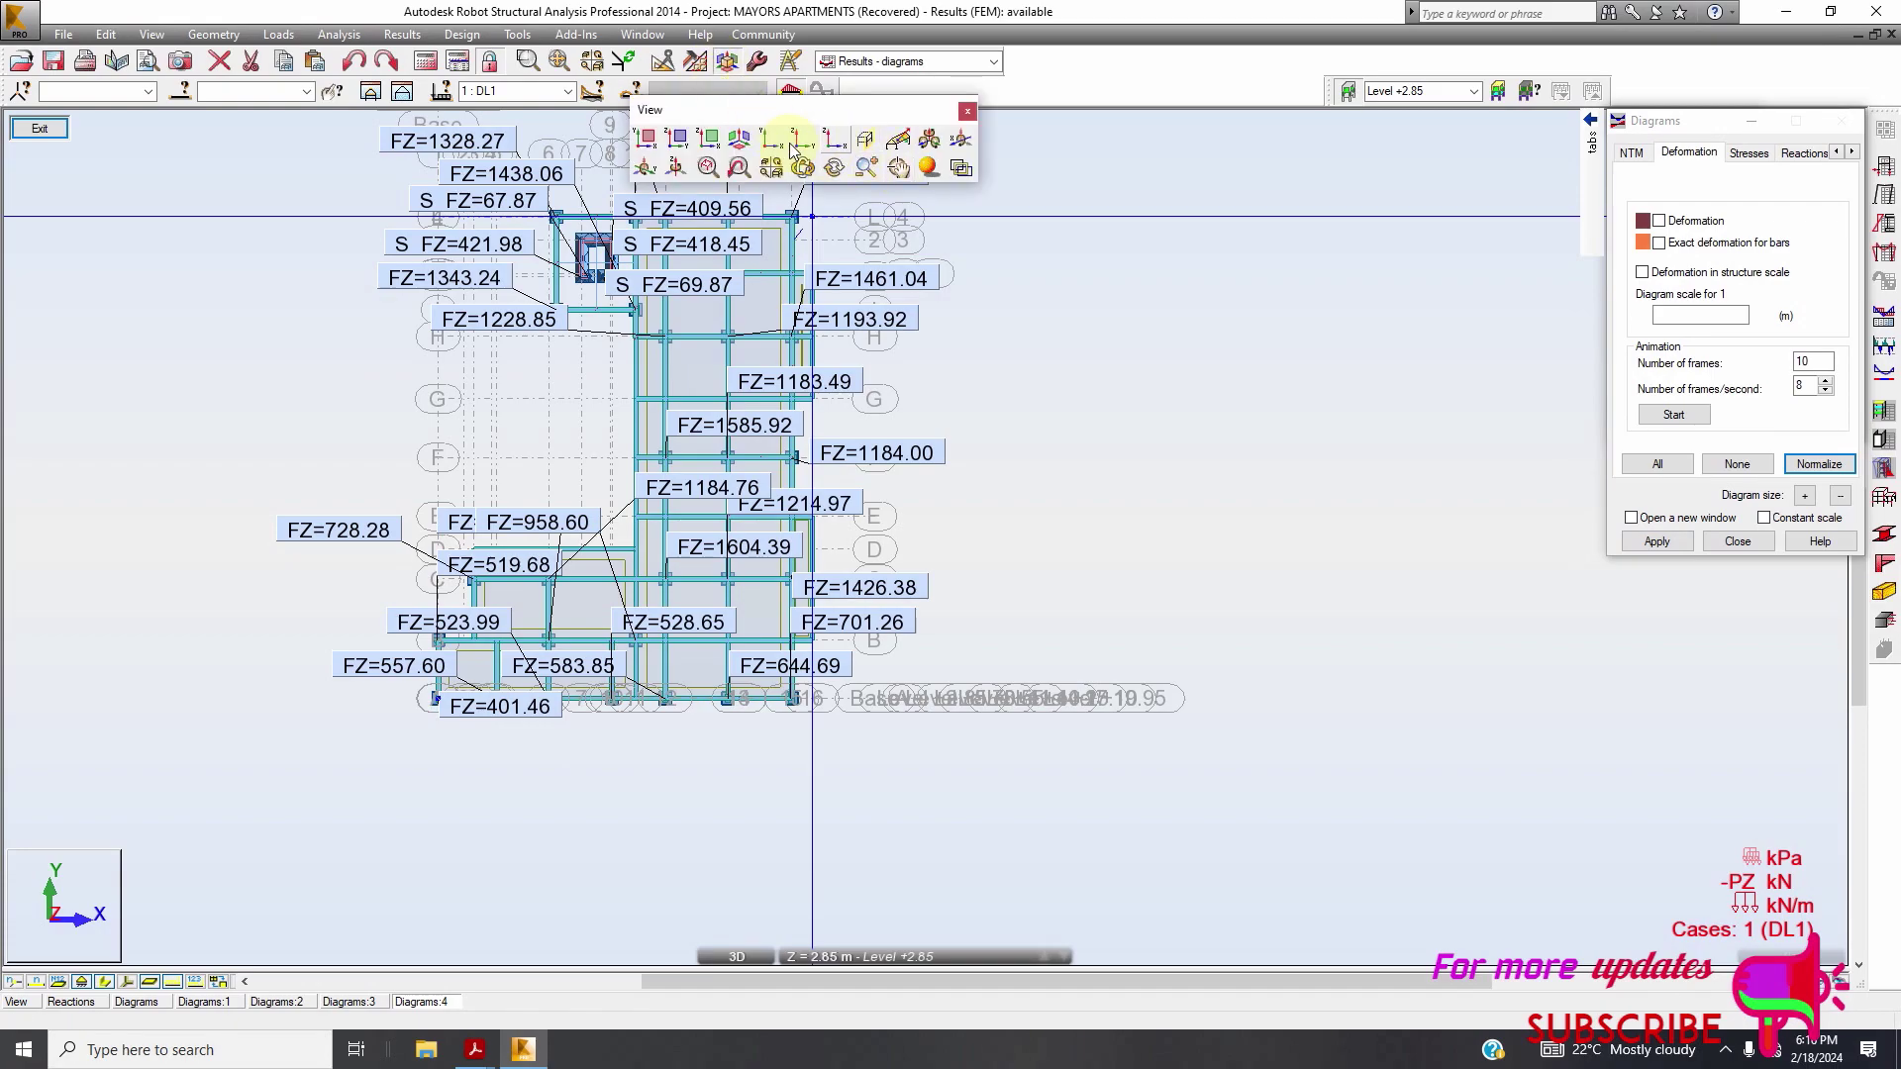
left_click(741, 140)
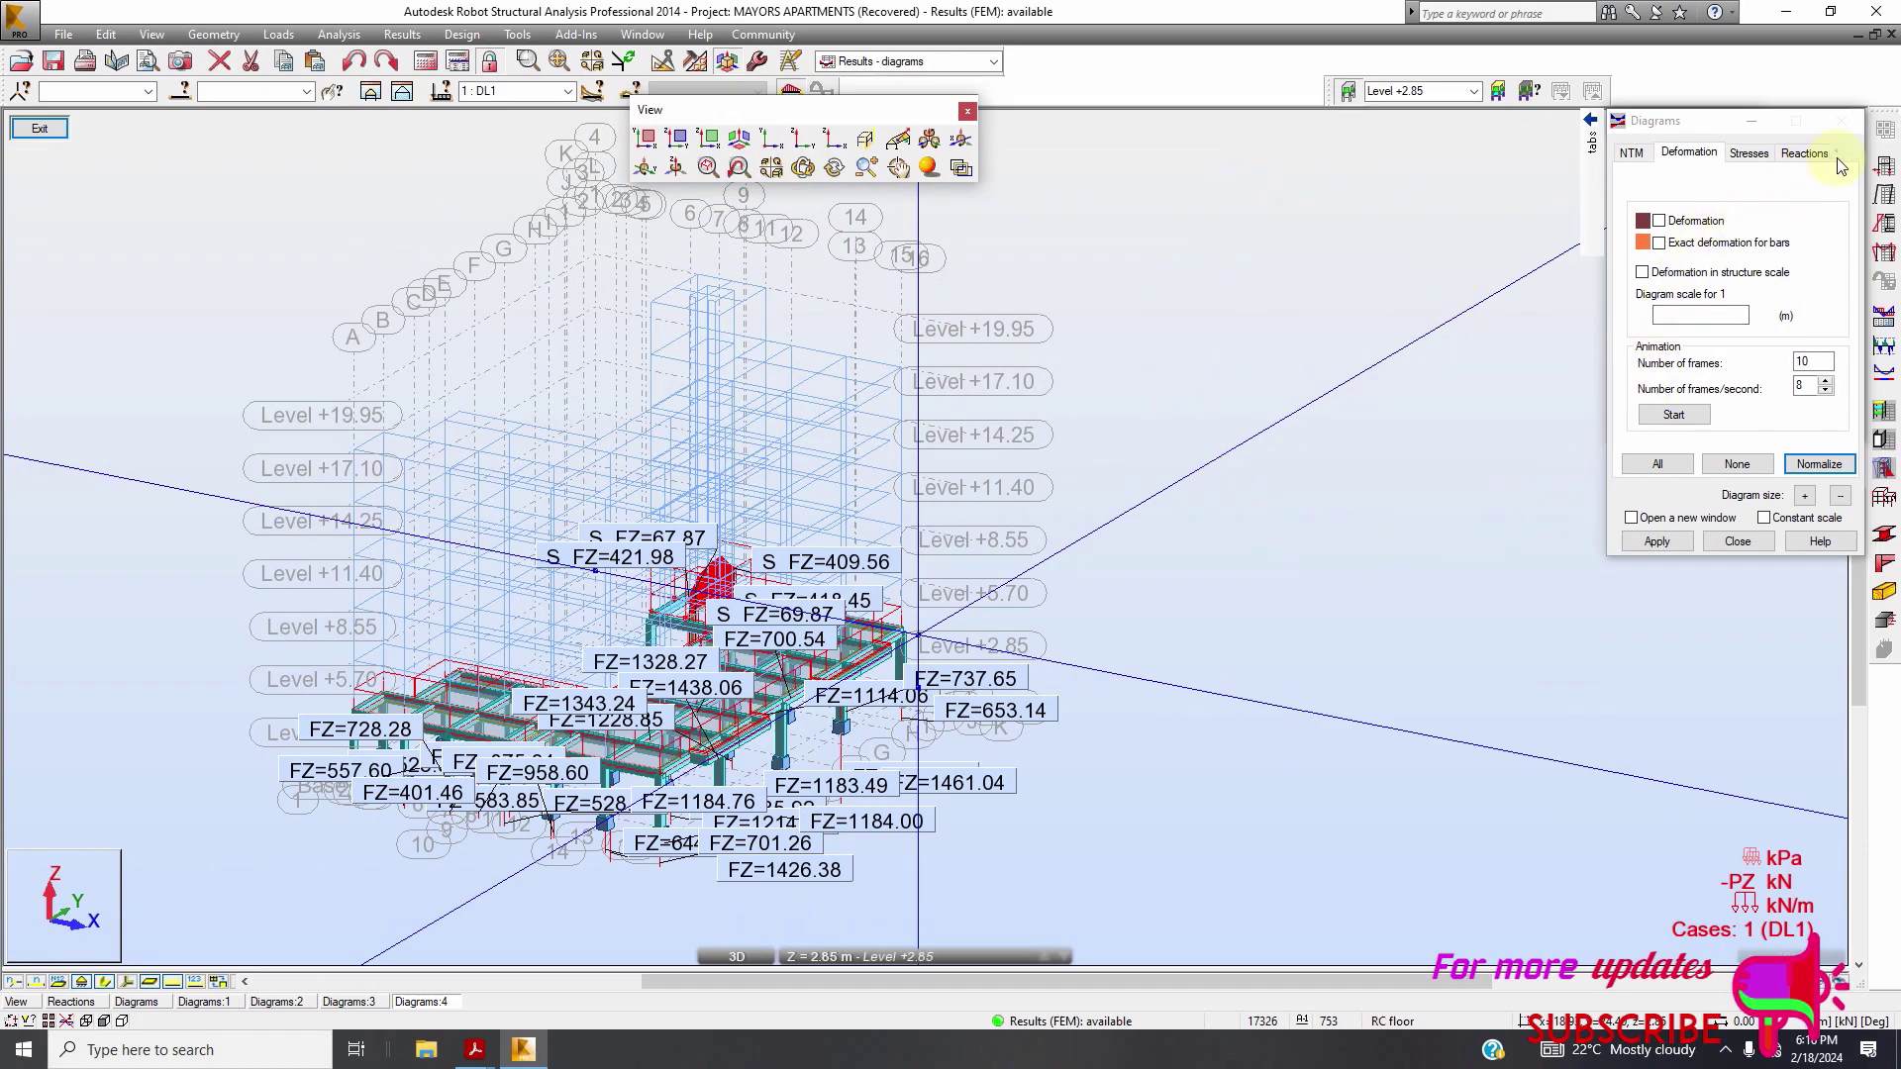
Turn off all reaction diagrams, including FZ, and apply the change to the view
left_click(1806, 152)
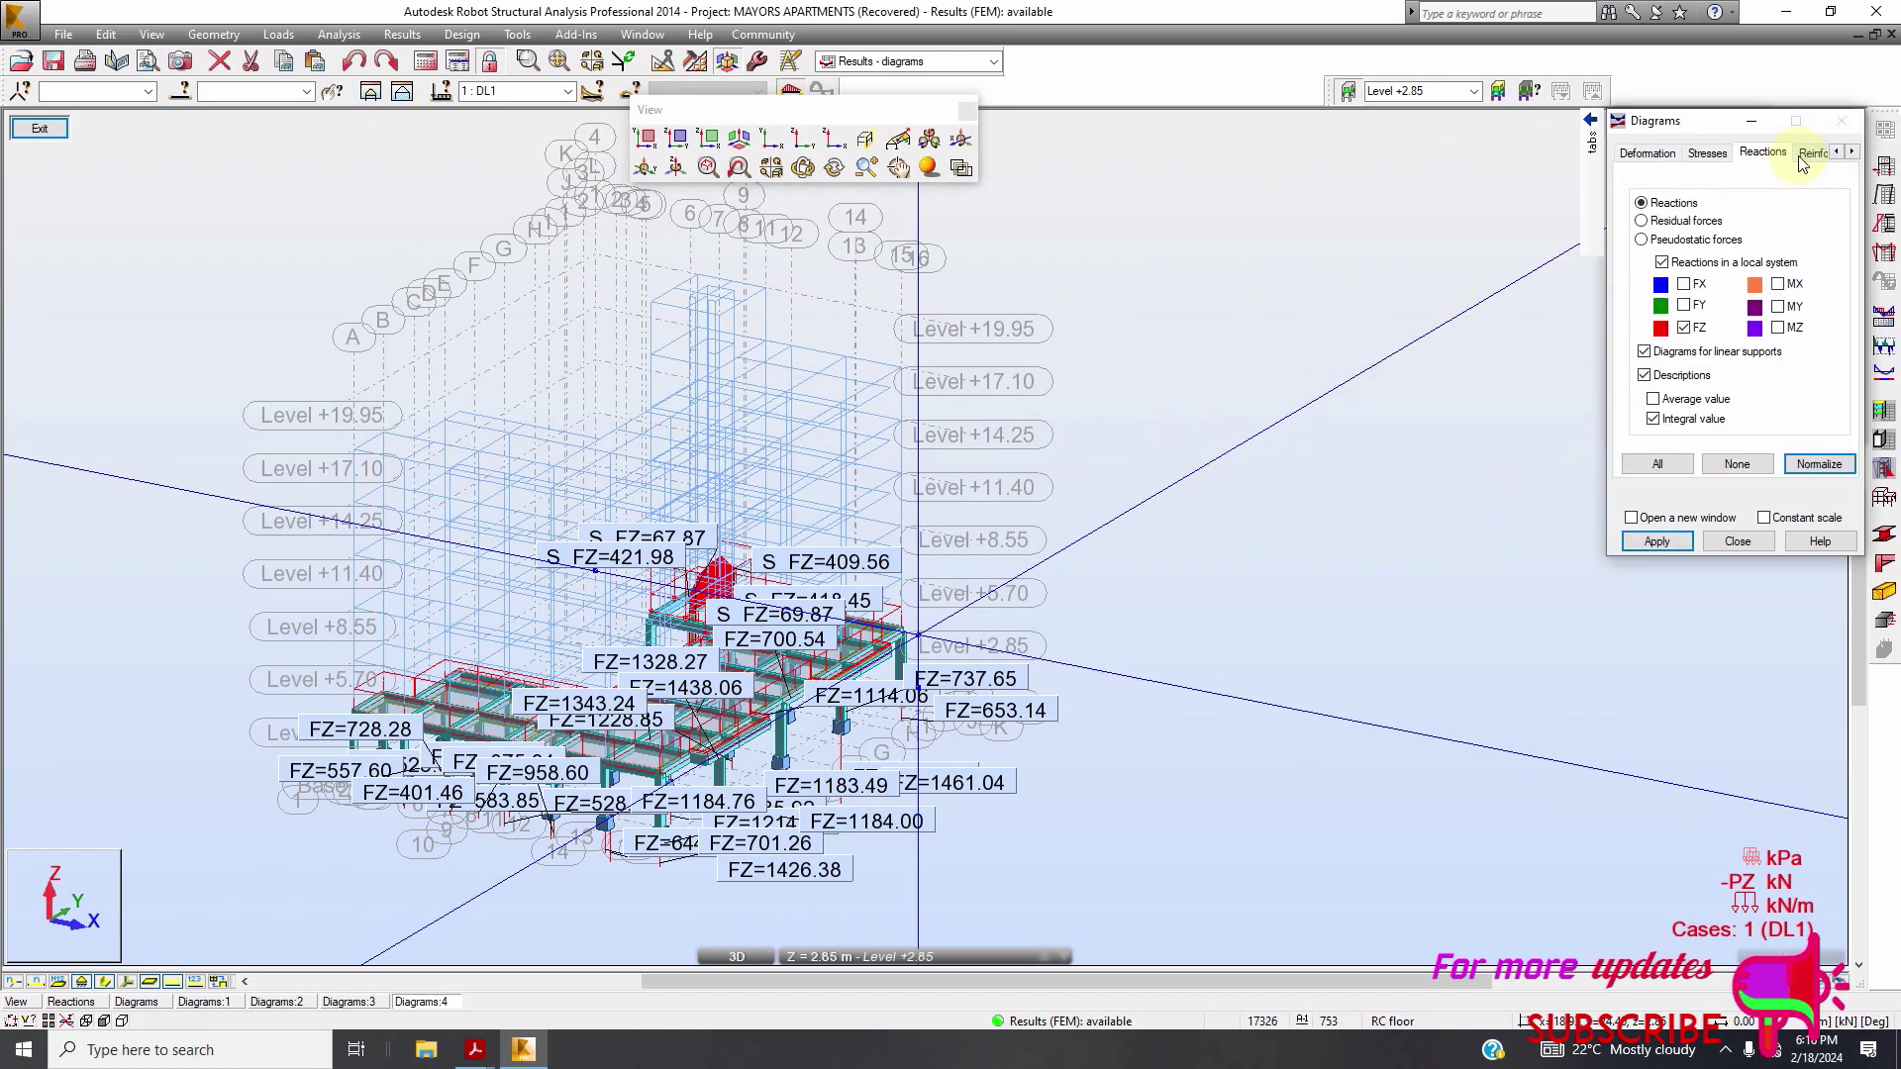
left_click(1735, 464)
left_click(1654, 542)
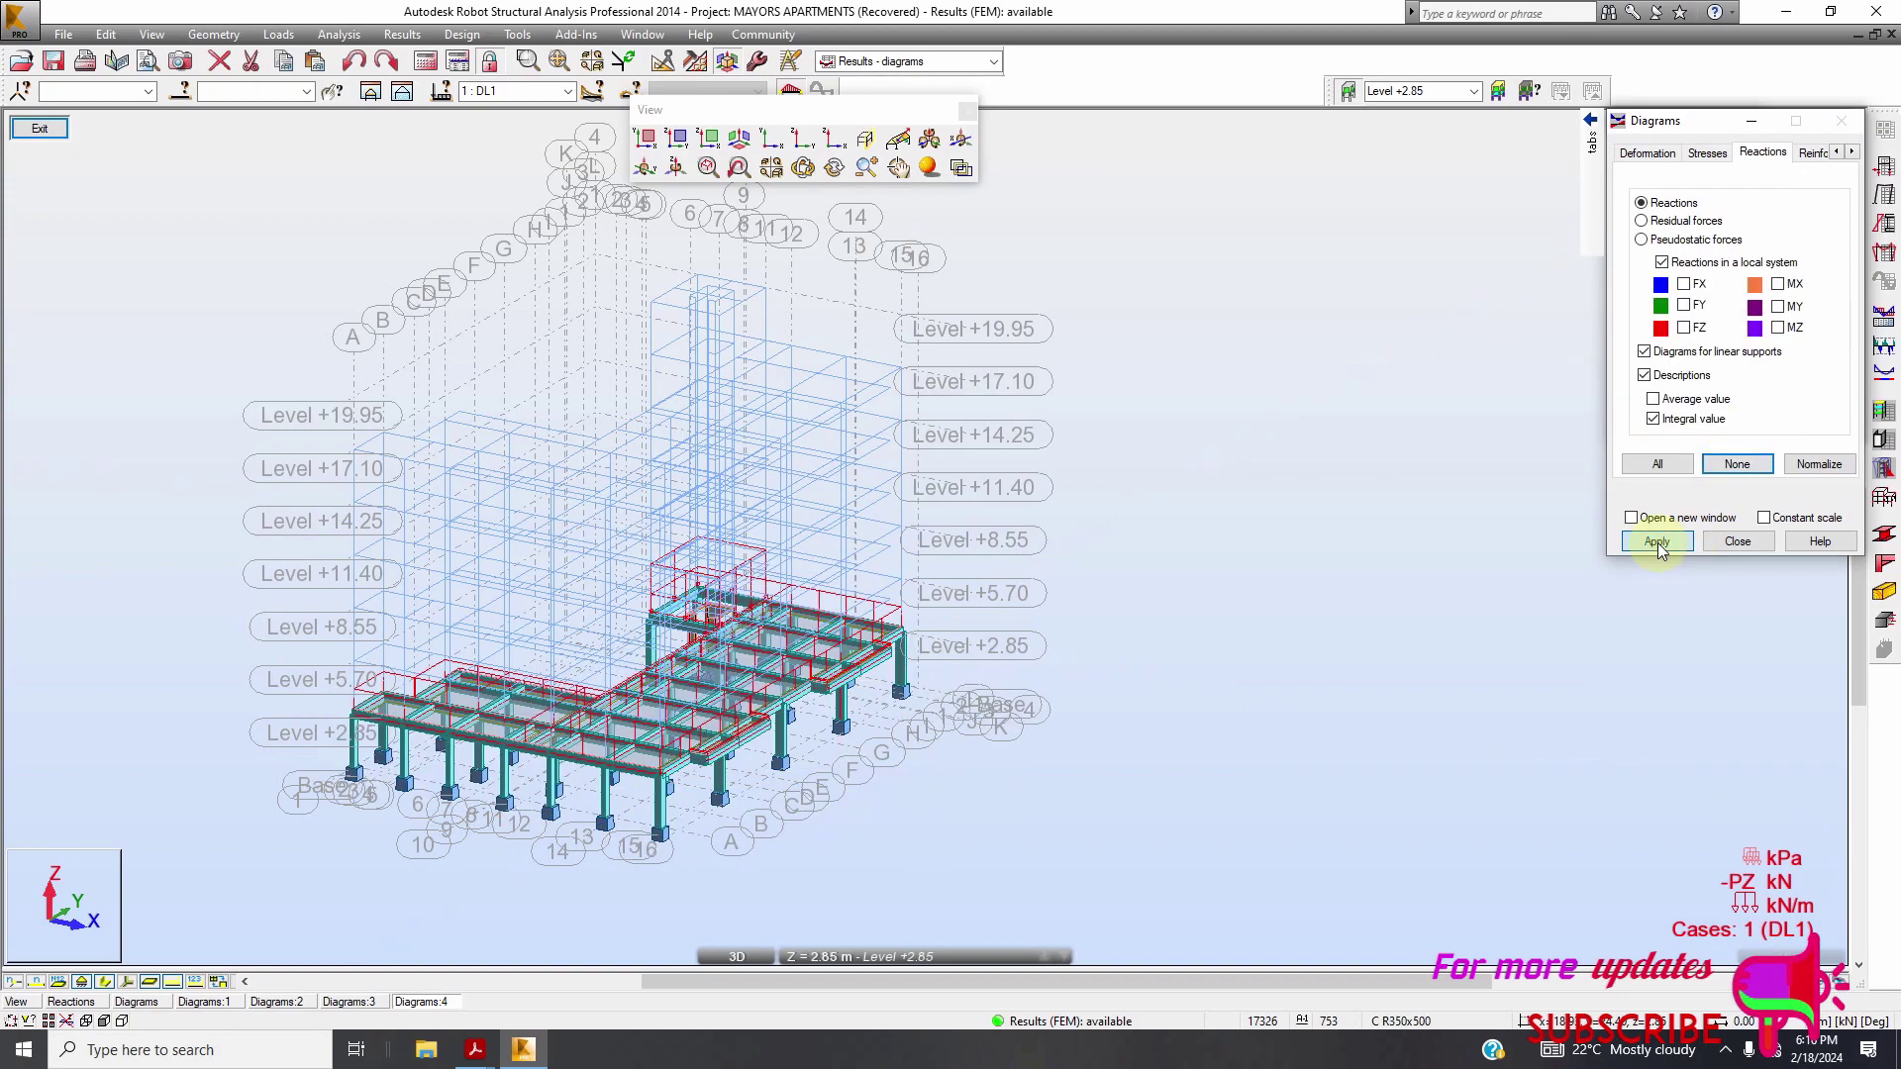
Set the diagram parameters to undifferentiated positive and negative values with fence filling and apply them
left_click(1849, 153)
left_click(1851, 156)
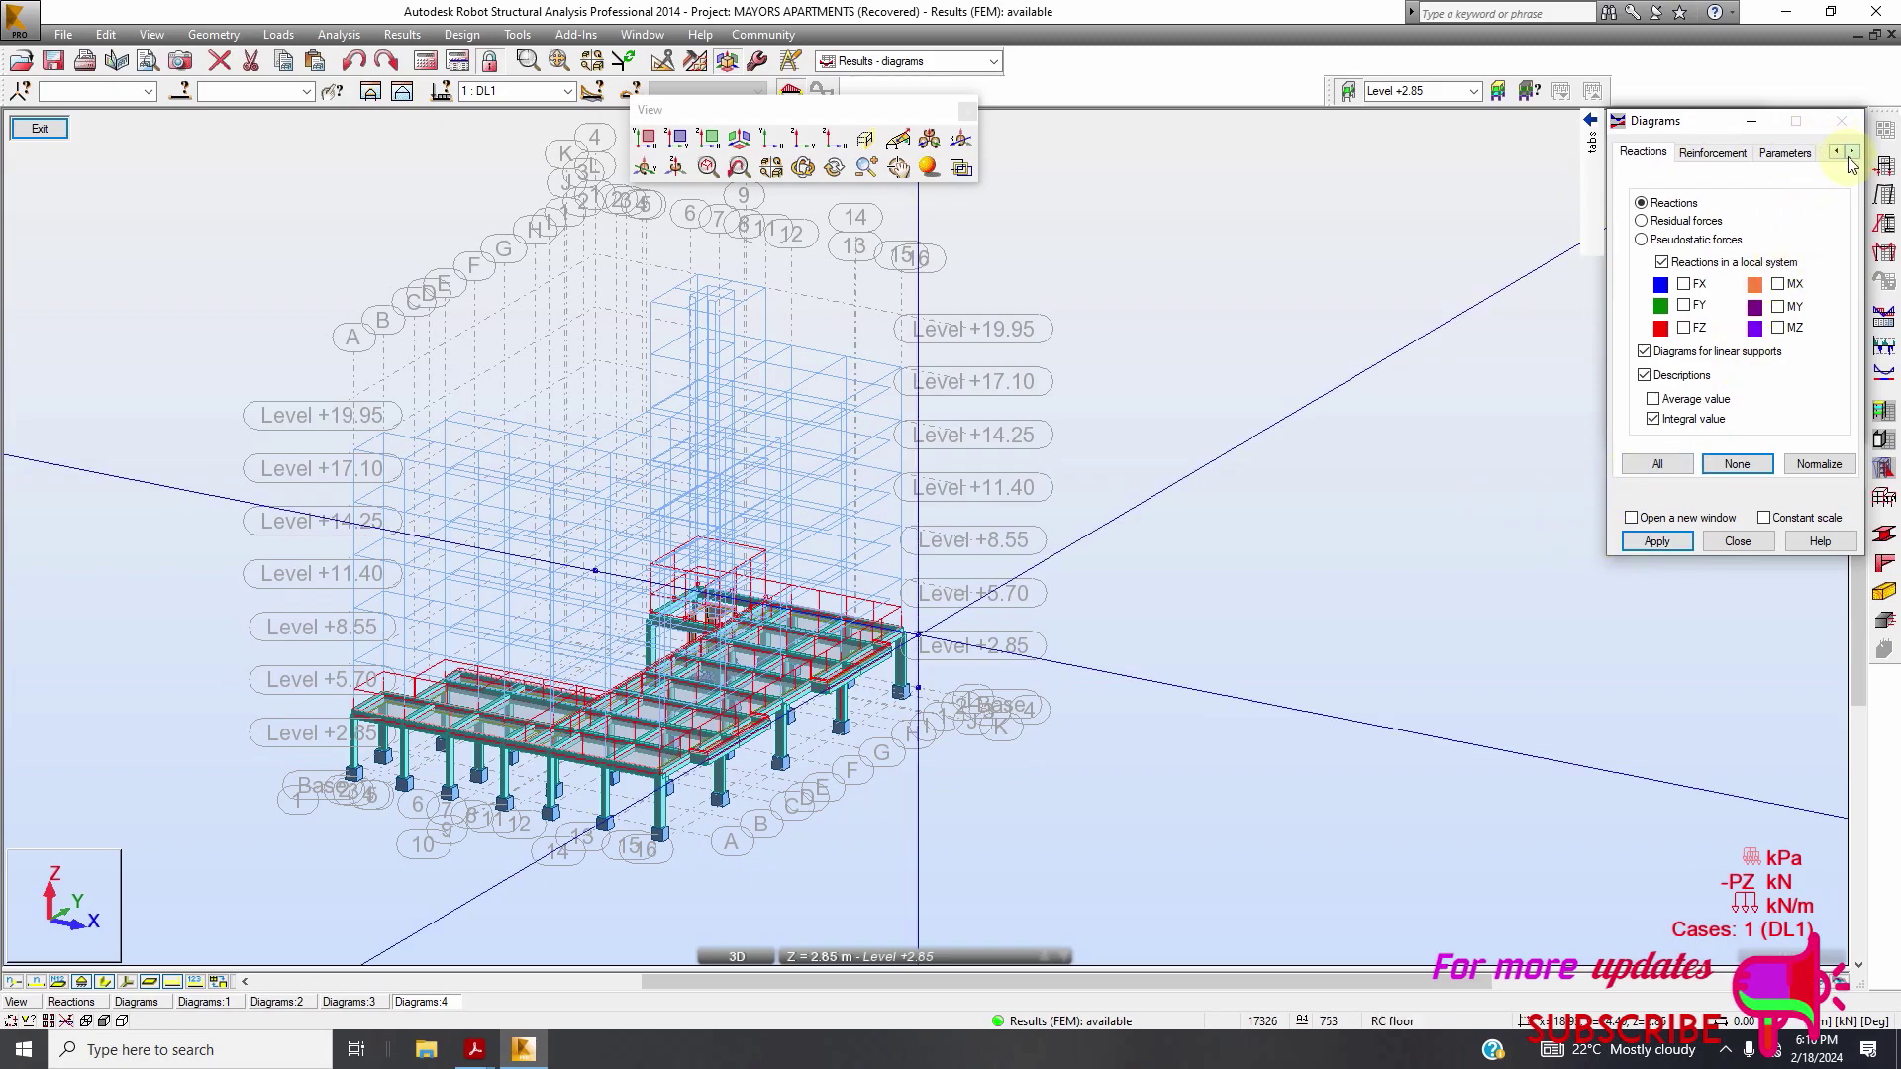
left_click(1790, 154)
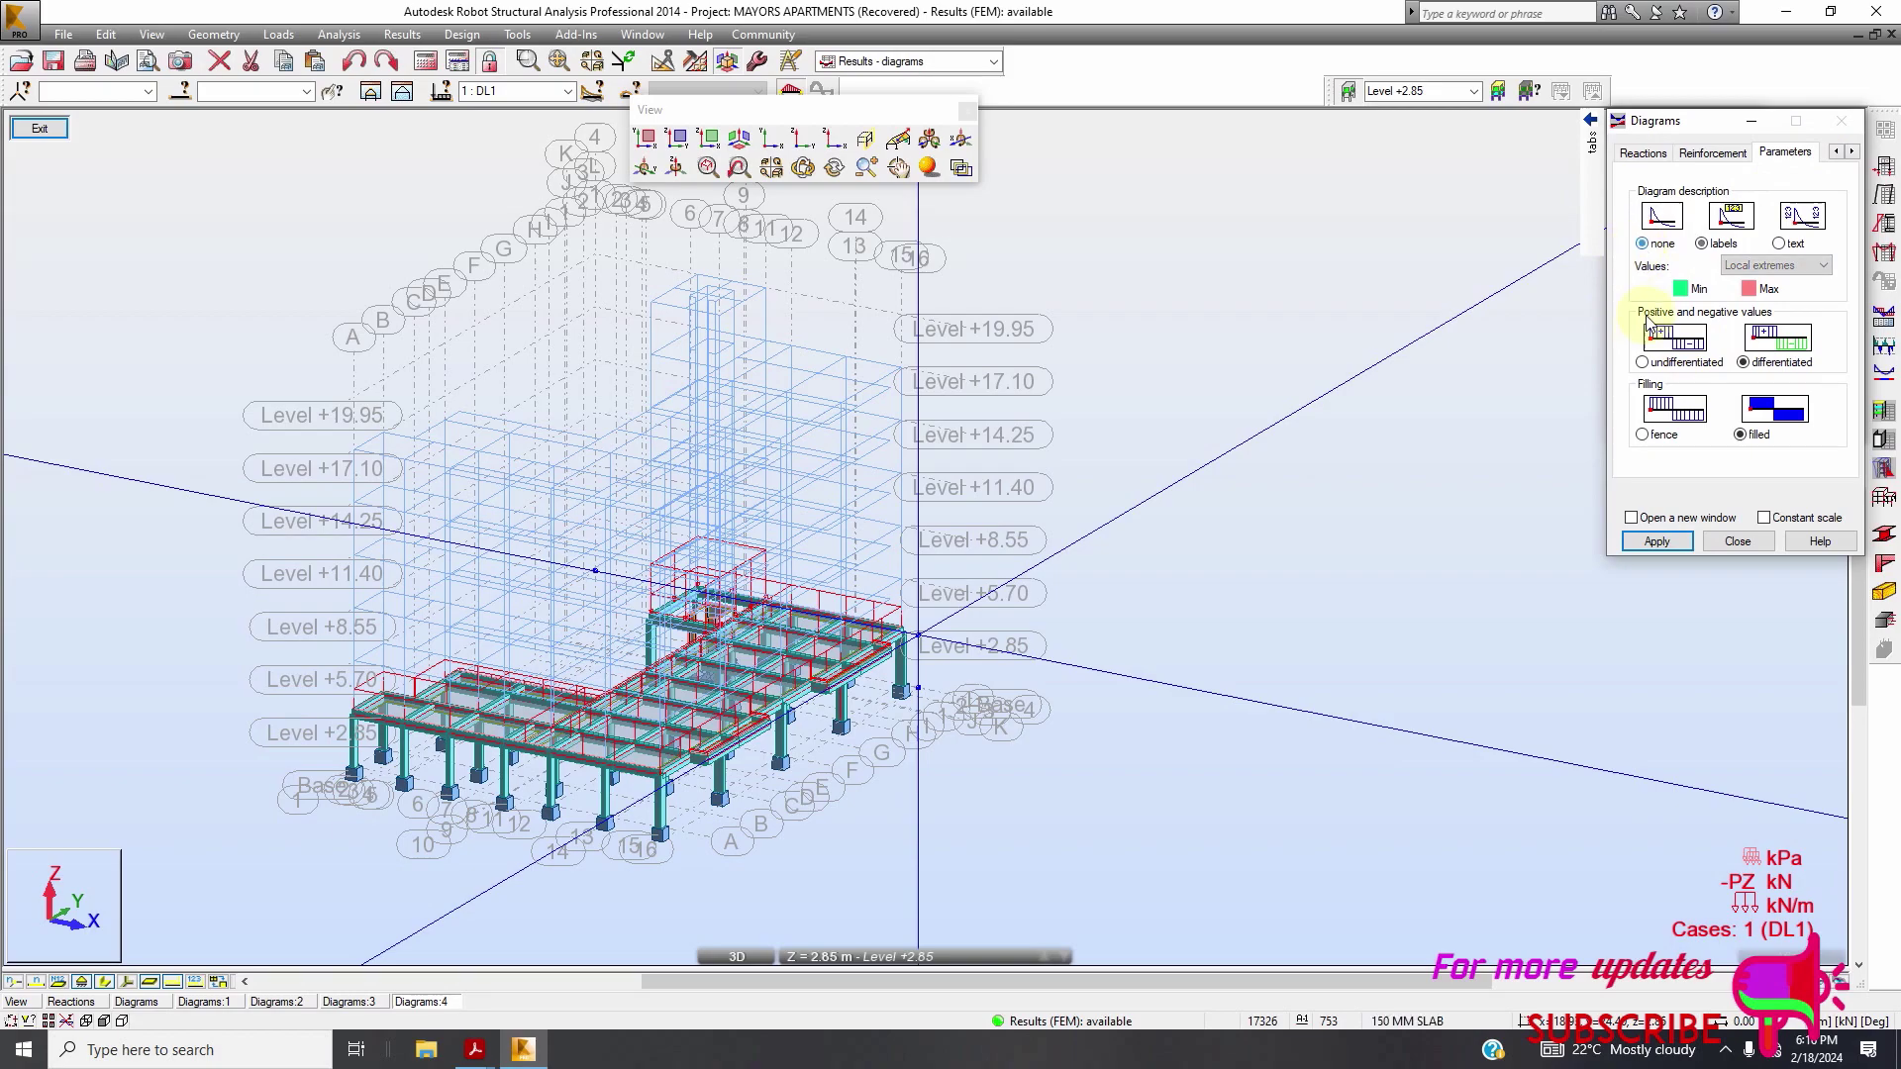
left_click(1644, 361)
left_click(1643, 435)
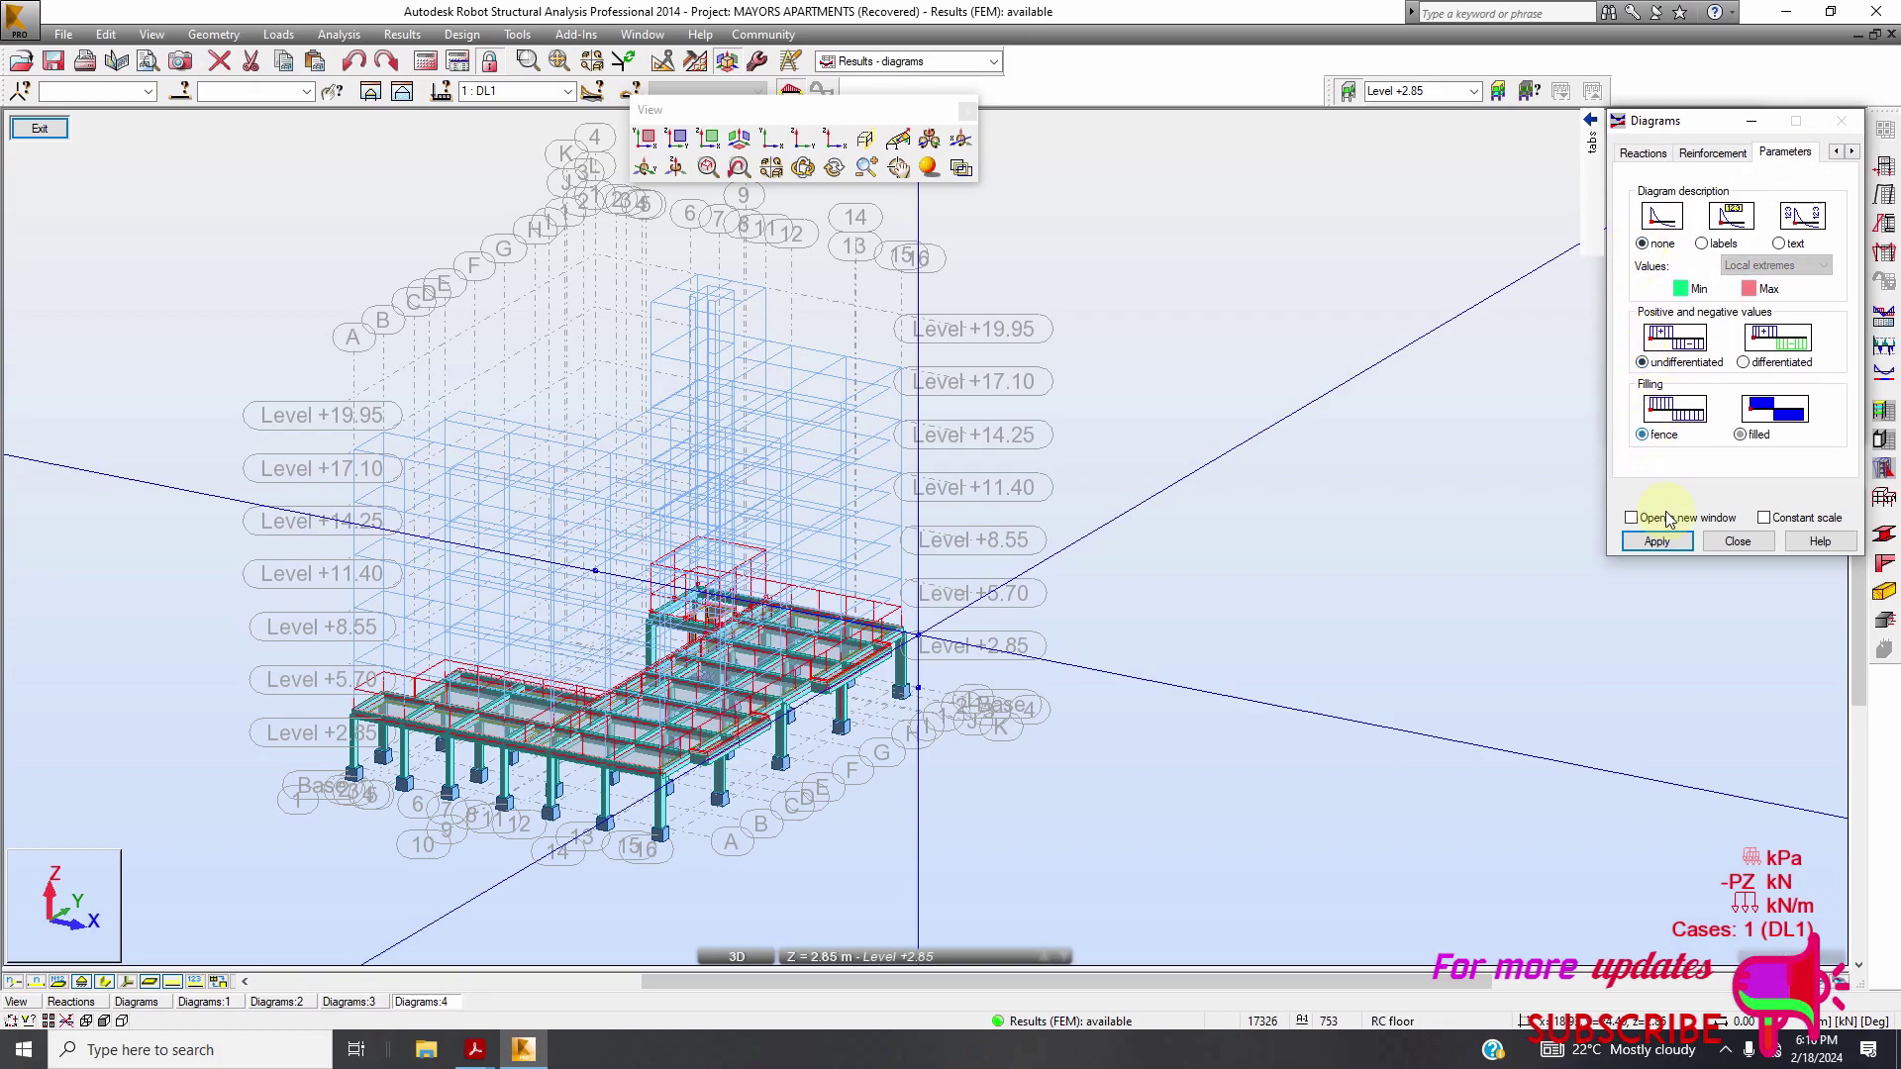
left_click(1657, 543)
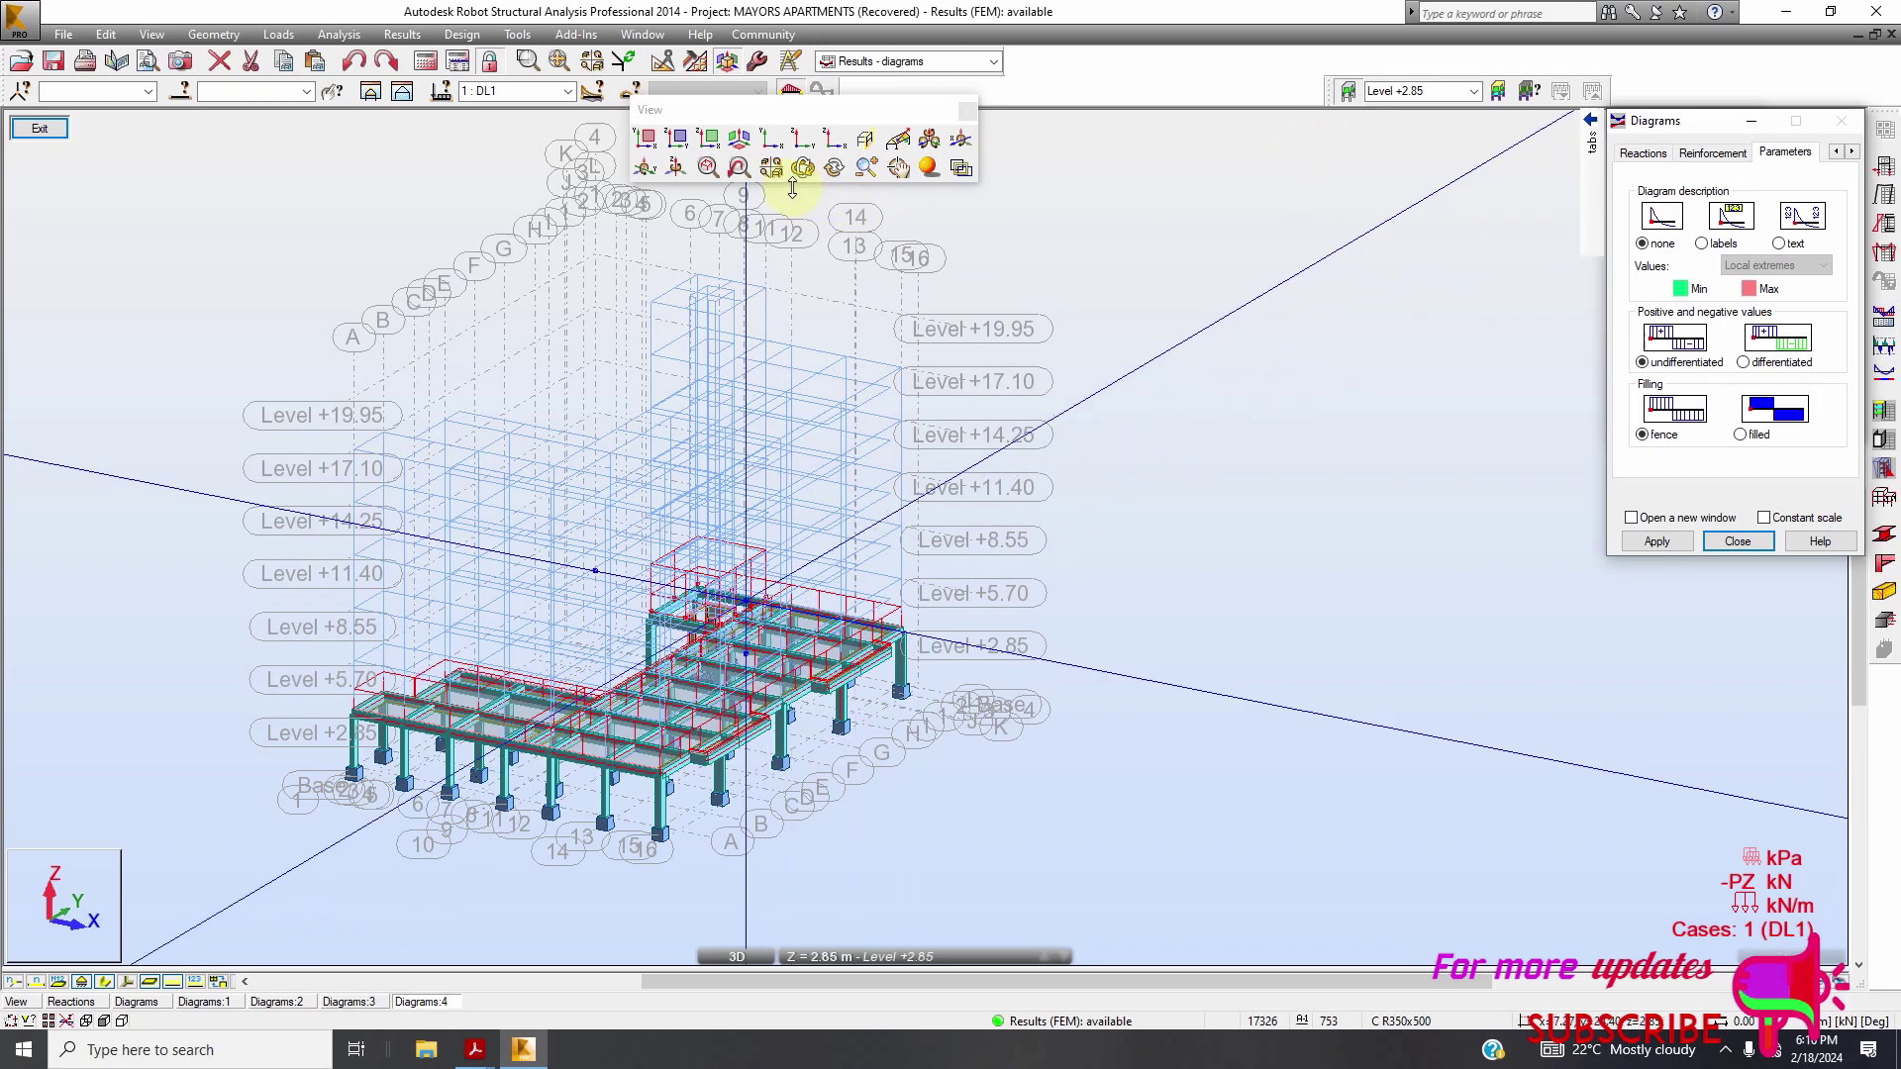
Turn on the FZ reaction for the ground-storey supports and apply it to the diagram view
left_click(1245, 313)
right_click(1220, 384)
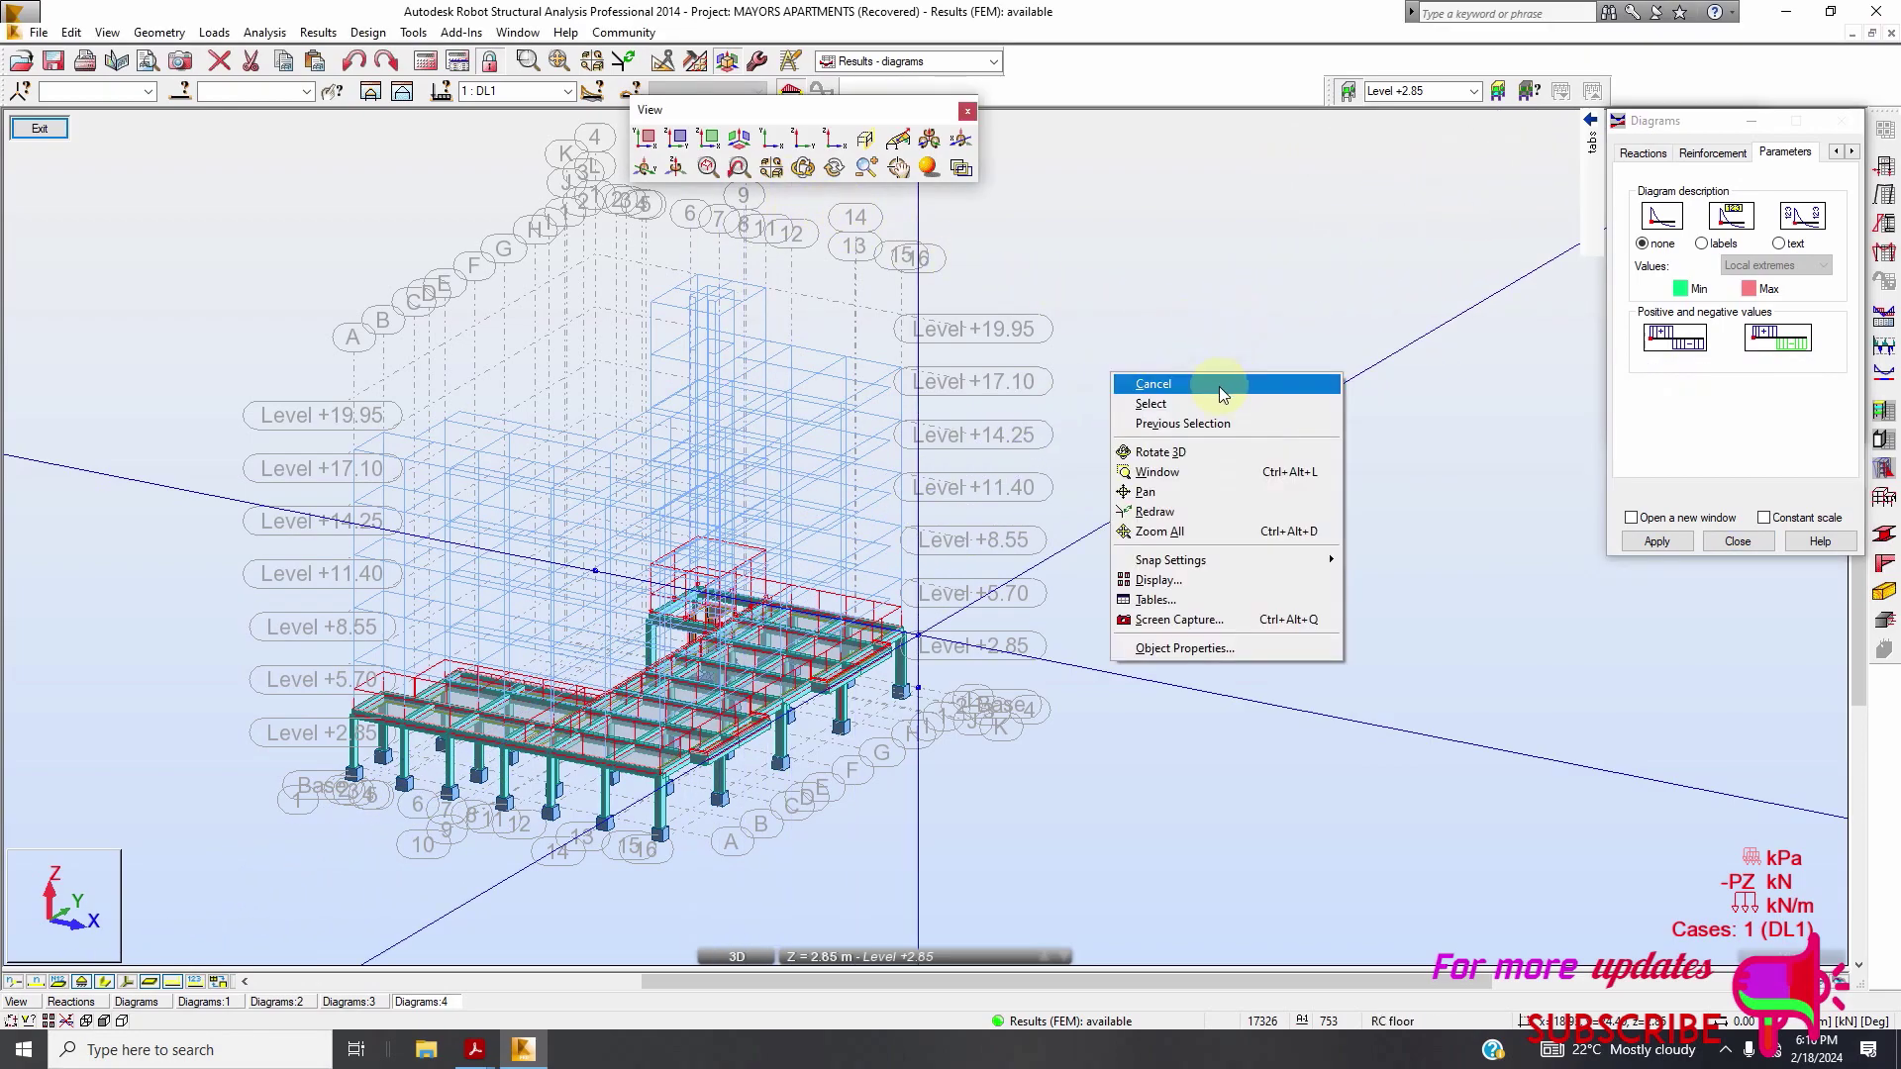
left_click(1177, 453)
left_click_drag(1095, 581, 1591, 347)
left_click(1834, 154)
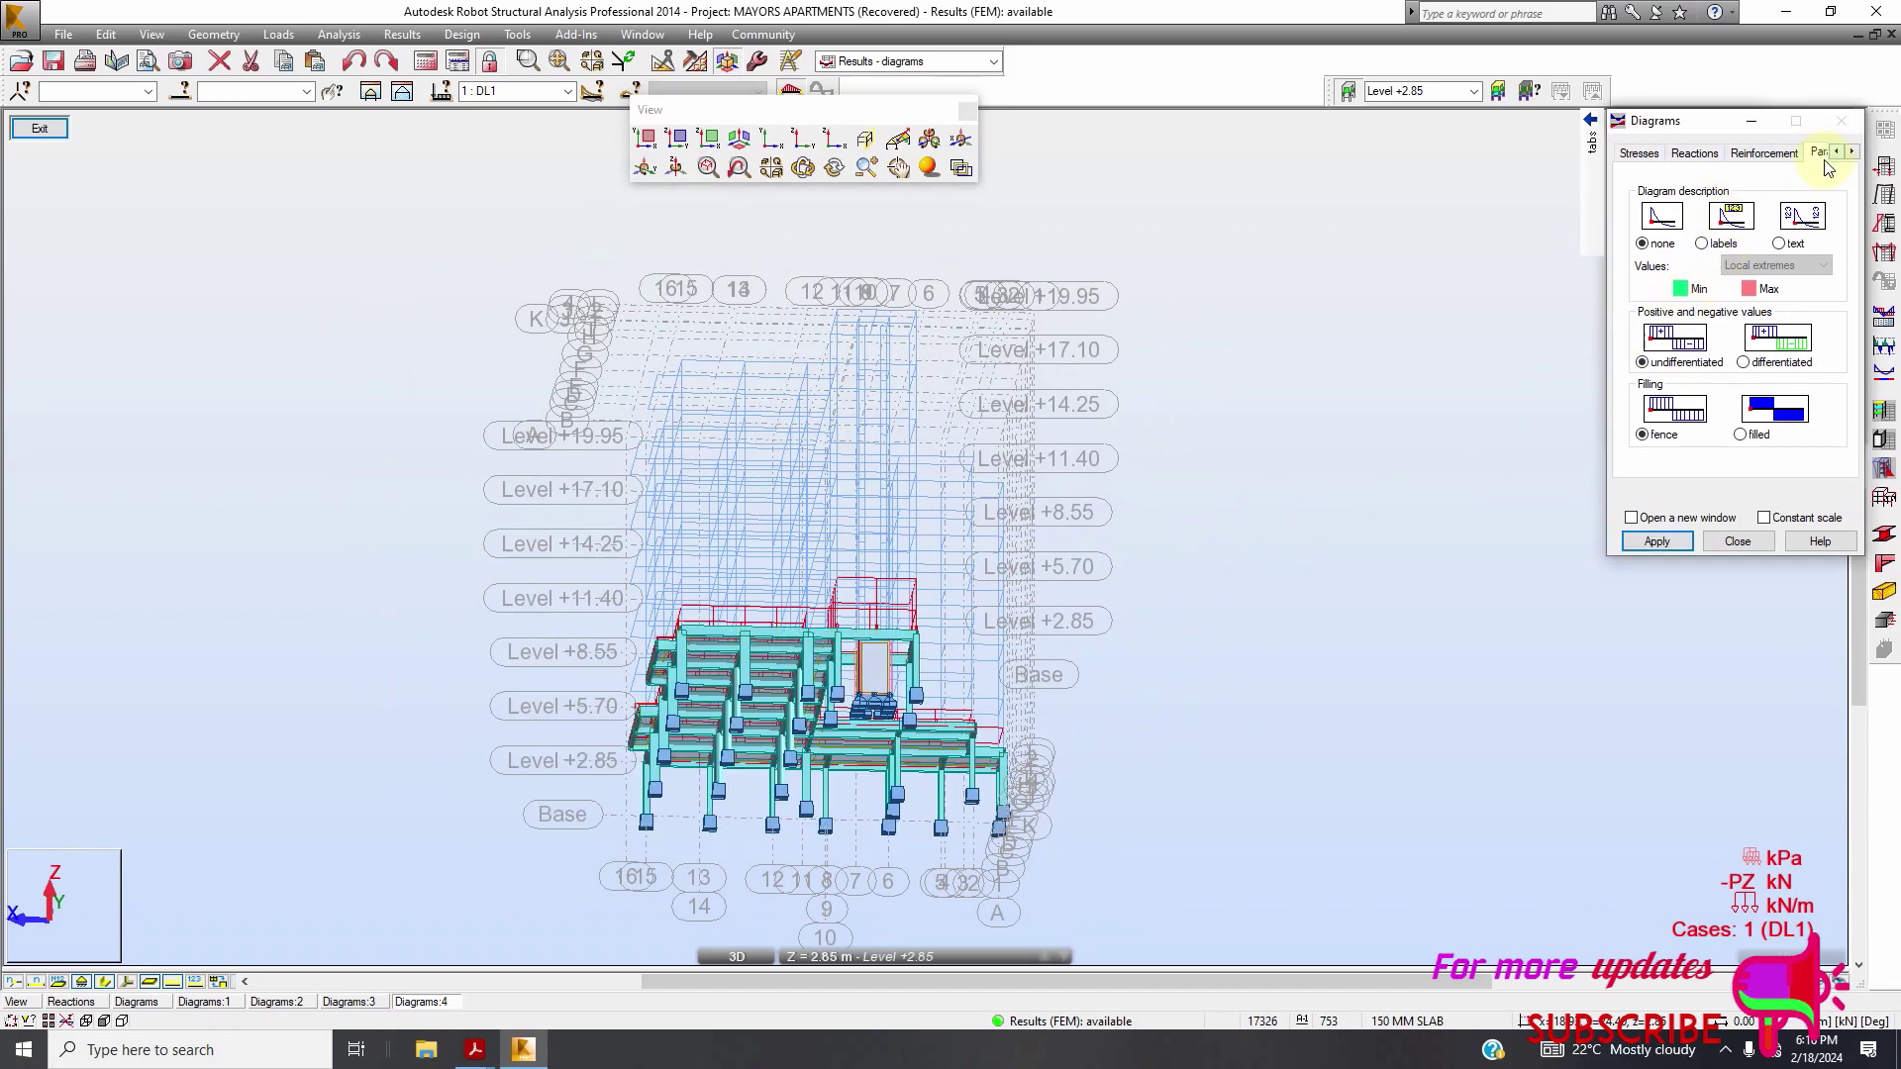
left_click(1695, 154)
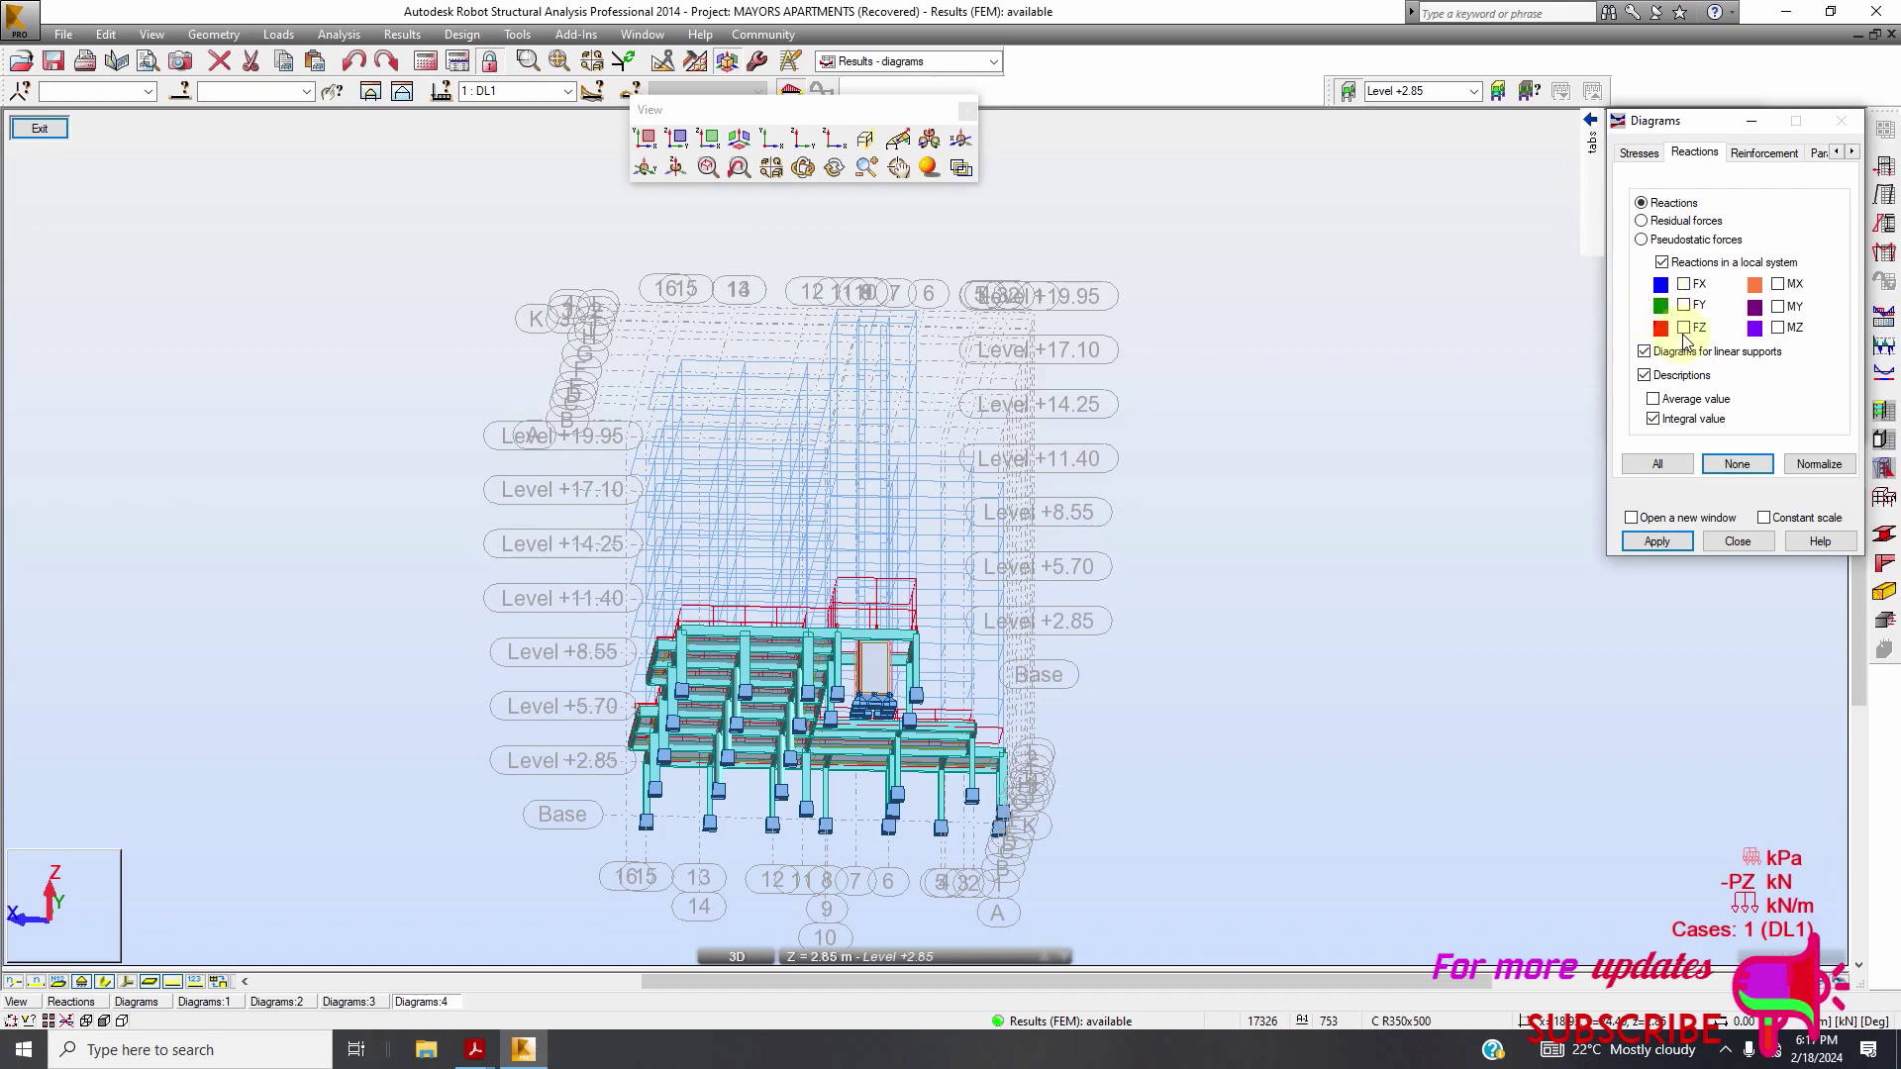
key("Tab")
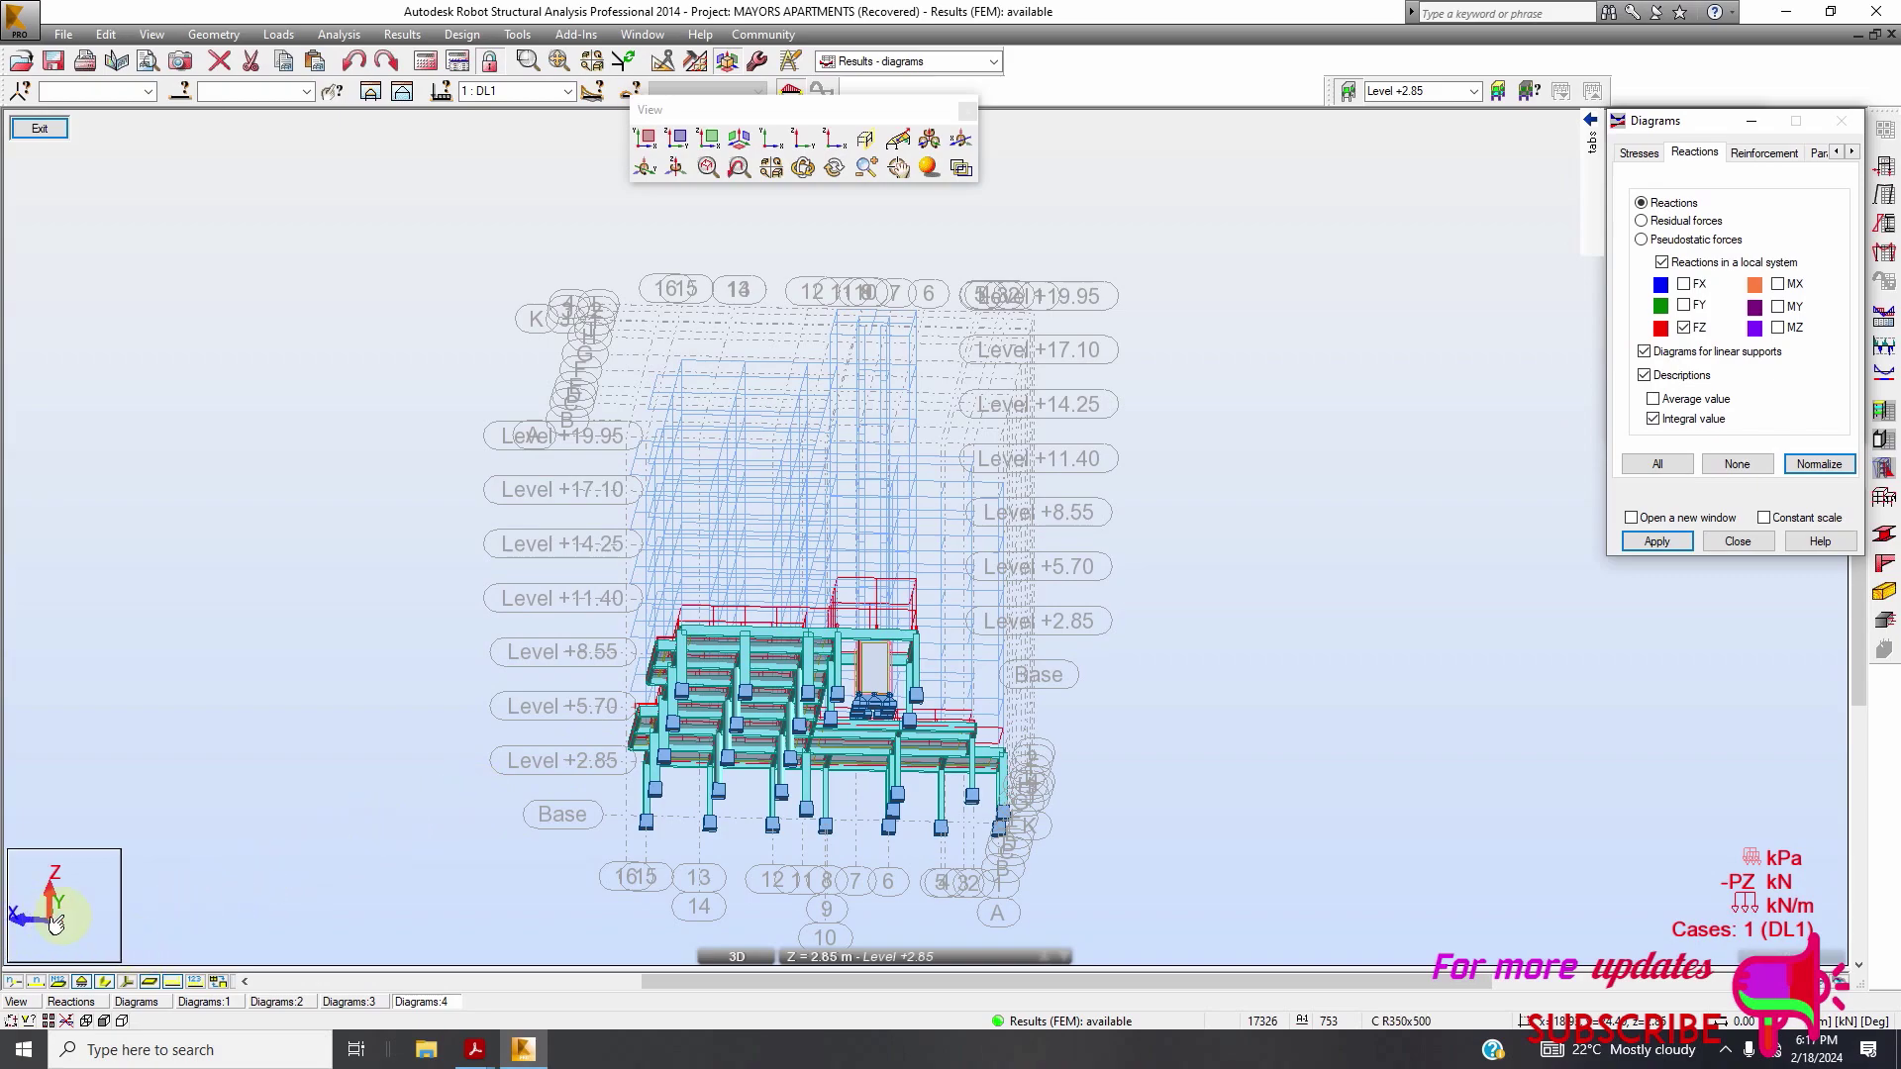
left_click(1663, 539)
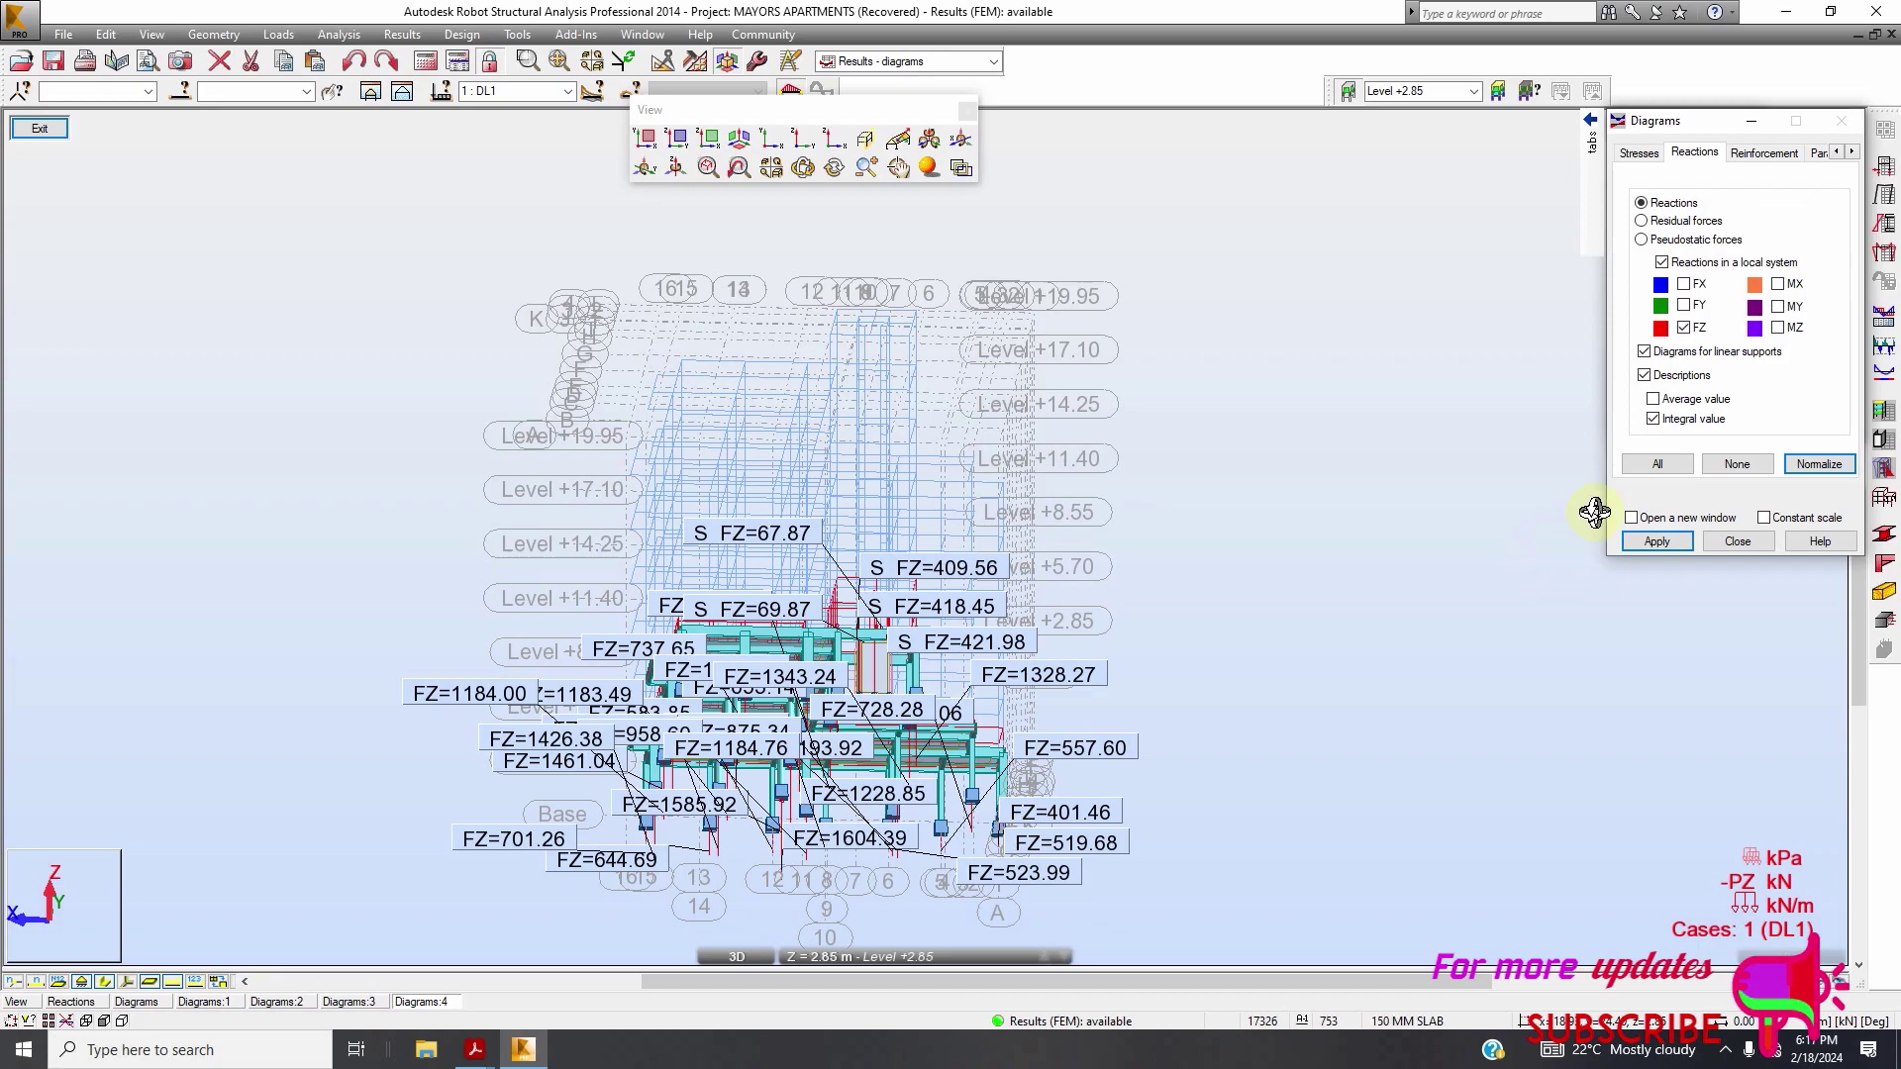
Turn on the Fx Force and My Moment member diagrams and apply them to the view
left_click(1836, 154)
left_click(1836, 155)
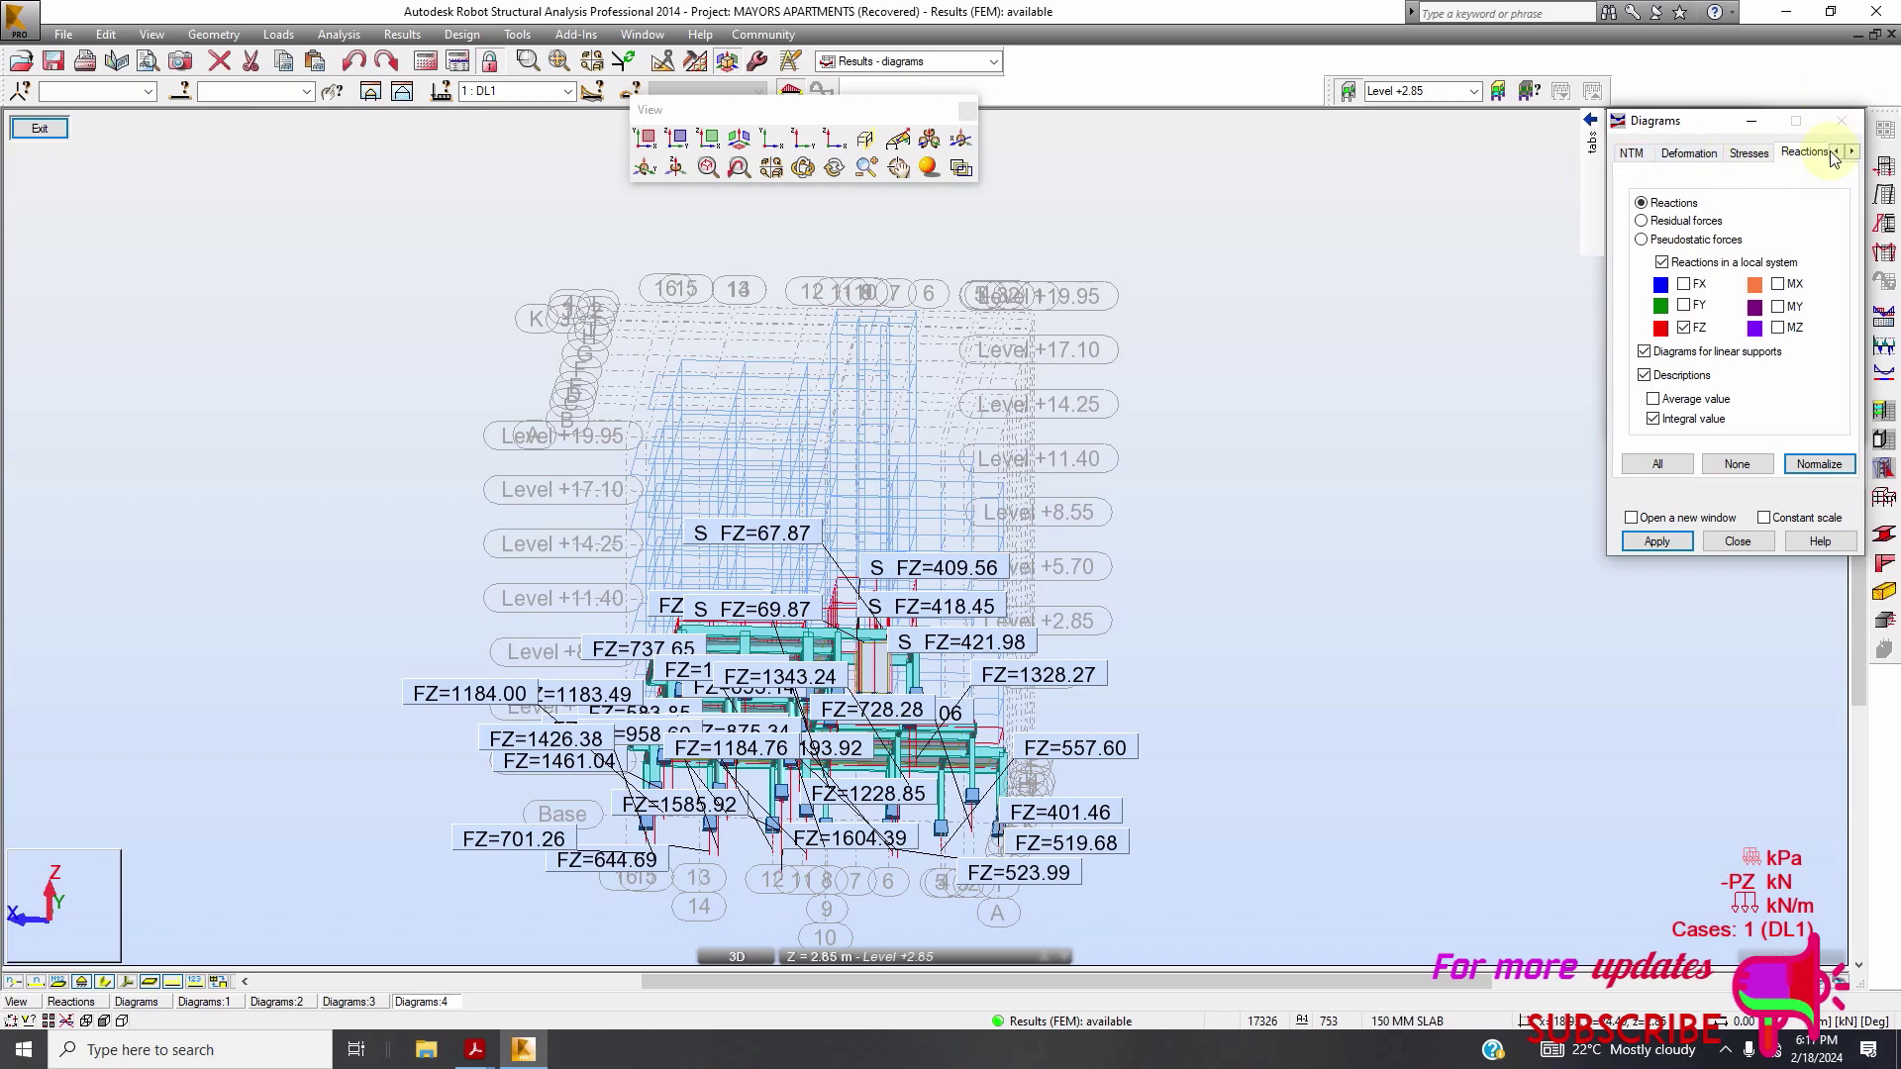
left_click(1634, 157)
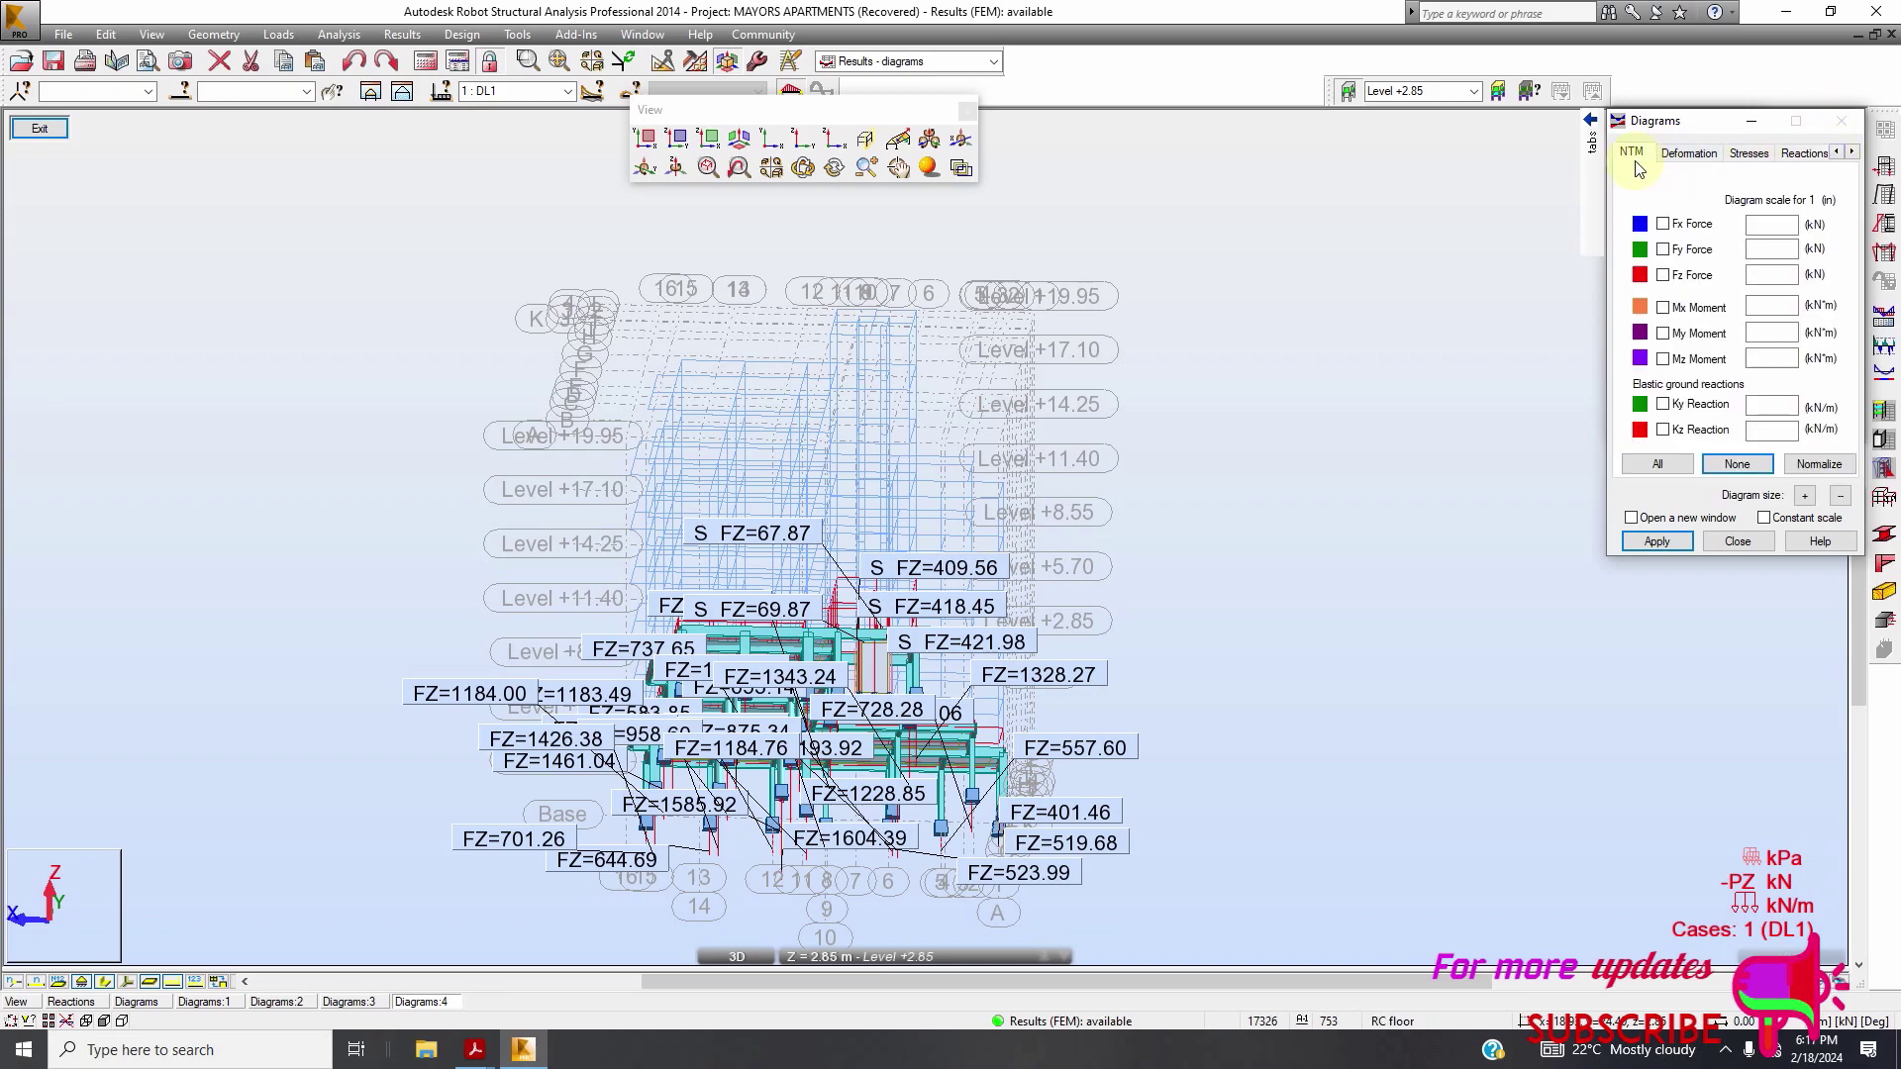
left_click(1664, 224)
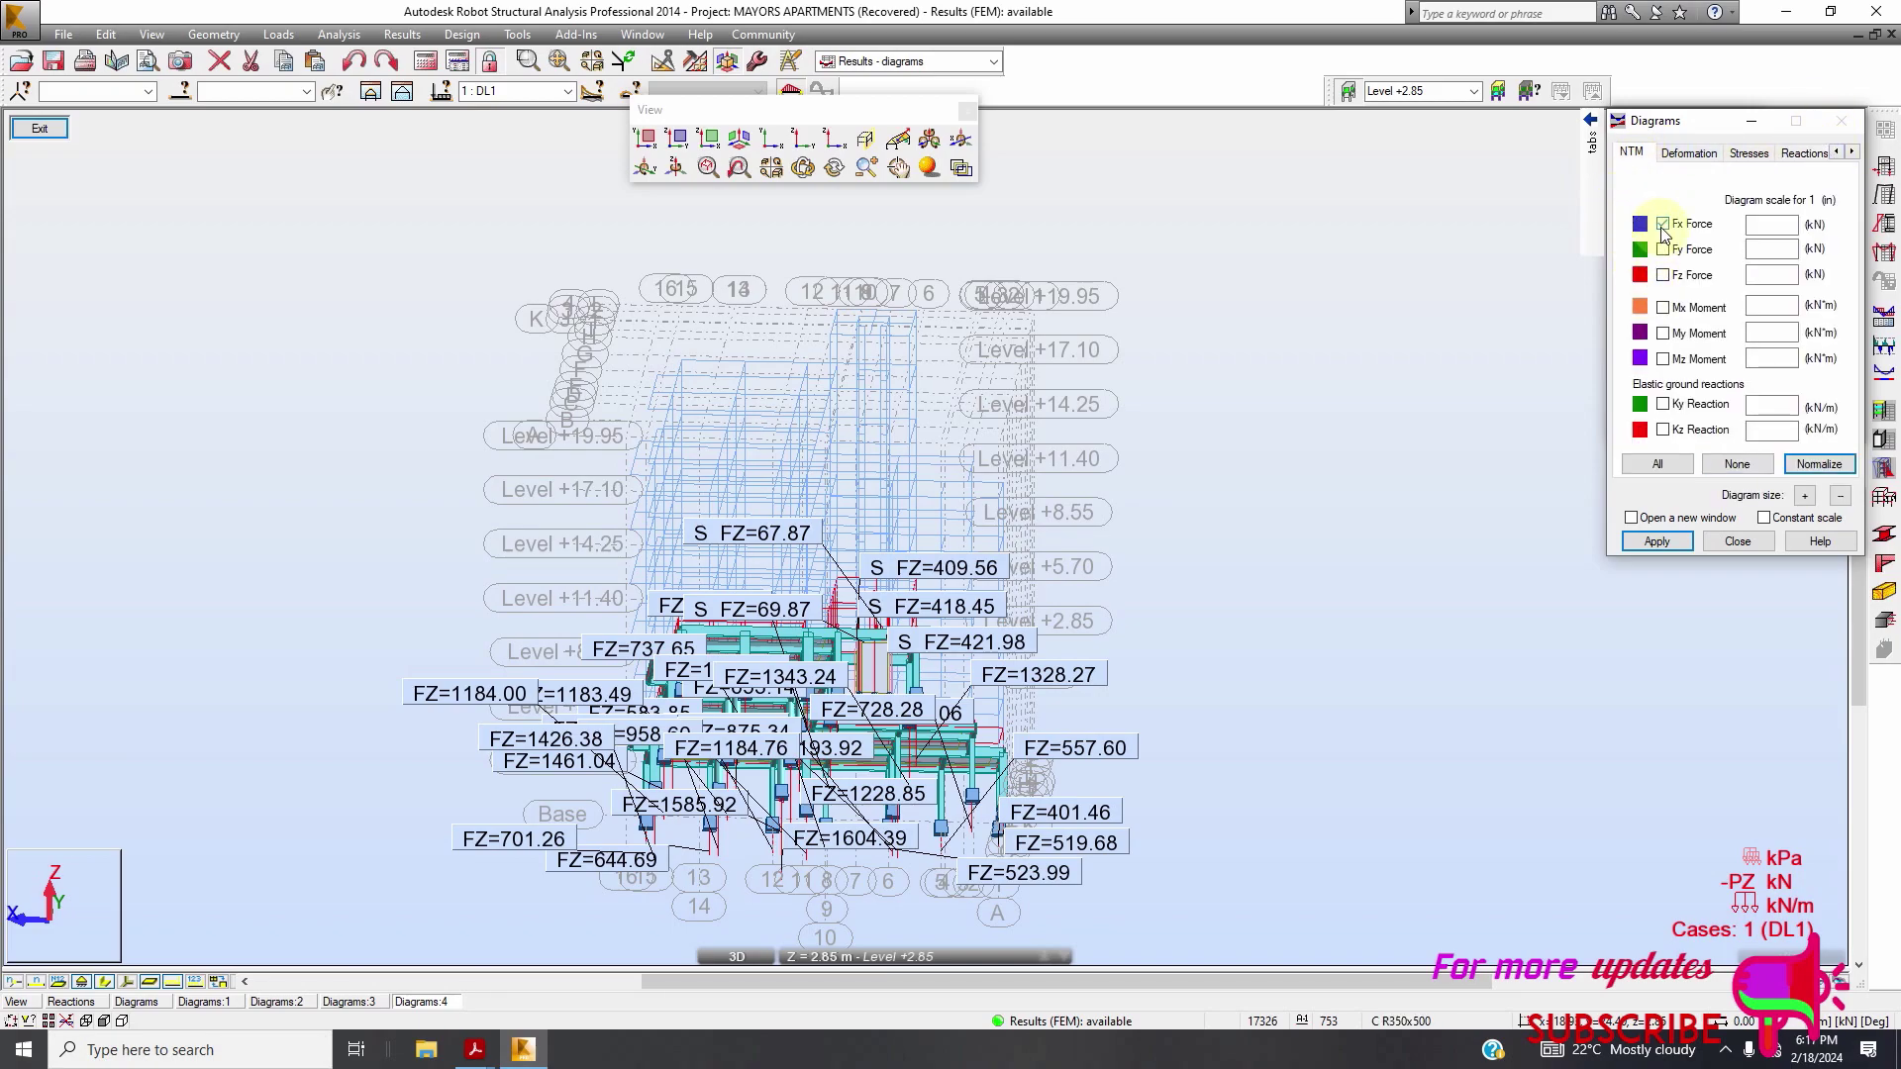
left_click(1664, 334)
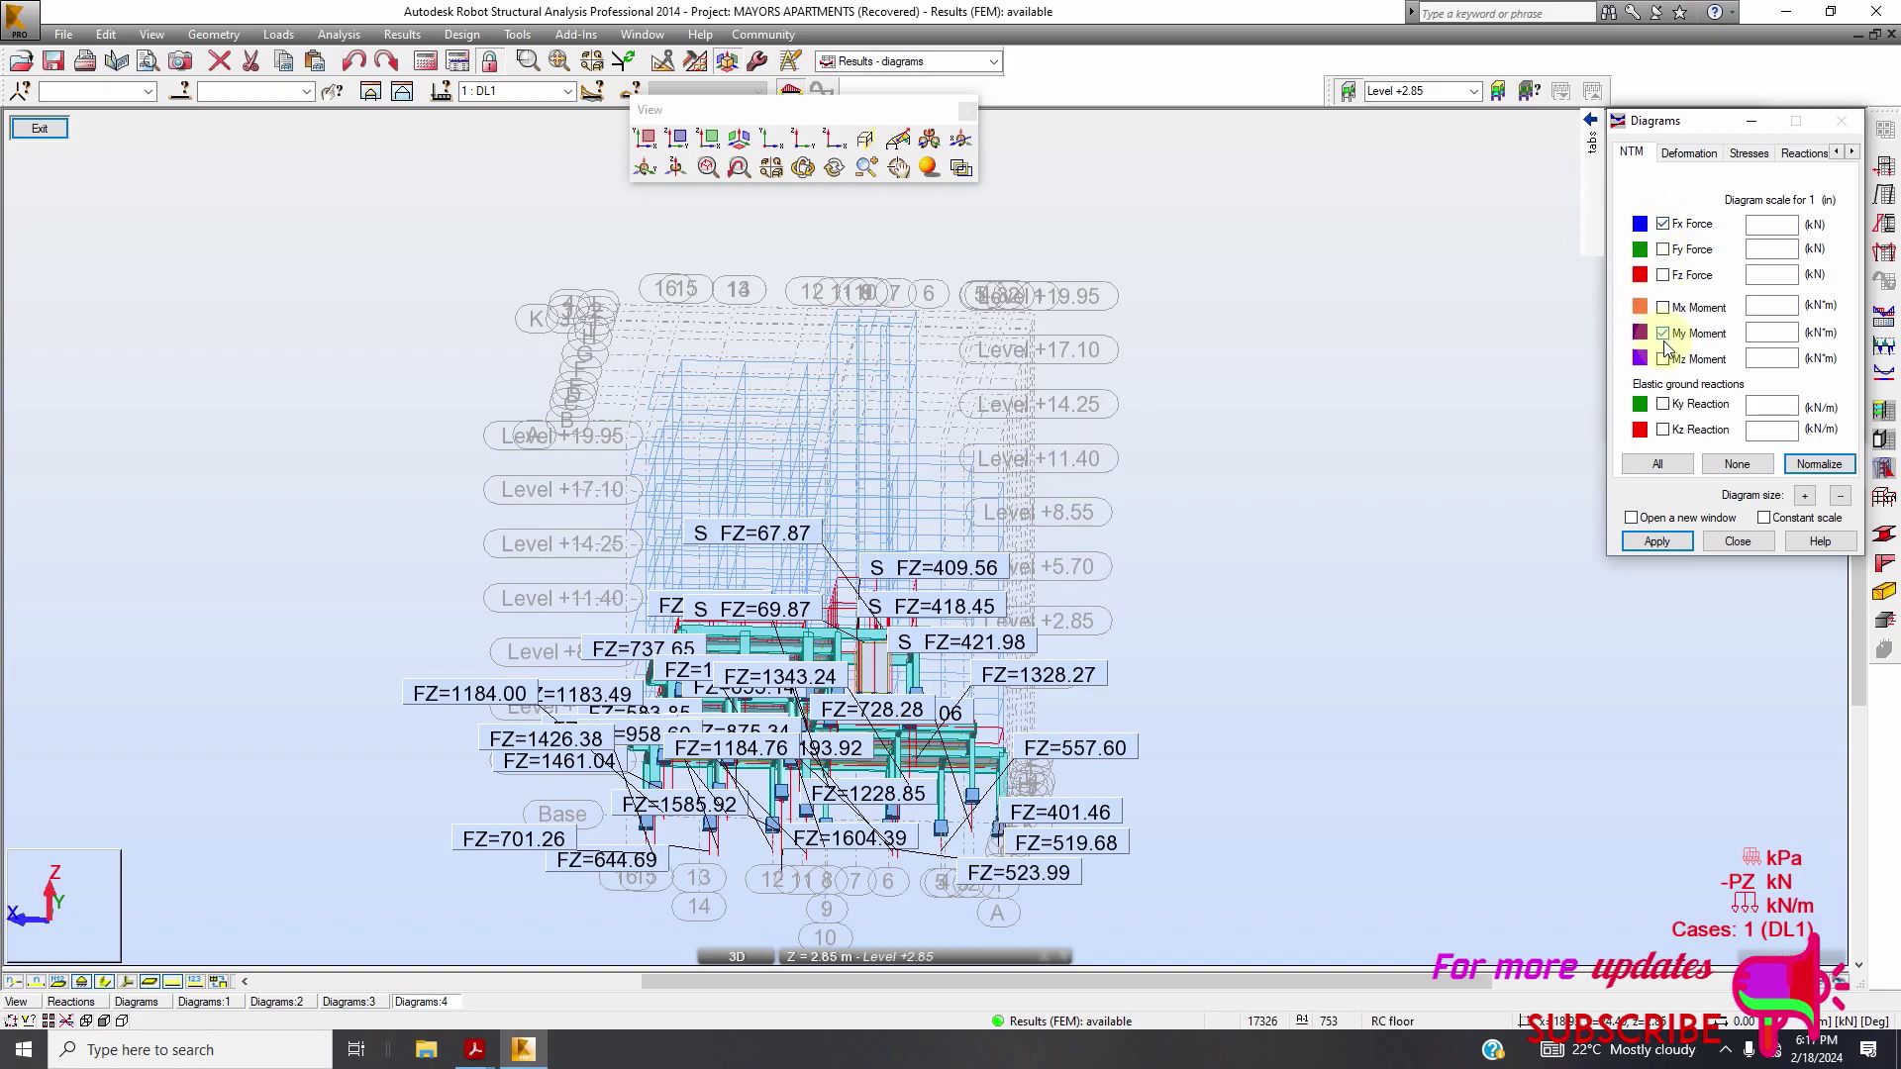
left_click(1674, 540)
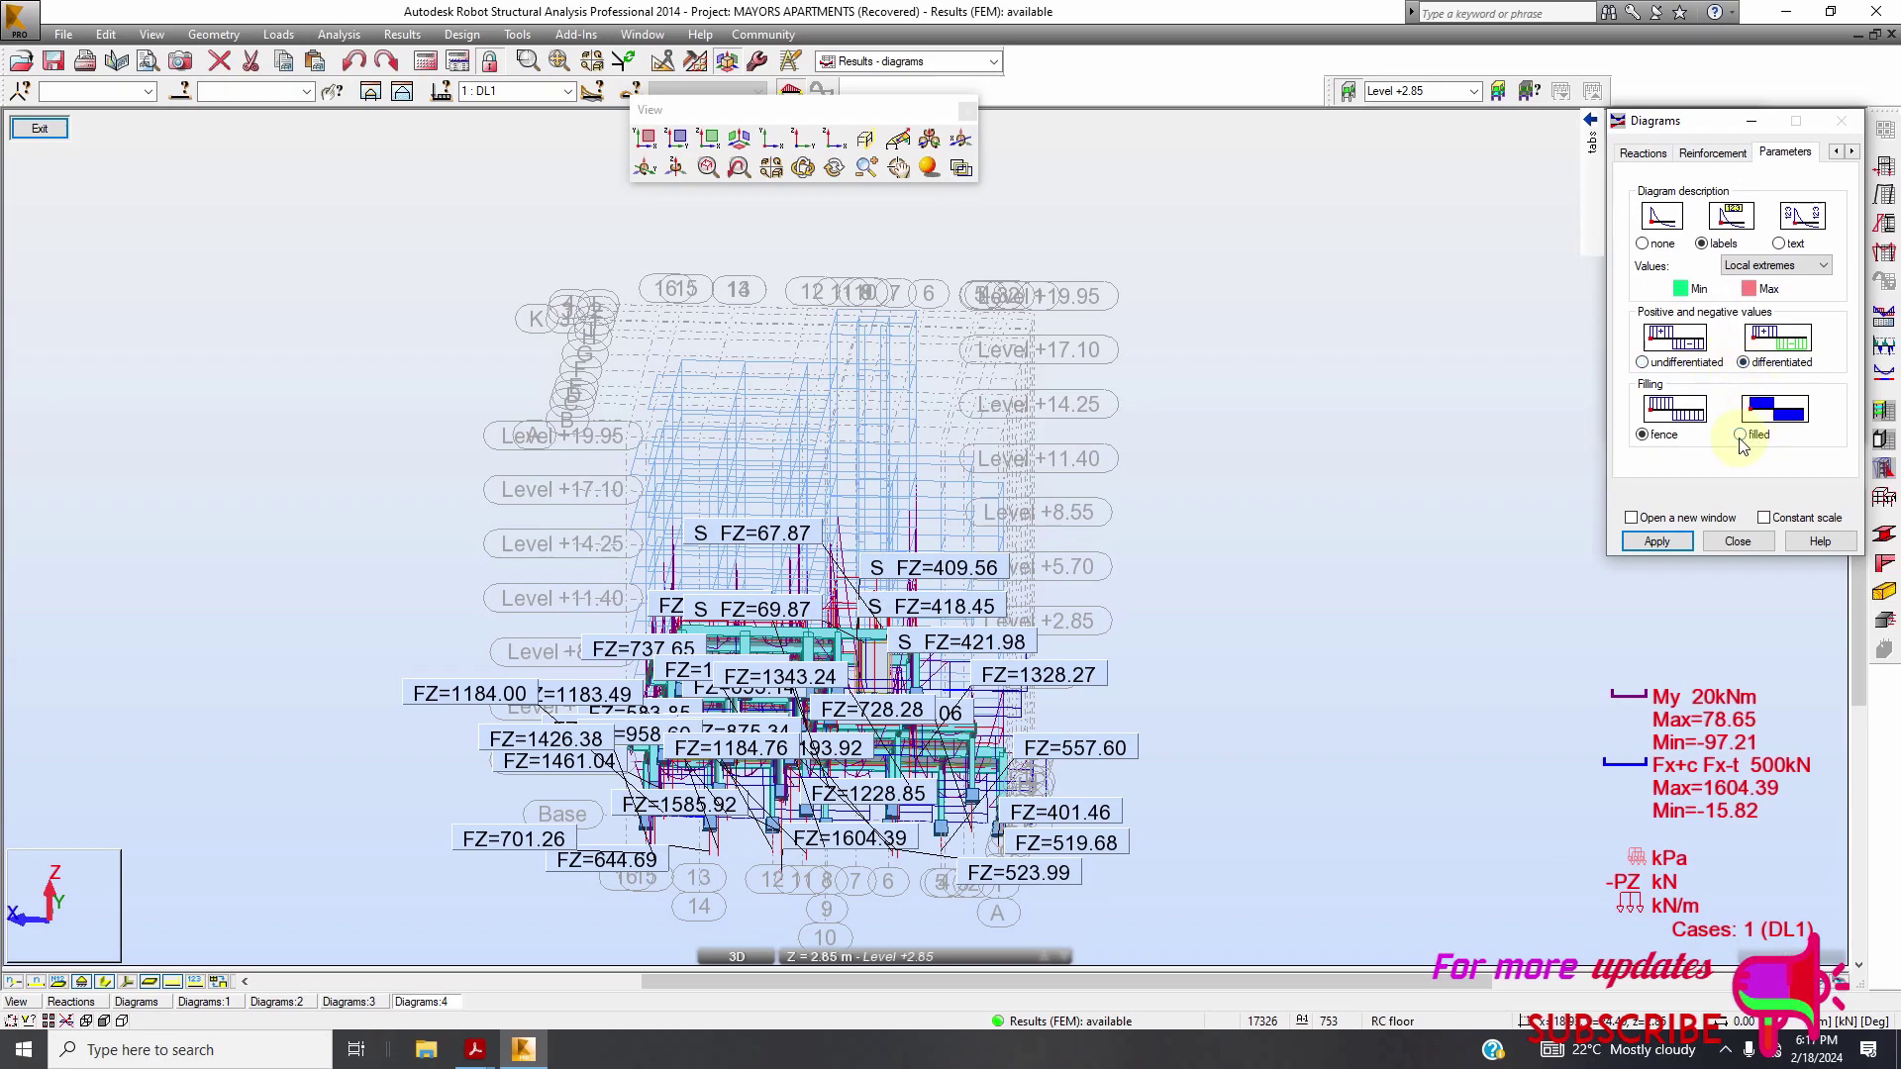
Apply filled diagrams, with labels limited to global extremes and a constant scale
left_click(1741, 435)
left_click(1657, 543)
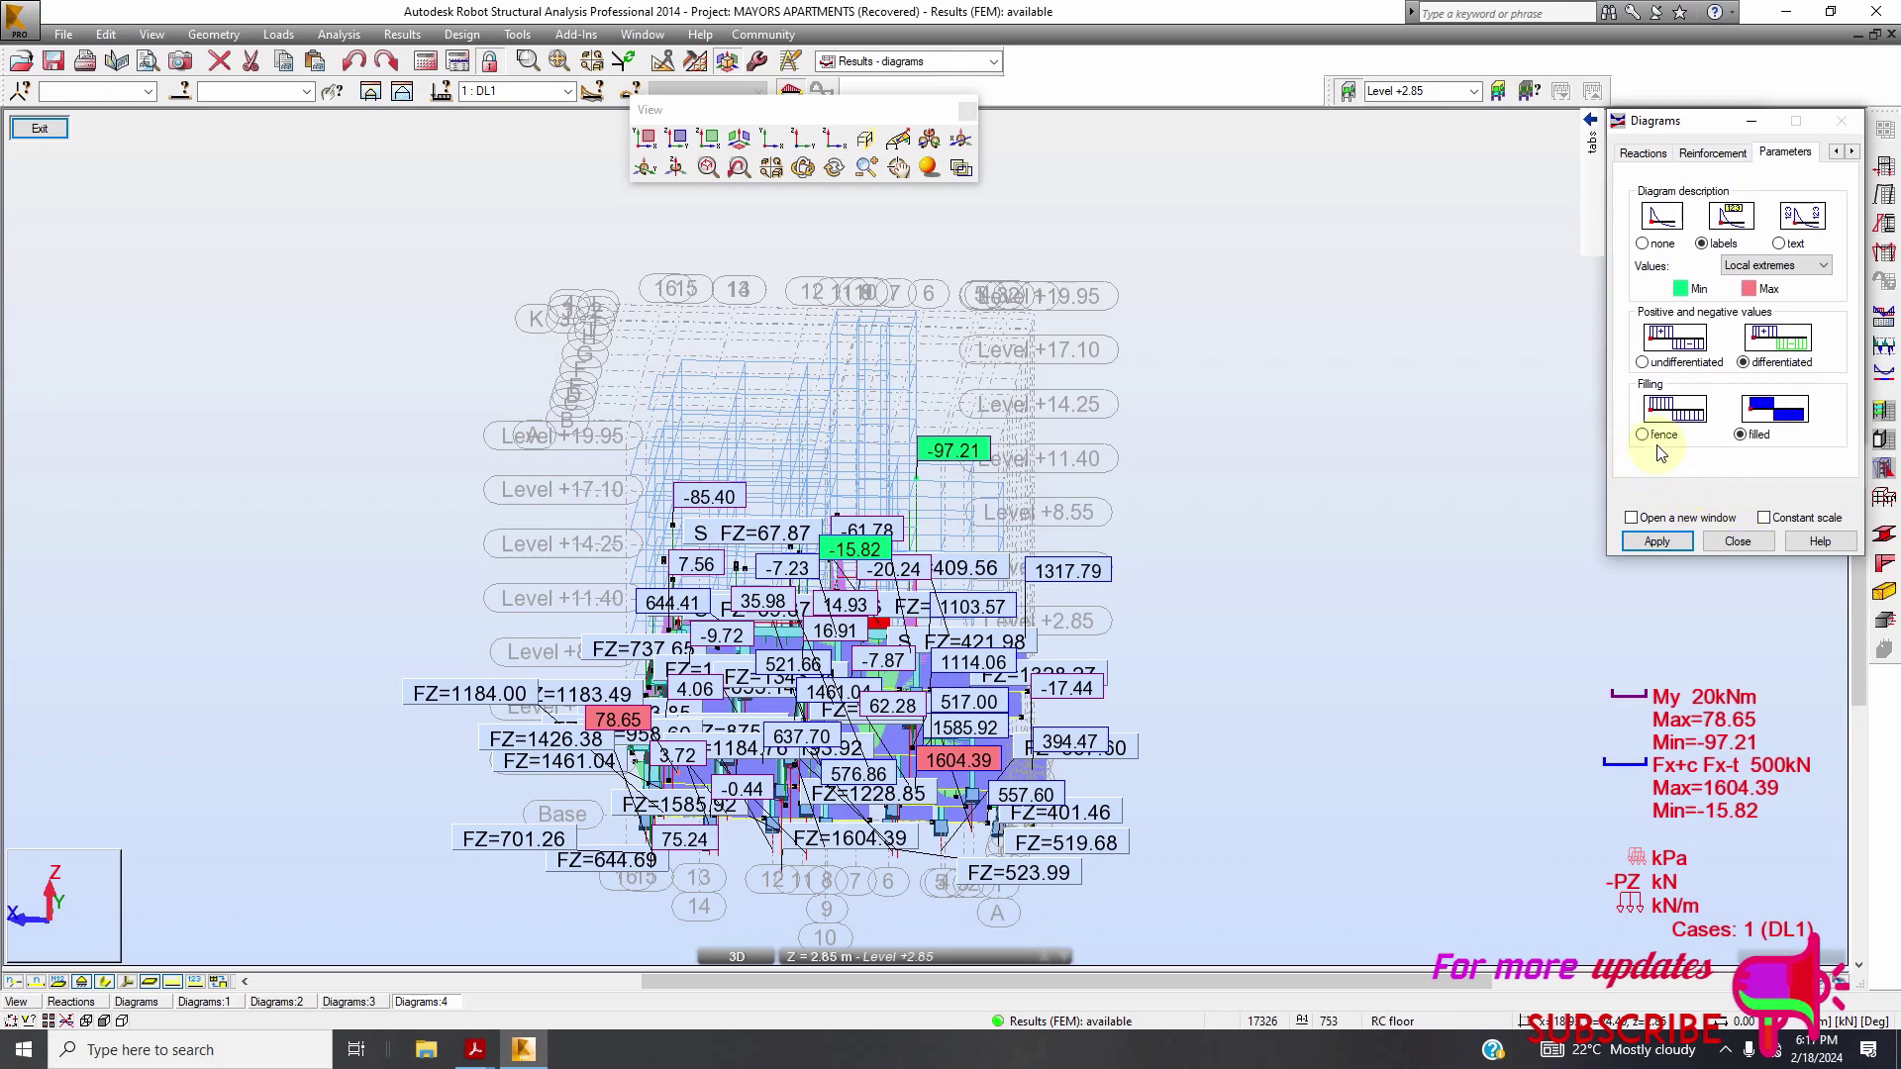
left_click(1803, 266)
left_click(1778, 315)
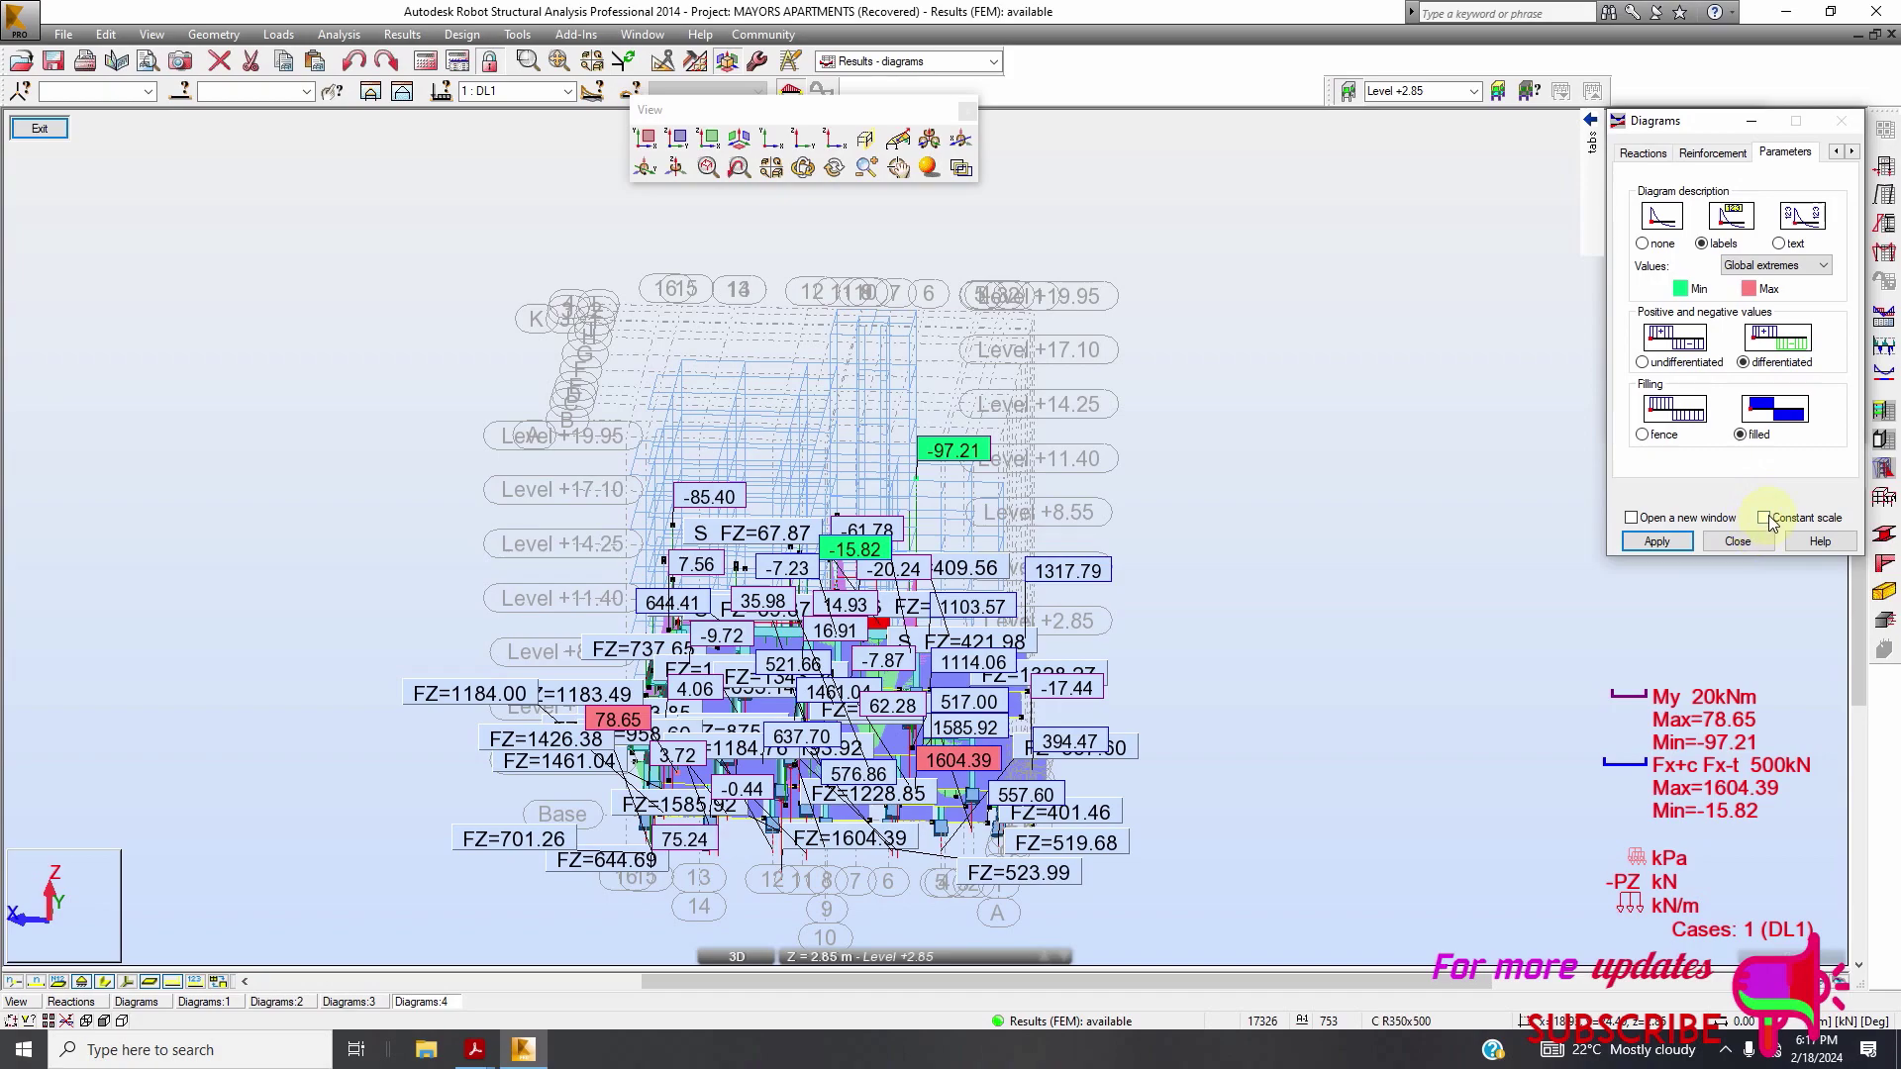
left_click(1655, 544)
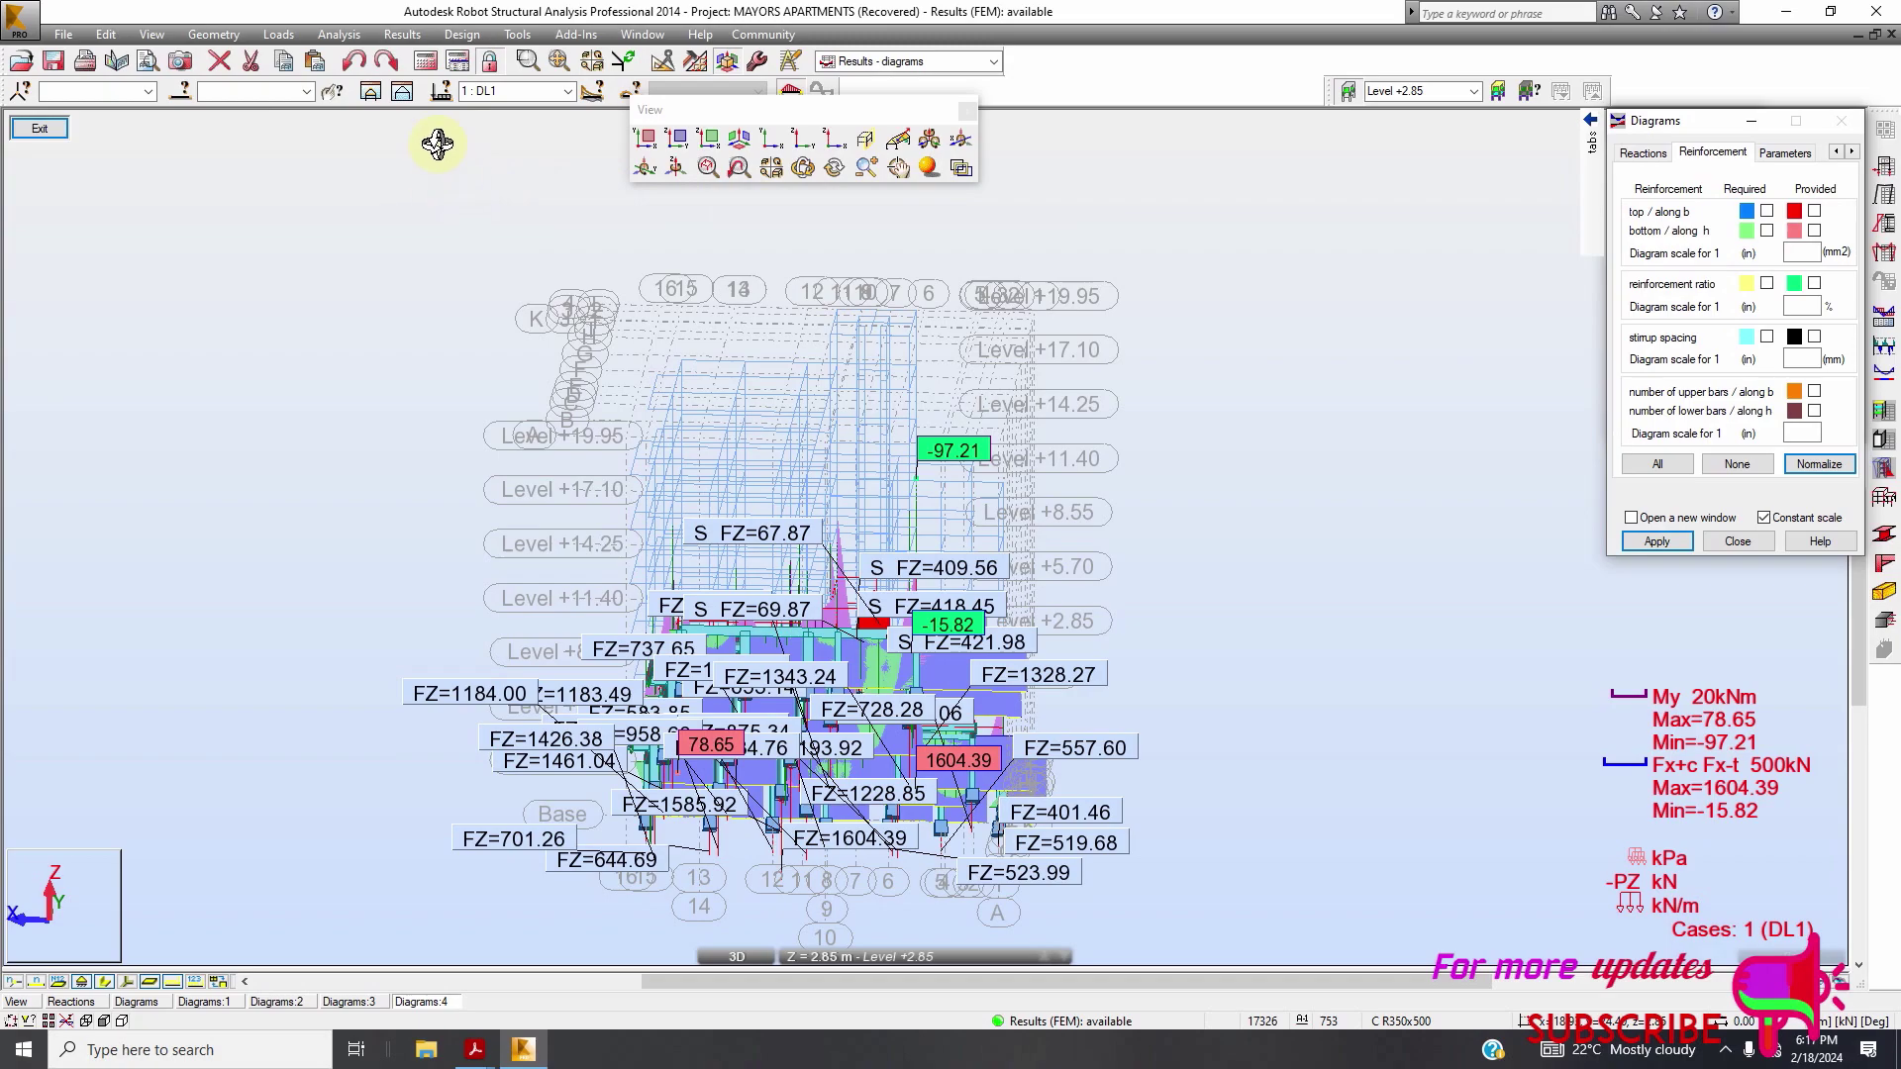
Leave the isolated diagram window and switch to the Geometry layout
left_click(400, 93)
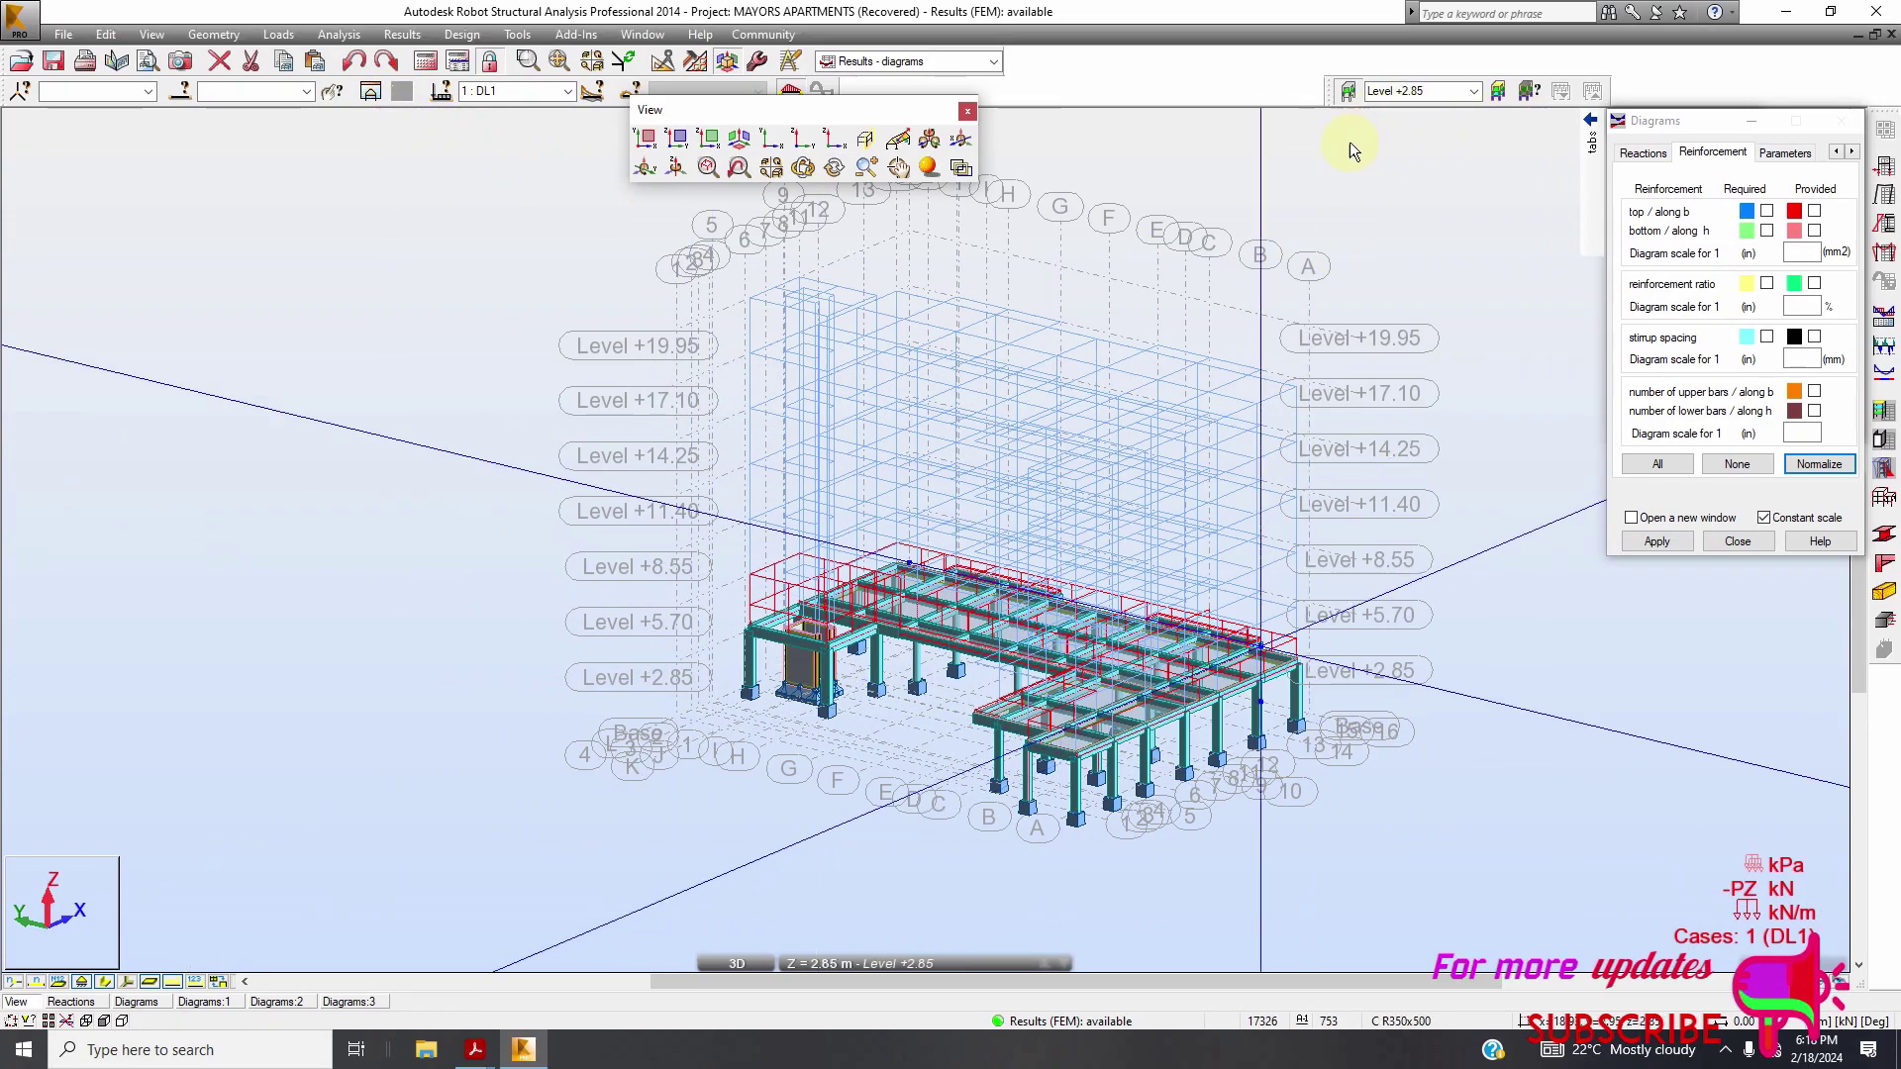
left_click(1475, 92)
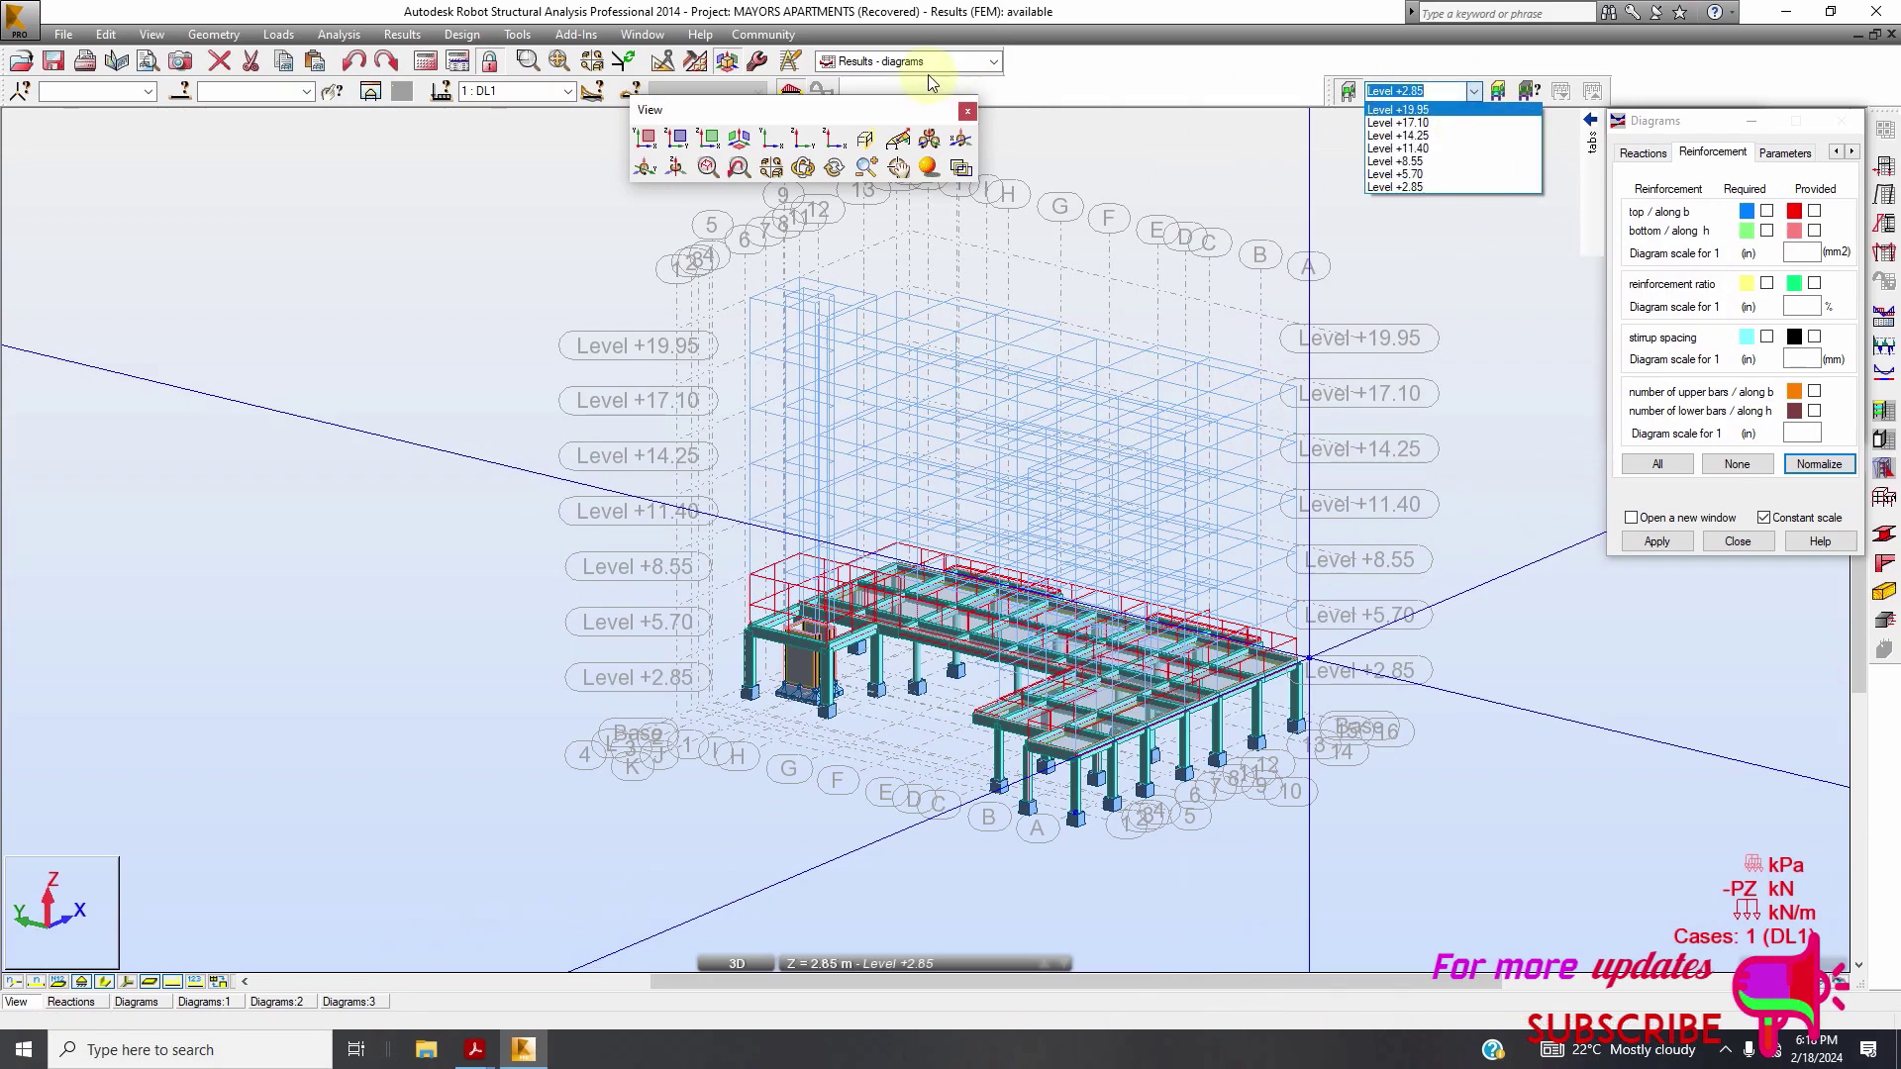
left_click(994, 60)
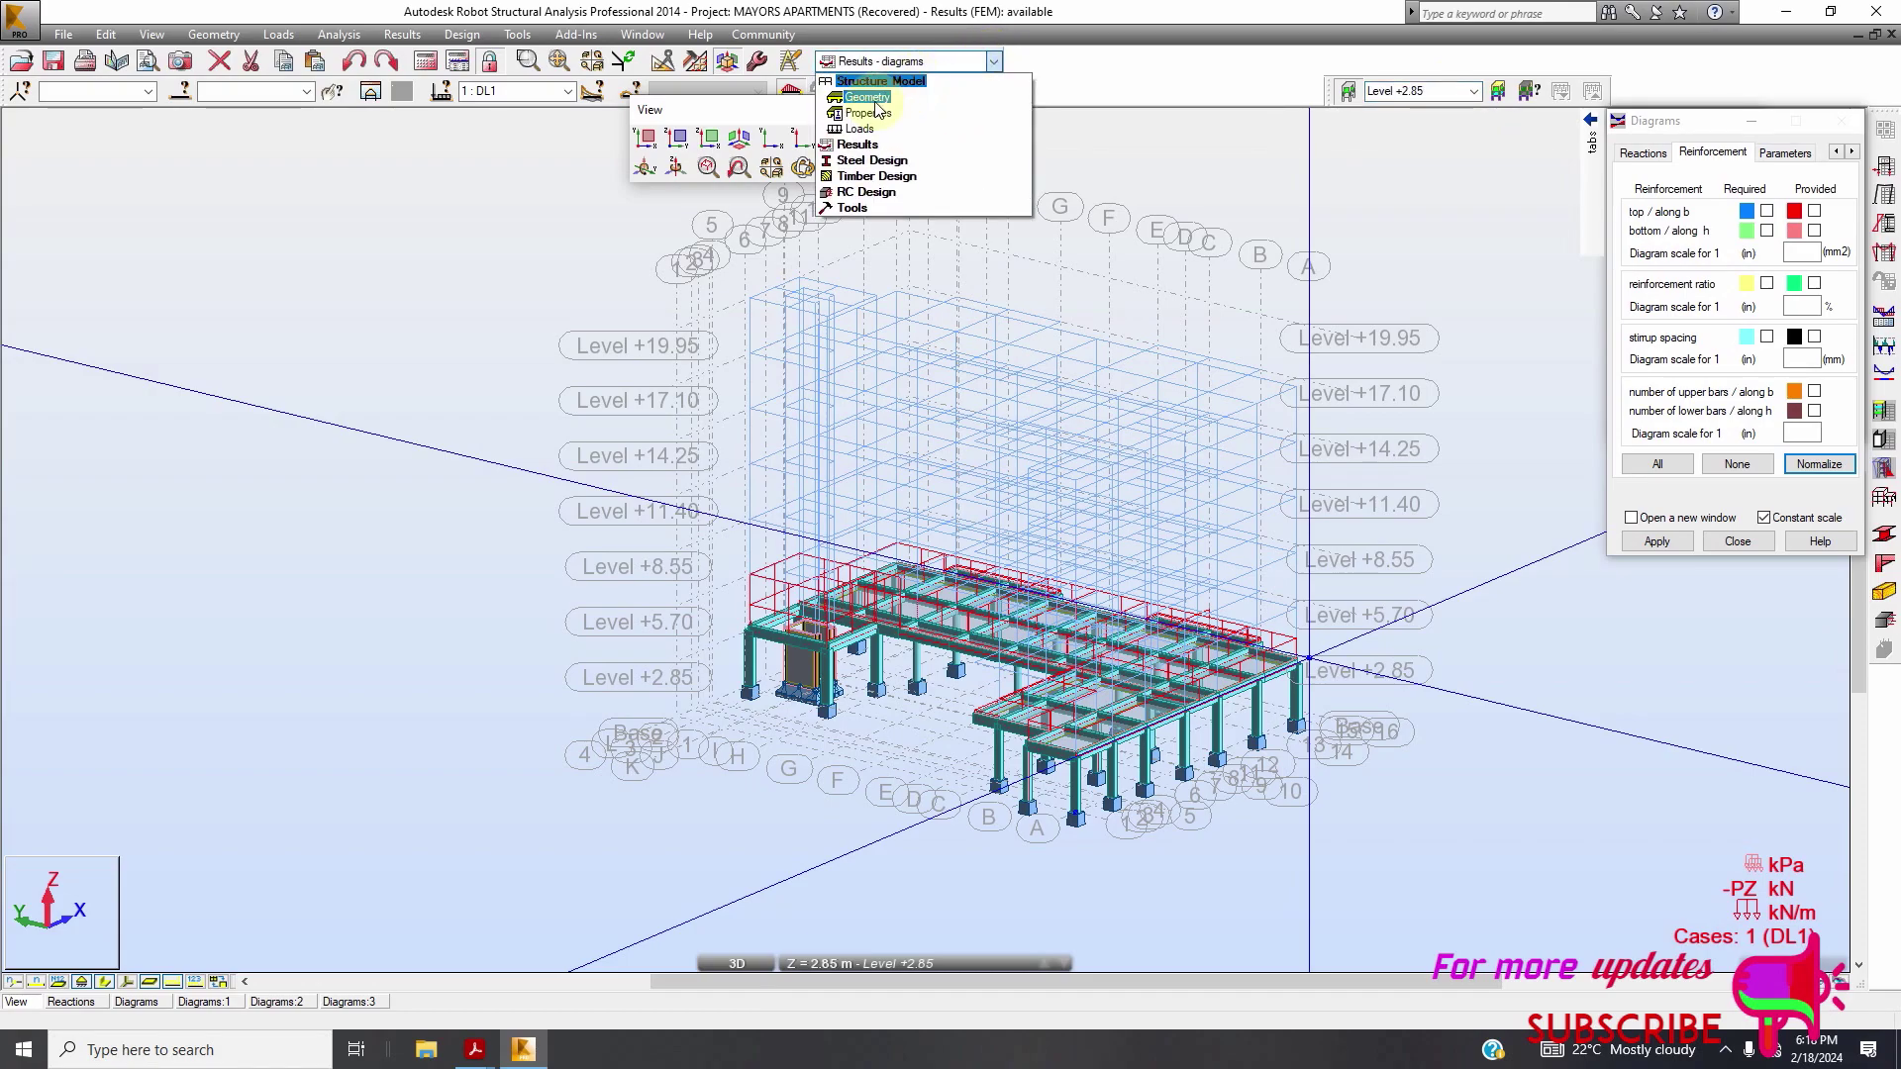
left_click(876, 114)
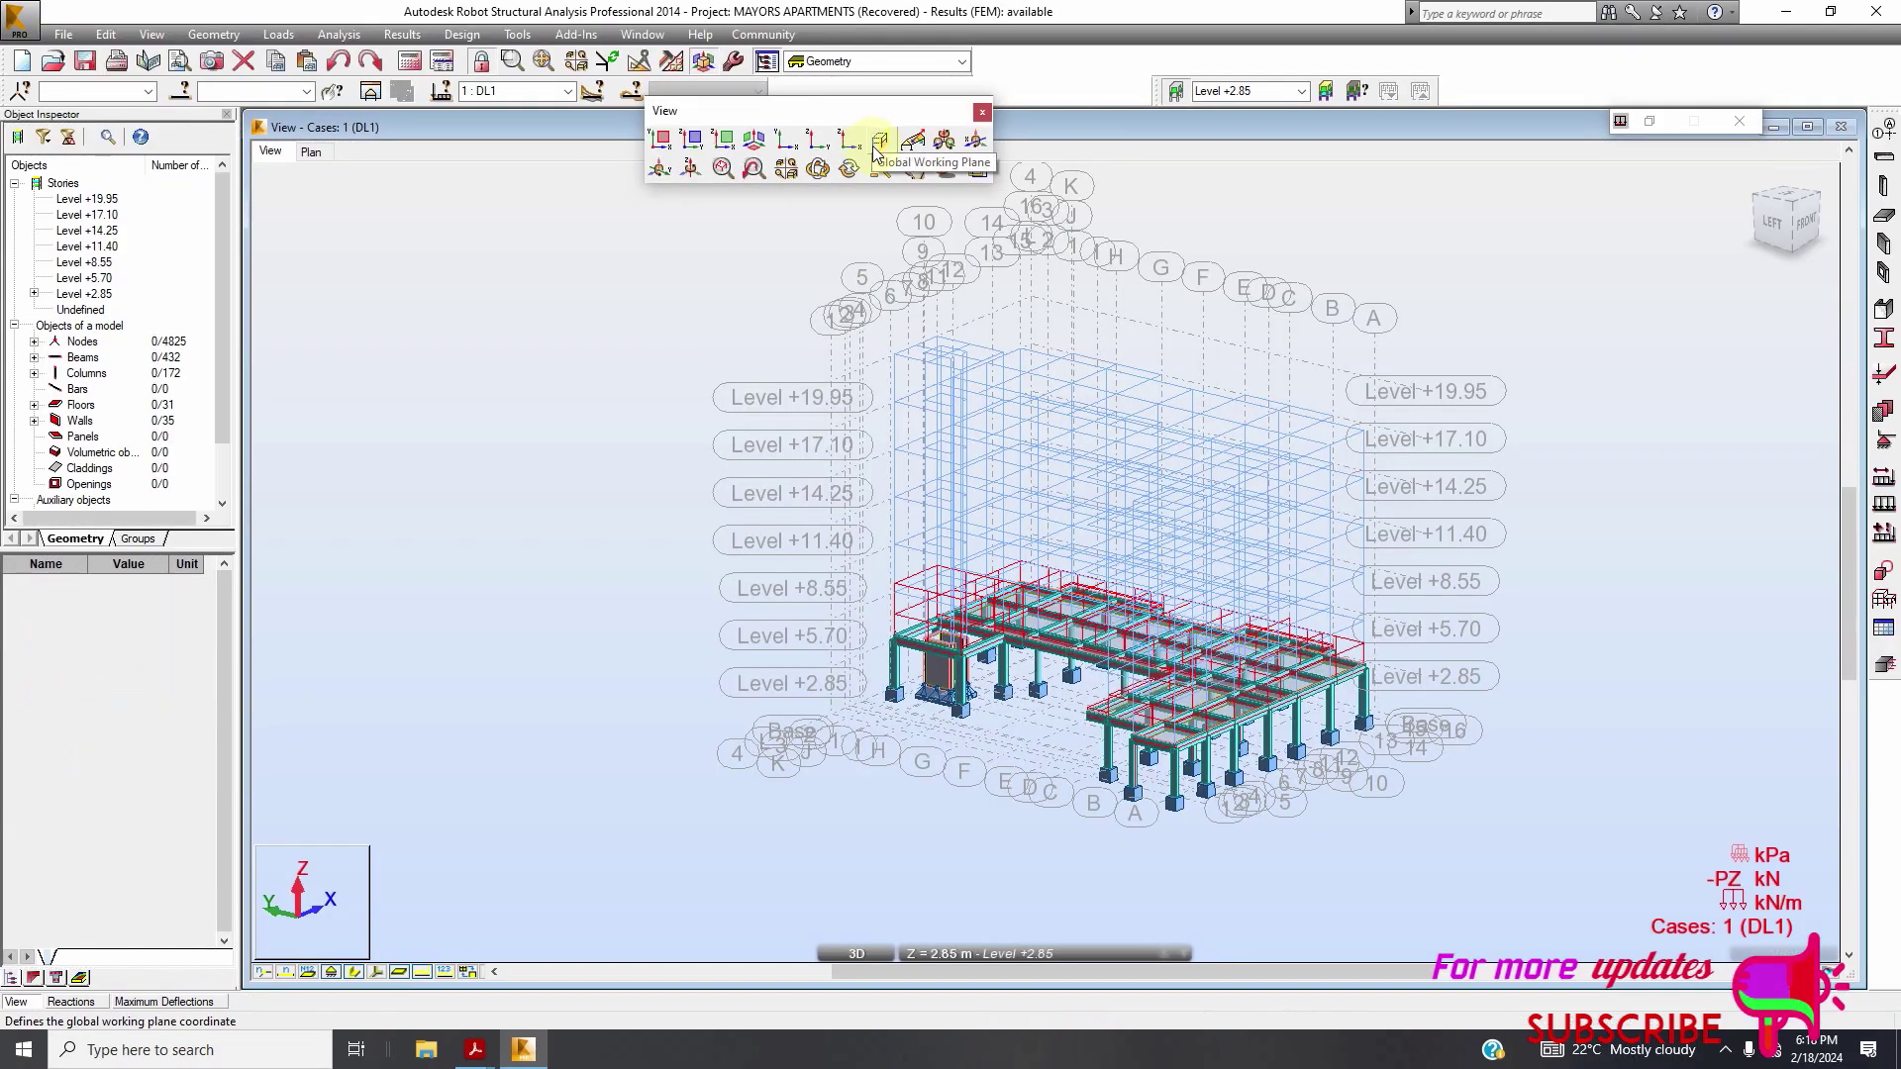
left_click(877, 145)
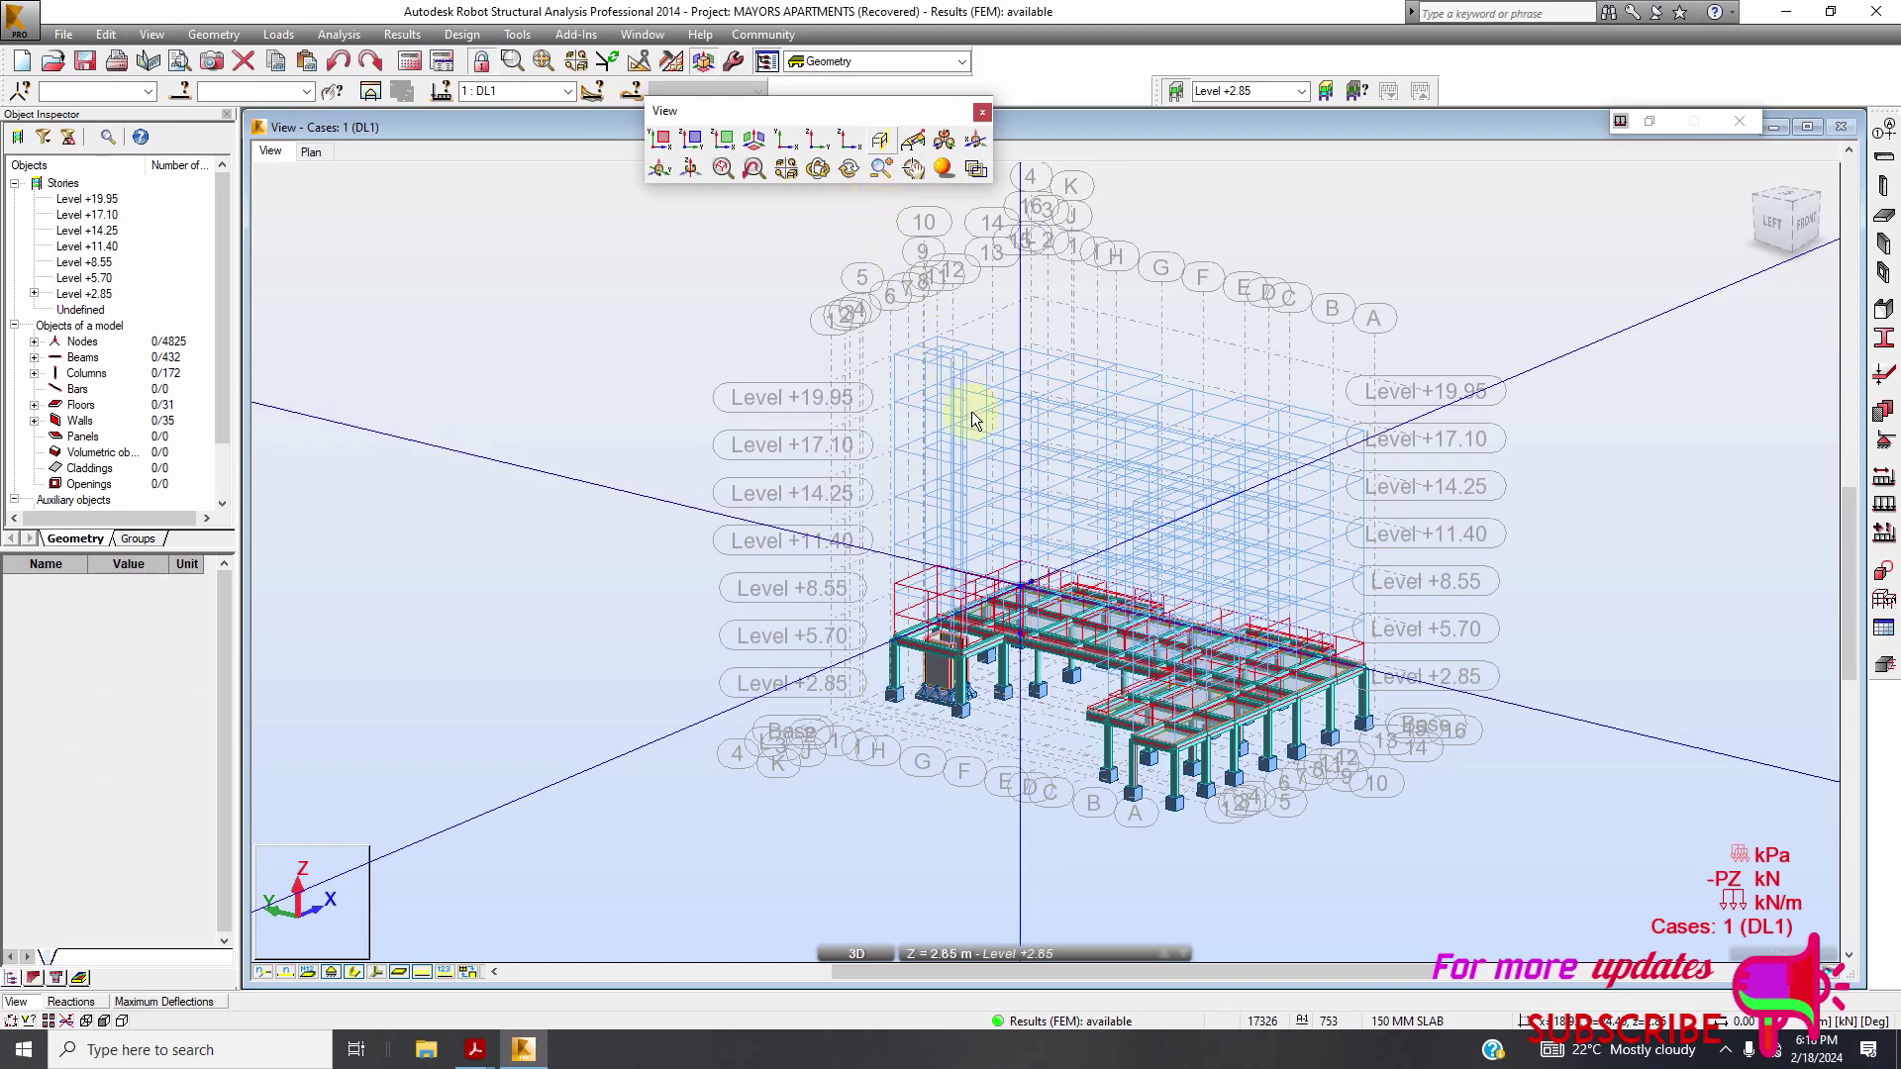
Switch the load case to 2: LL1 and back to 1: DL1
left_click(575, 93)
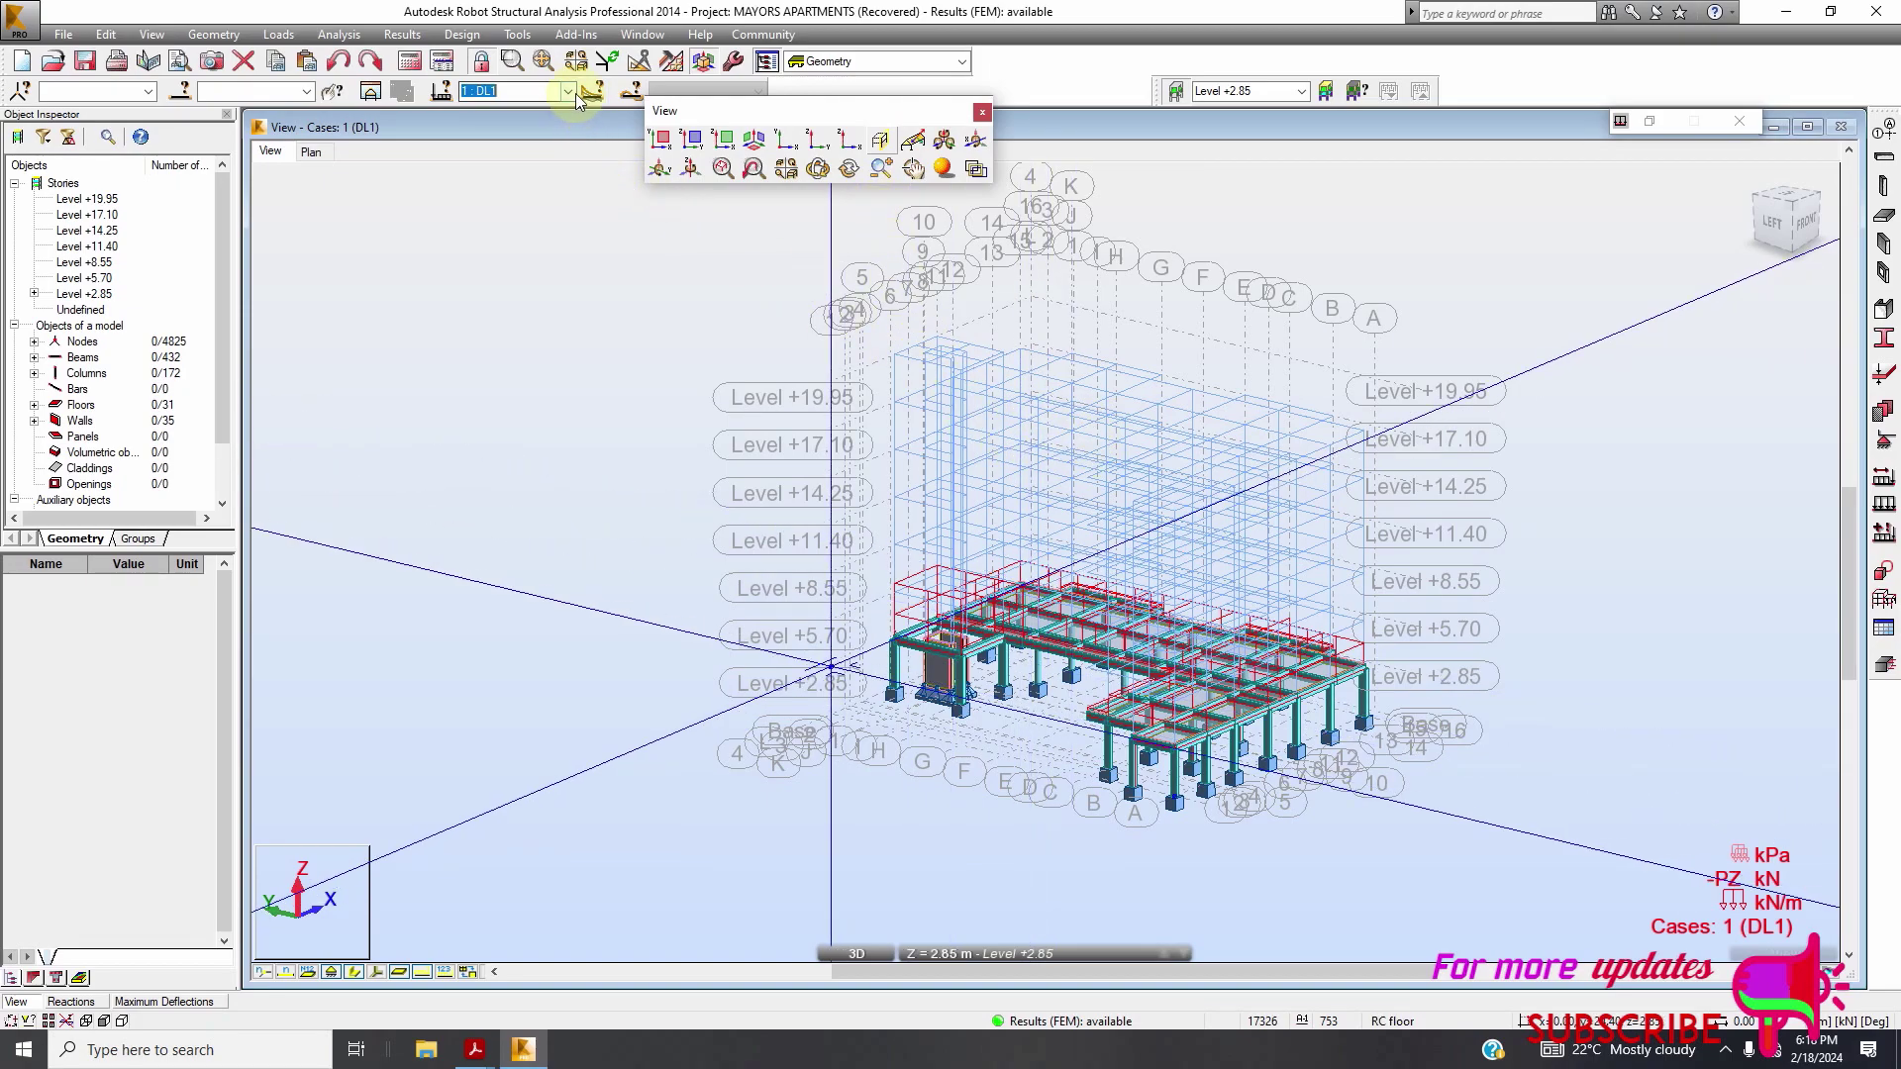
left_click(574, 93)
left_click(542, 122)
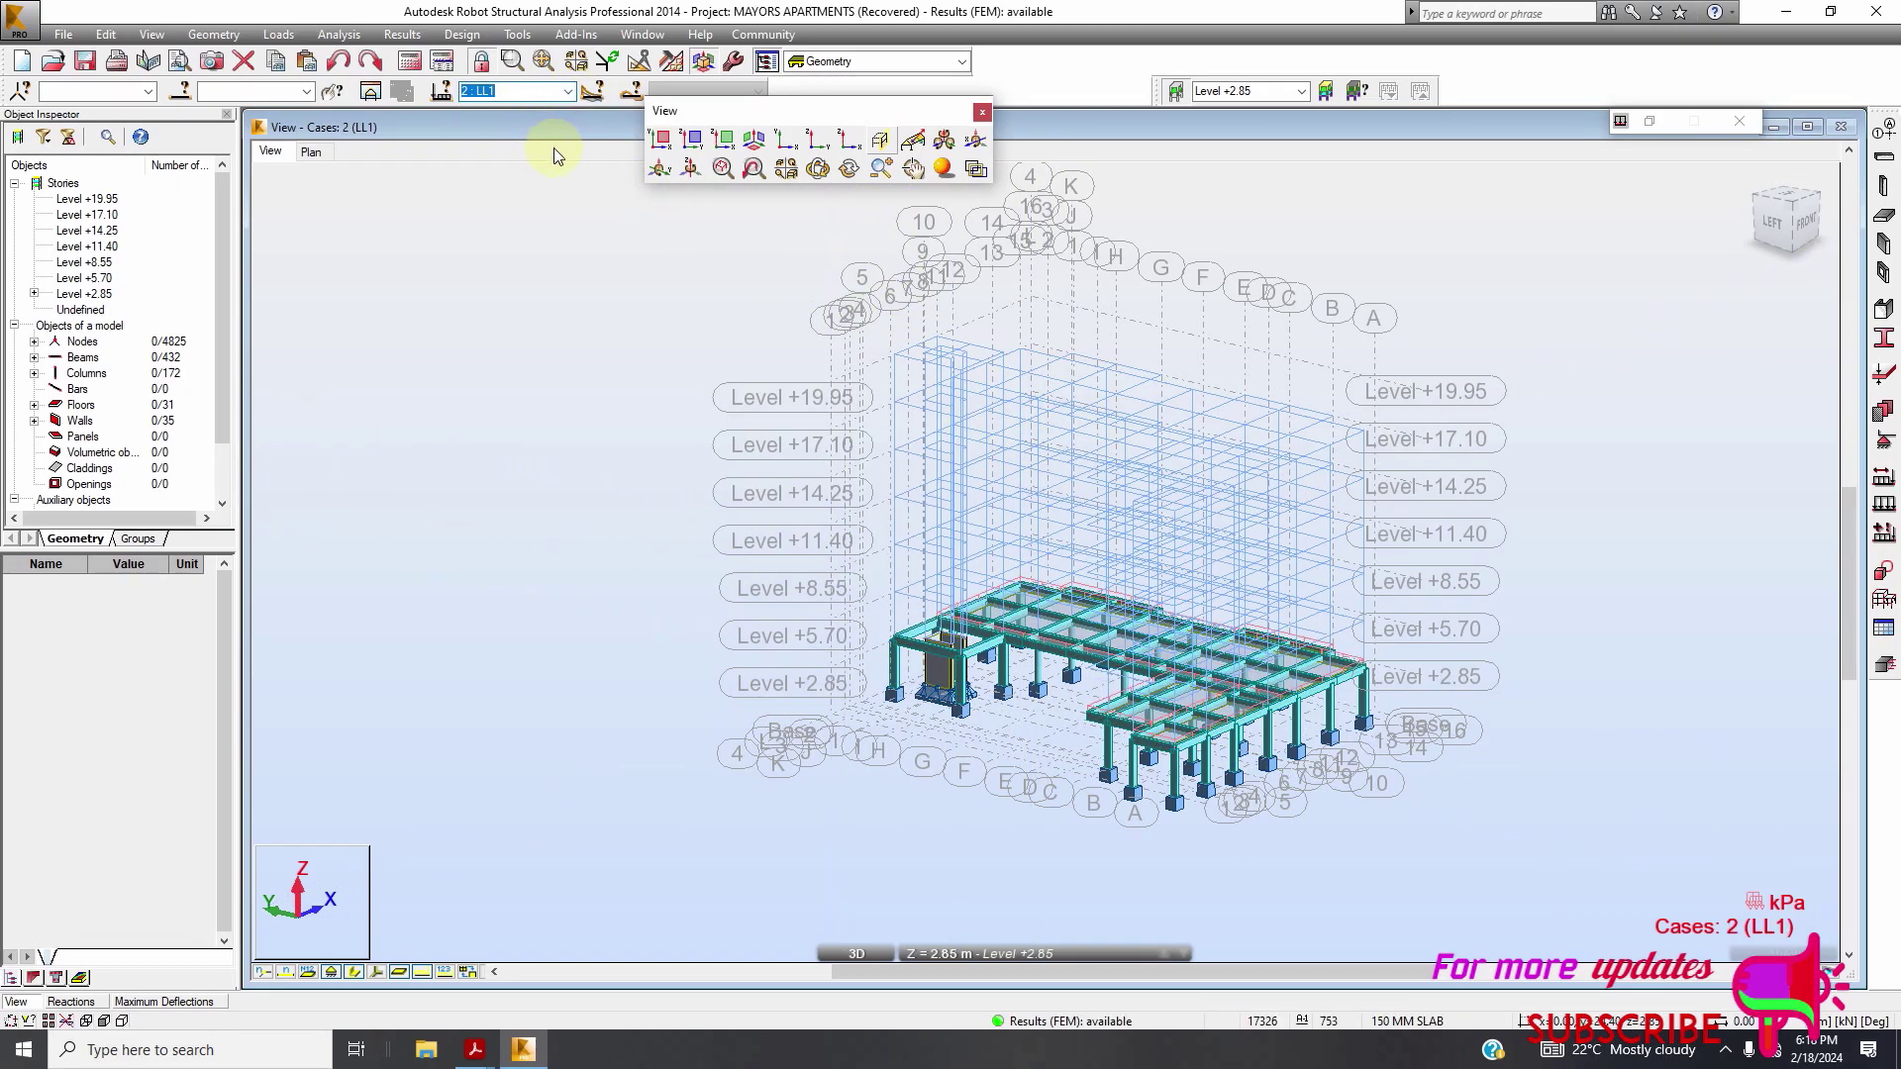
left_click(577, 89)
left_click(555, 109)
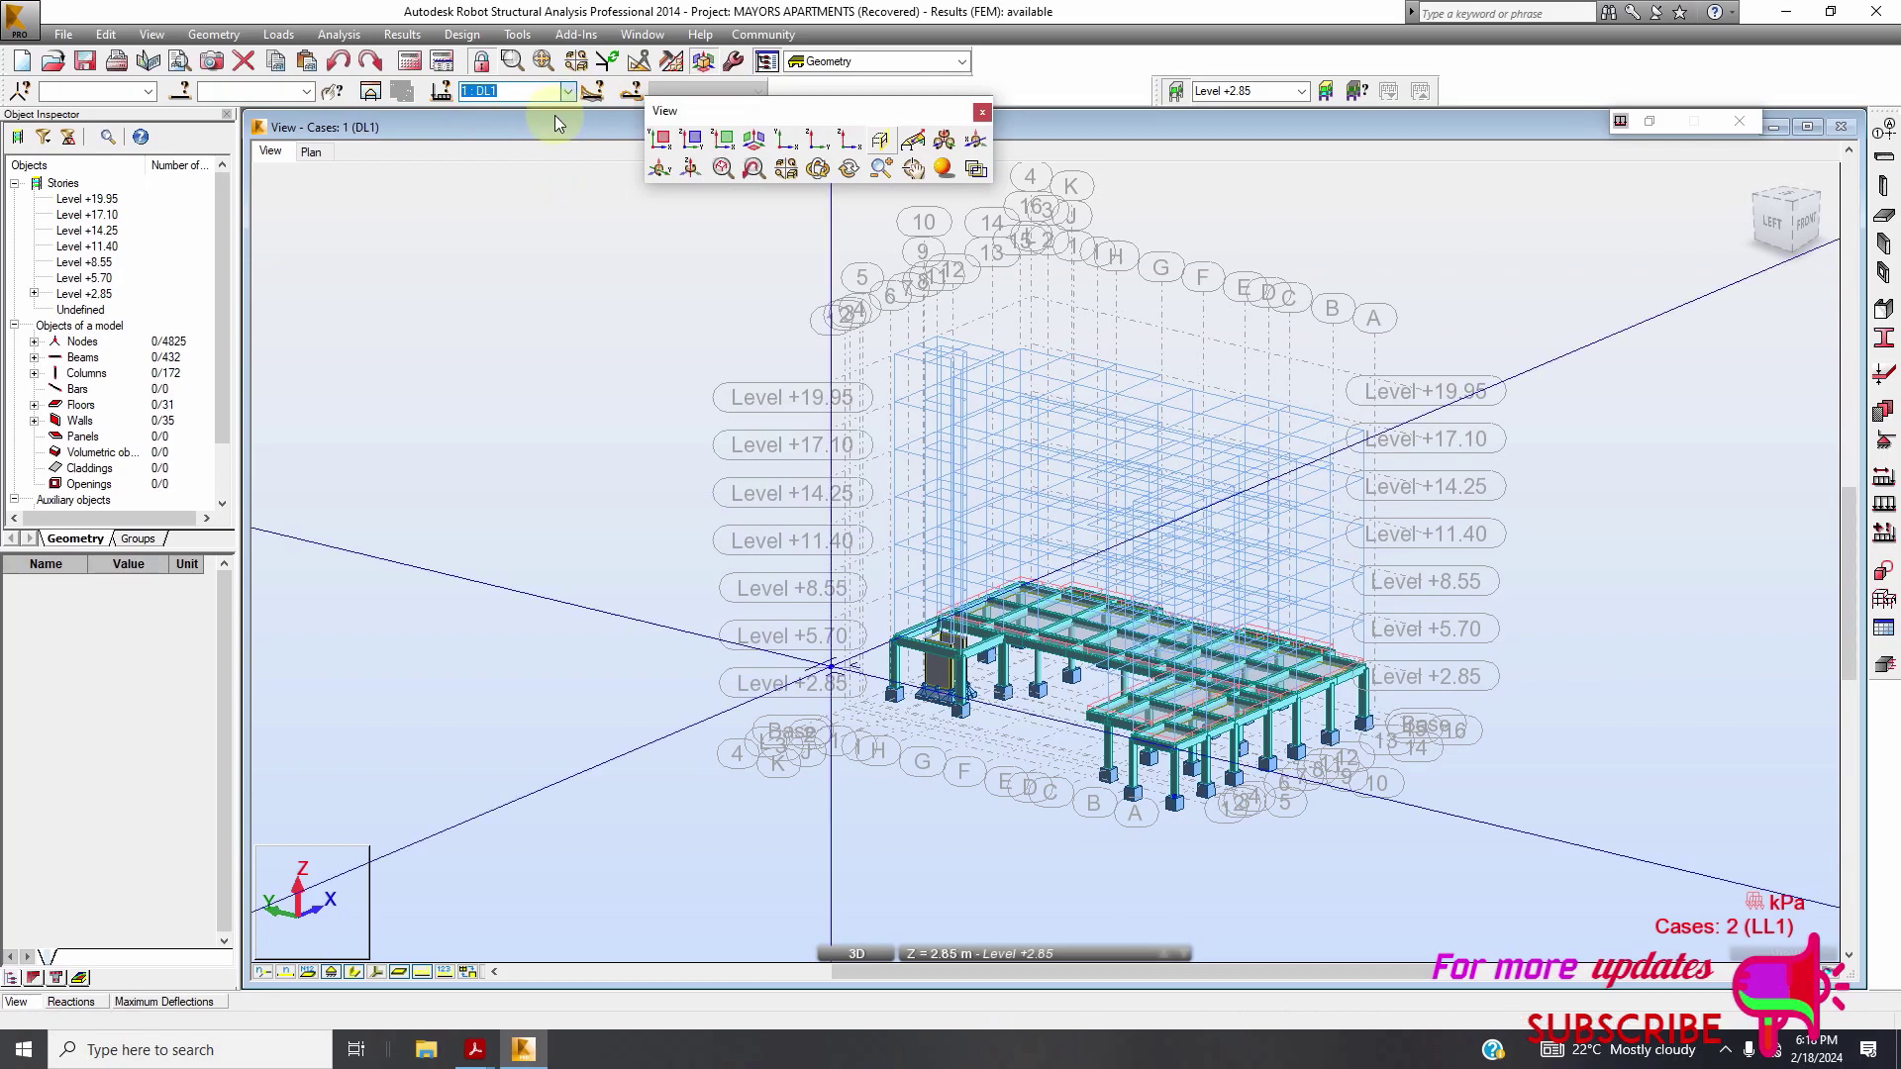
Switch back to the Results - diagrams layout
left_click(960, 62)
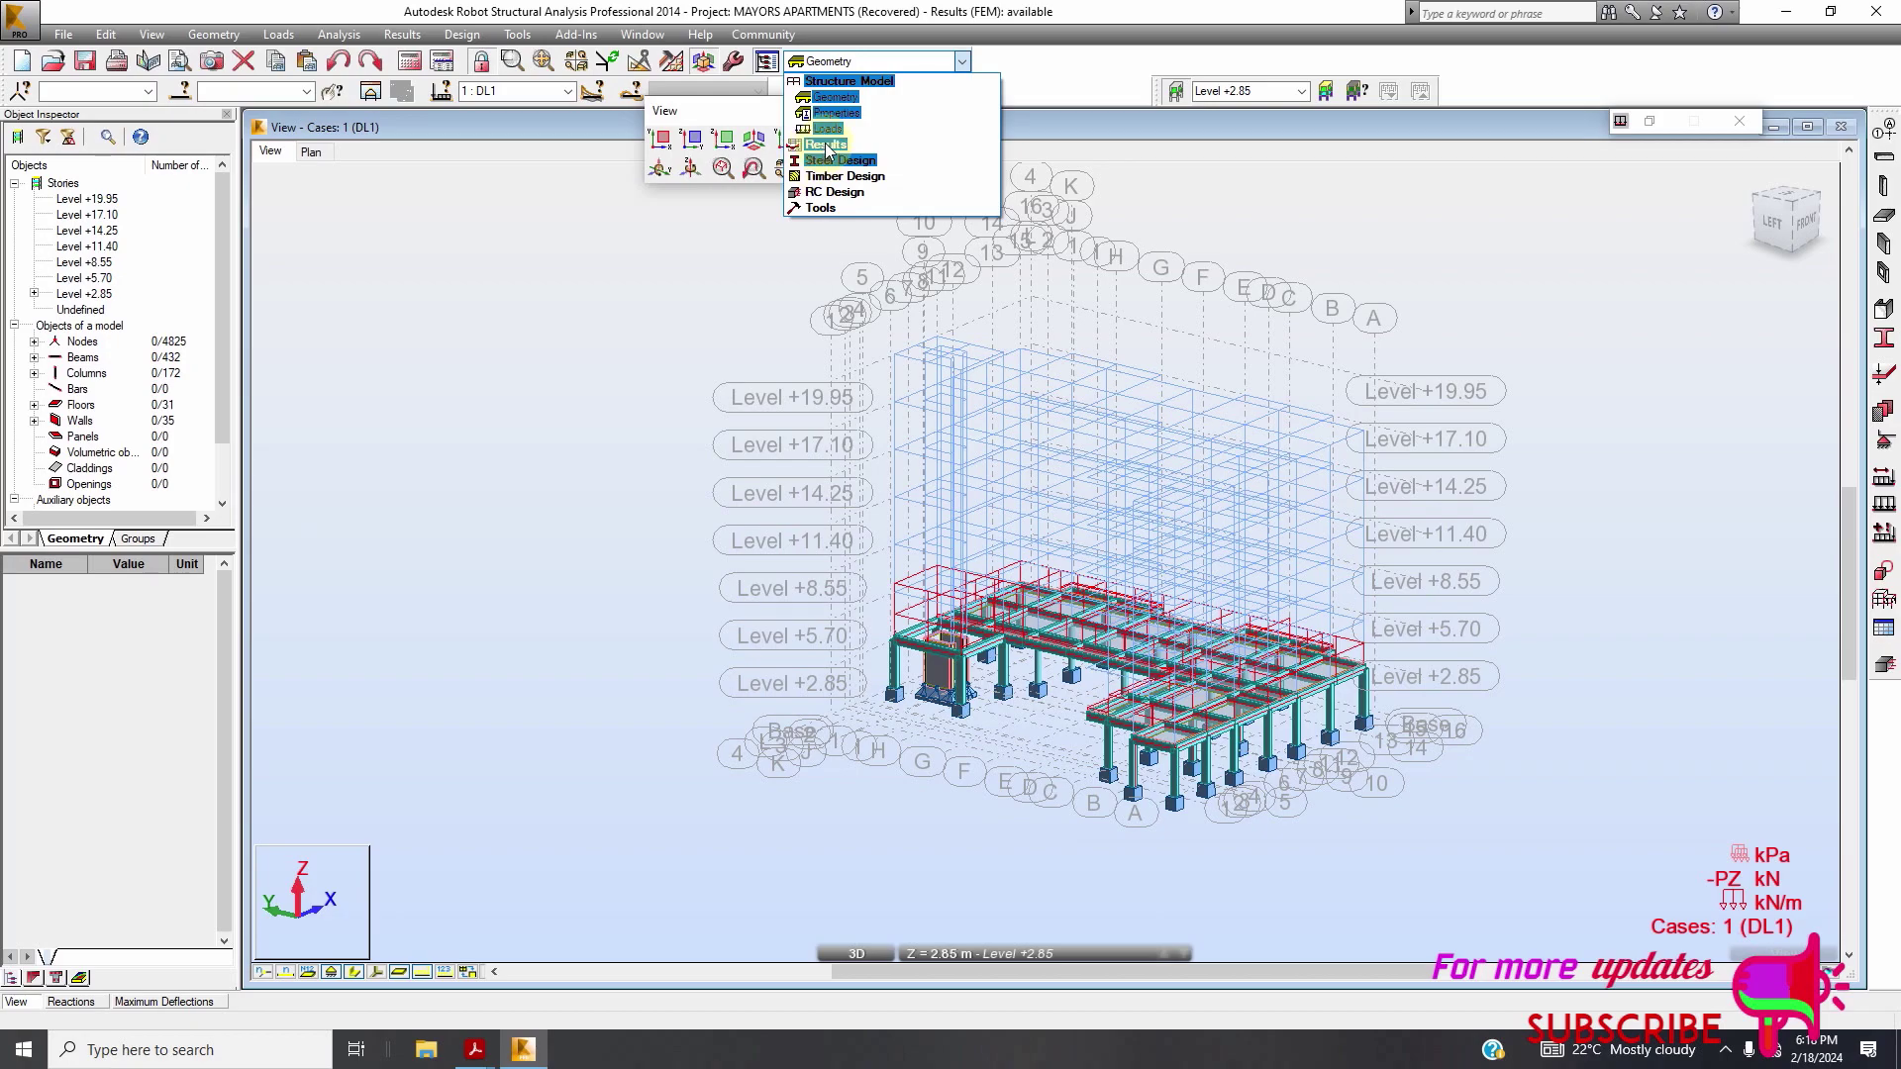
left_click(827, 145)
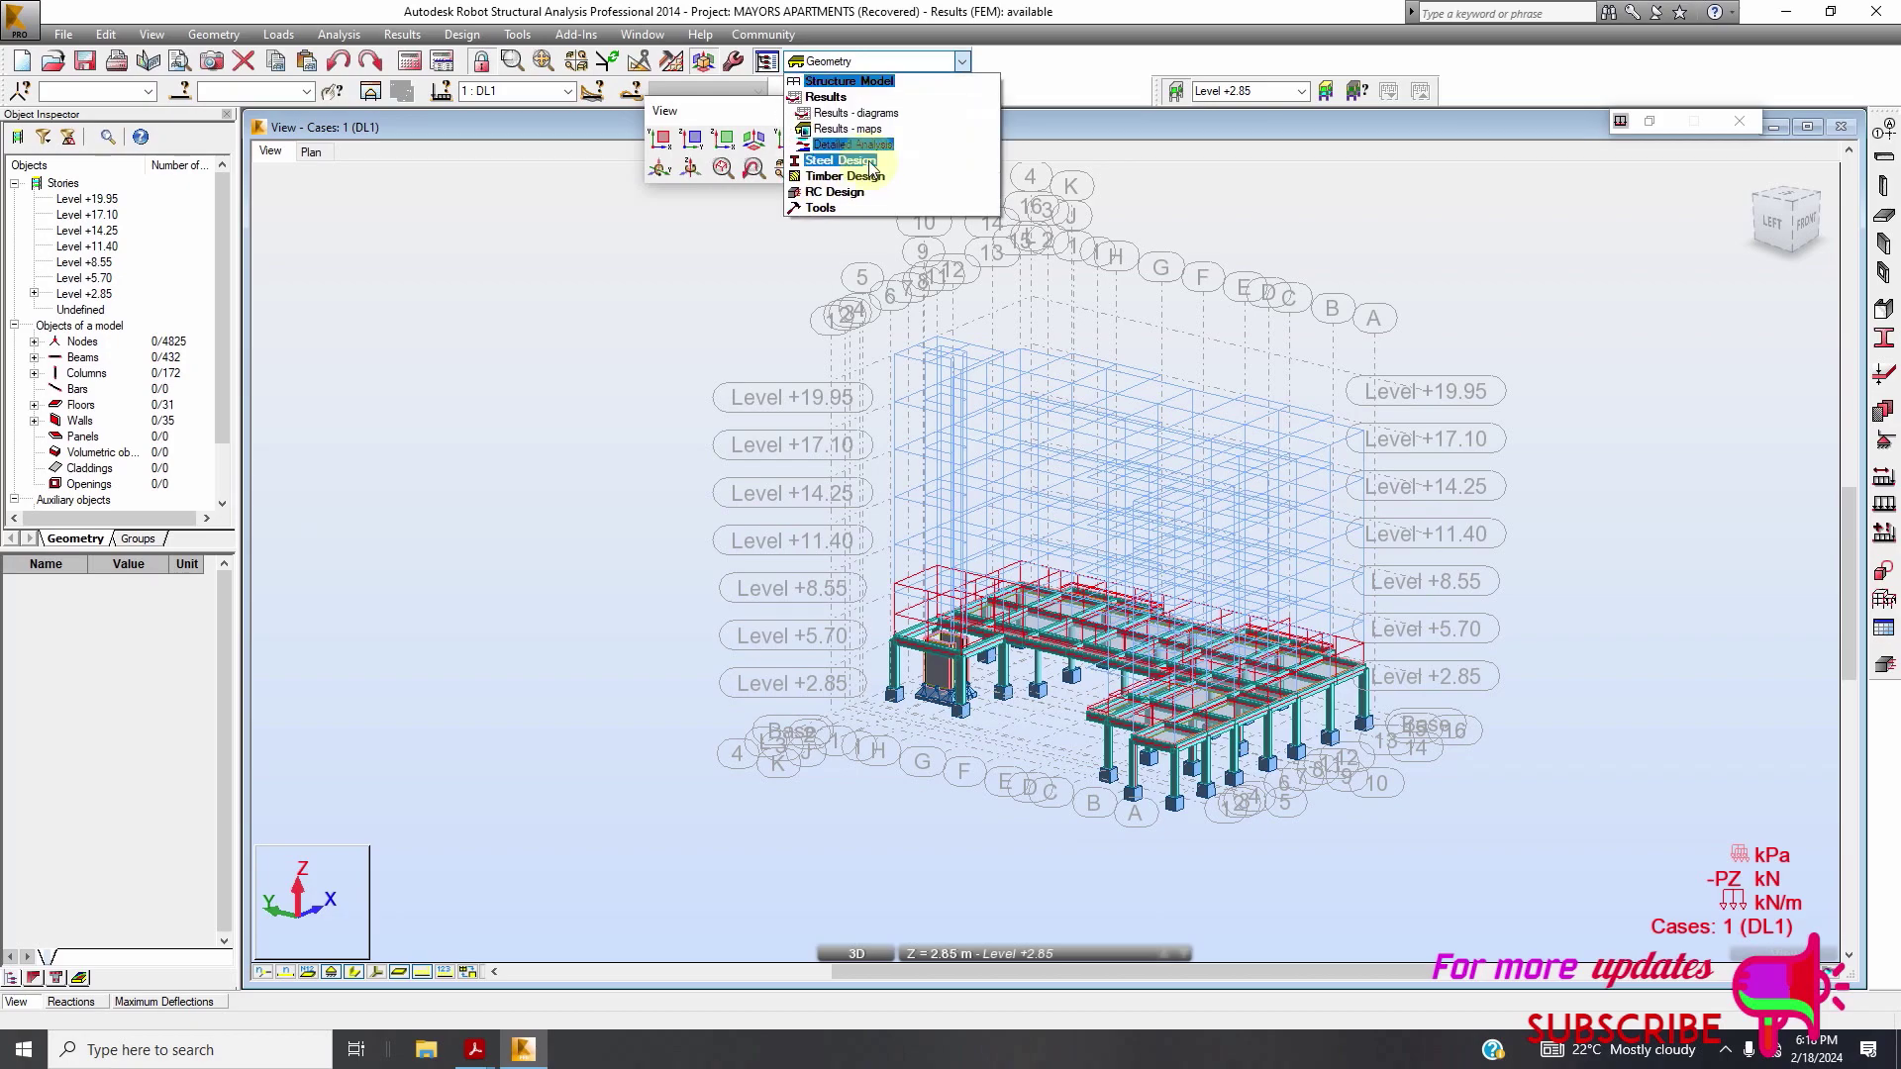
left_click(852, 113)
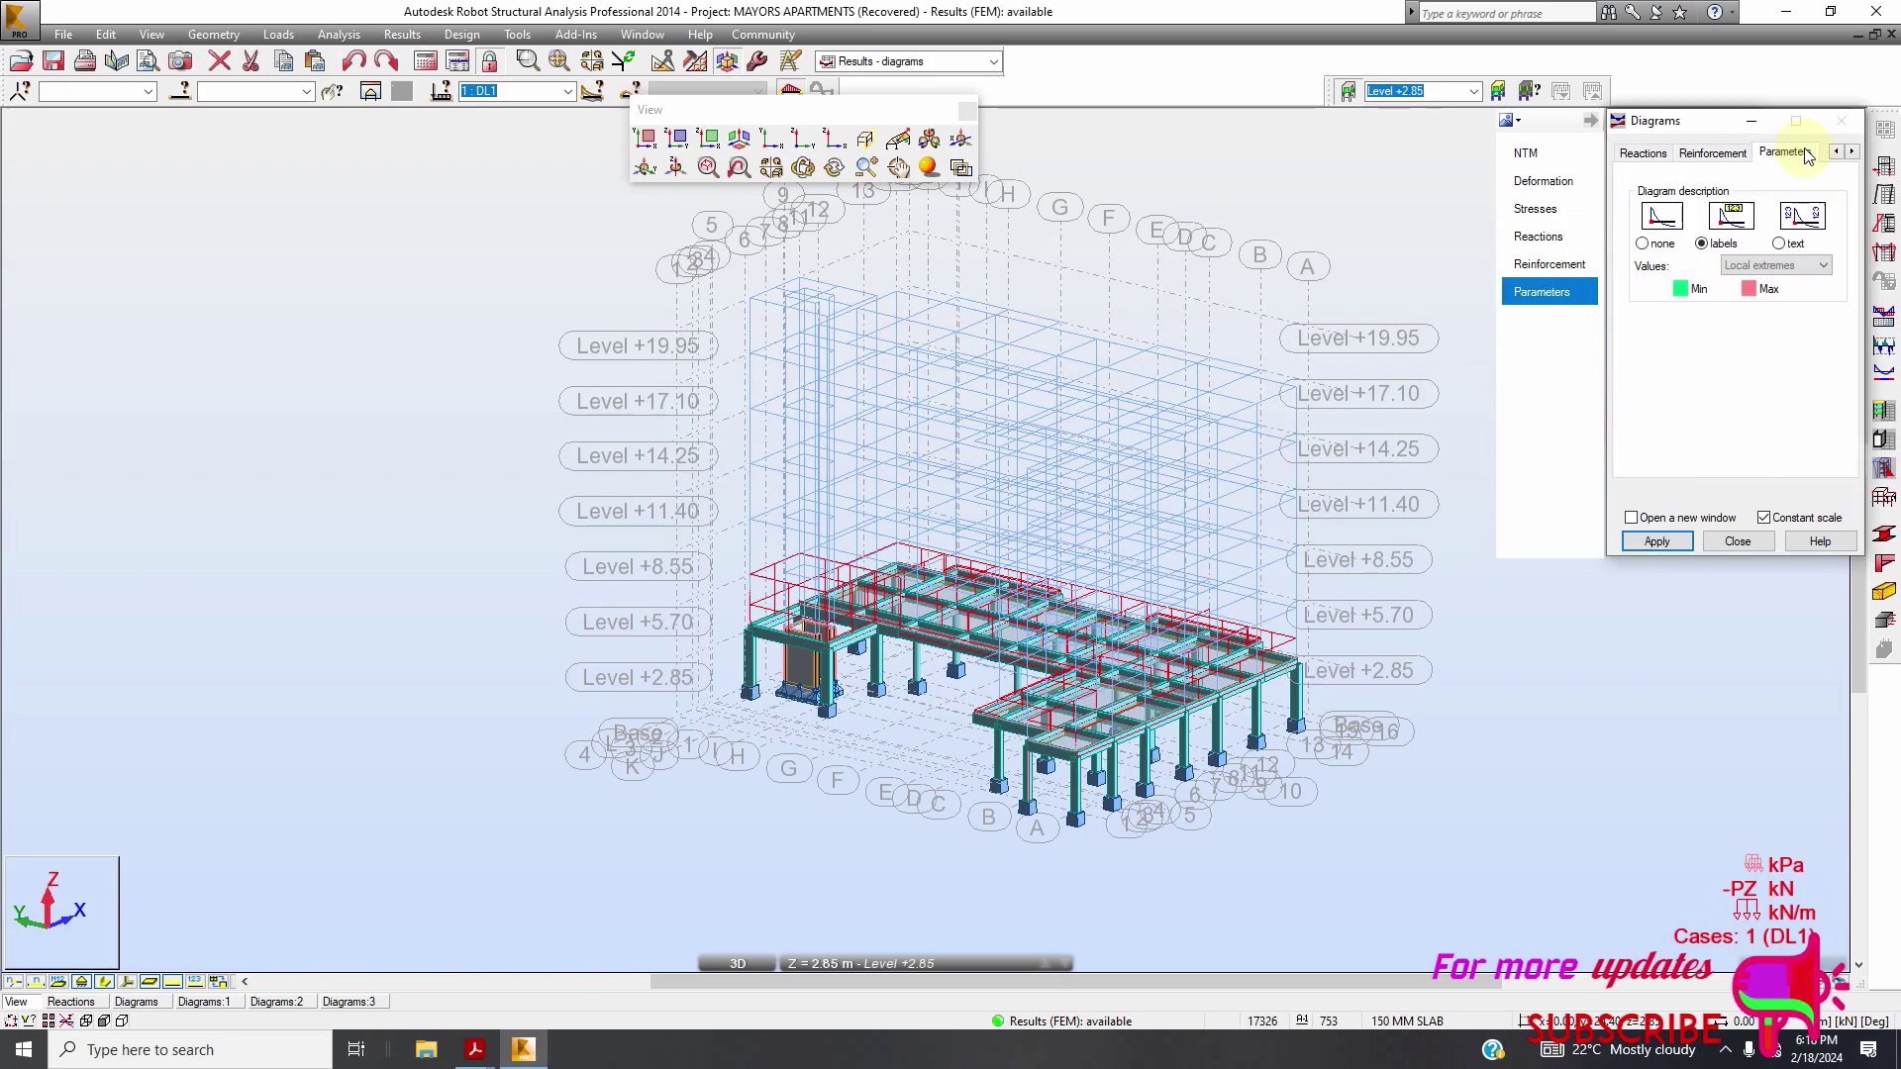
Set the diagram parameters to labels for descriptions, differentiated values and filled diagrams
left_click(1785, 152)
left_click(1703, 243)
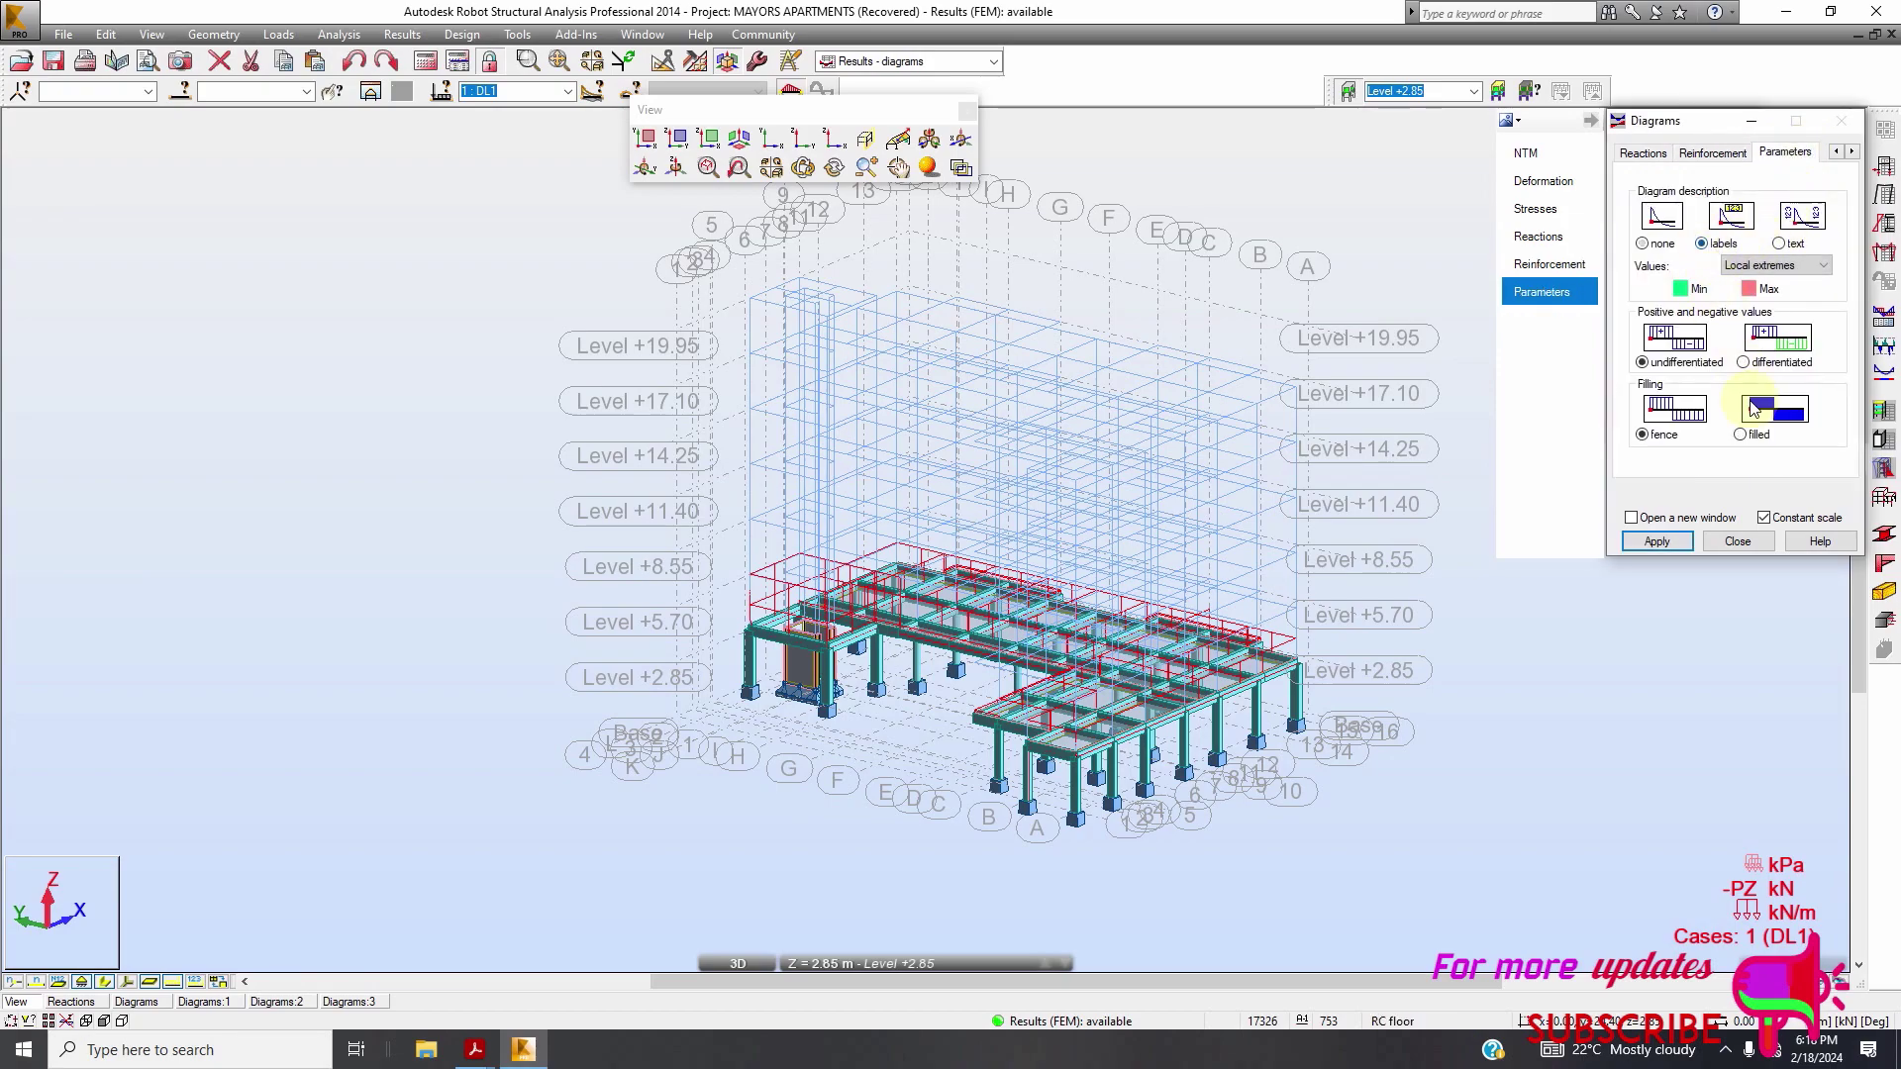
left_click(1743, 436)
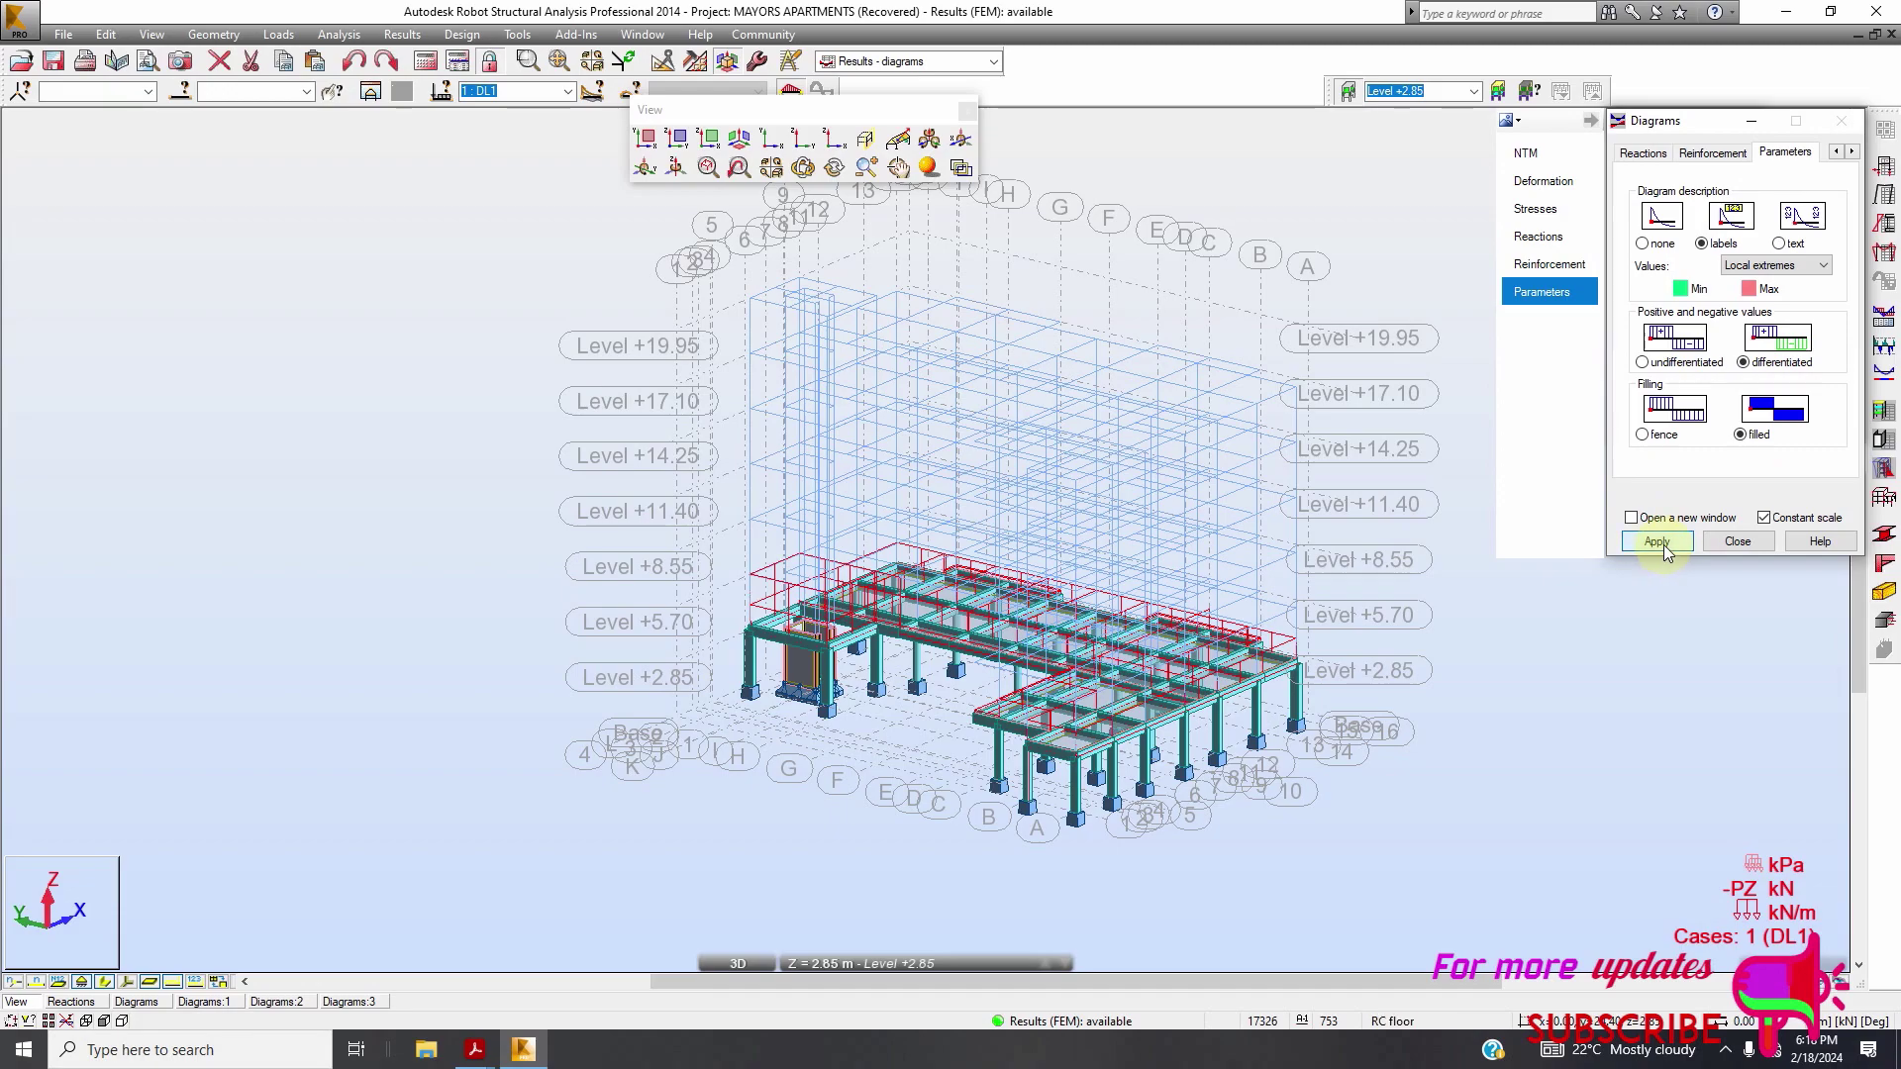
Turn on FZ reactions with diagrams for linear supports and integral value descriptions, and apply them
left_click(1643, 154)
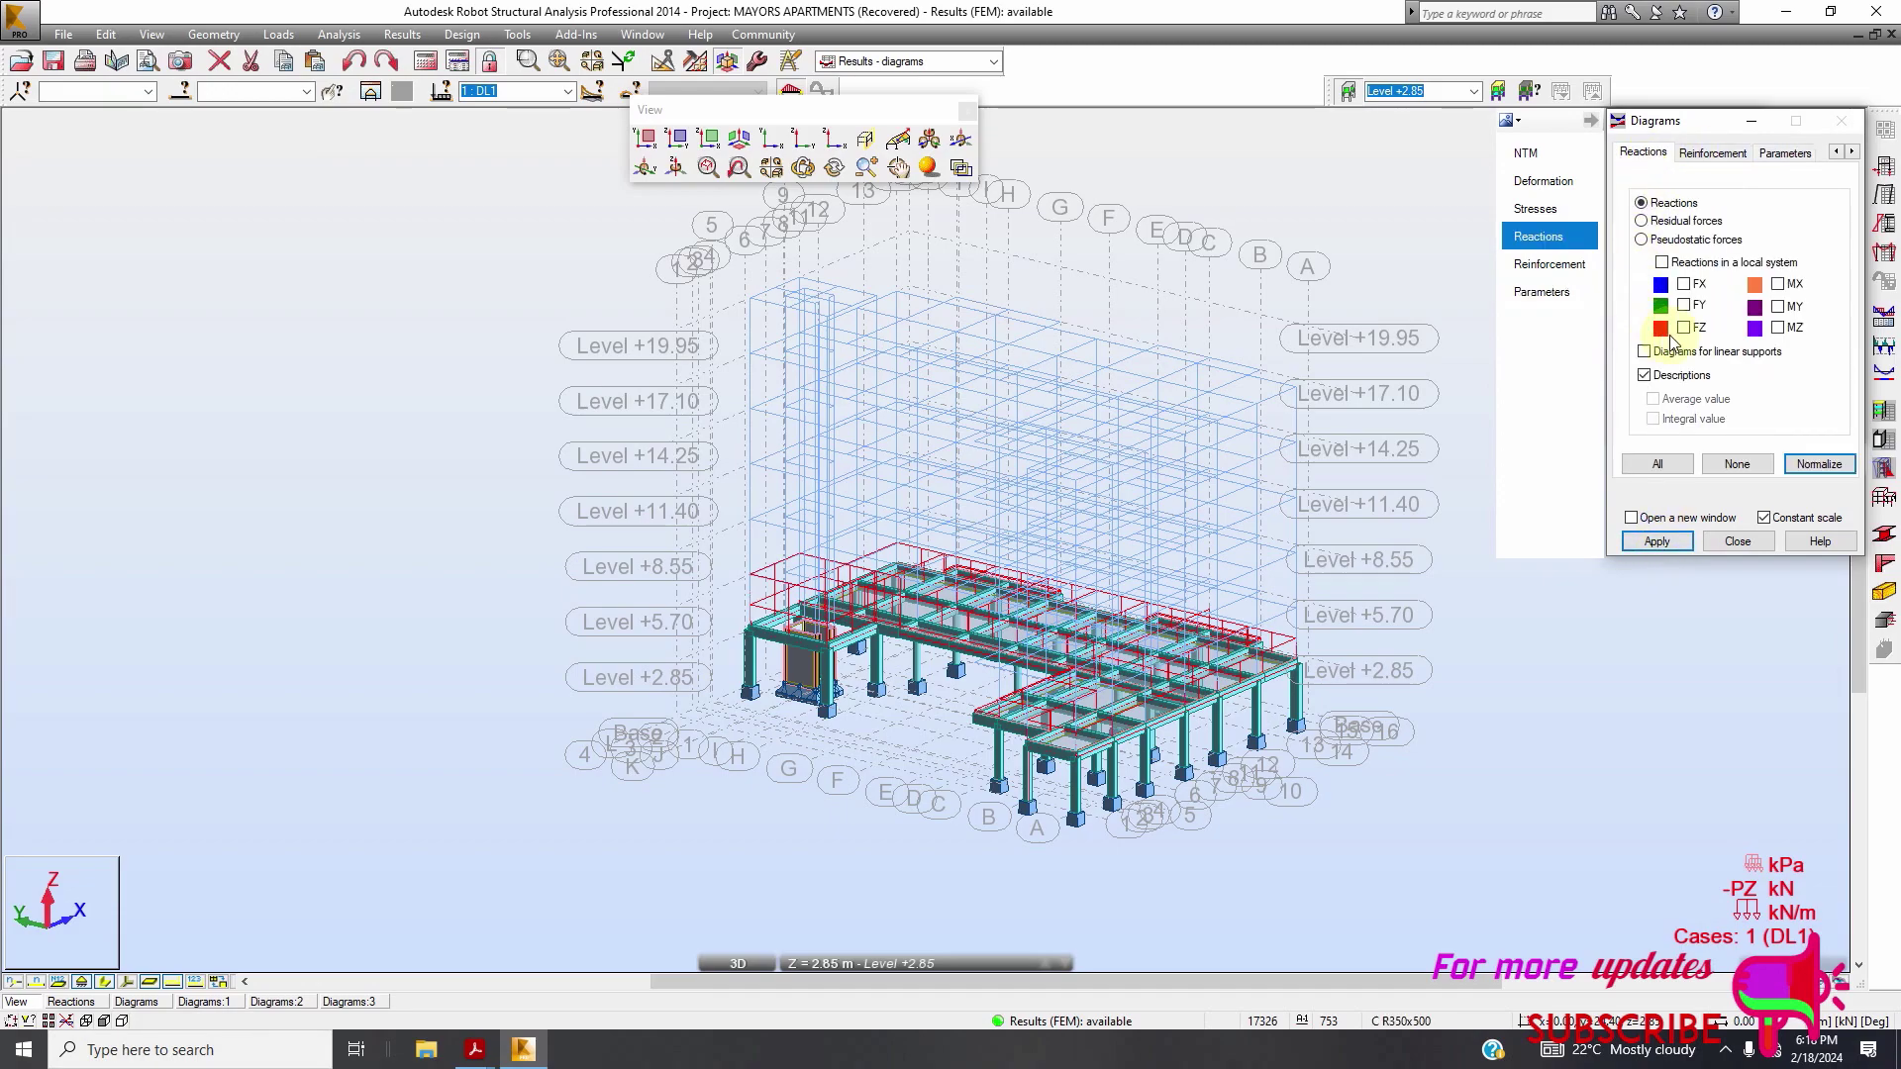
left_click(1684, 328)
left_click(1644, 352)
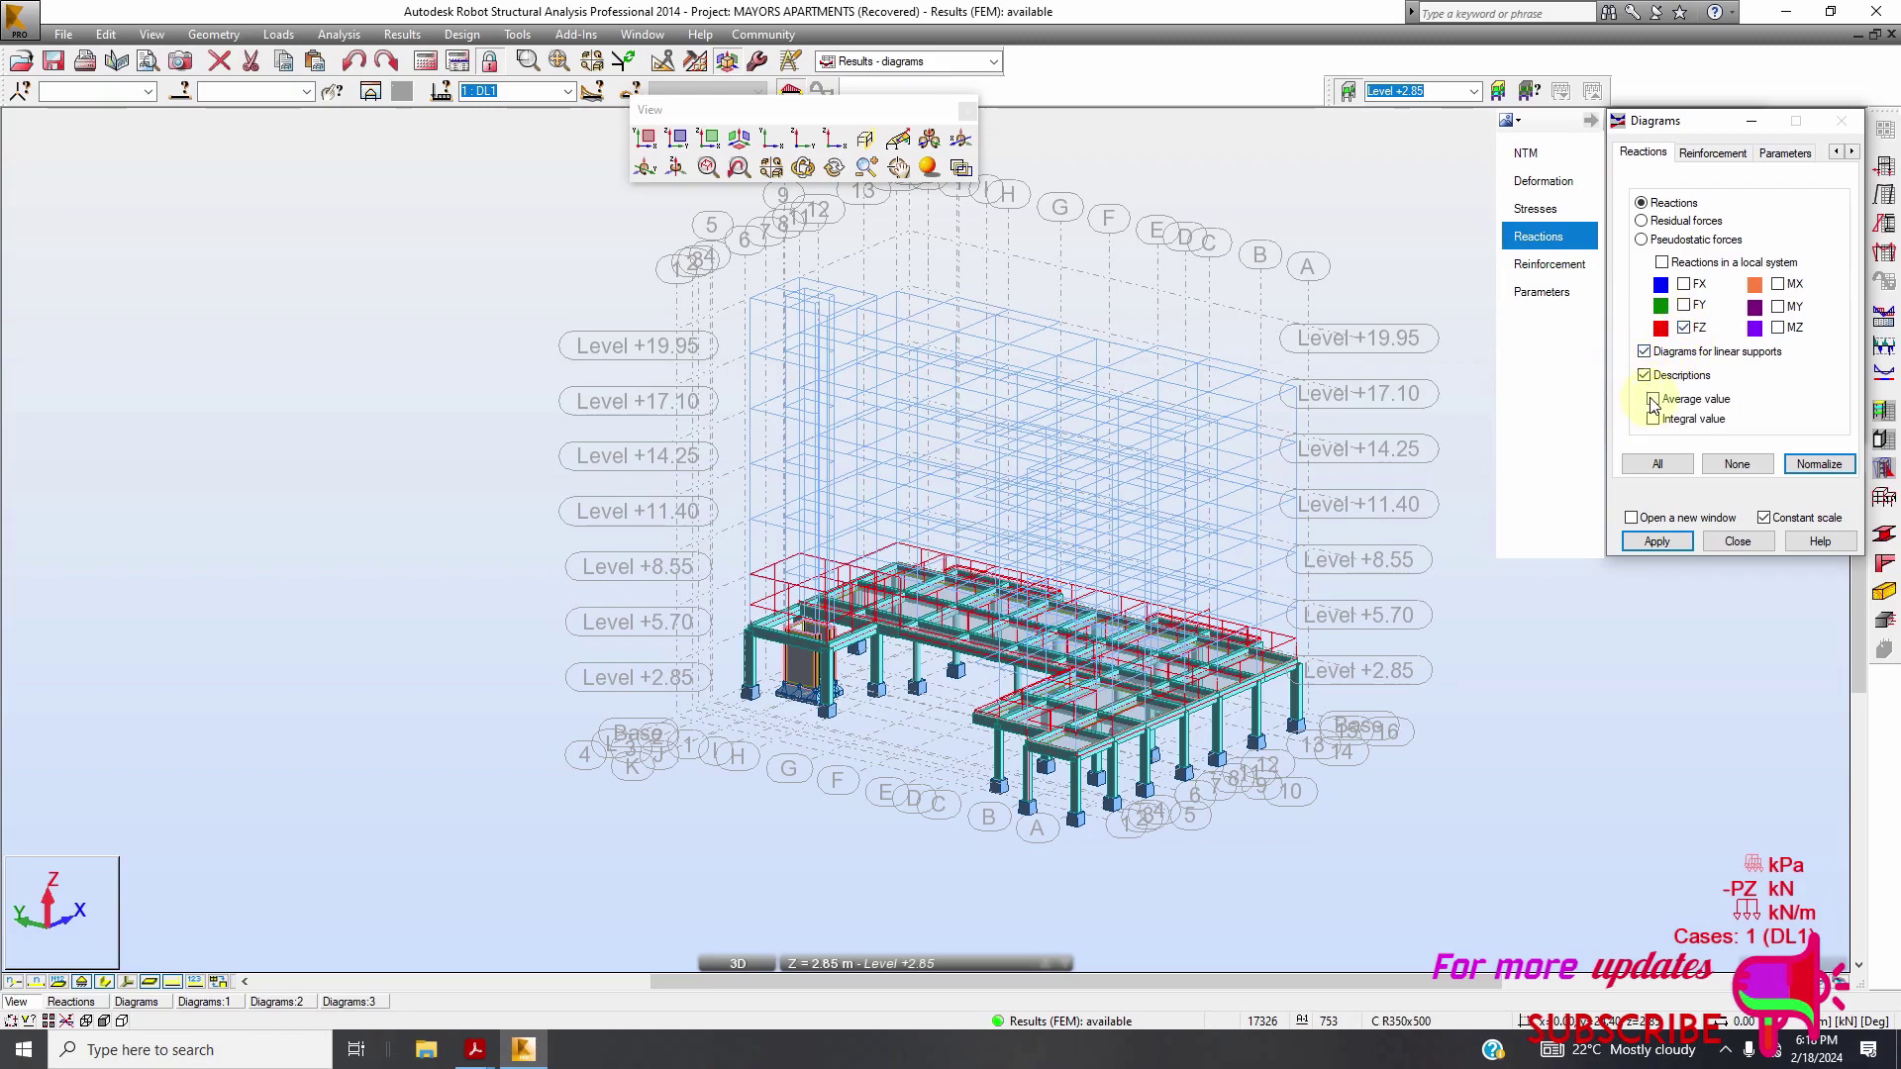
left_click(1654, 420)
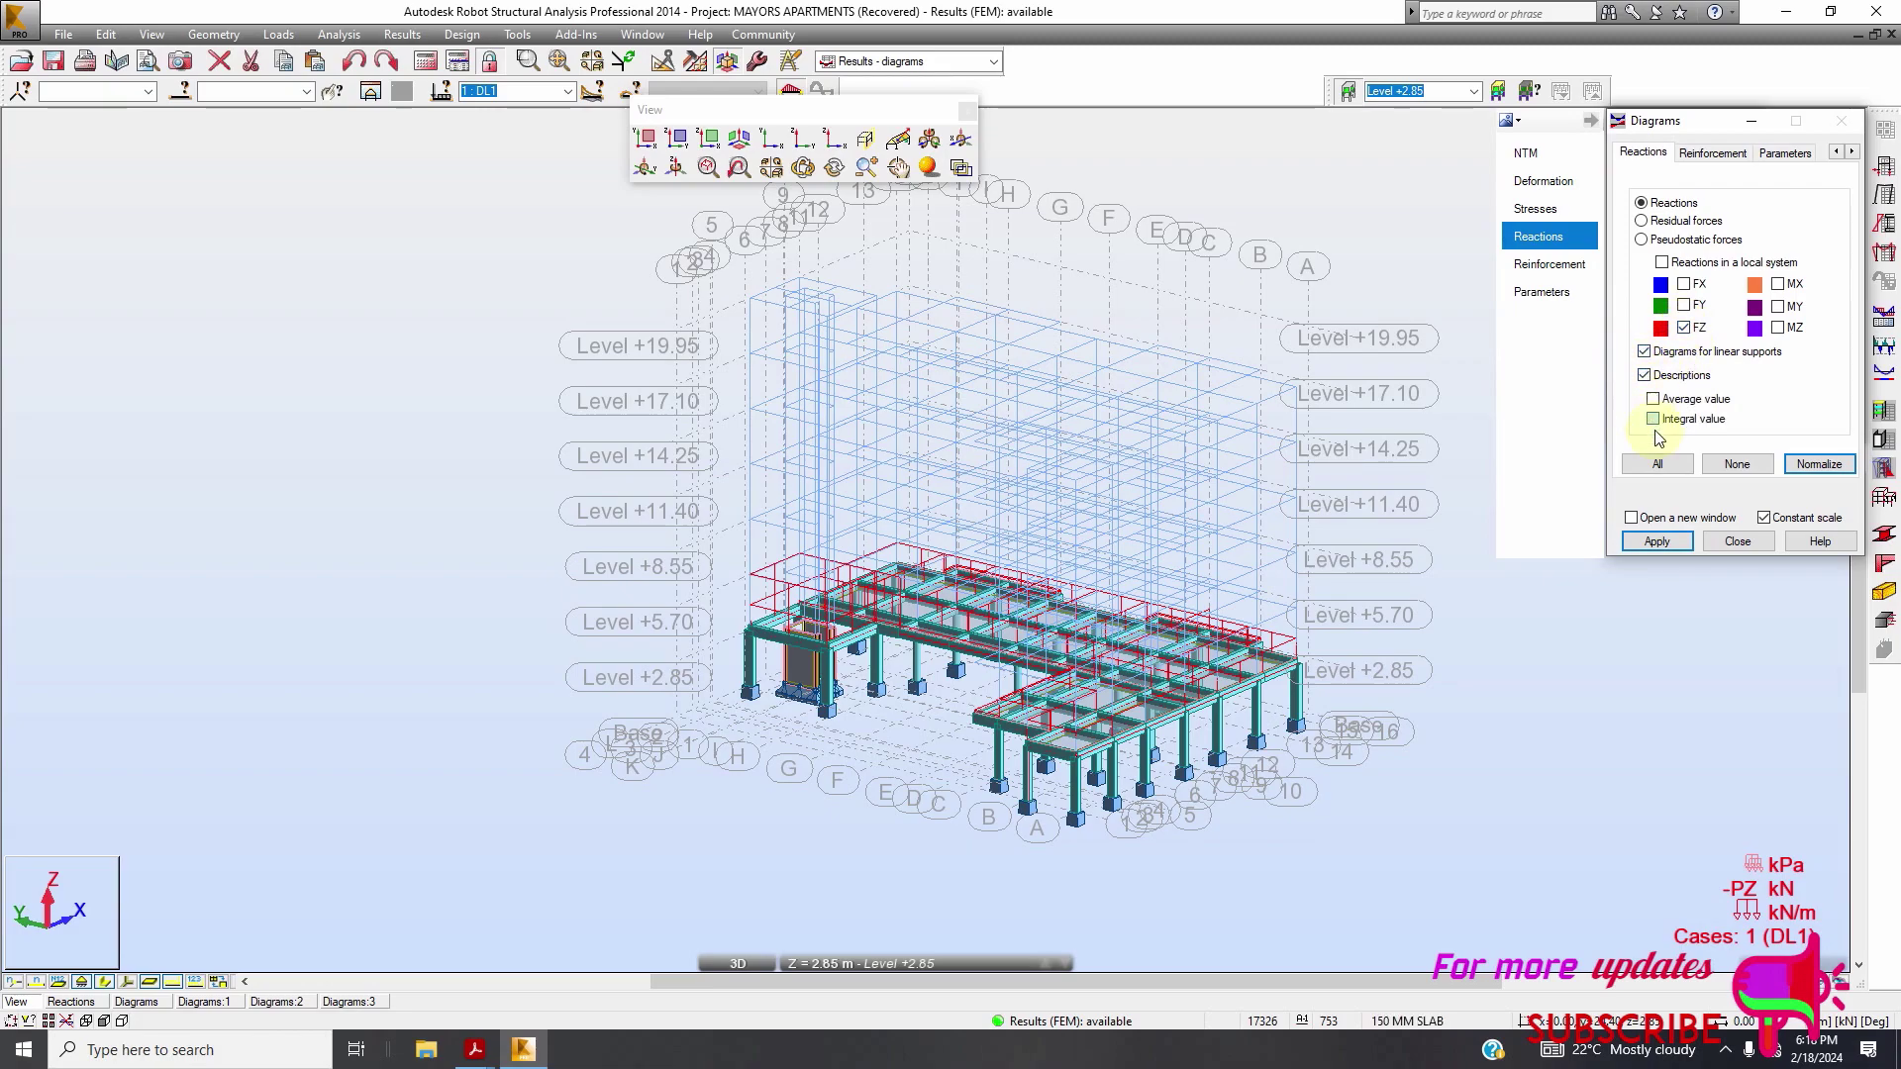
left_click(1657, 542)
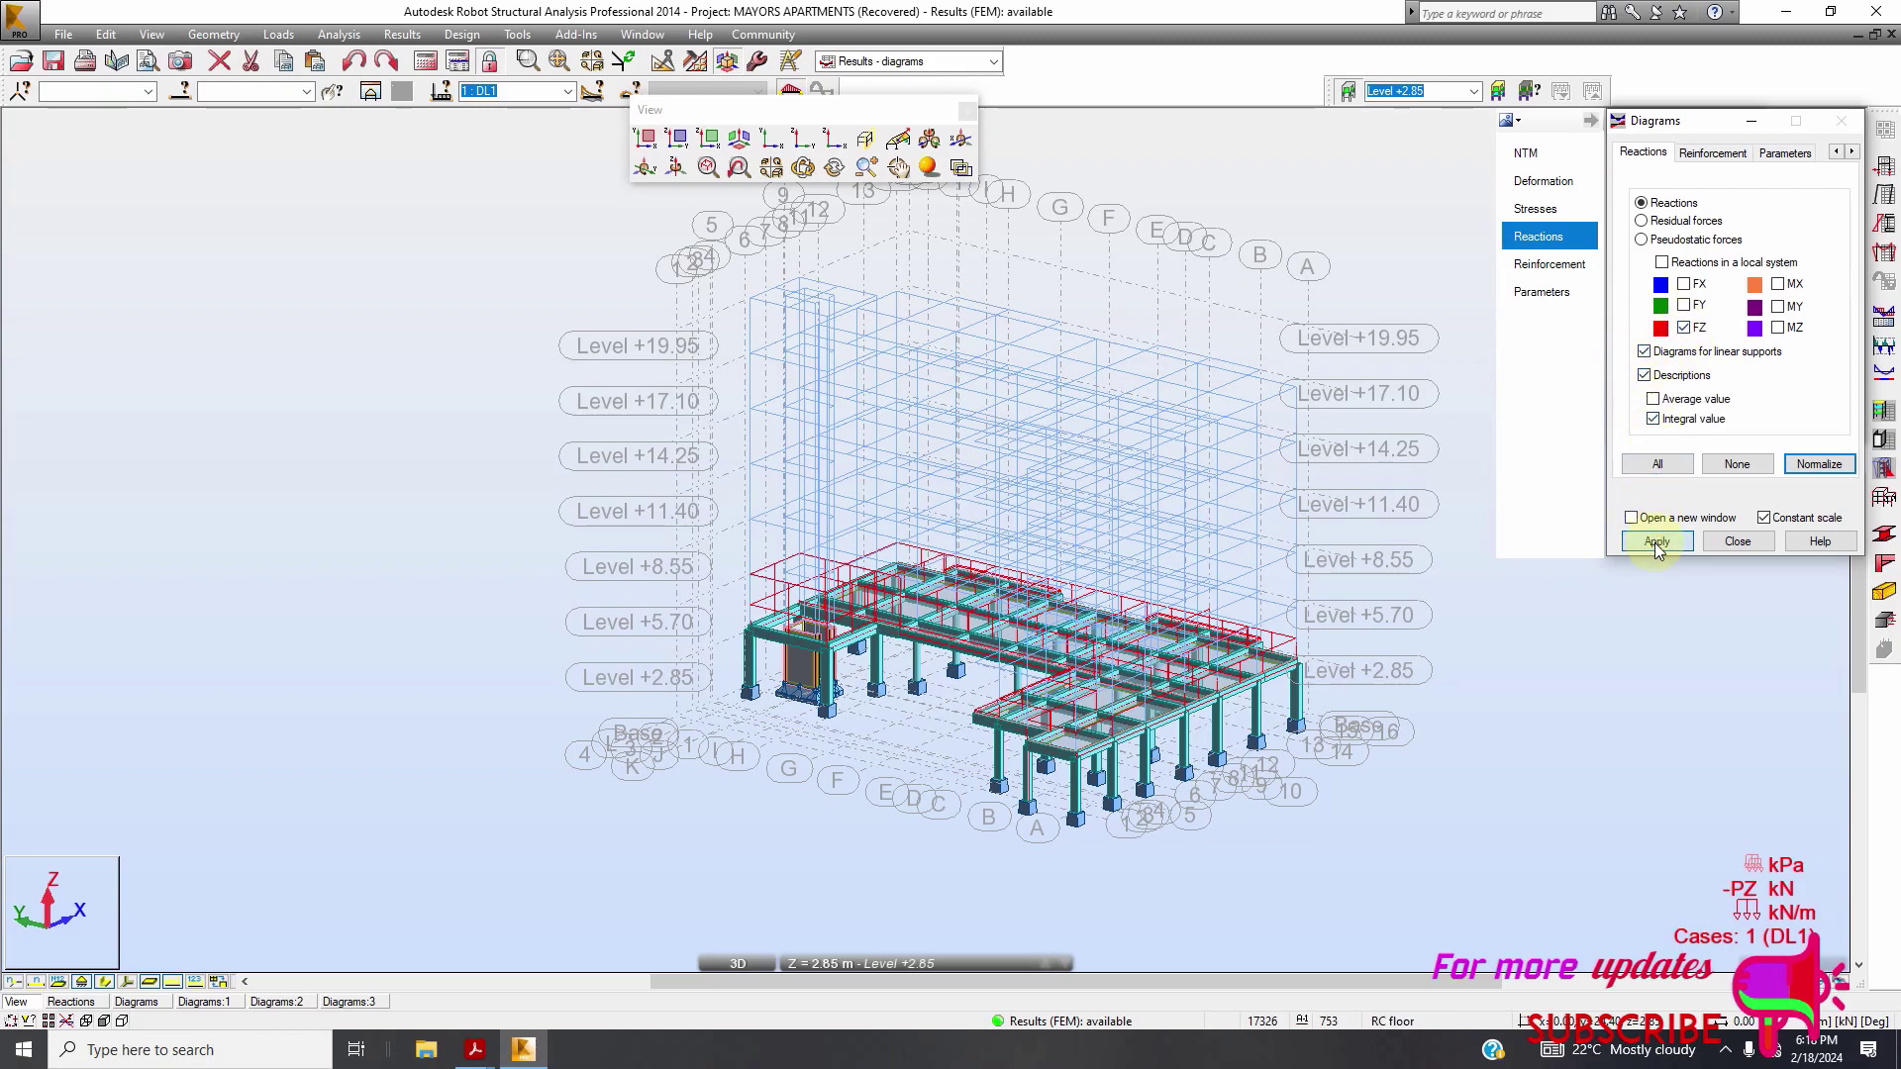
Turn on the Fx force and My moment diagrams for the members and apply them
left_click(1838, 152)
left_click(1838, 152)
left_click(1838, 152)
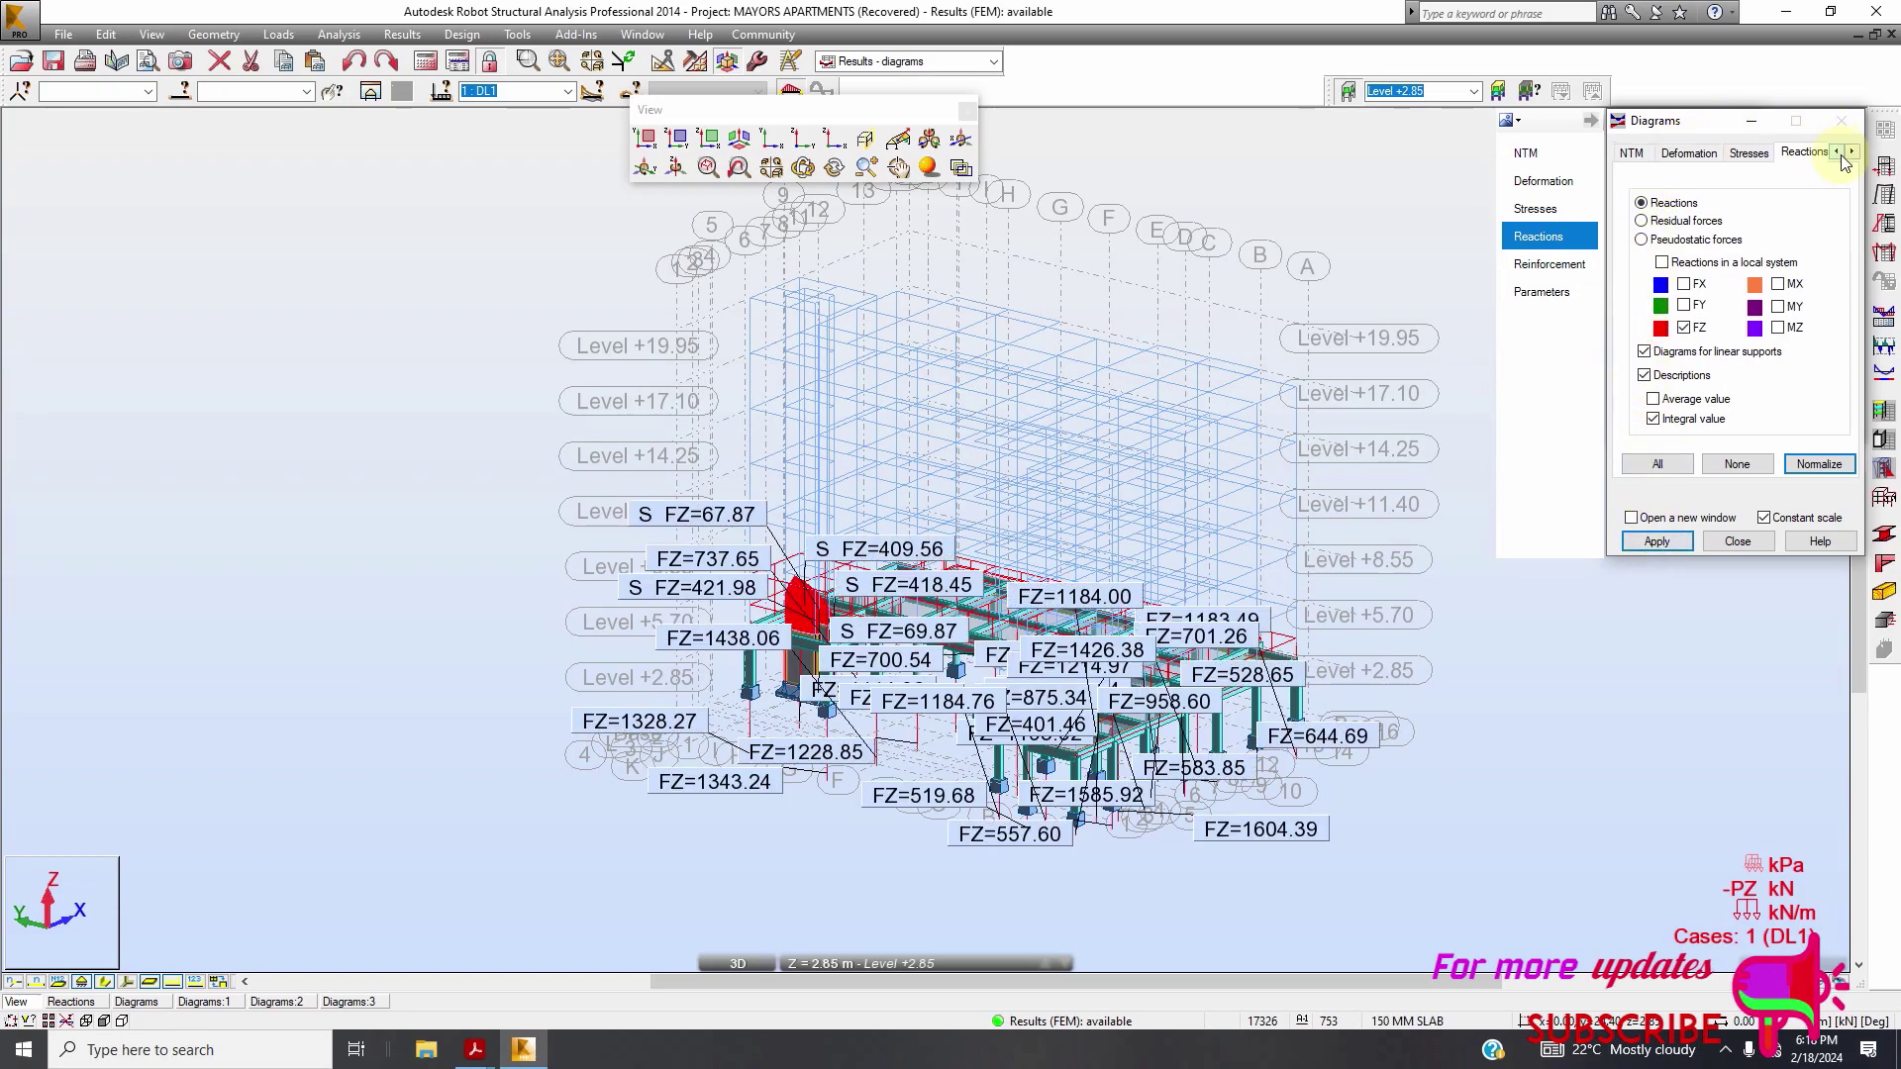
left_click(1631, 153)
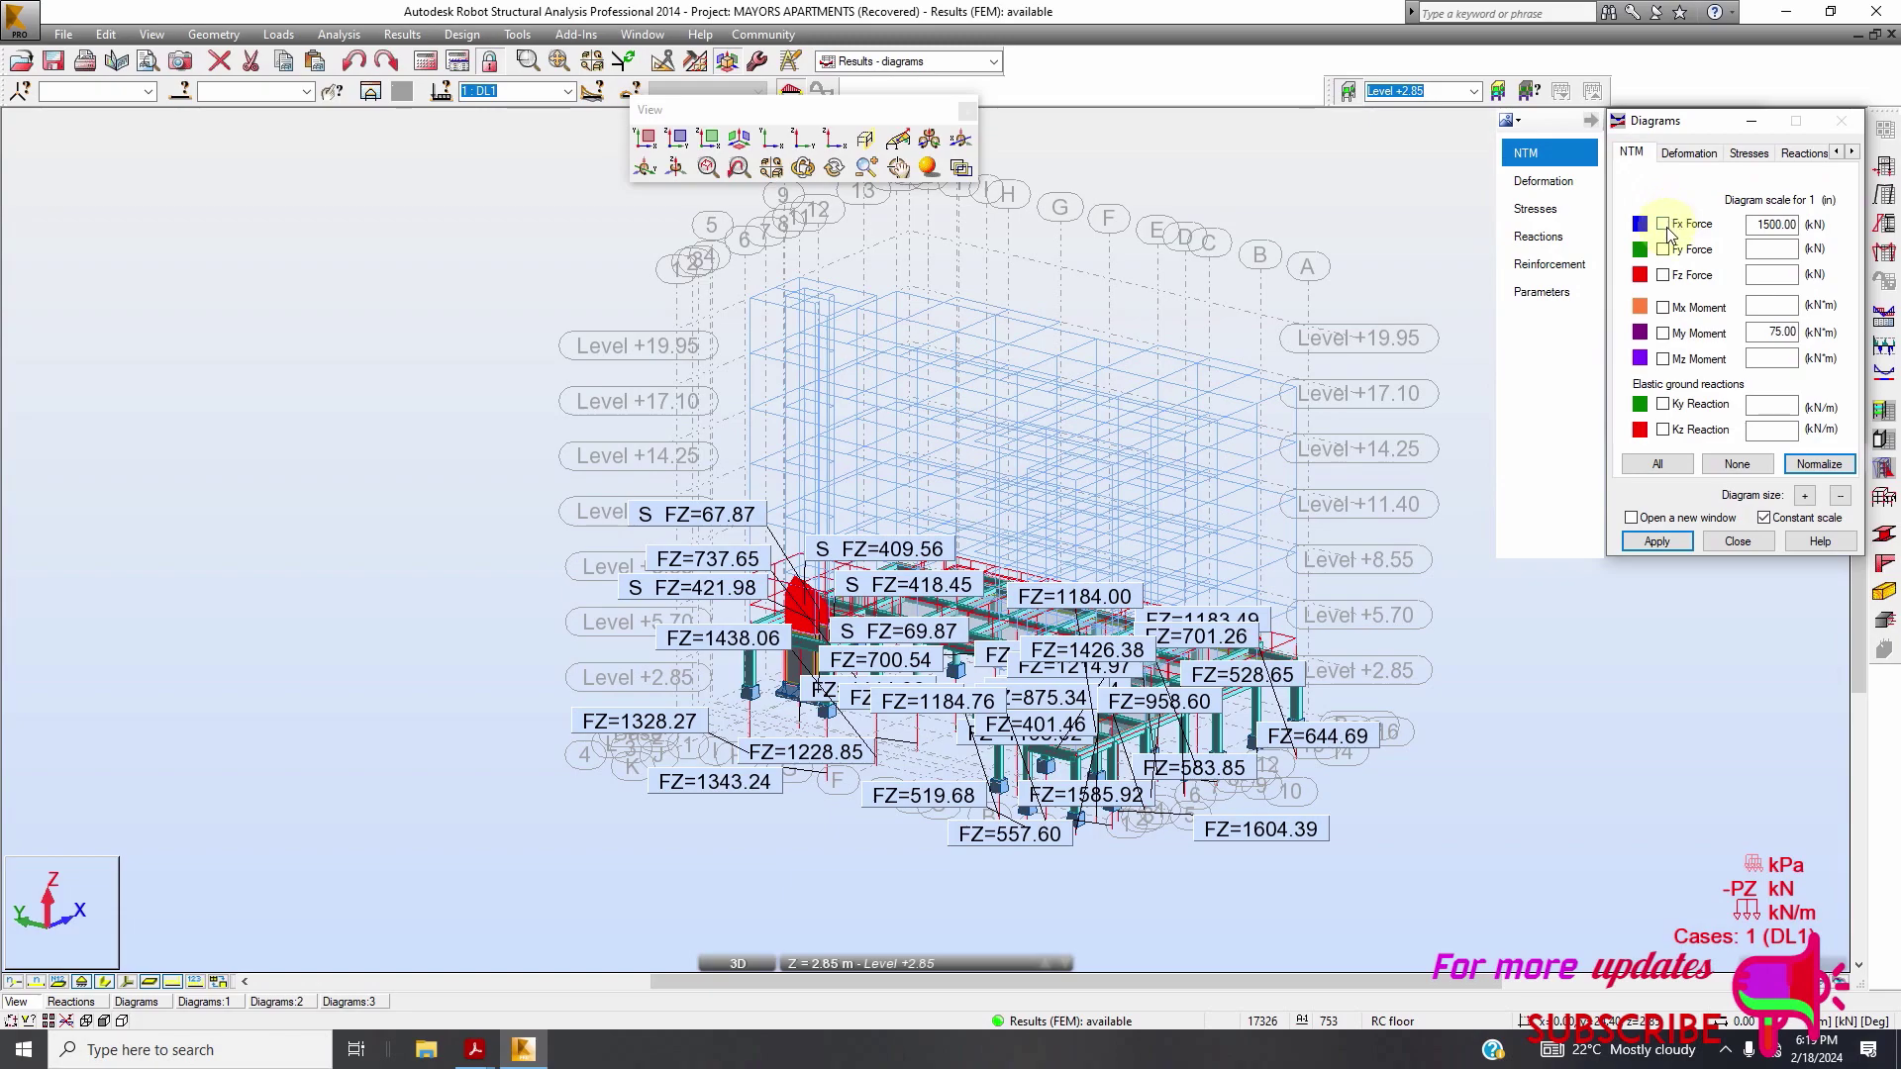
left_click(1663, 333)
left_click(1660, 543)
left_click(1667, 546)
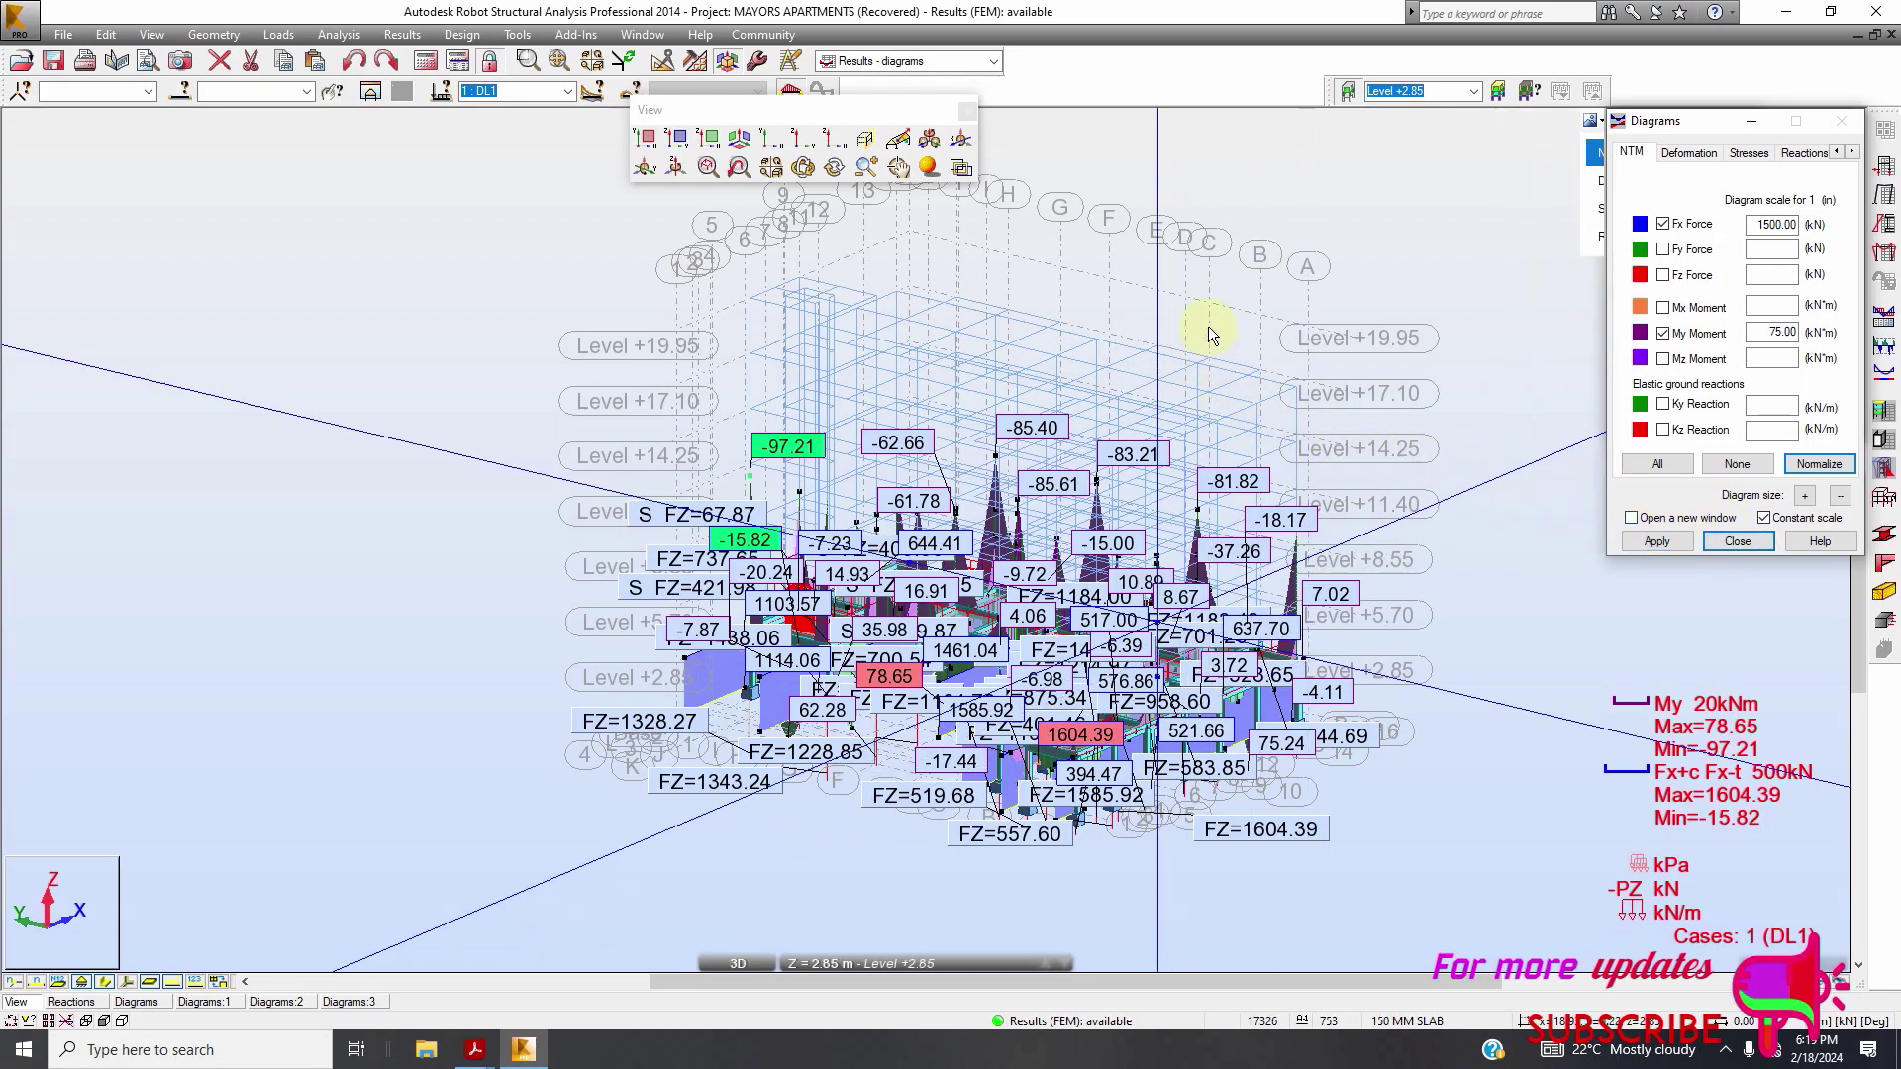
Switch to the Geometry layout with the force diagrams displayed on the model
left_click(991, 62)
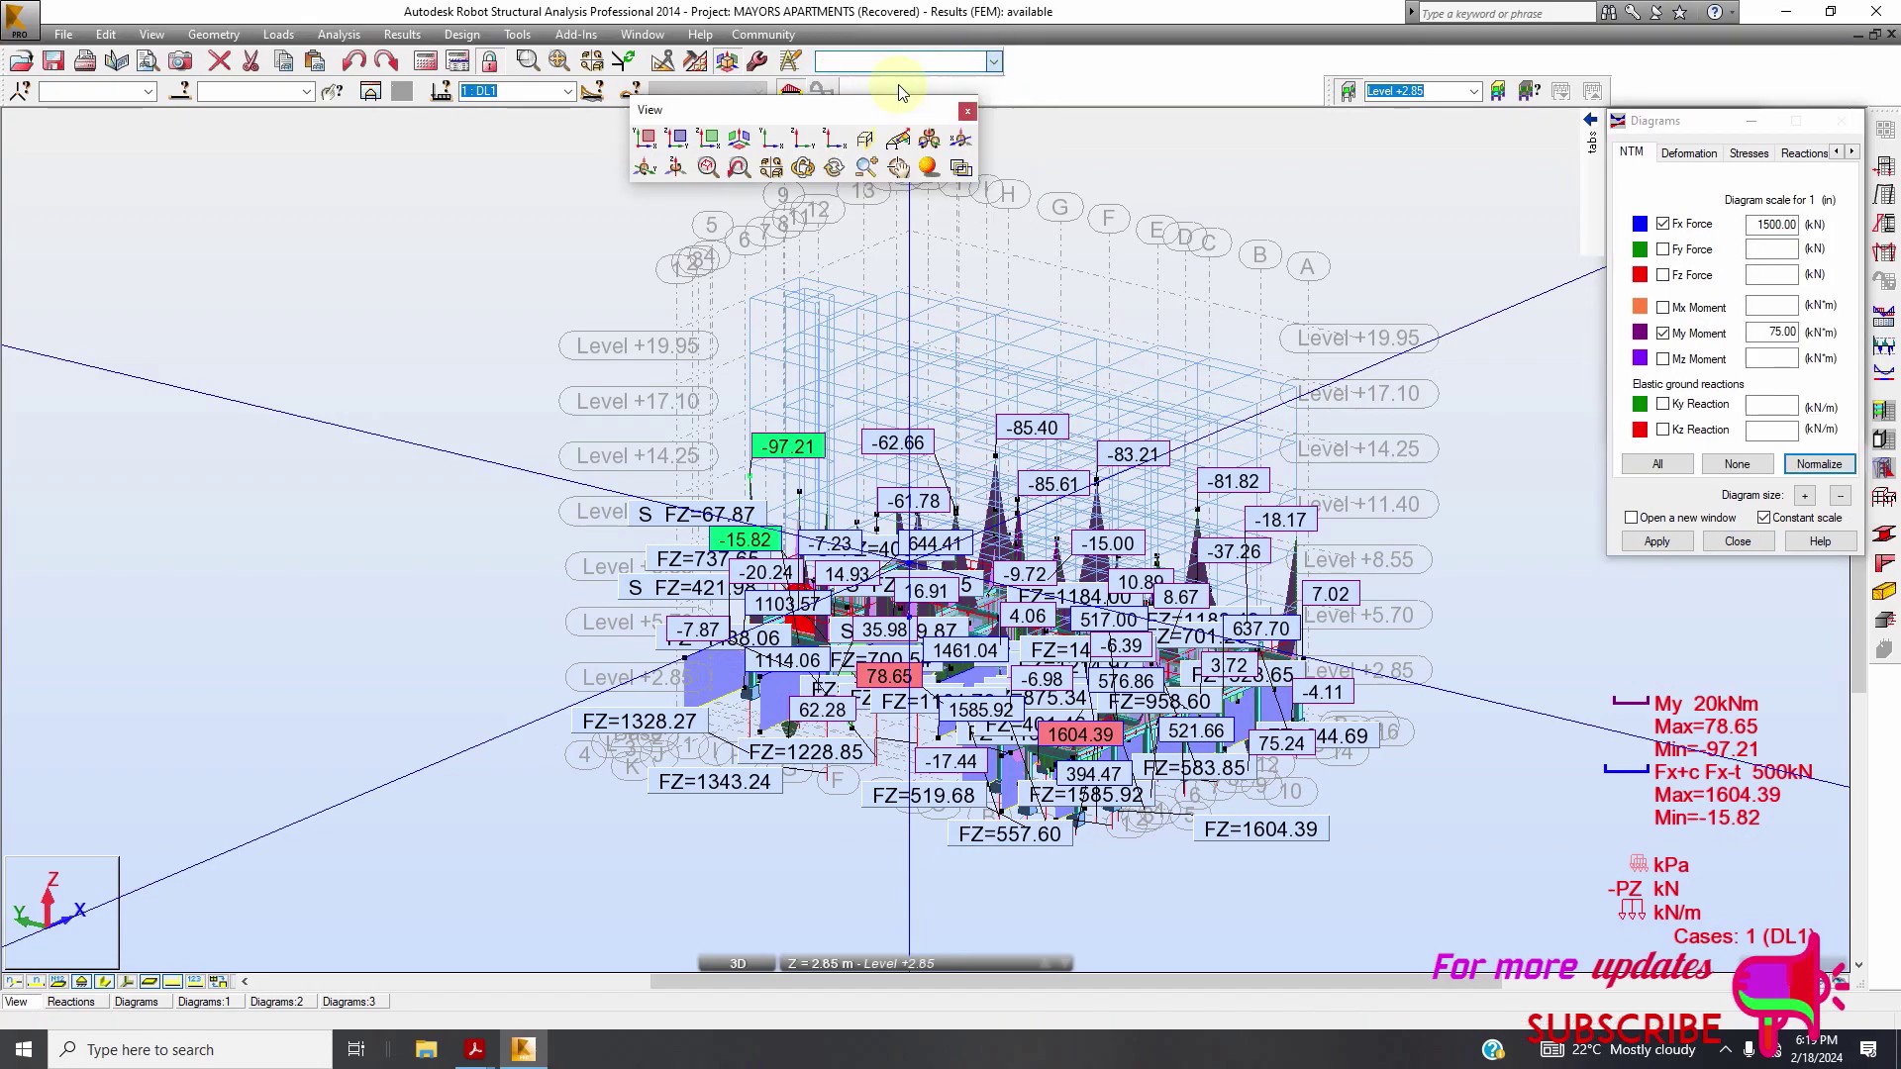
left_click(883, 99)
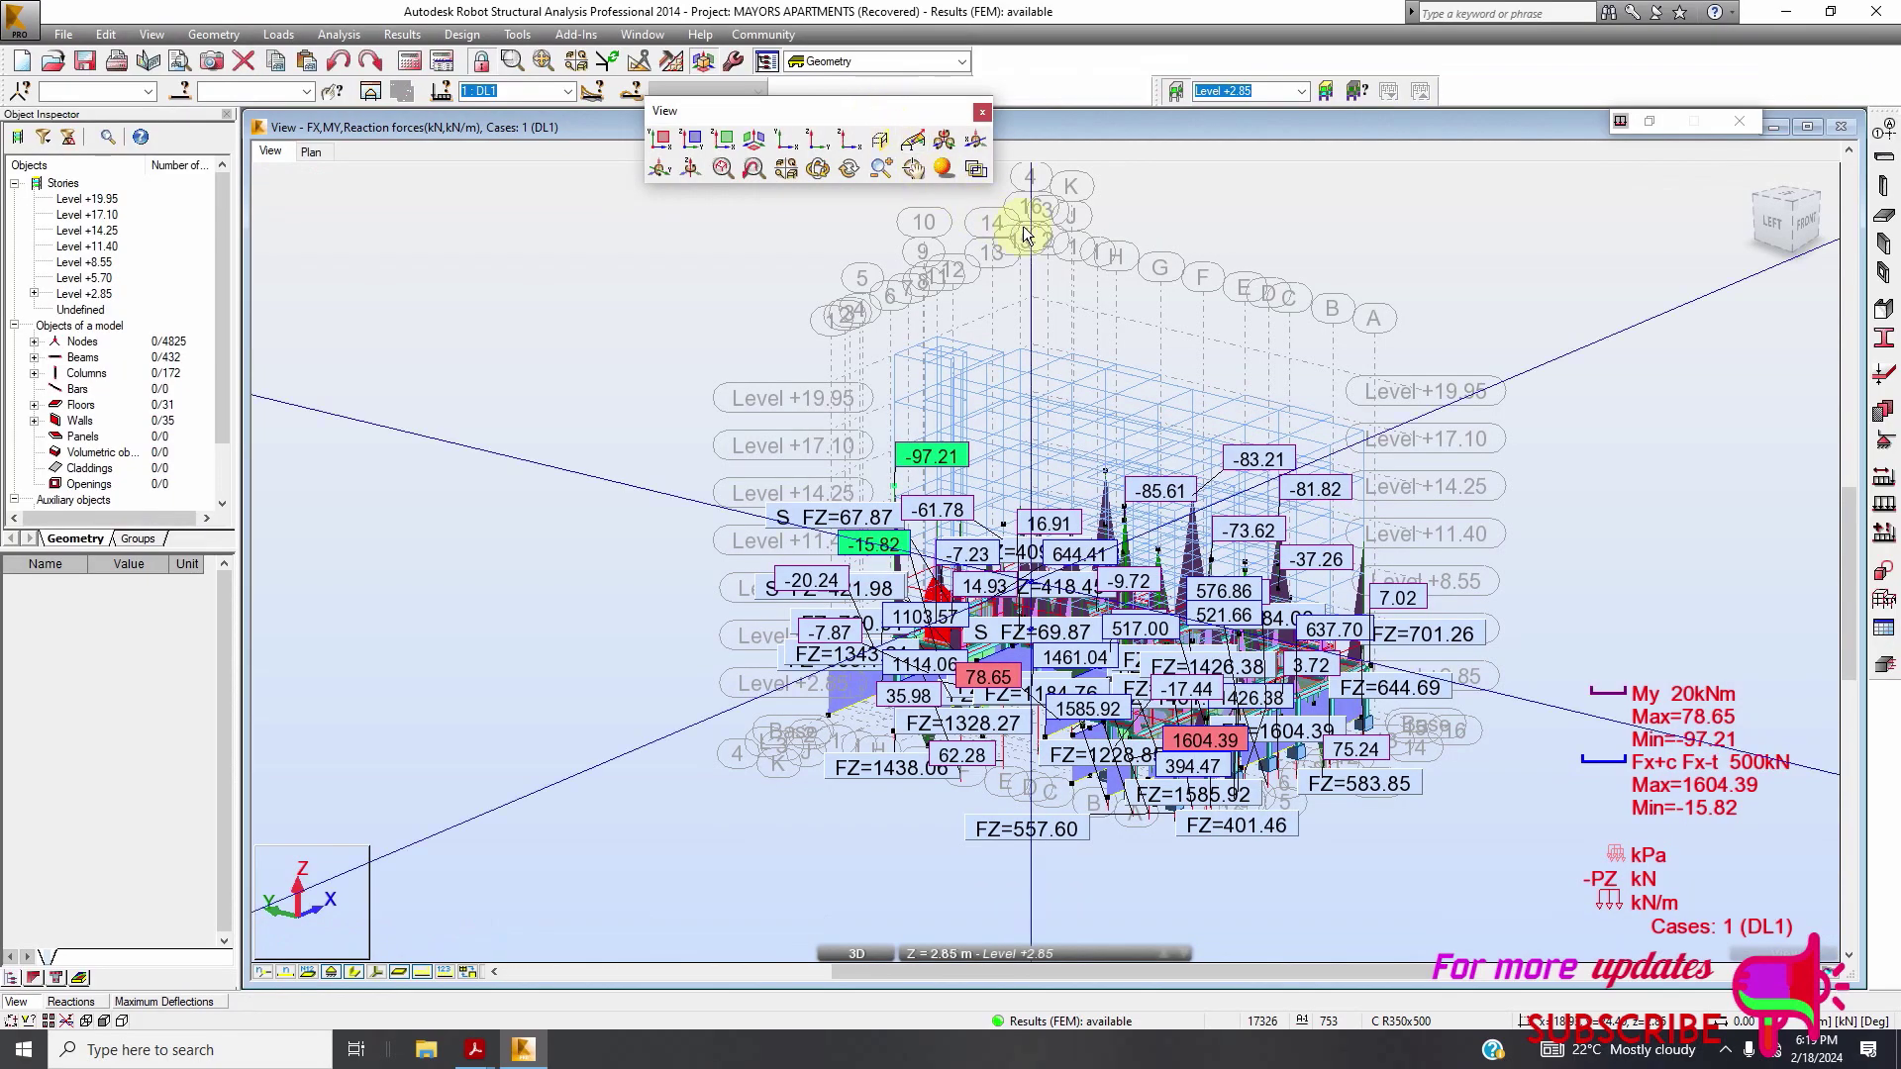
scroll(1079, 708, "up", 5)
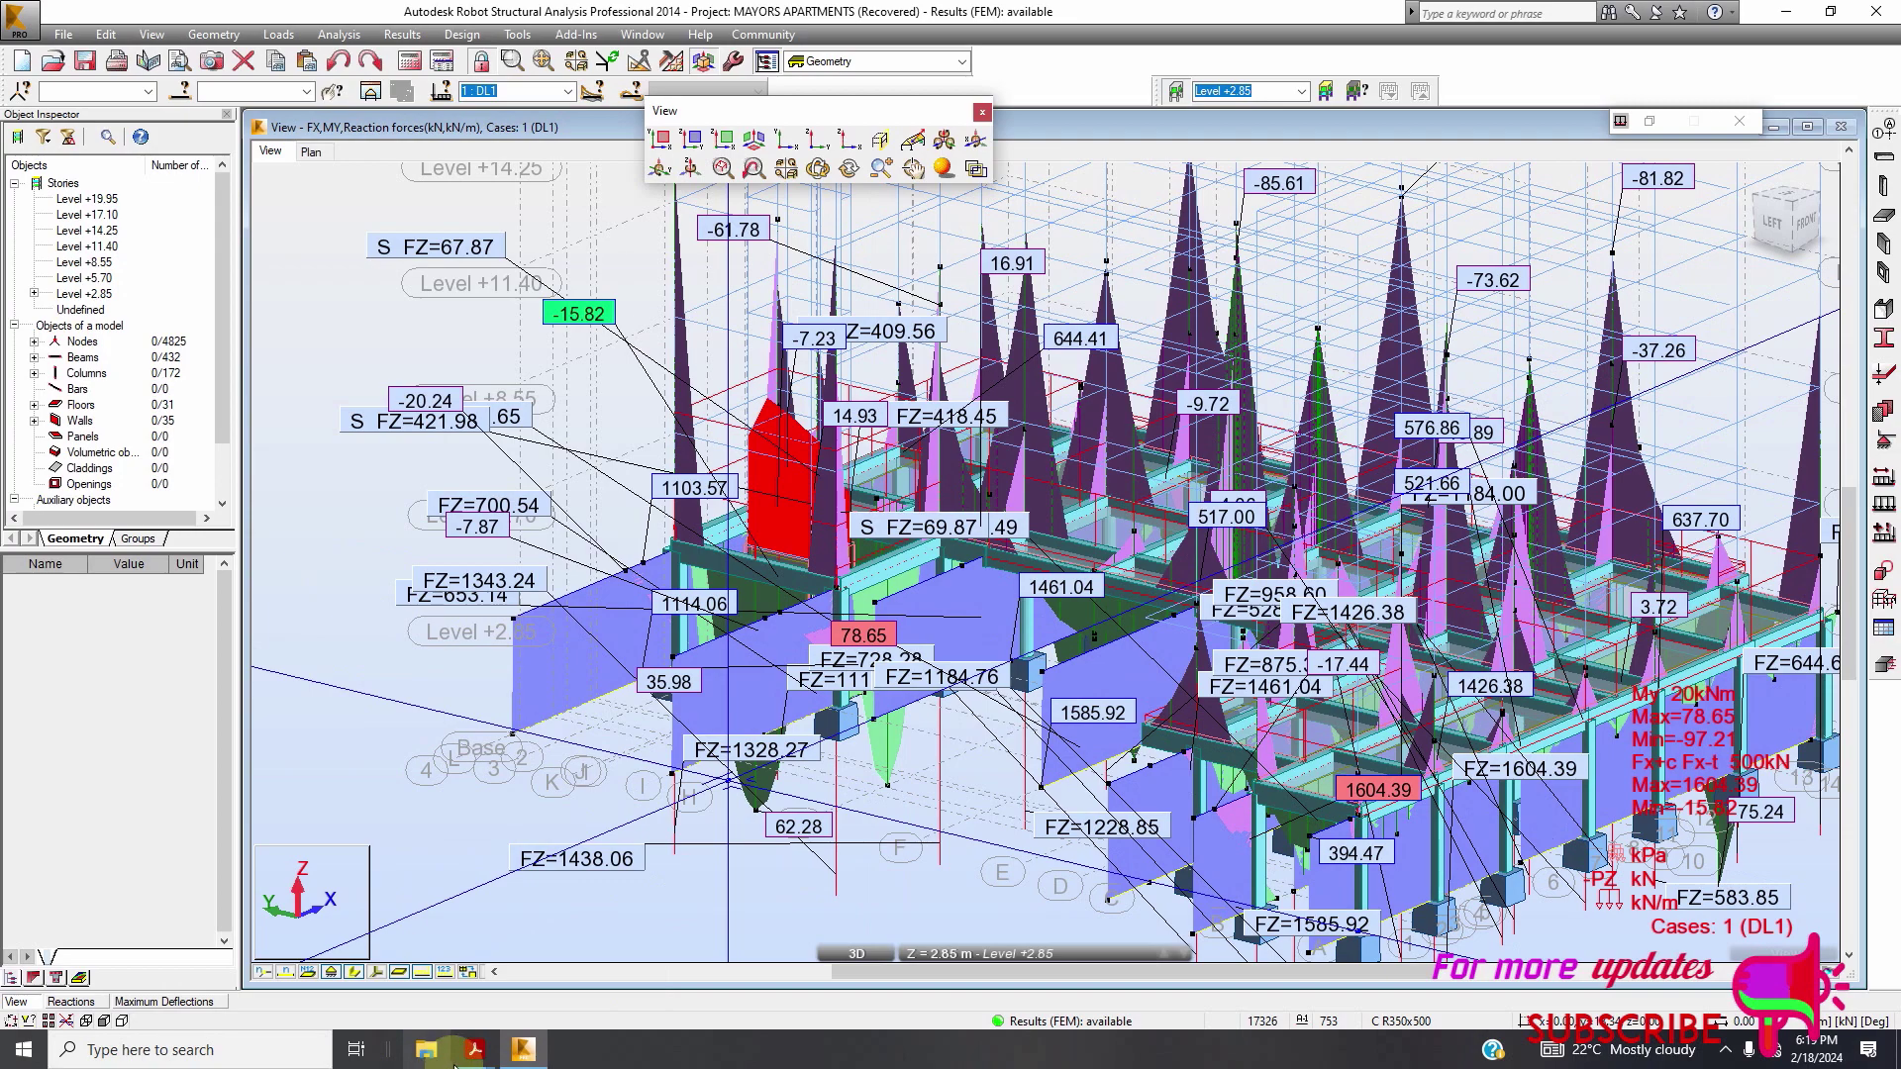
Check the ULTIMATE AXIAL LOADS figure in the Sofia Design Calcs PDF, and return to the structural model
mouse_move(495, 1047)
left_click(560, 1002)
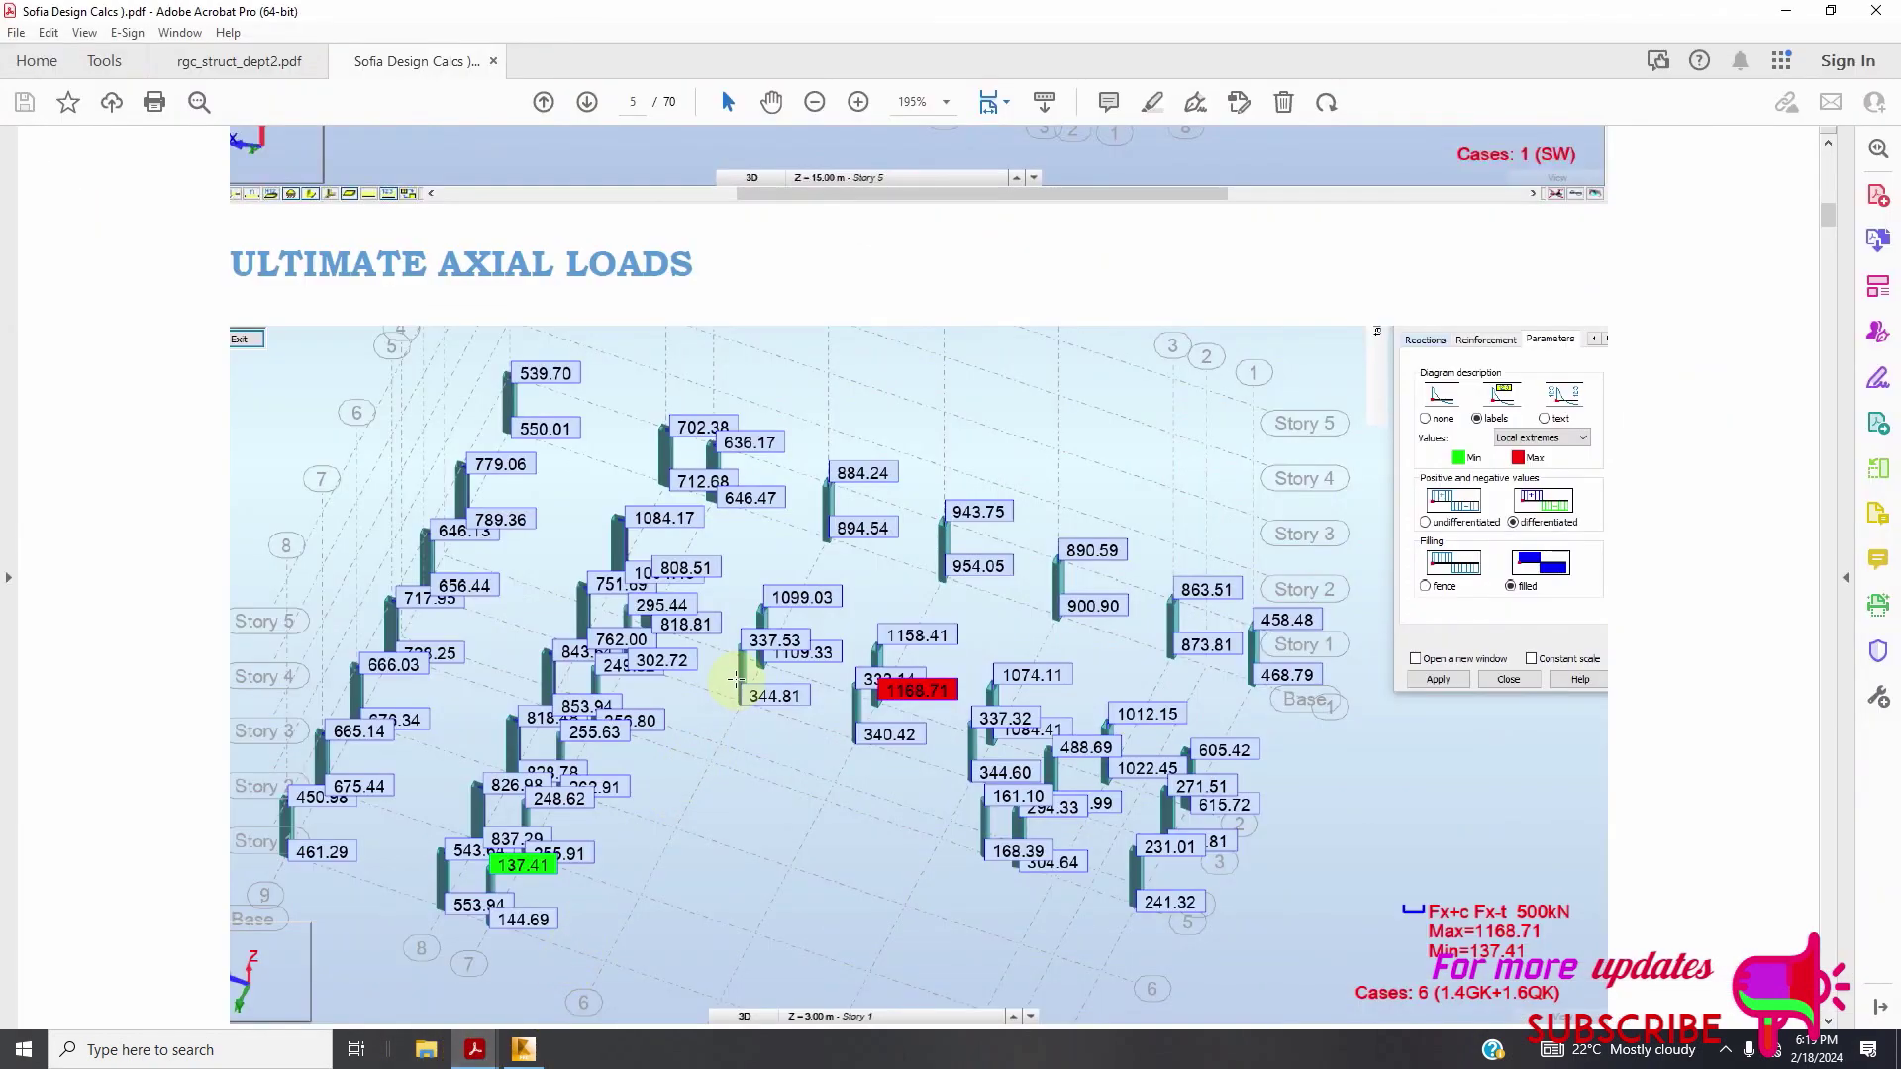
scroll(783, 755, "down", 1)
left_click(525, 1049)
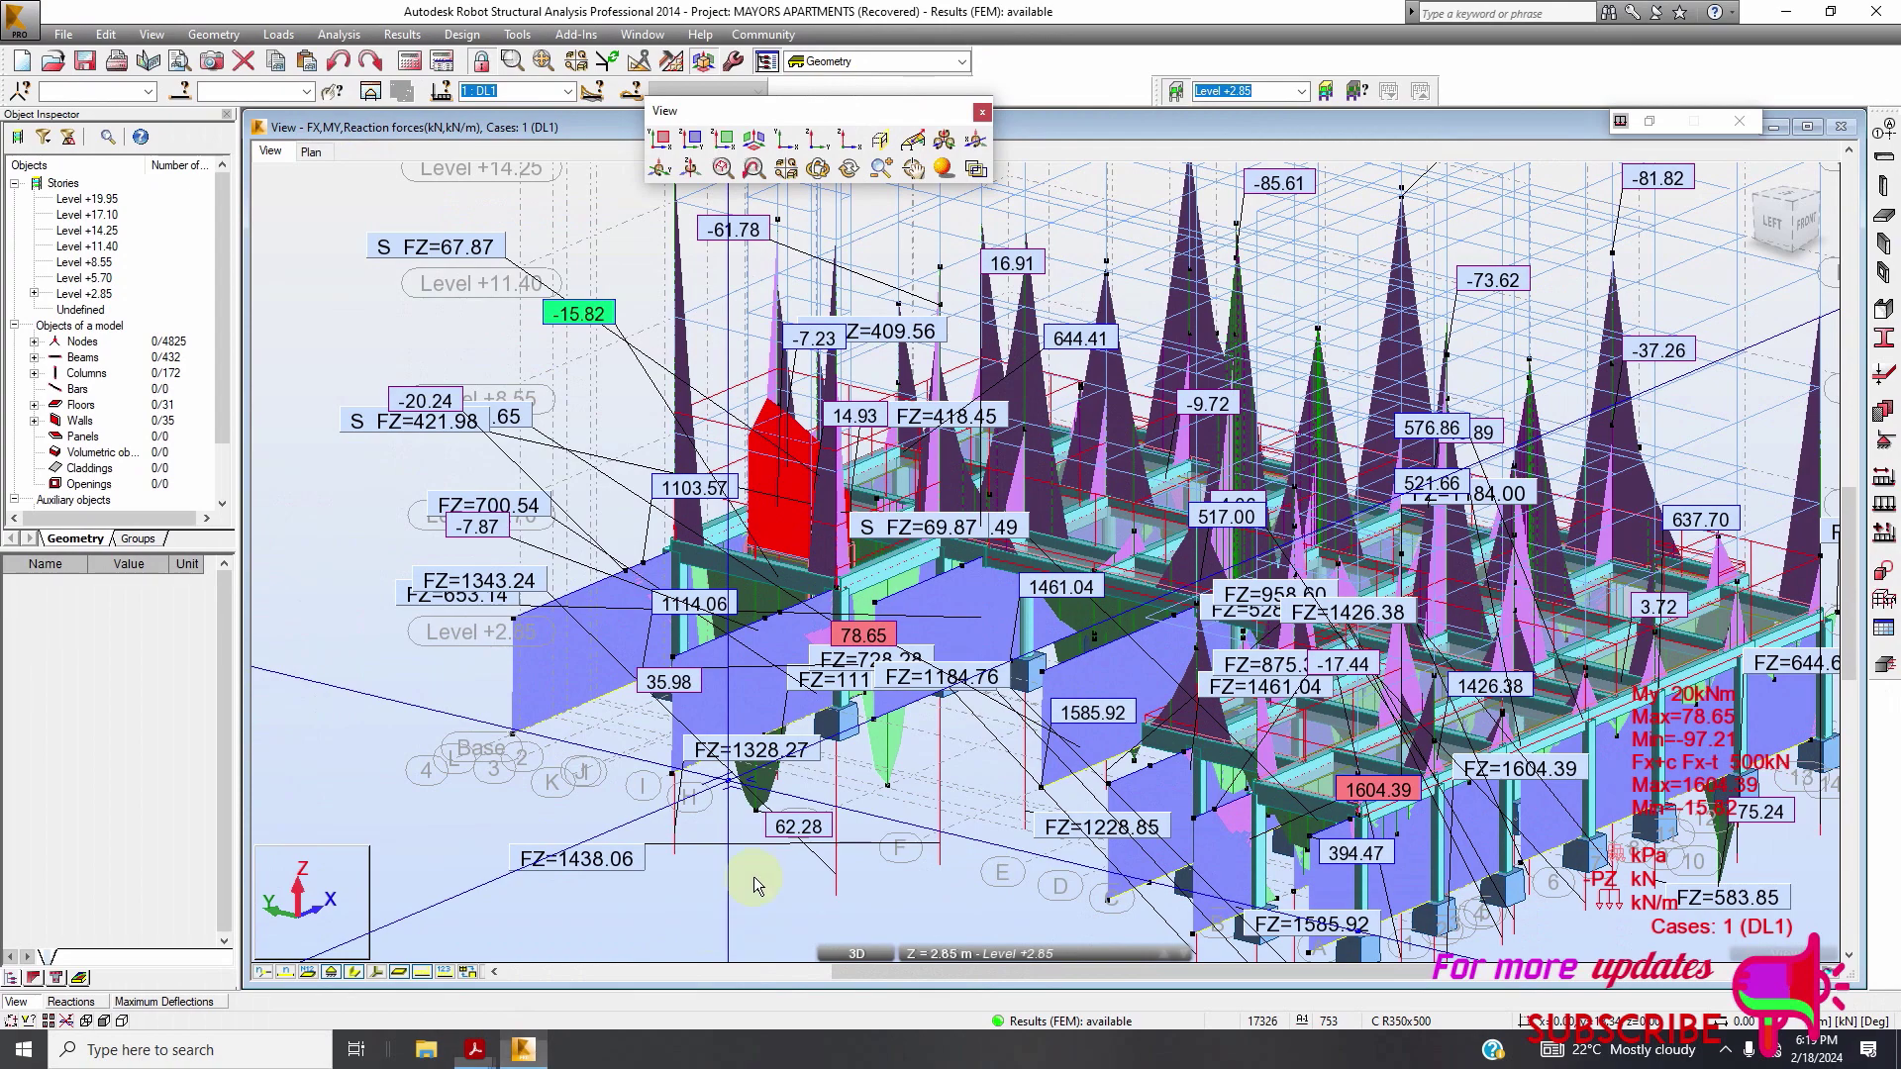
Select one ground-storey column plus all similar ones by bar type, and open the selection in a new maximised window
right_click(894, 788)
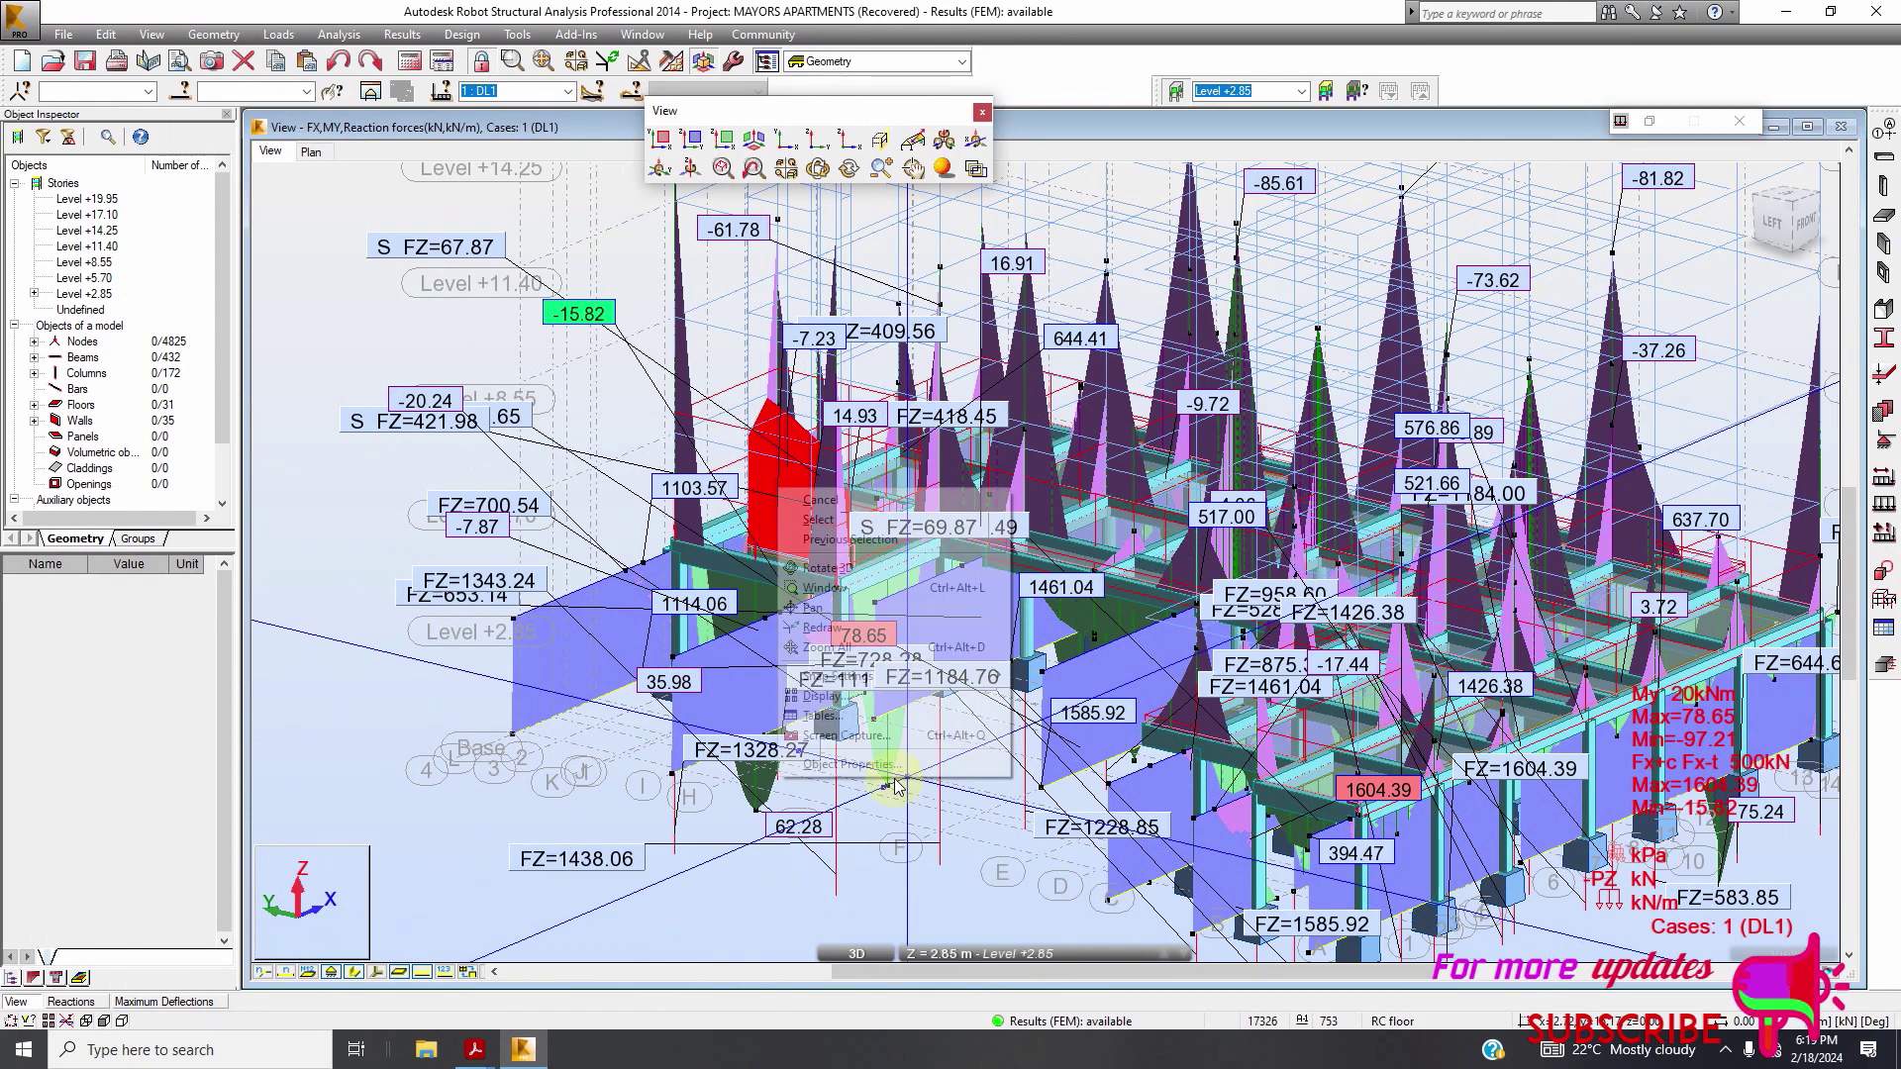
left_click(822, 520)
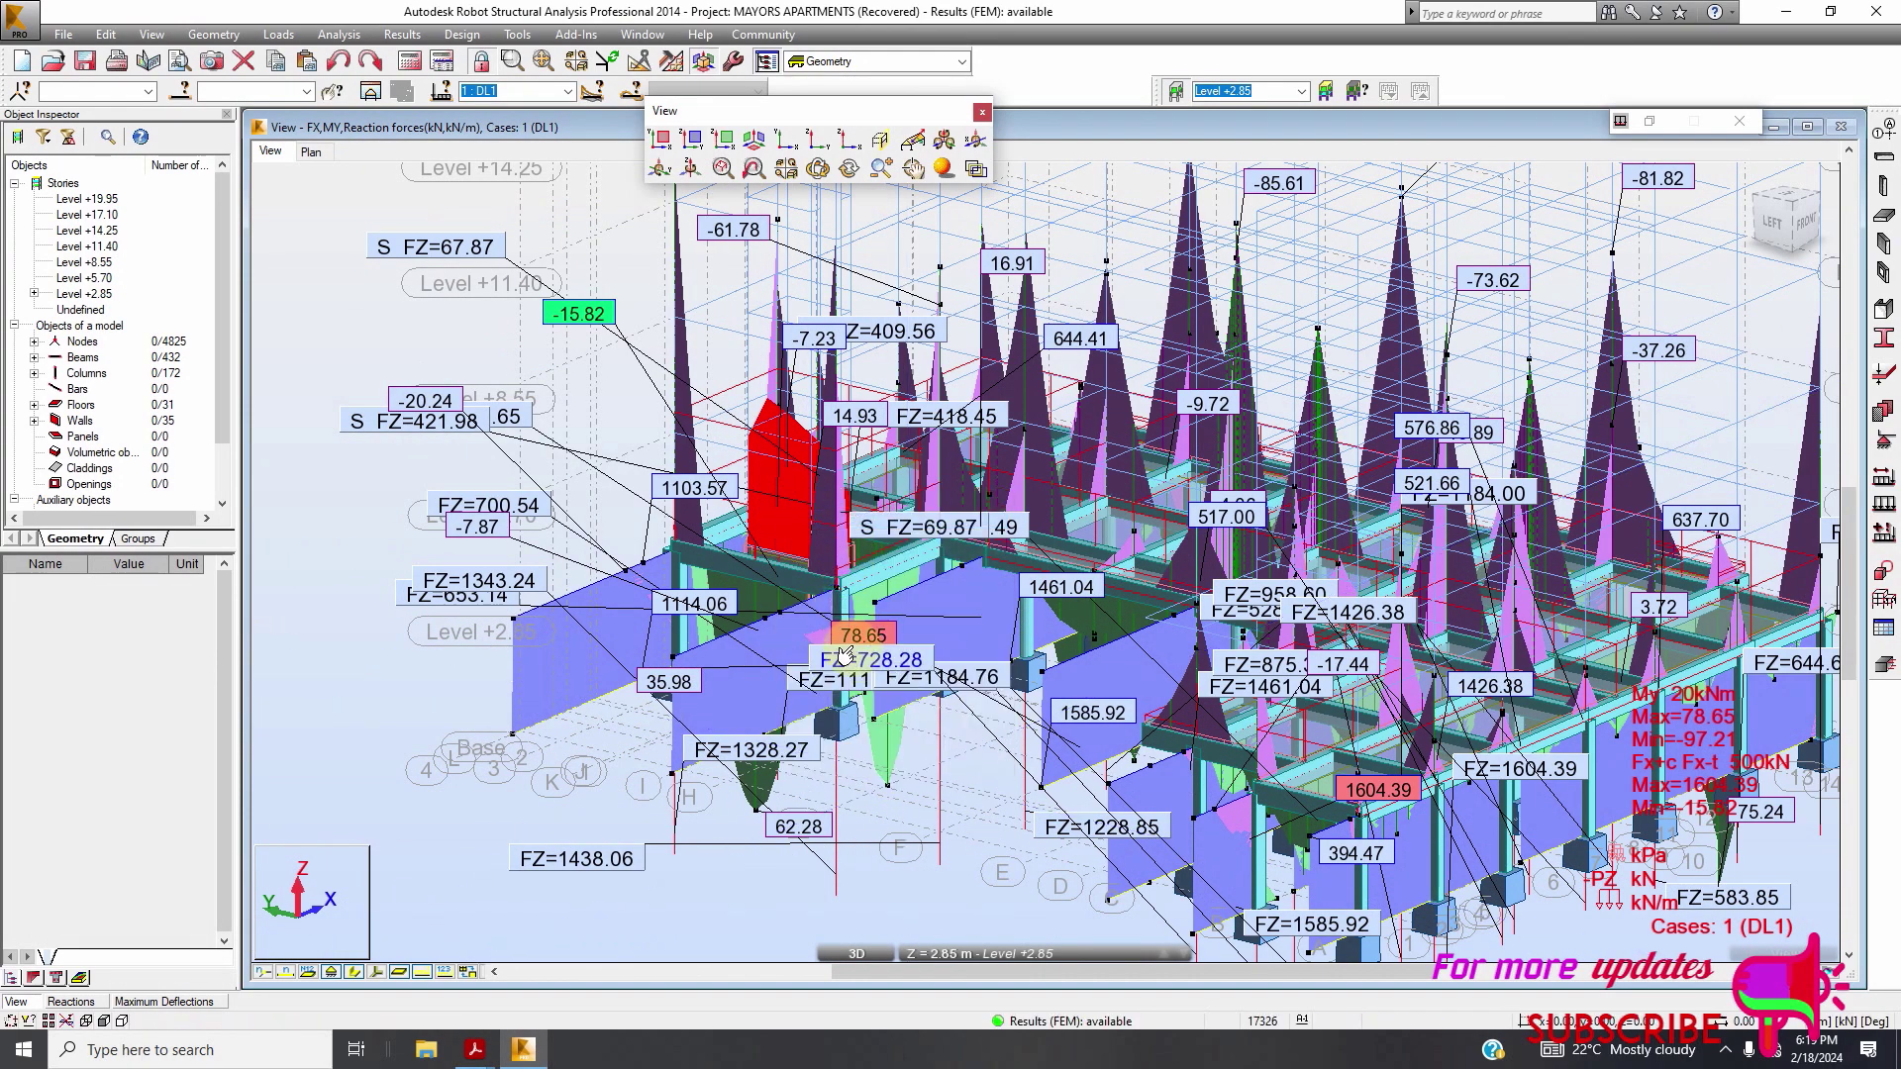
left_click(839, 624)
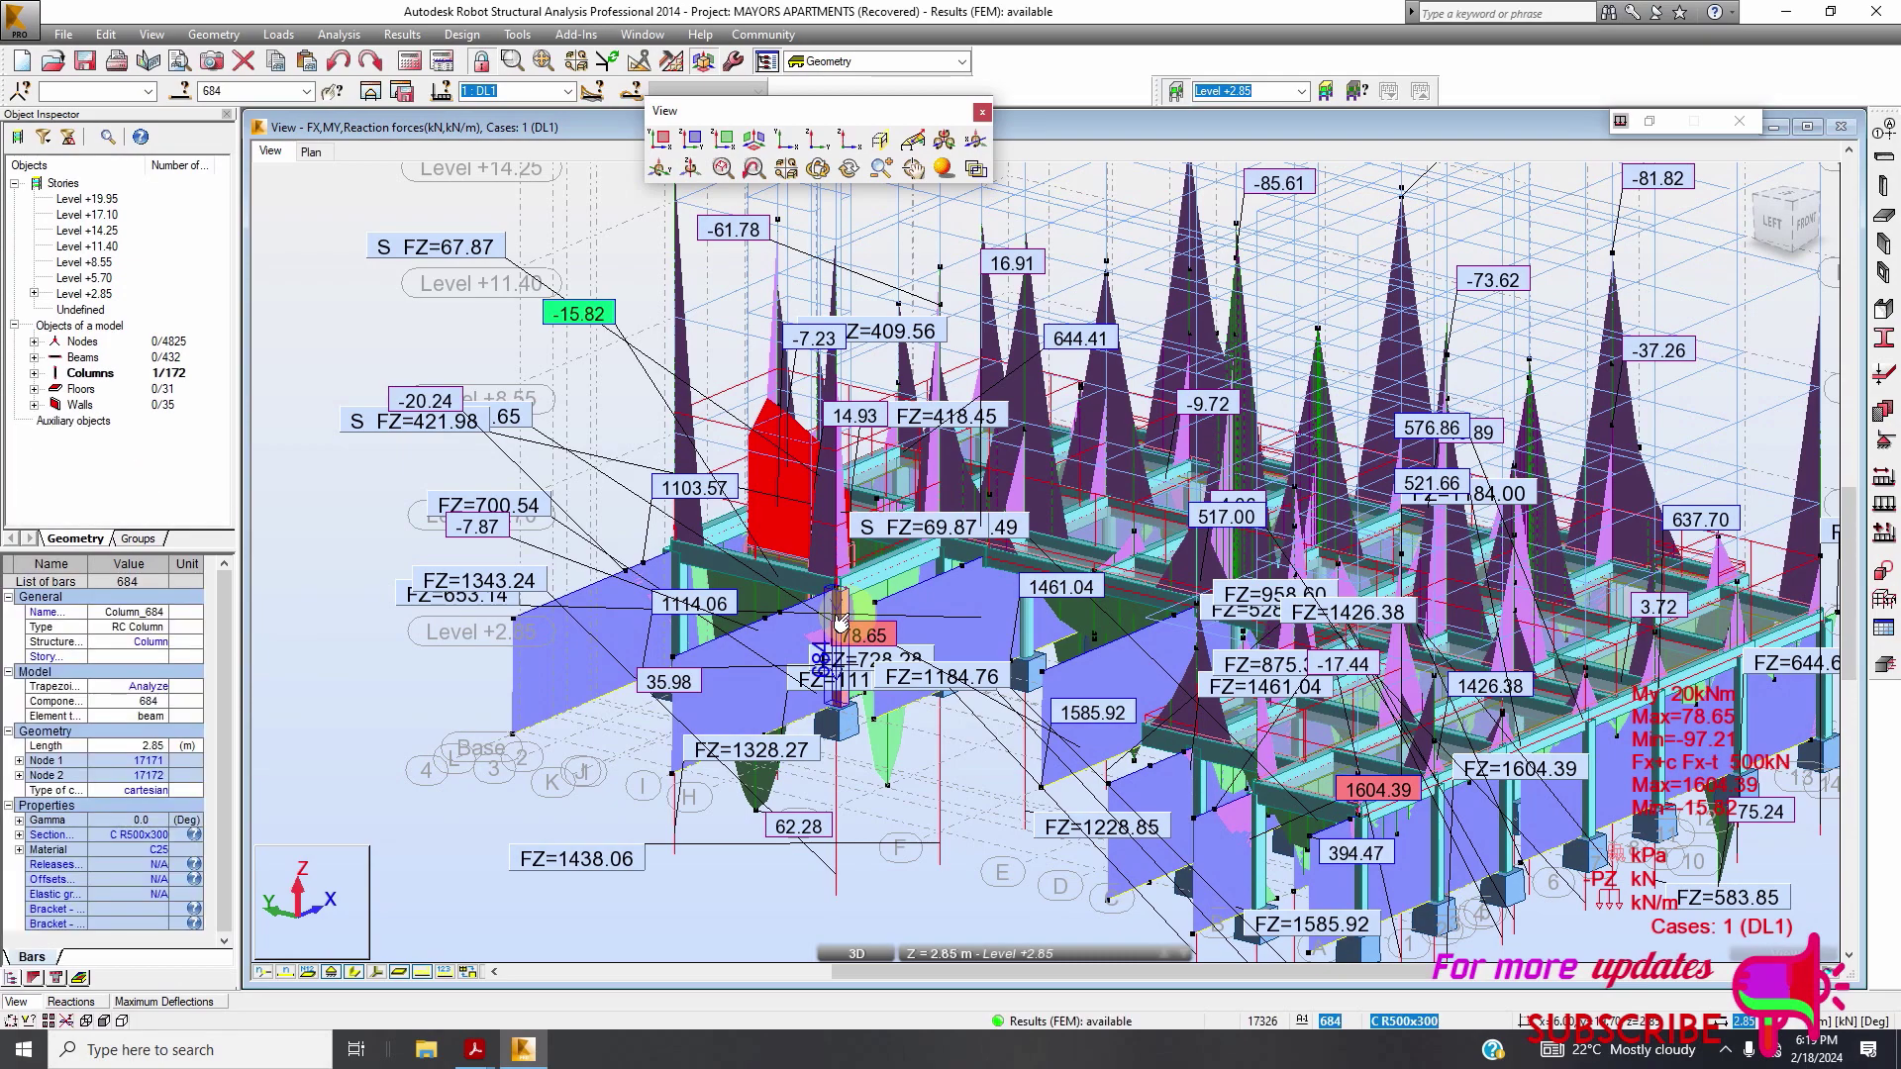
right_click(840, 624)
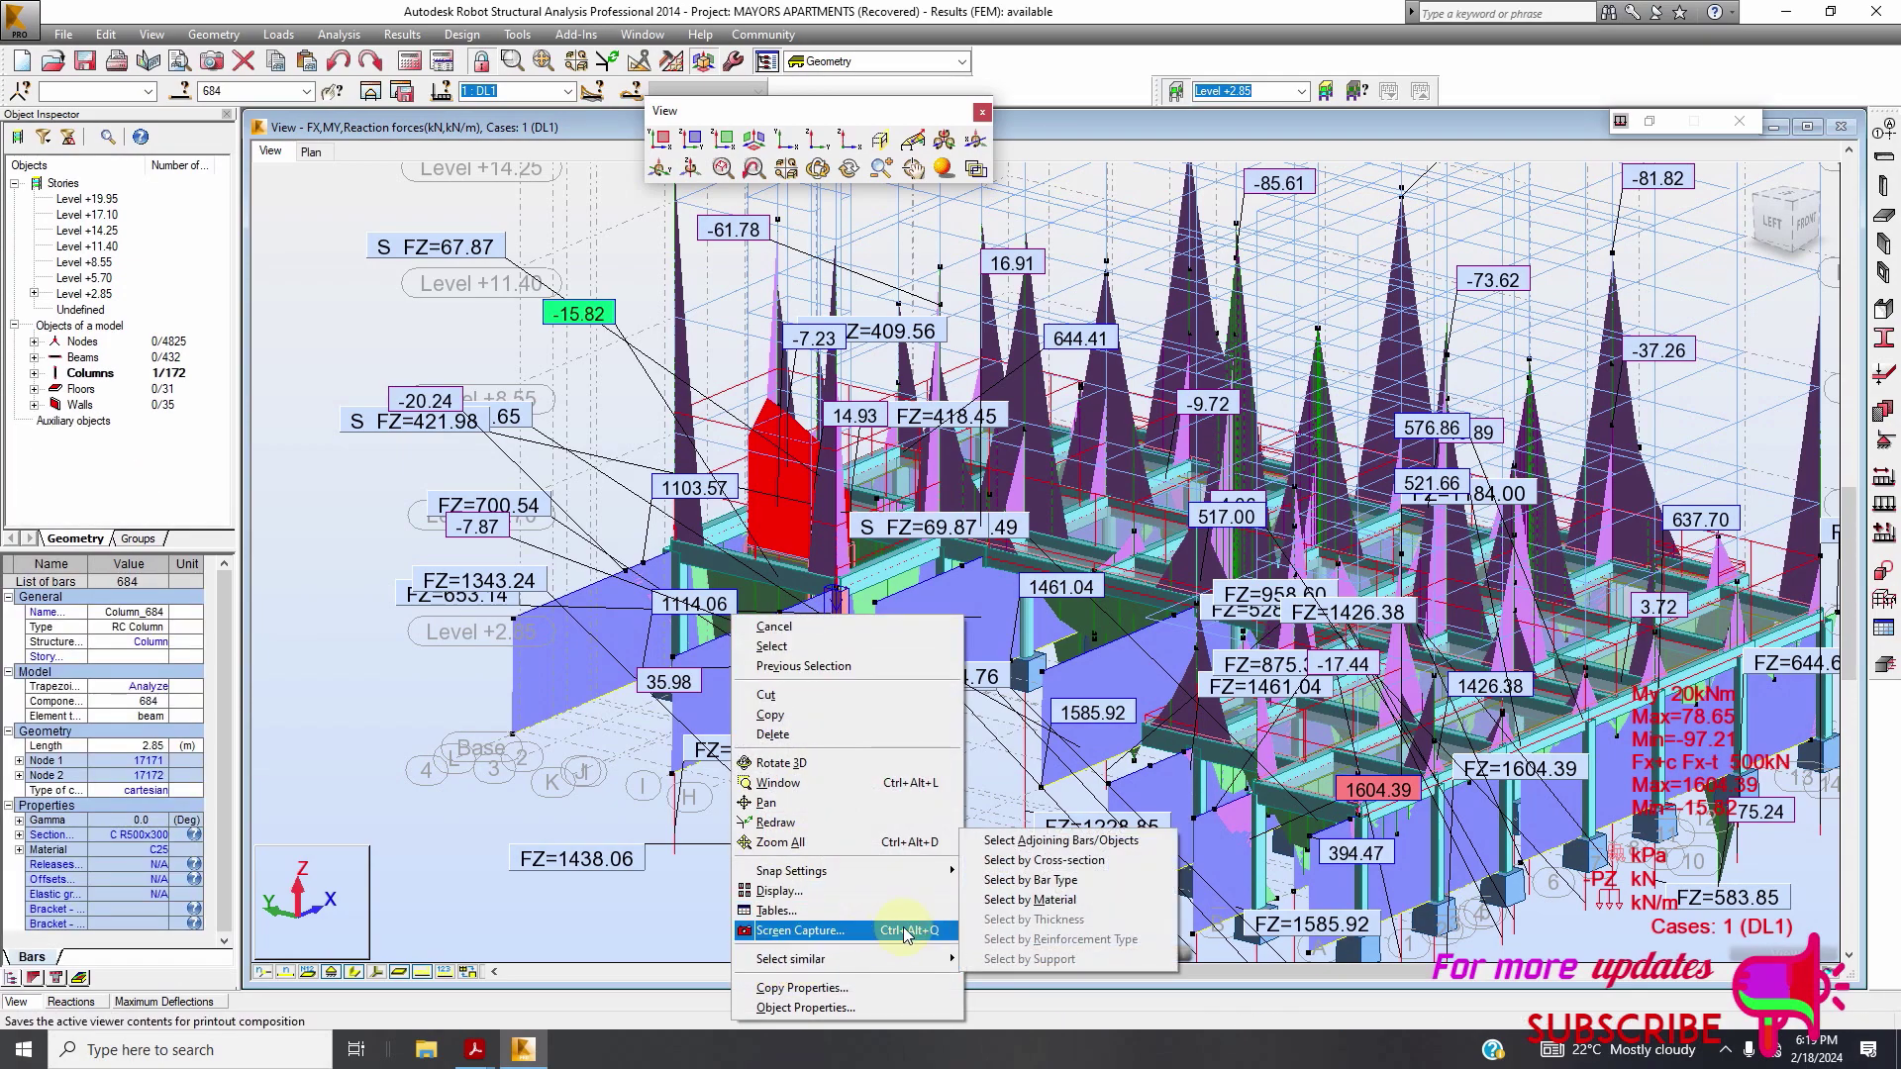
mouse_move(941, 969)
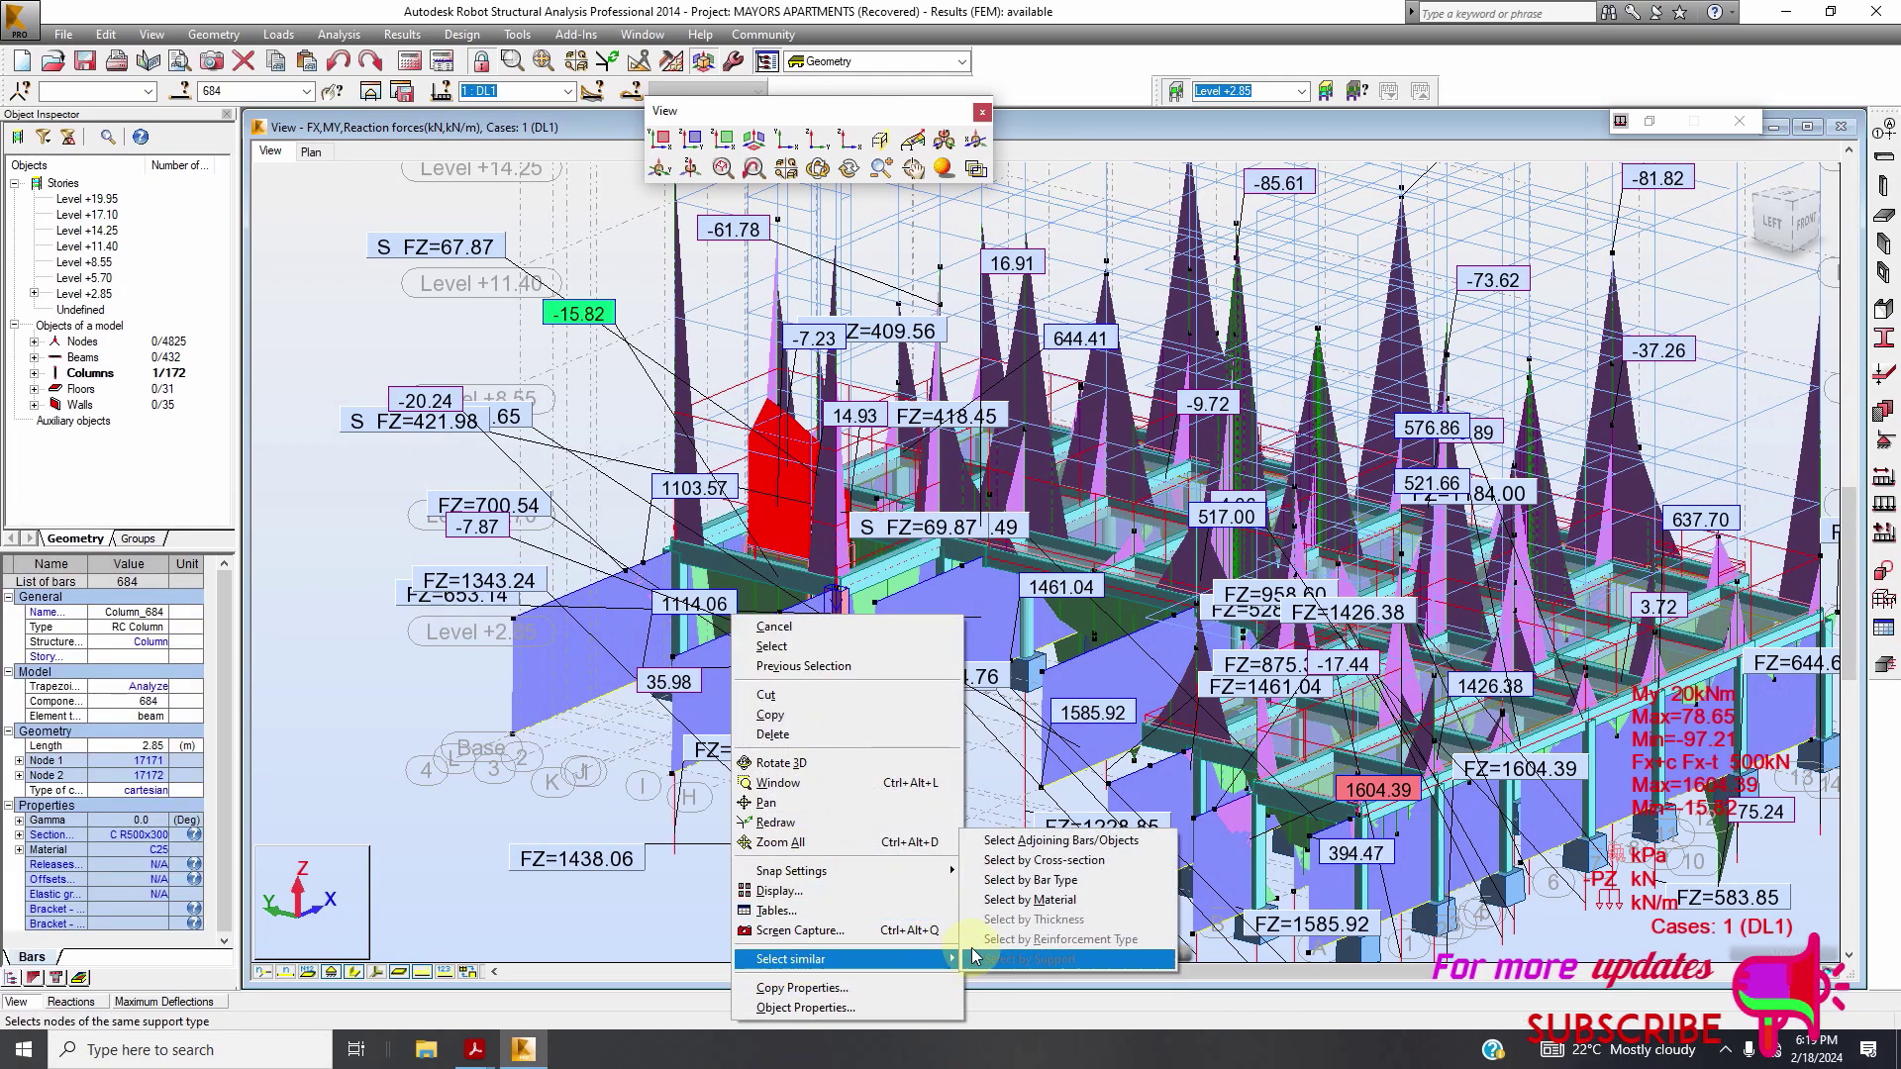
left_click(1053, 888)
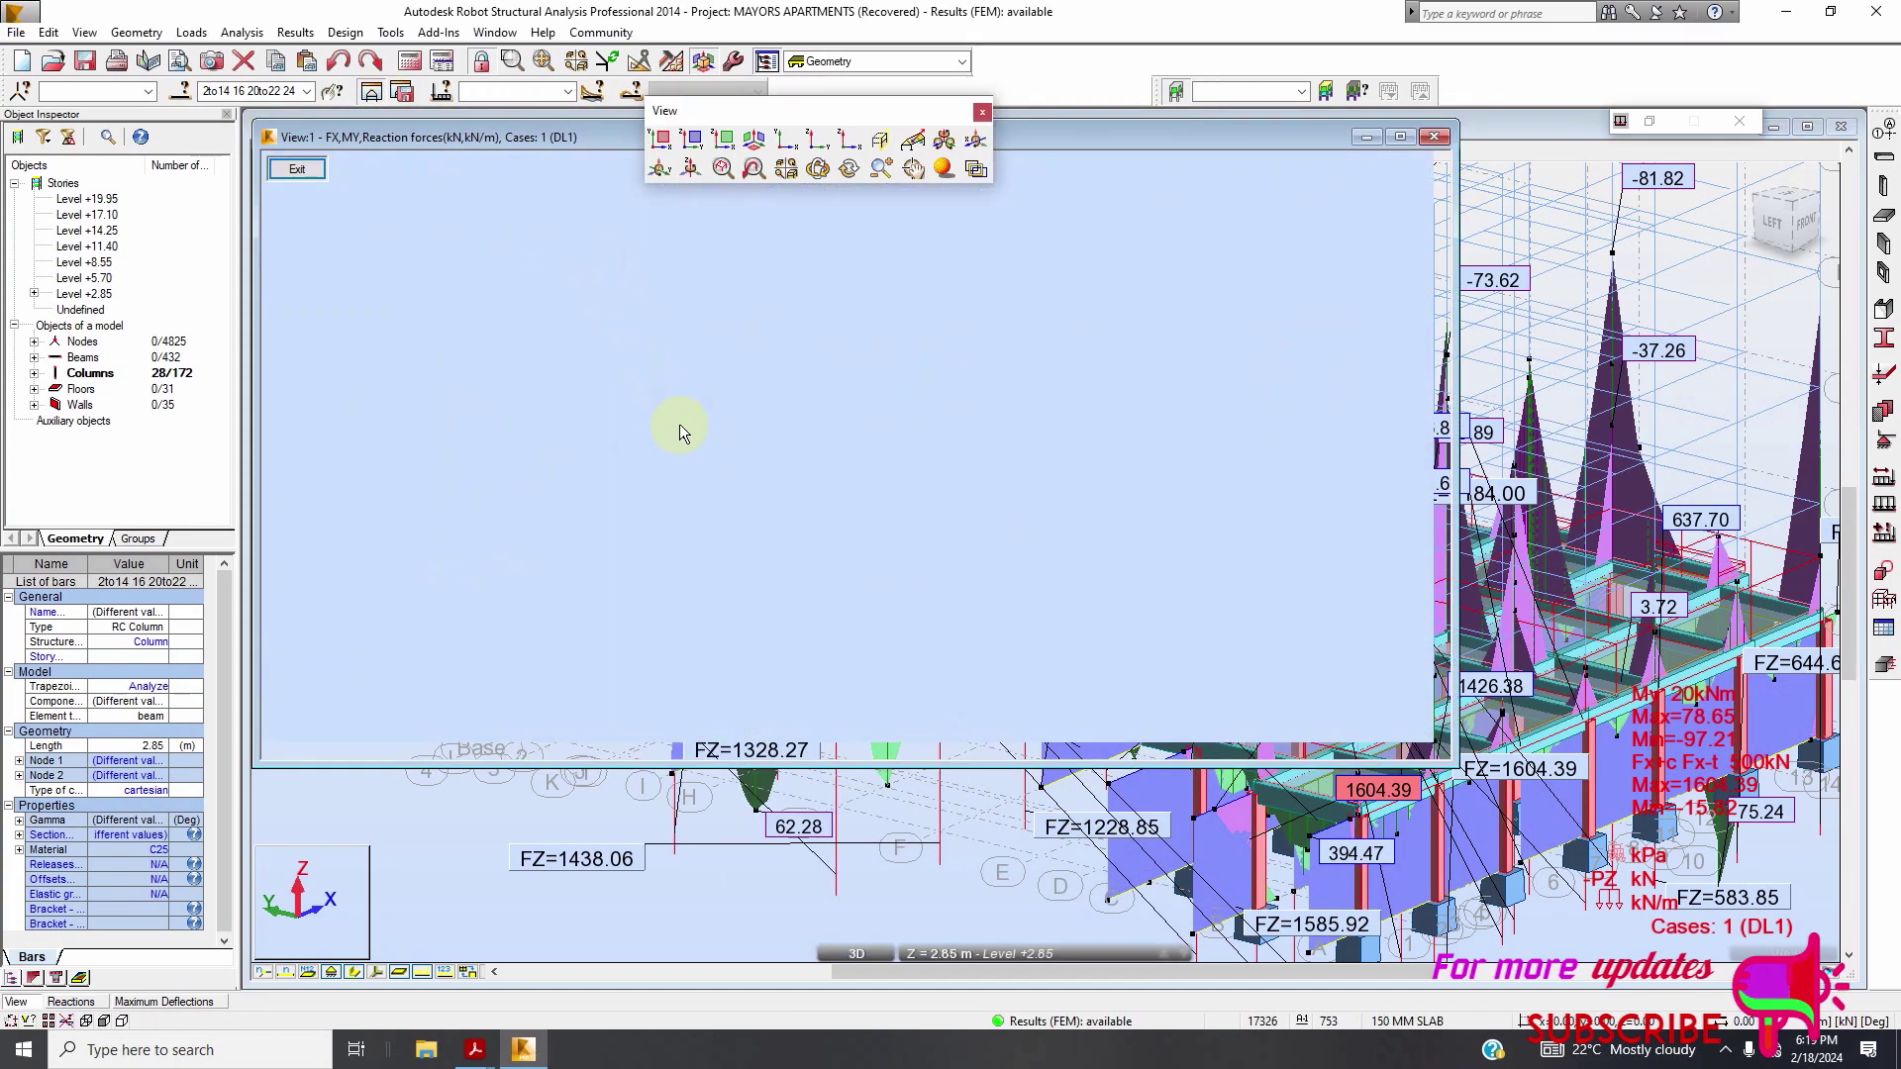
left_click(1400, 136)
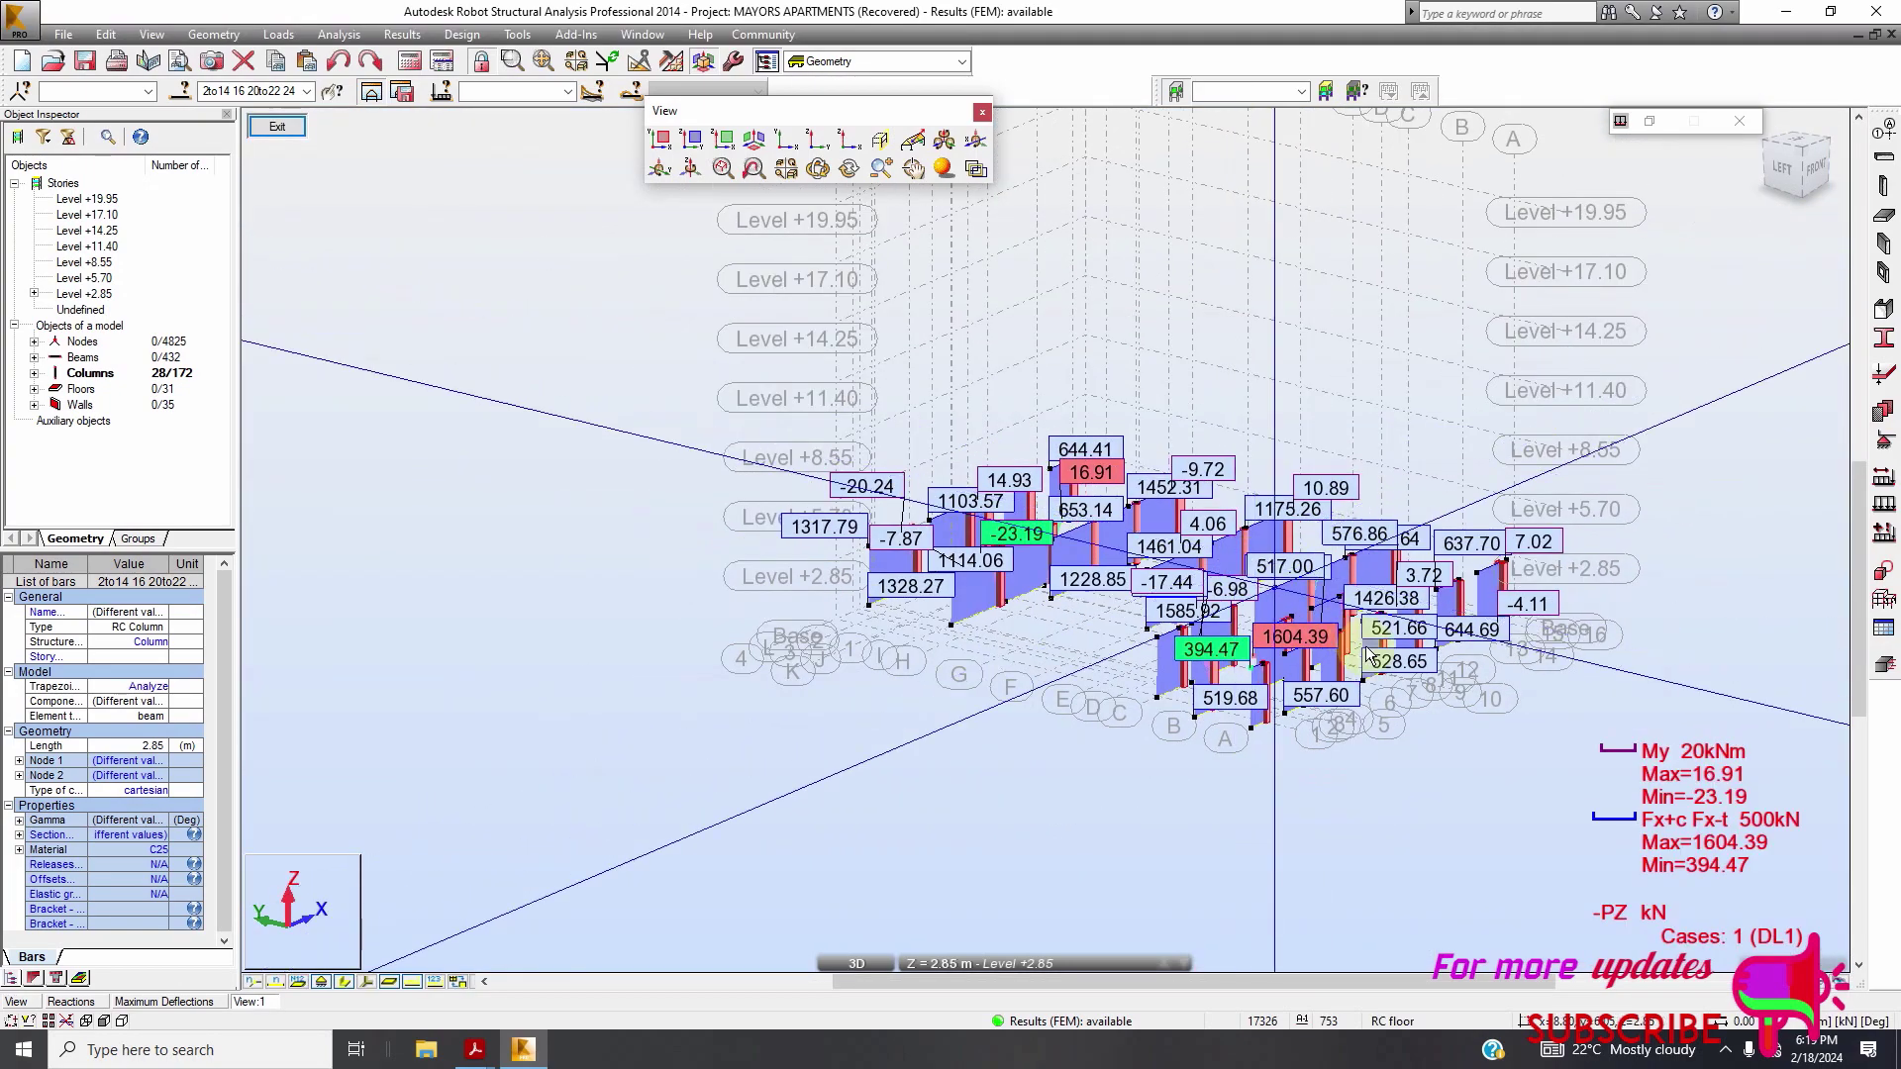
Examine the Fx and My value labels on the isolated columns from different 3D angles
scroll(1368, 654, "up", 5)
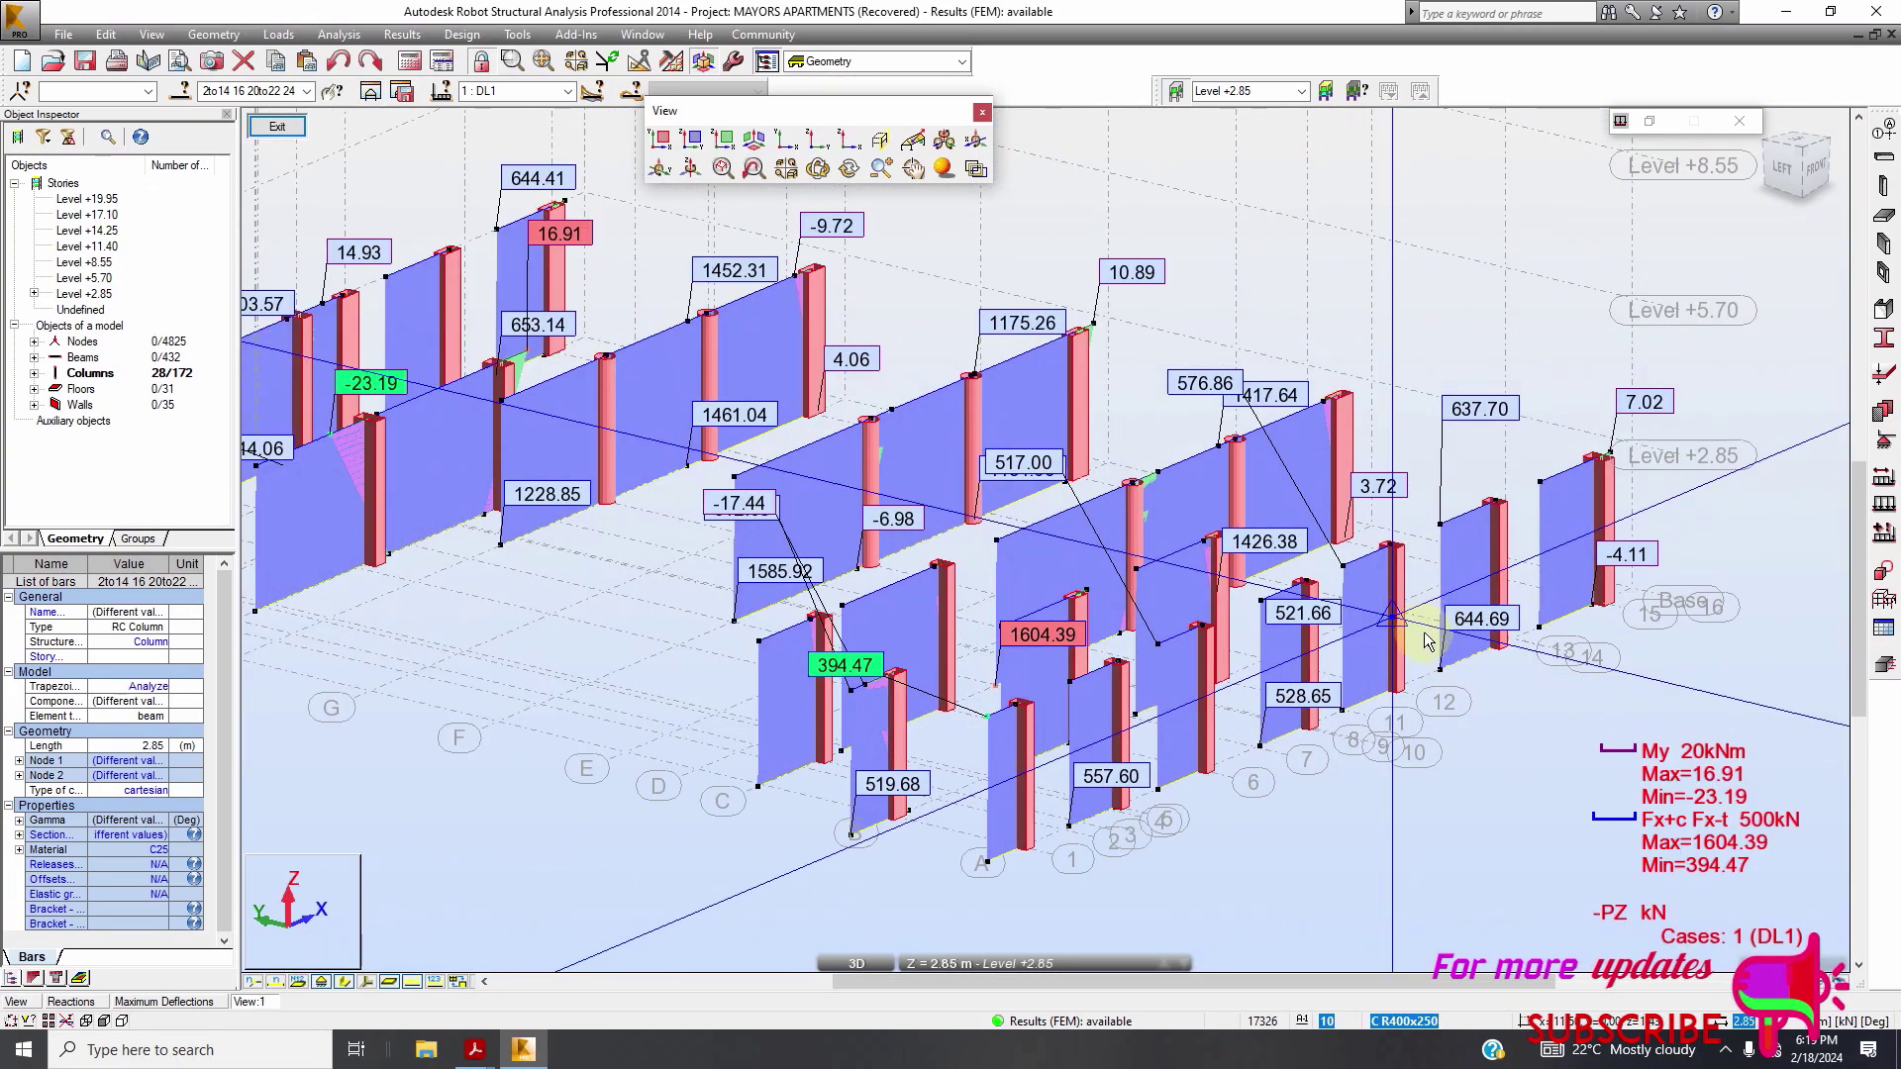
scroll(1426, 642, "down", 4)
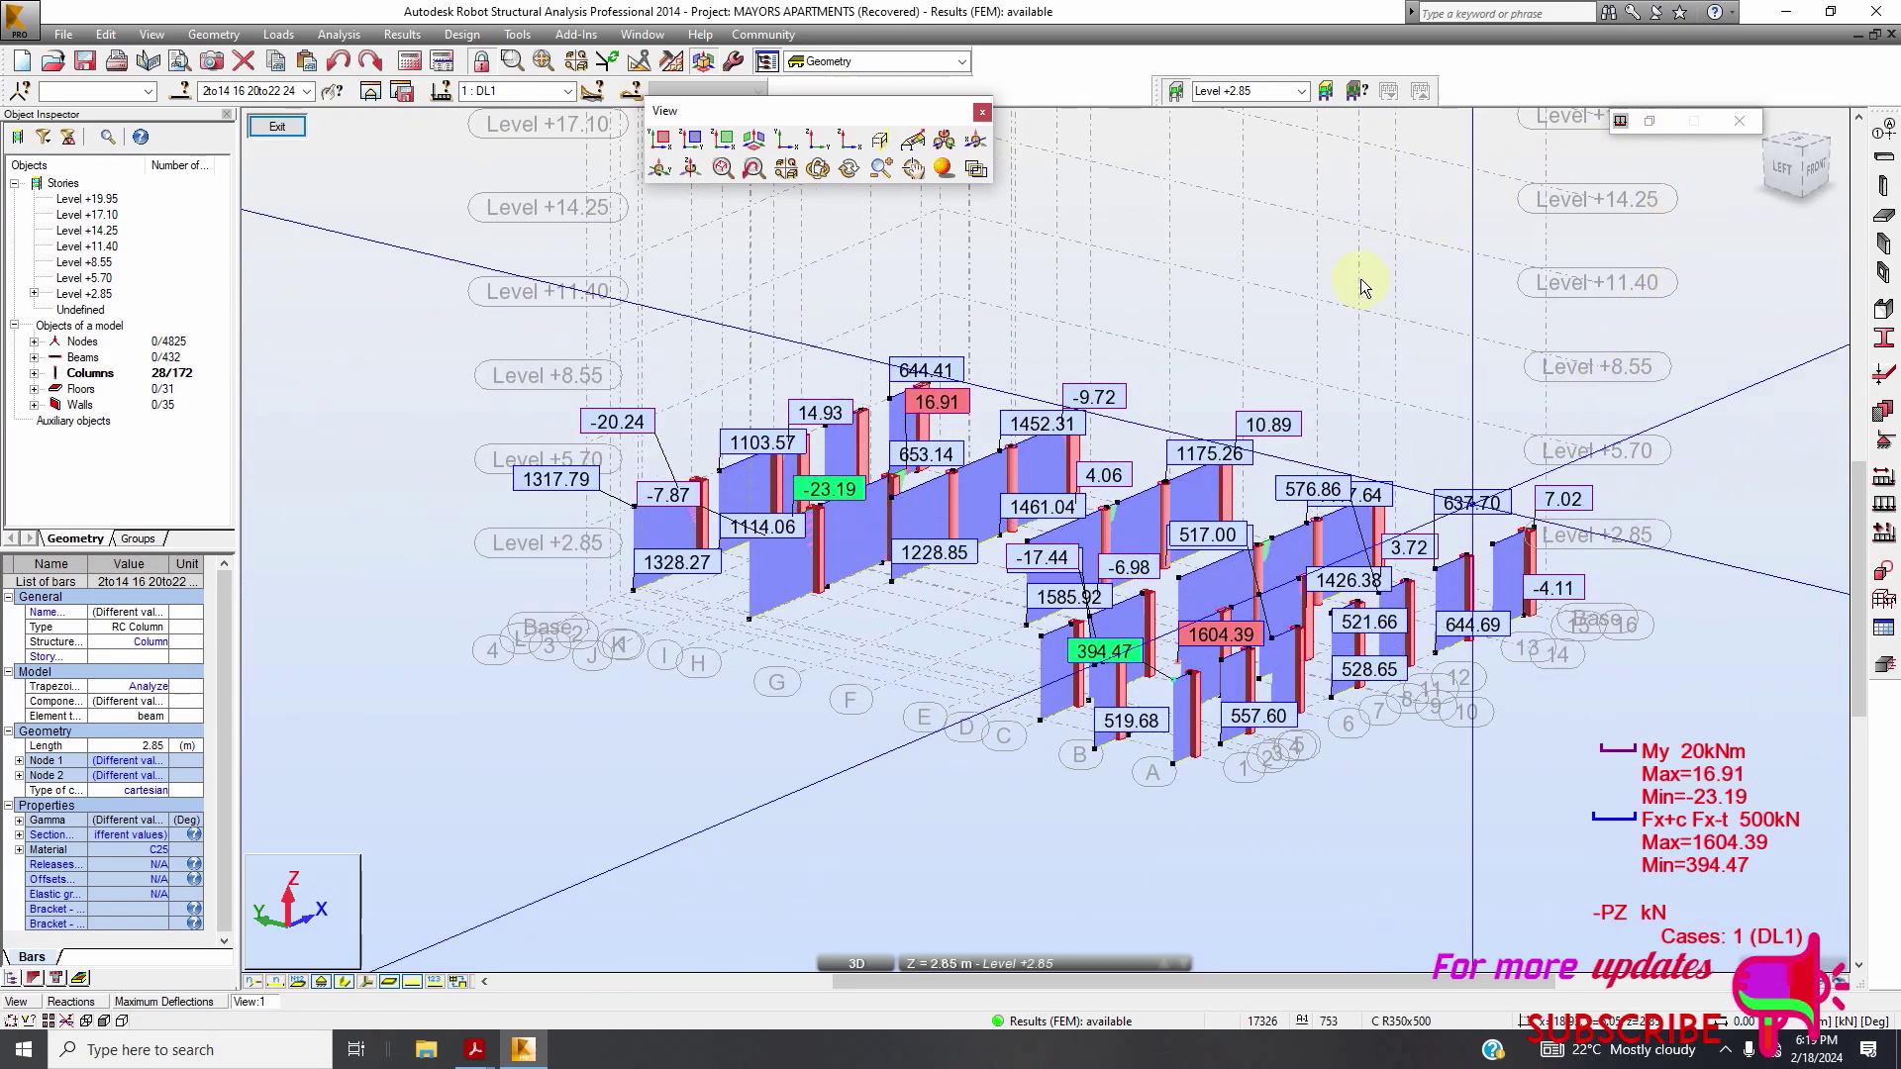
left_click(757, 142)
scroll(1294, 531, "down", 2)
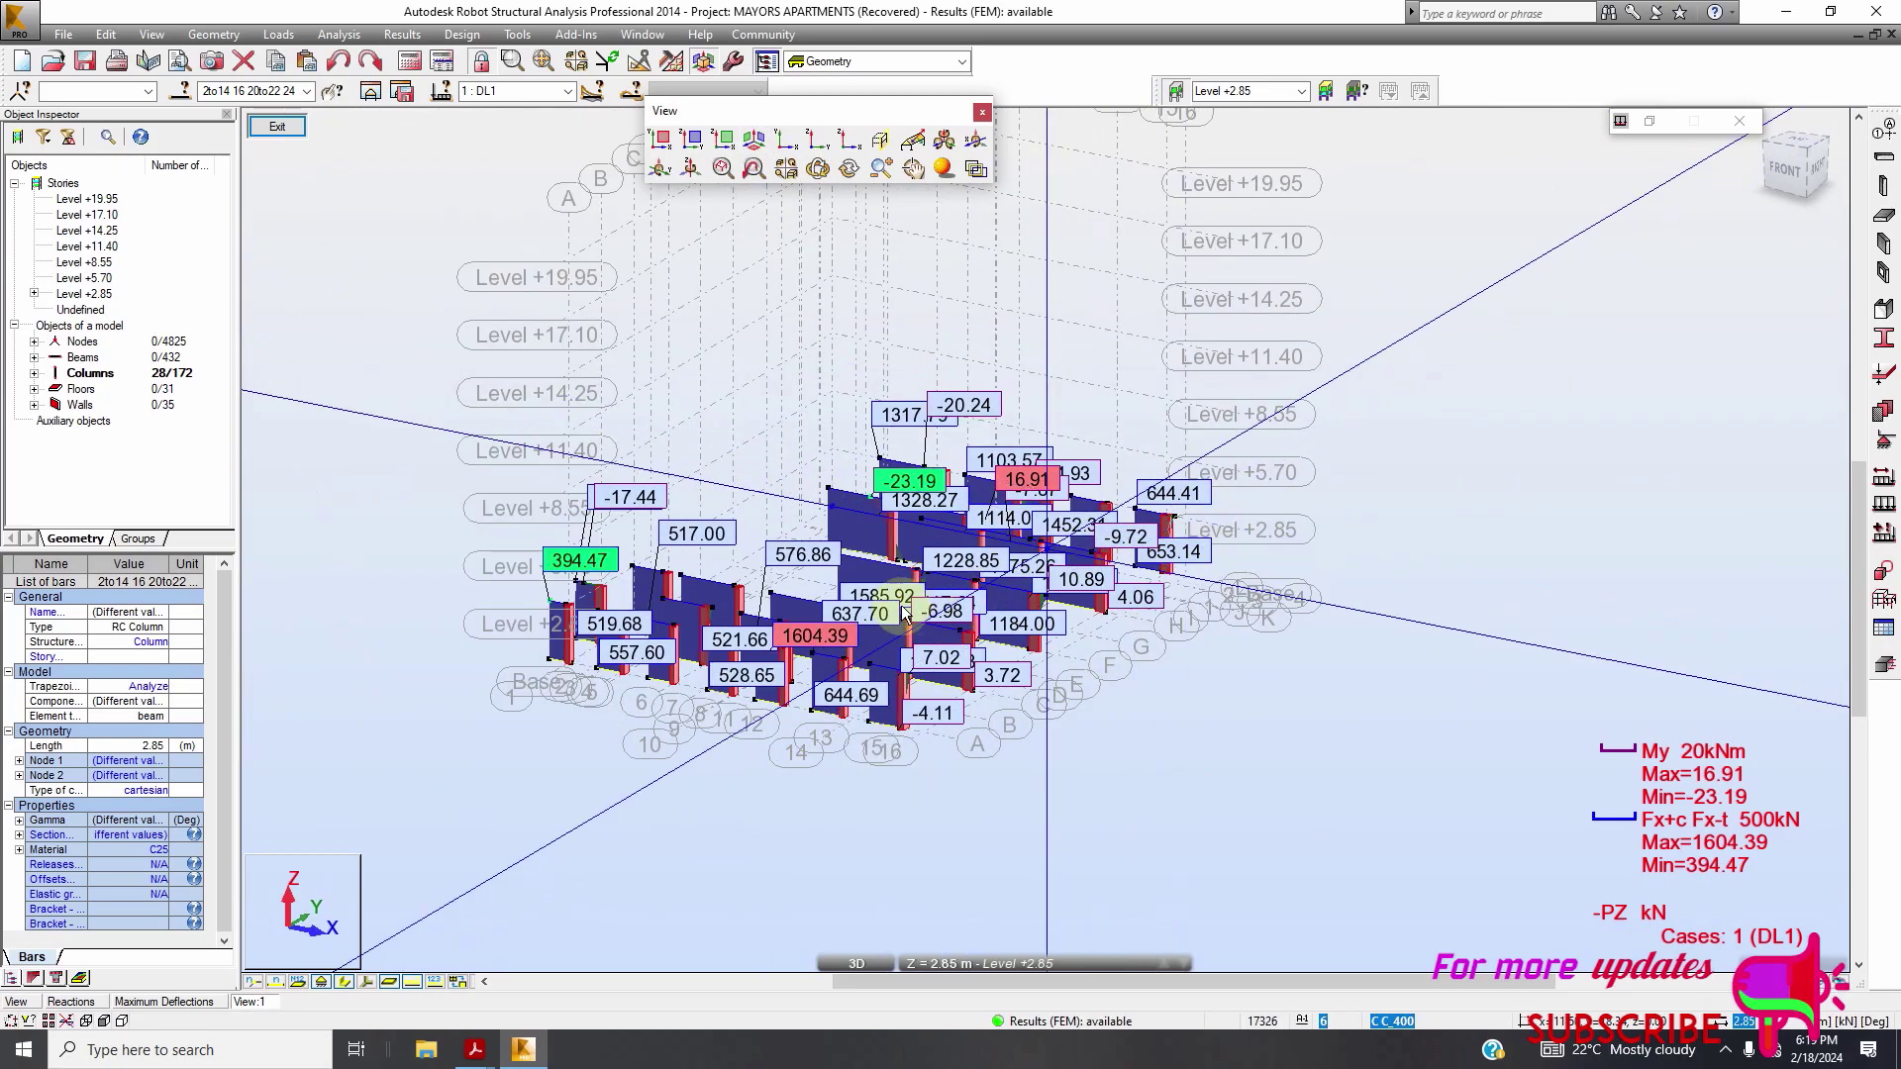
scroll(802, 614, "up", 3)
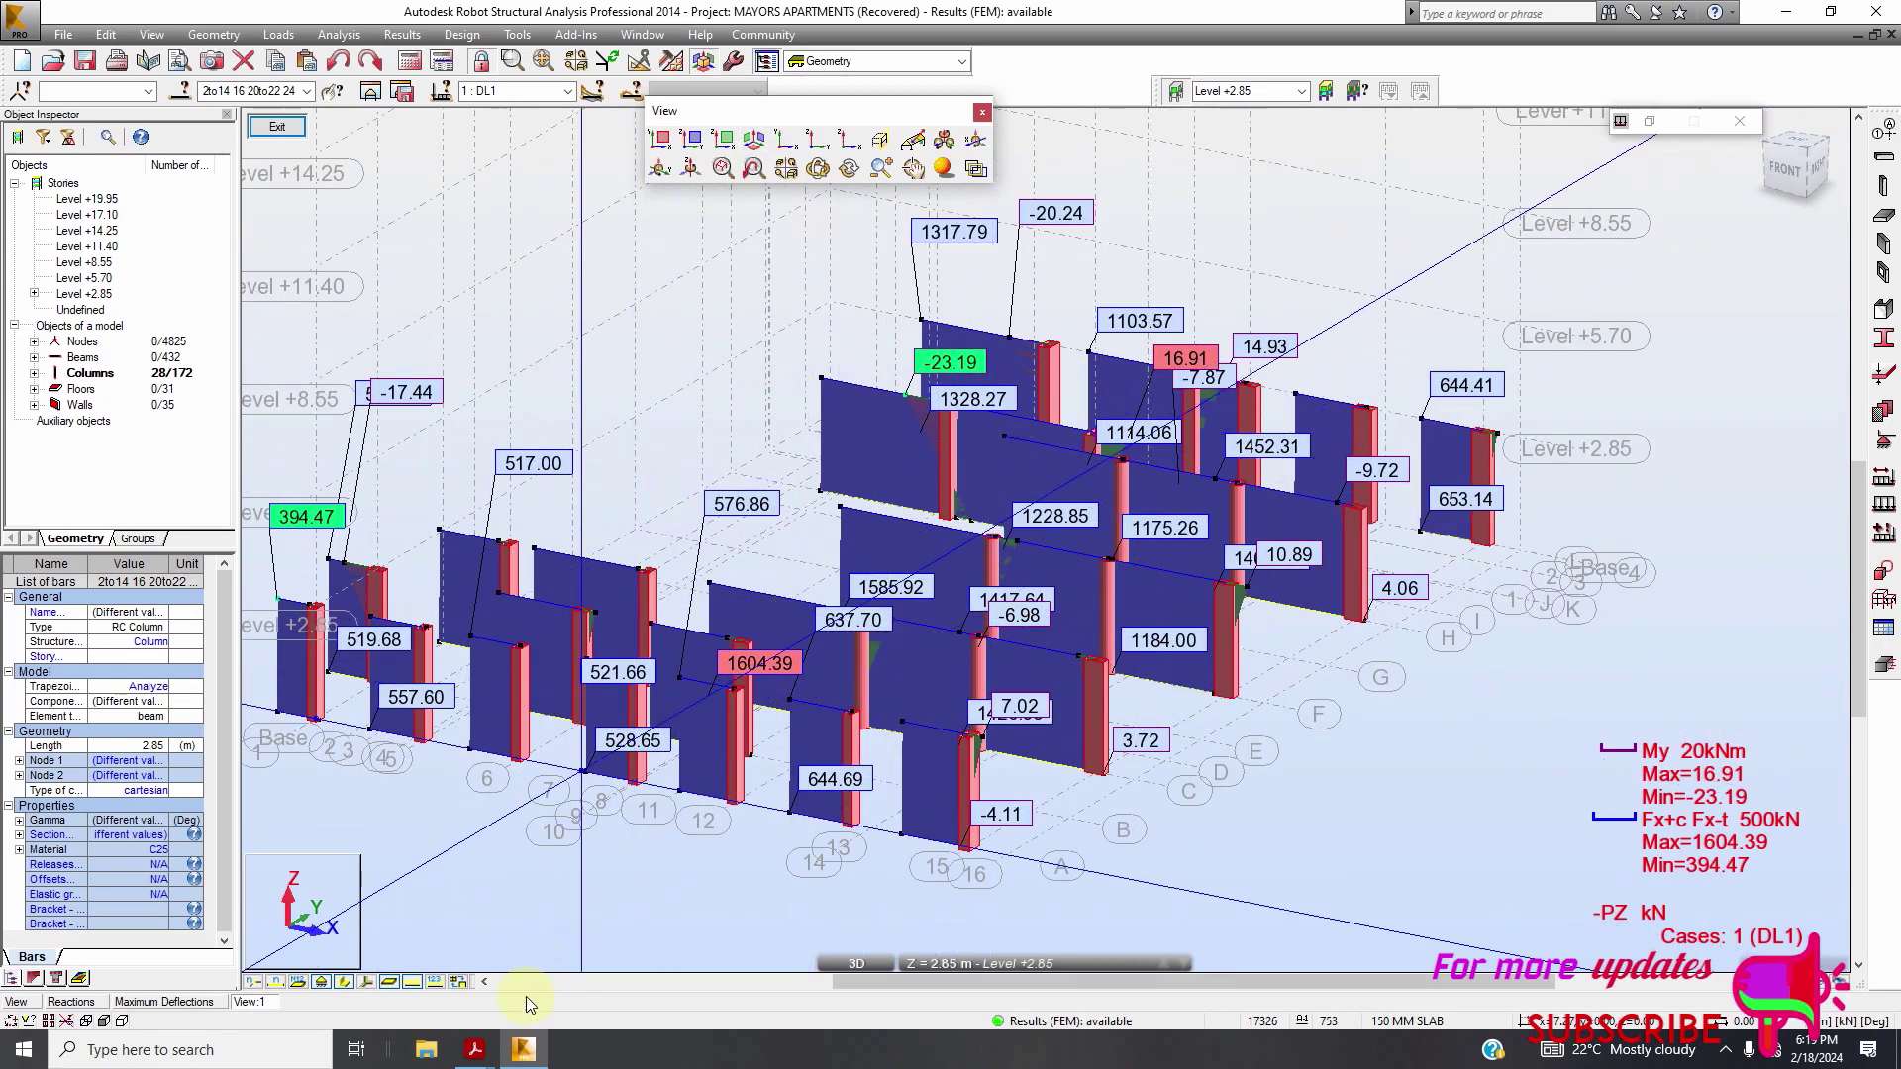
Compare the isolated column diagrams with the ULTIMATE AXIAL LOADS figure in the Sofia Design Calcs PDF
mouse_move(475, 1054)
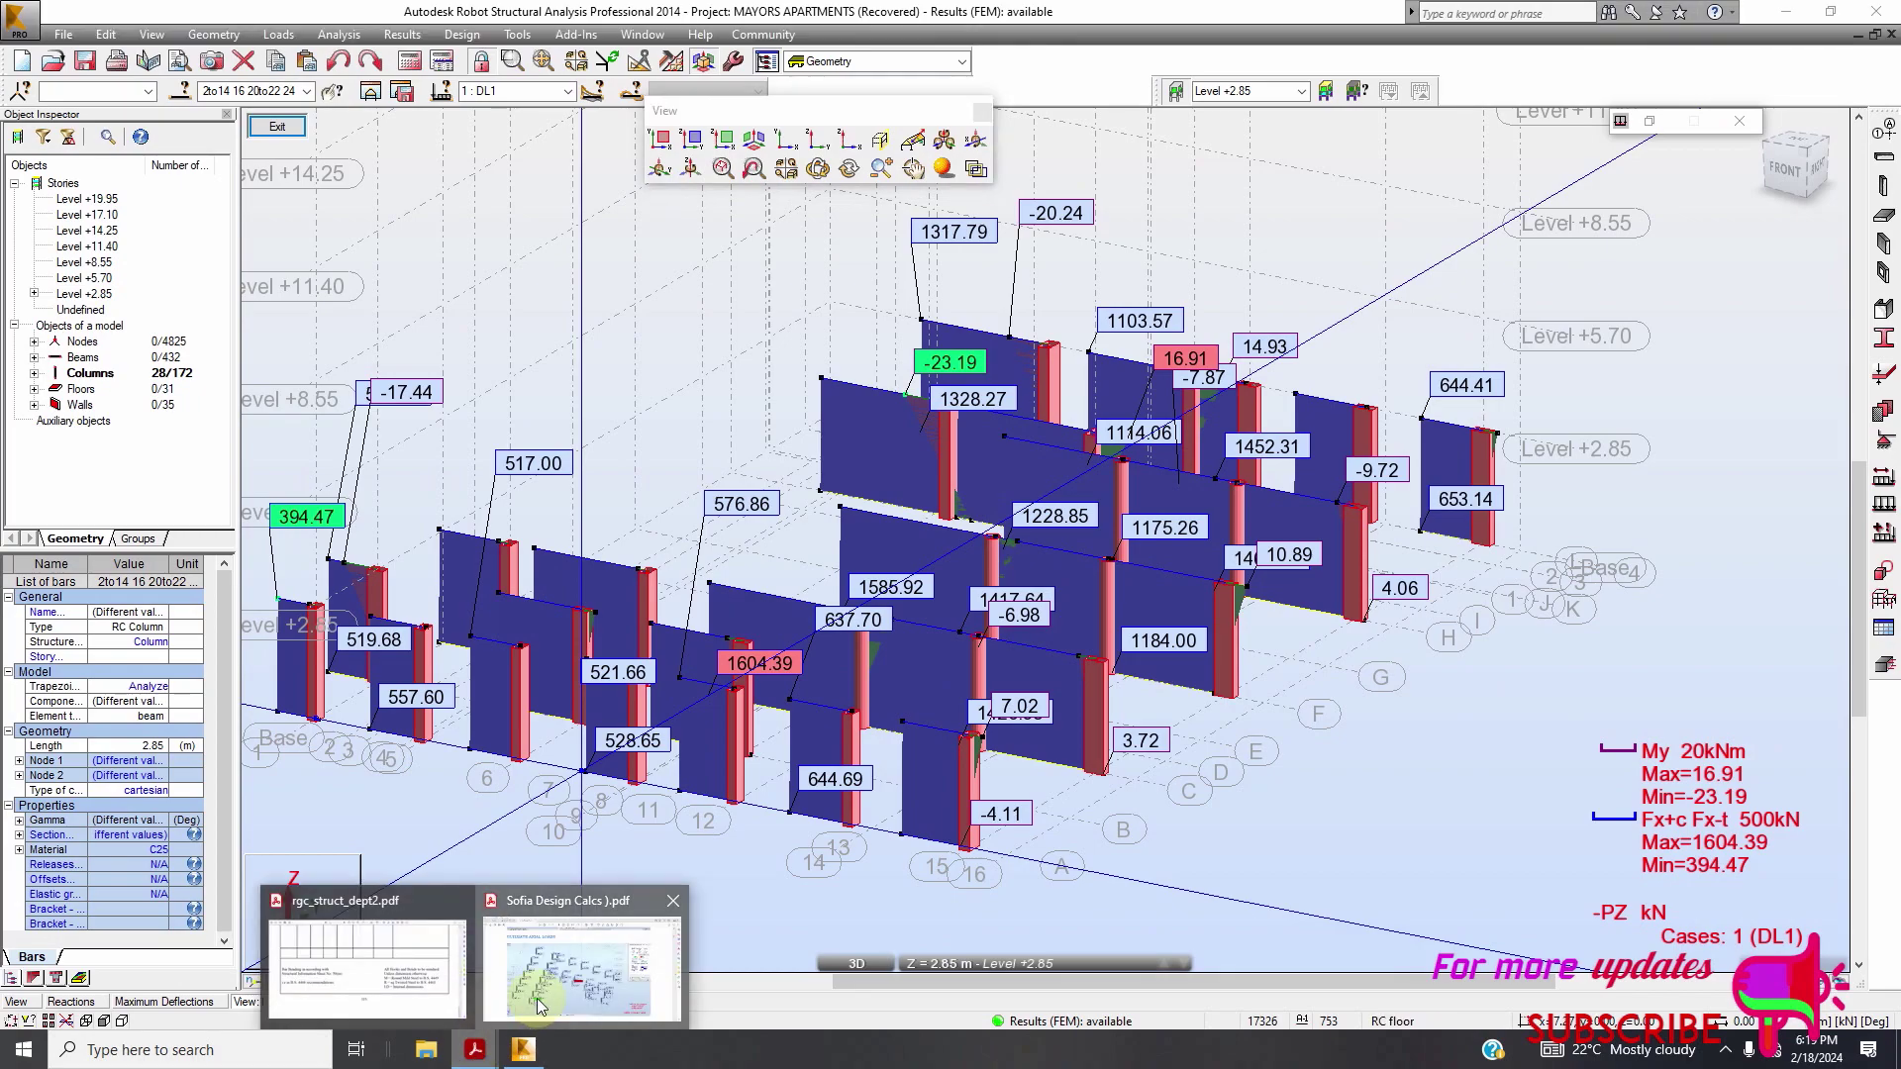
left_click(614, 952)
mouse_move(475, 1051)
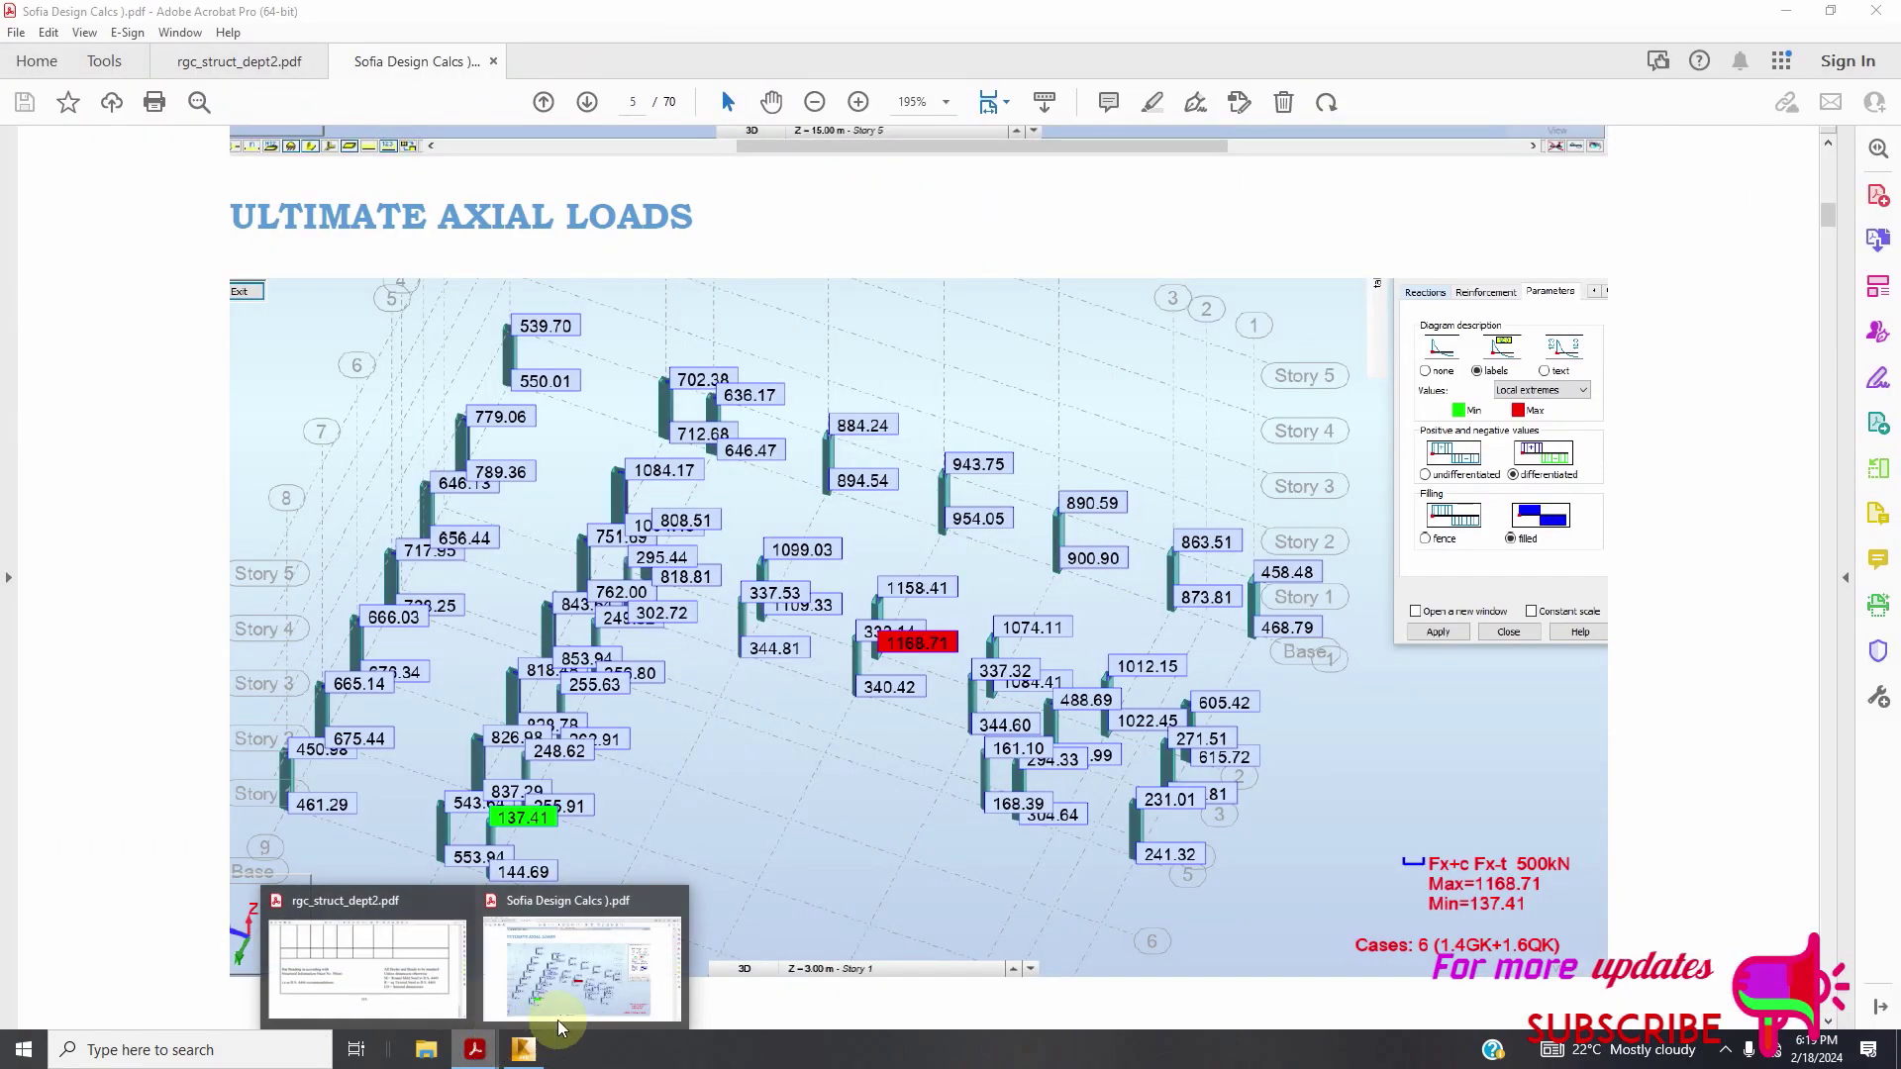
left_click(621, 975)
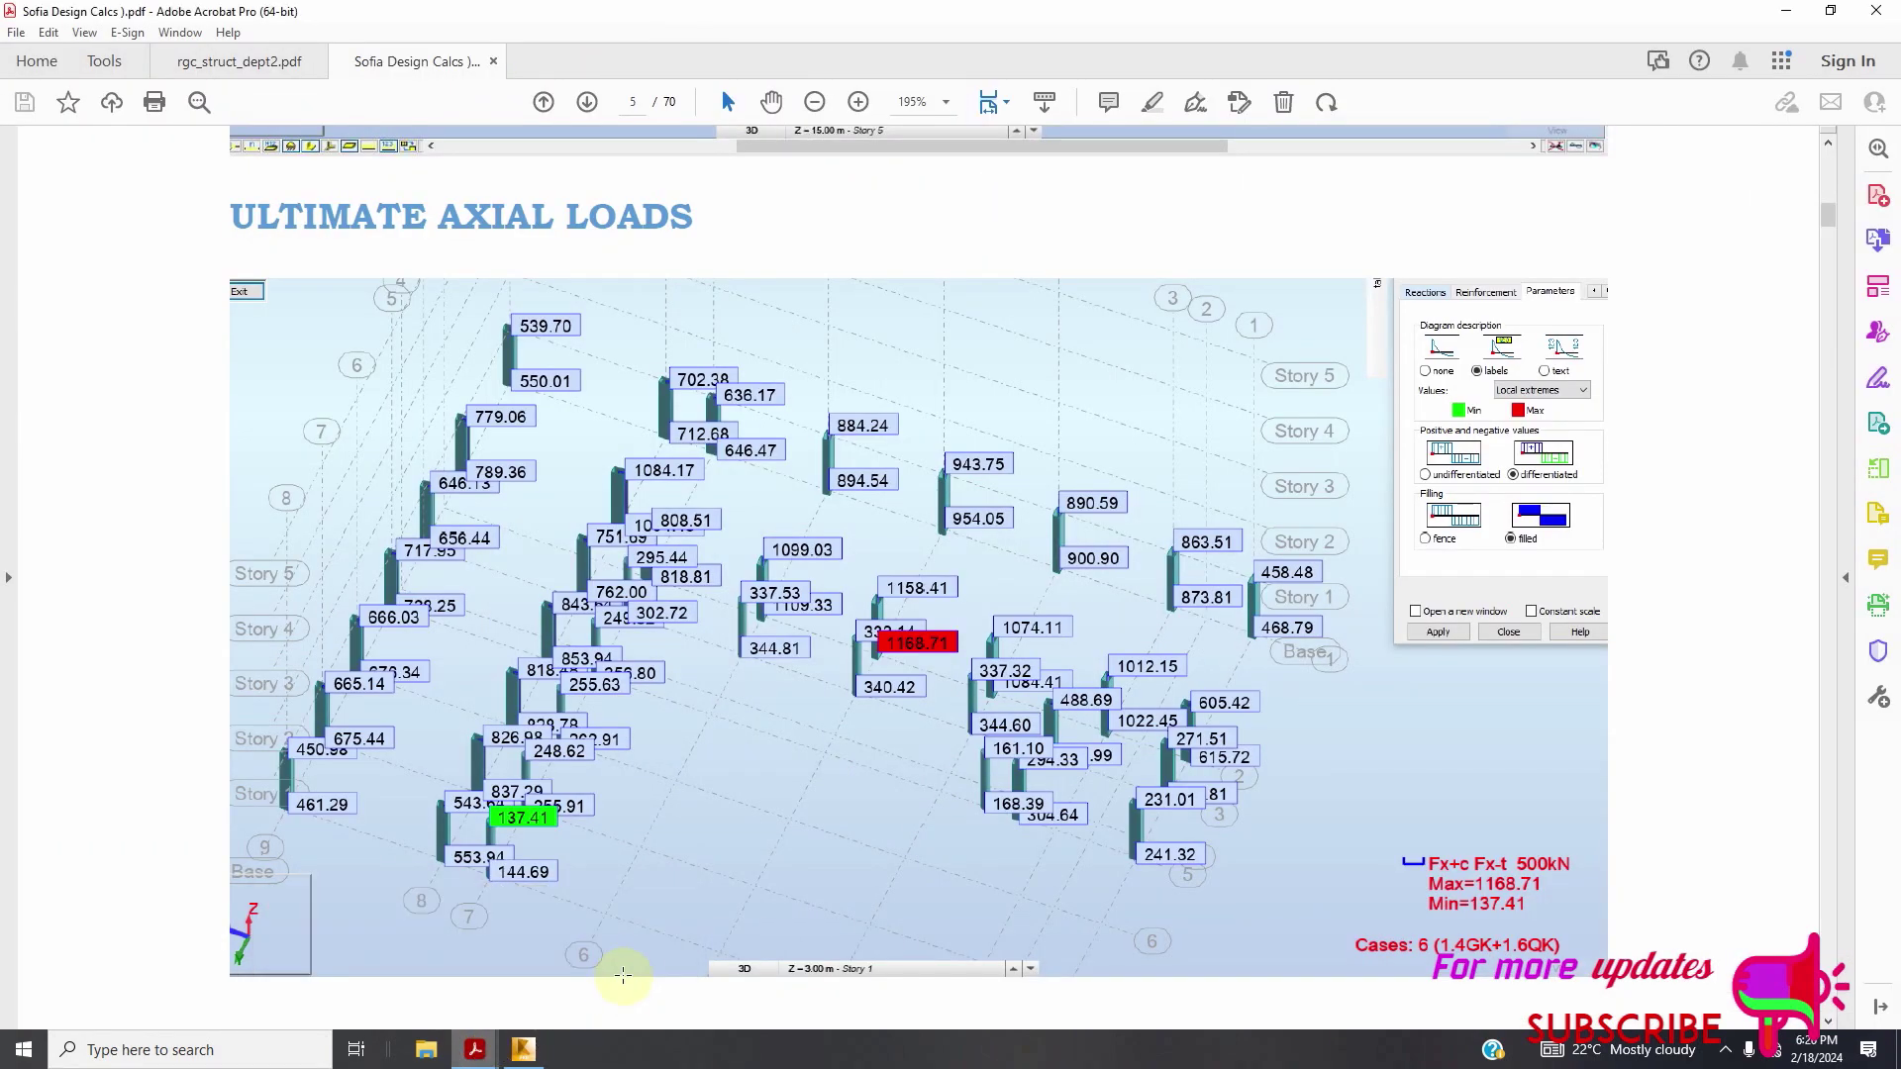
left_click(544, 1054)
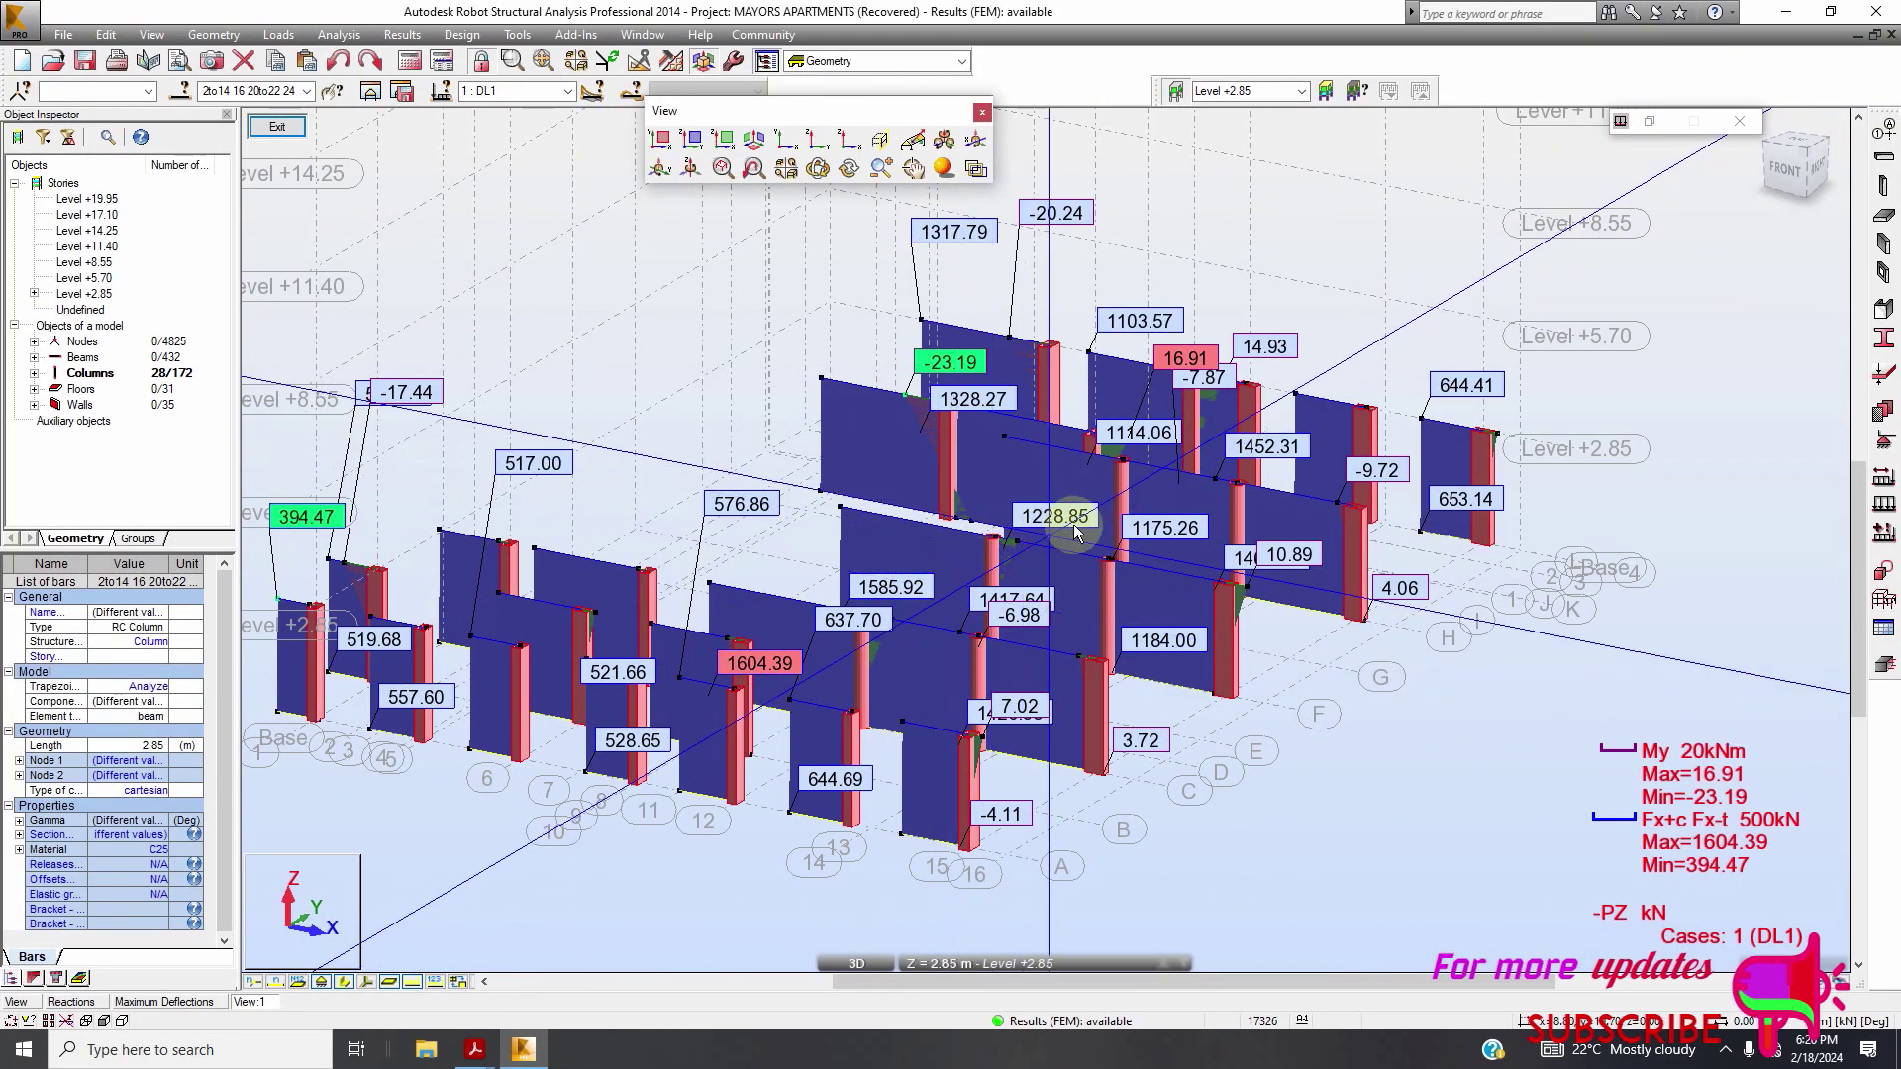
scroll(1035, 424, "up", 2)
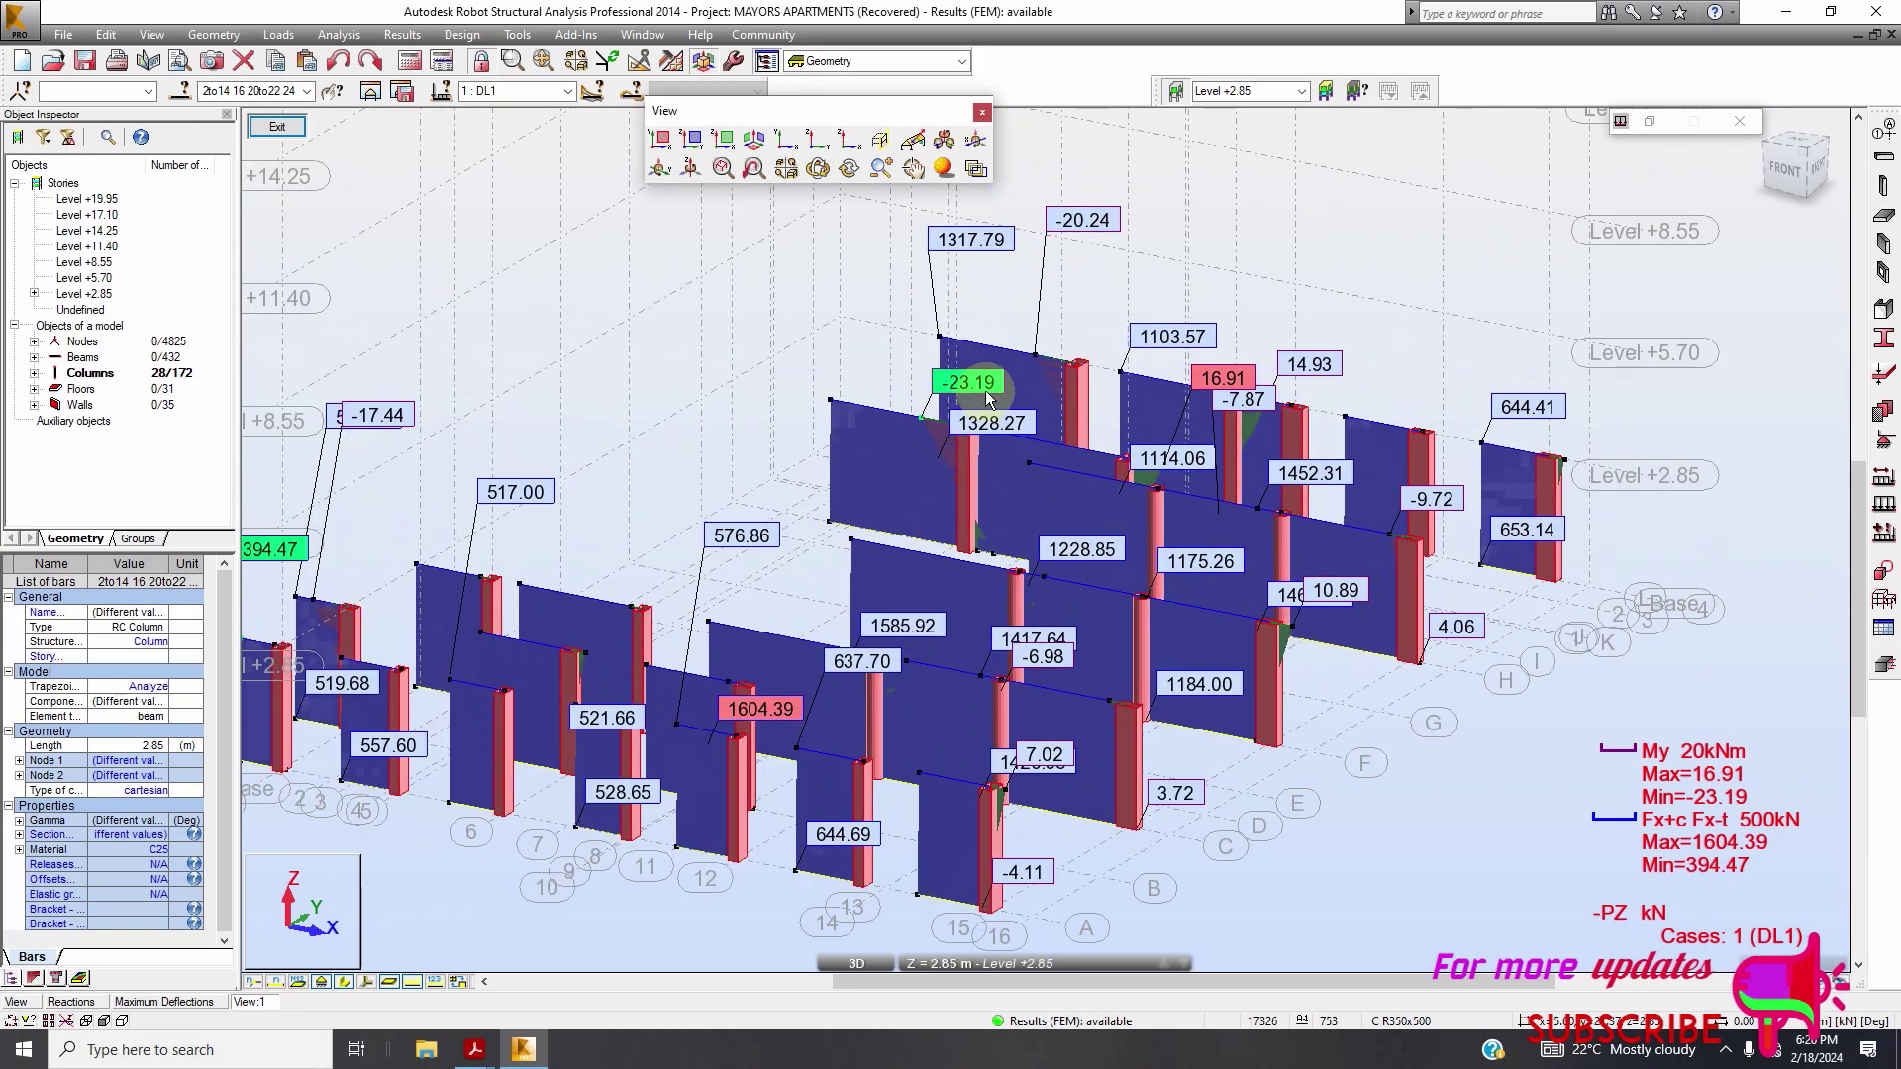
scroll(1035, 423, "down", 2)
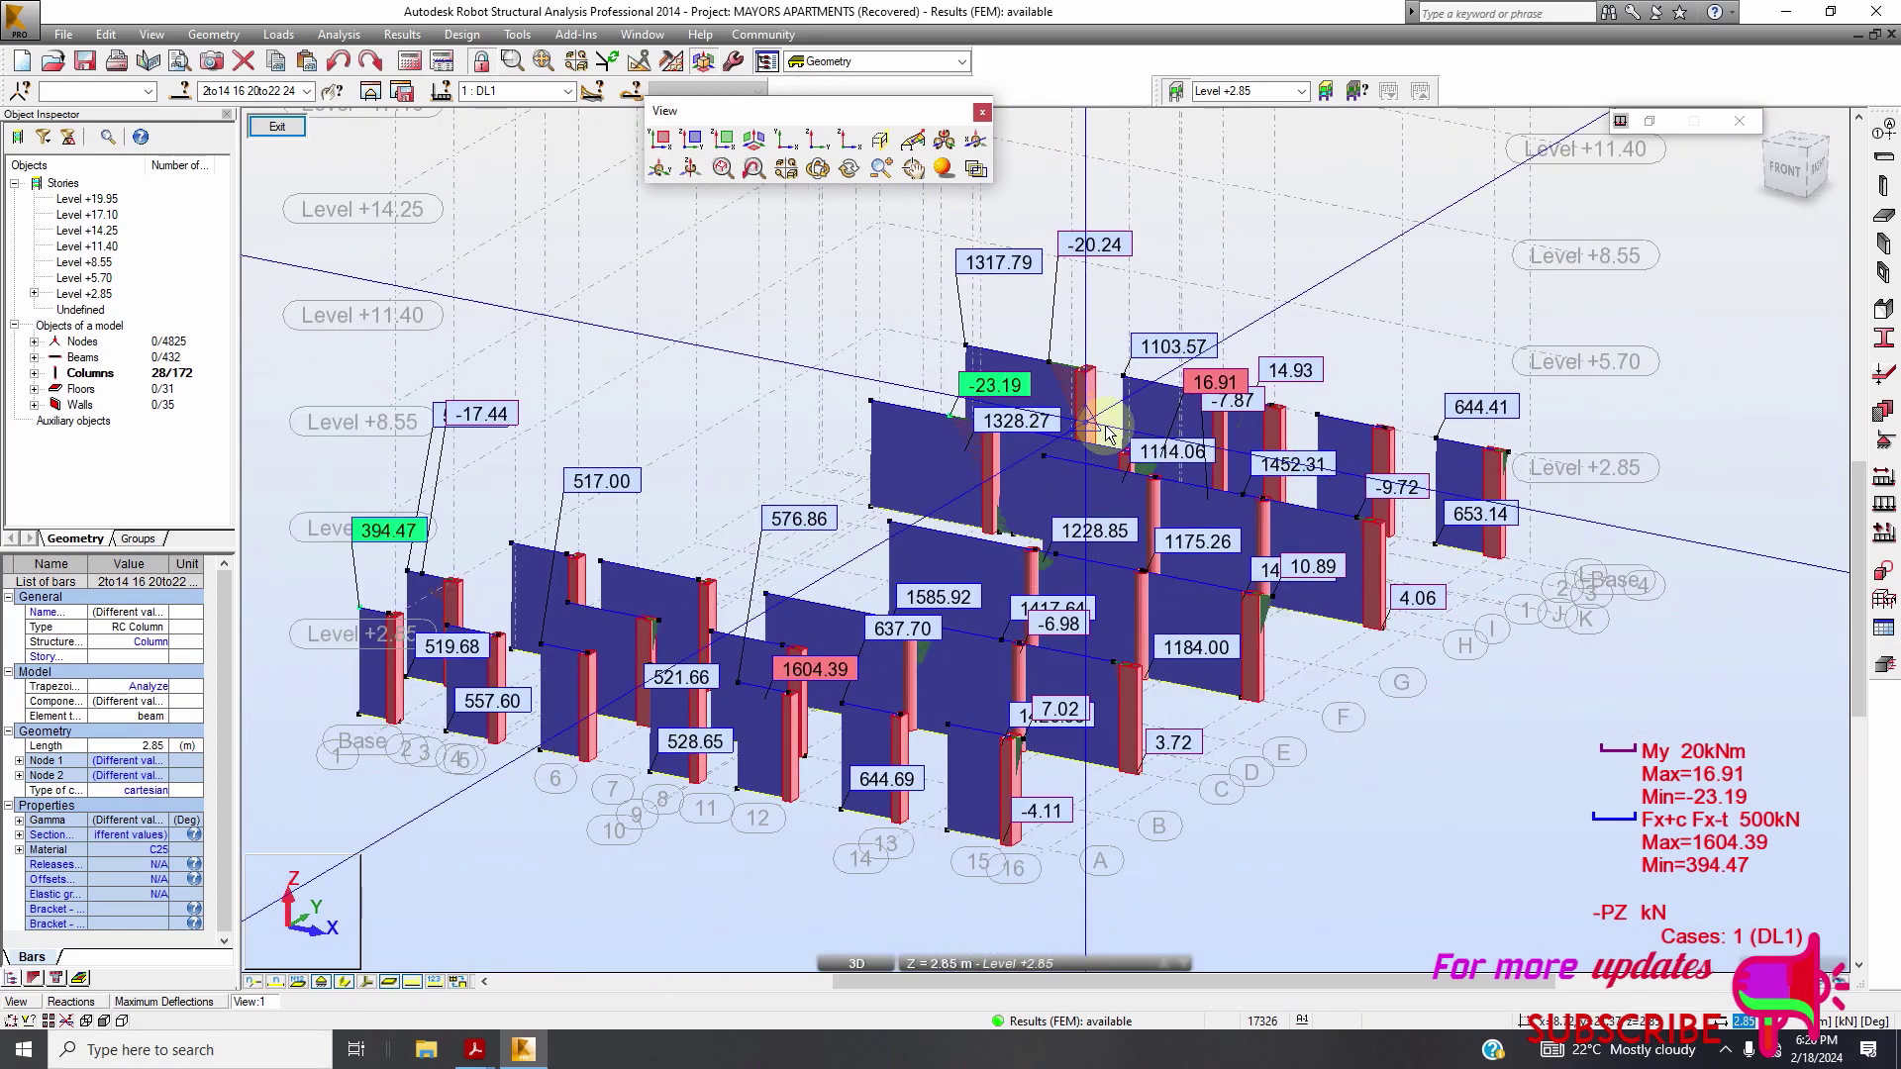
left_click(1857, 189)
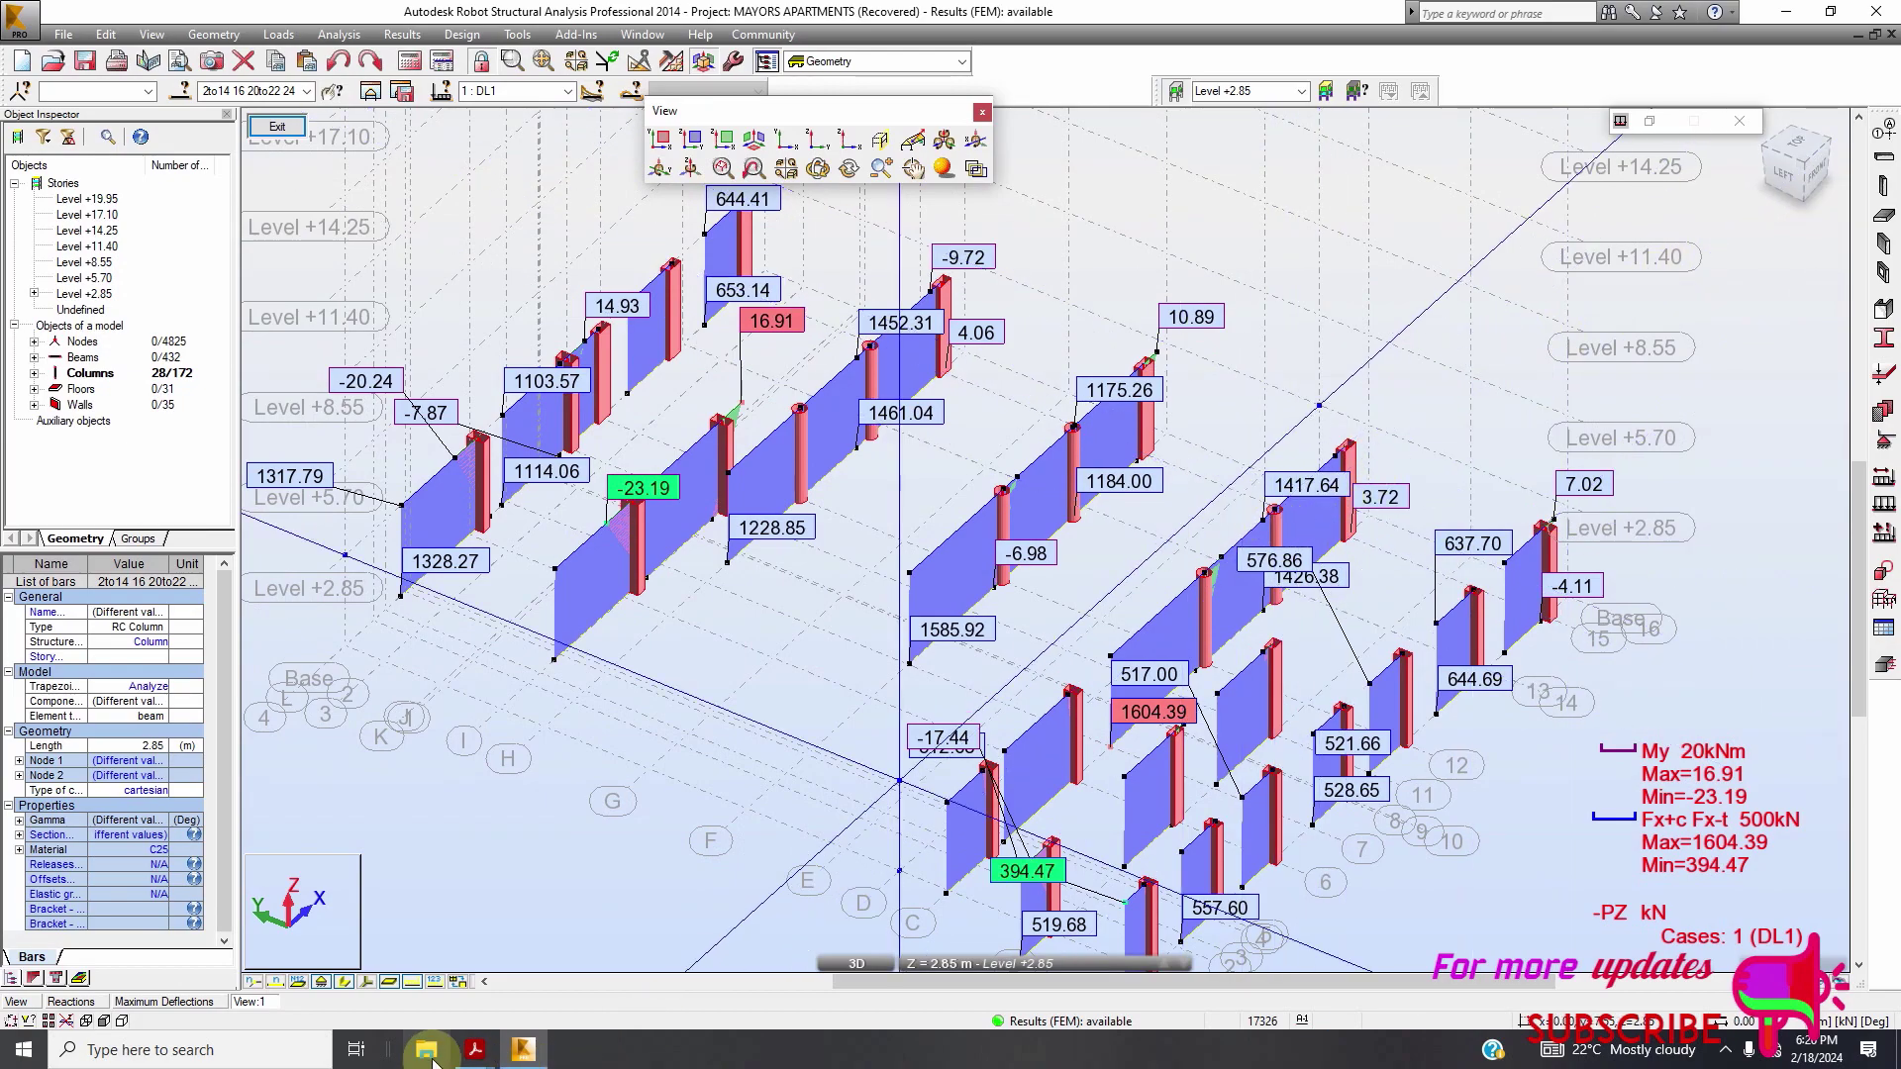
Review the reference PDF through its BENDING MOMENTS FOR BEAMS figure, and inspect the isolated columns' force diagrams close up
left_click(584, 951)
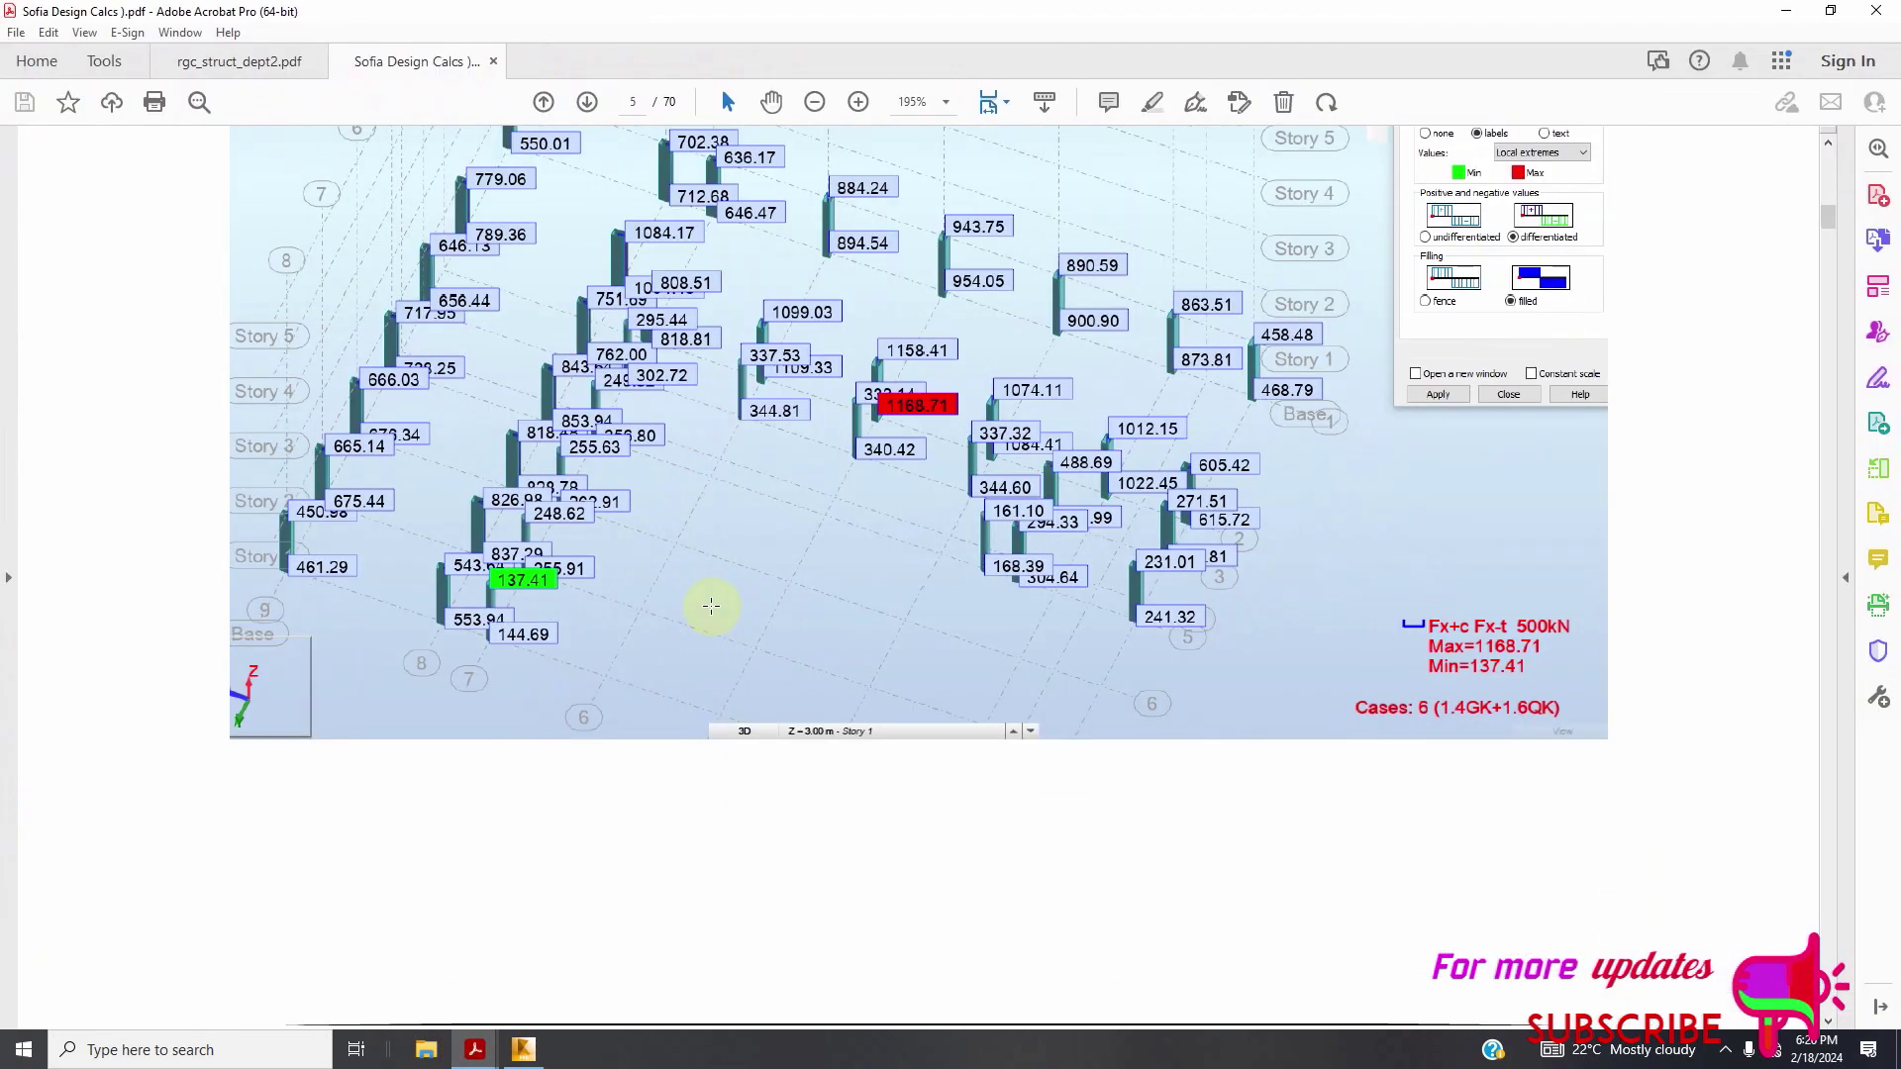
scroll(711, 614, "down", 5)
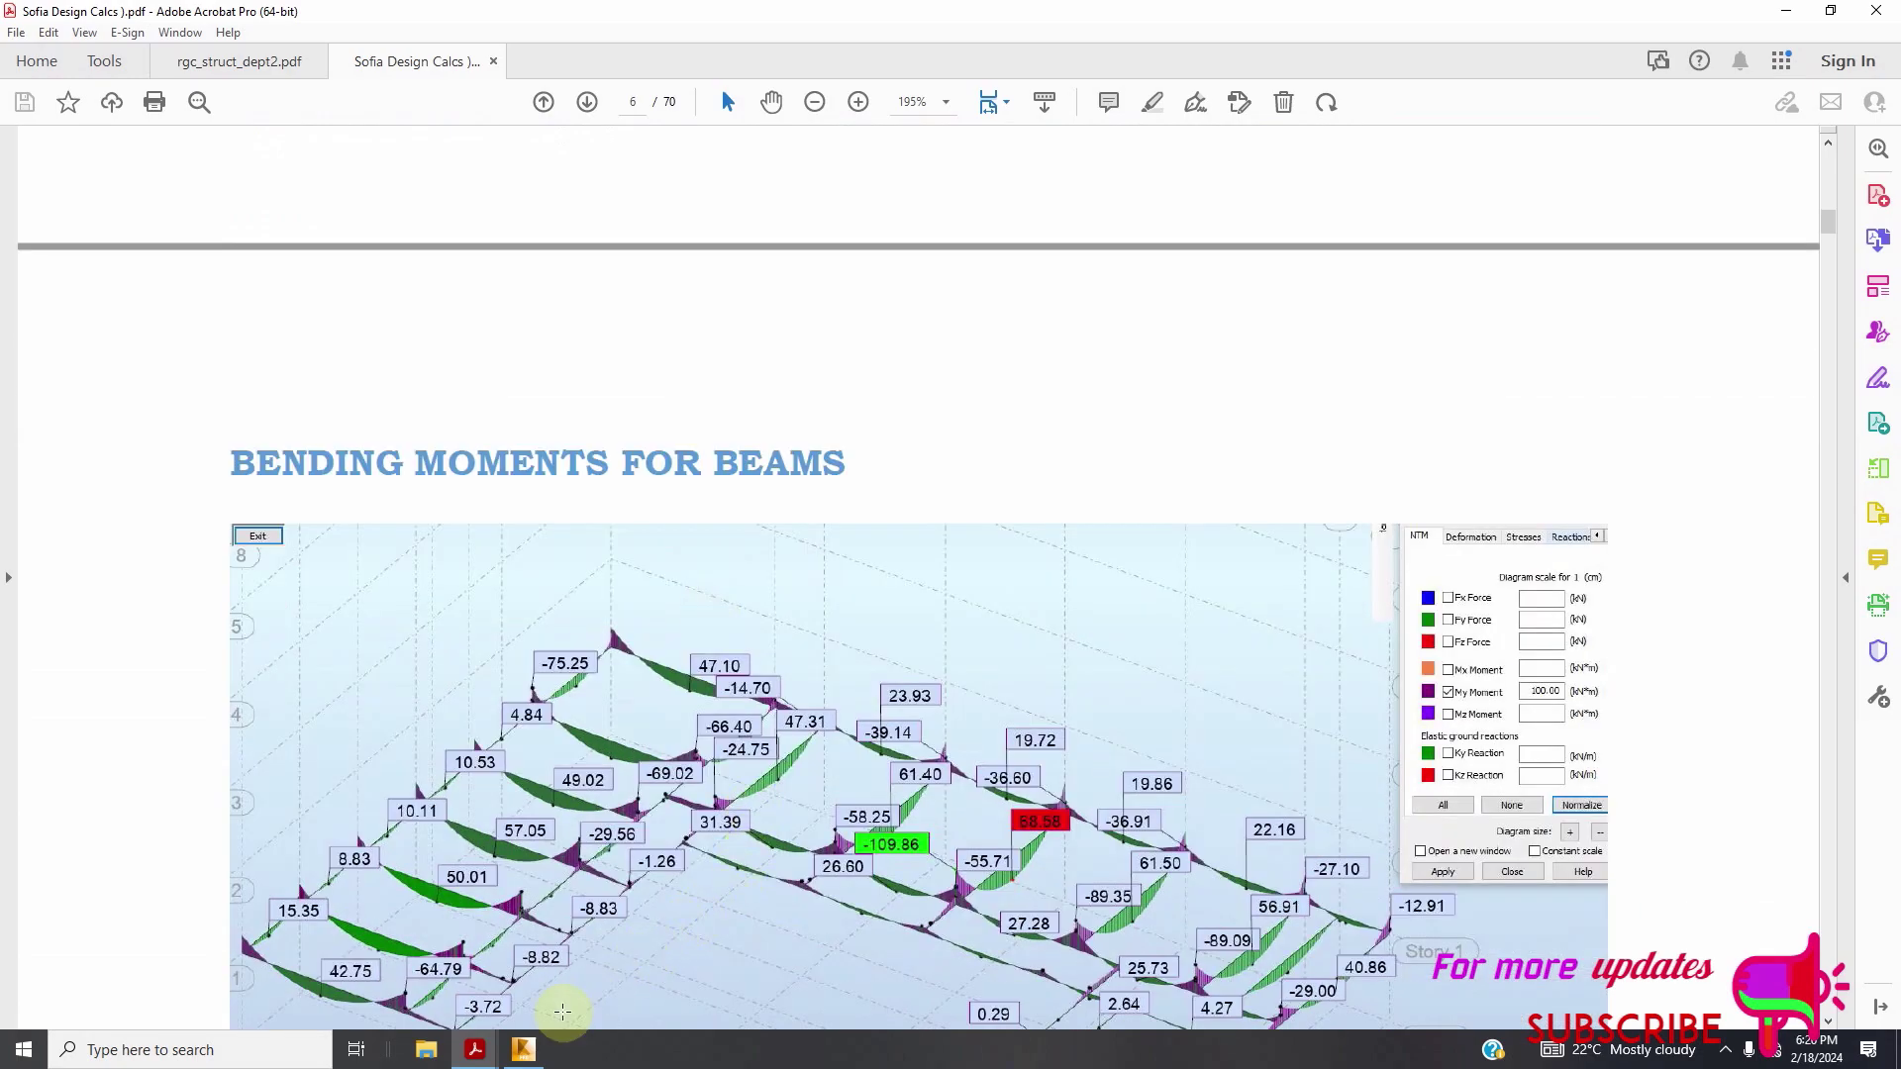
left_click(523, 1050)
scroll(693, 476, "up", 5)
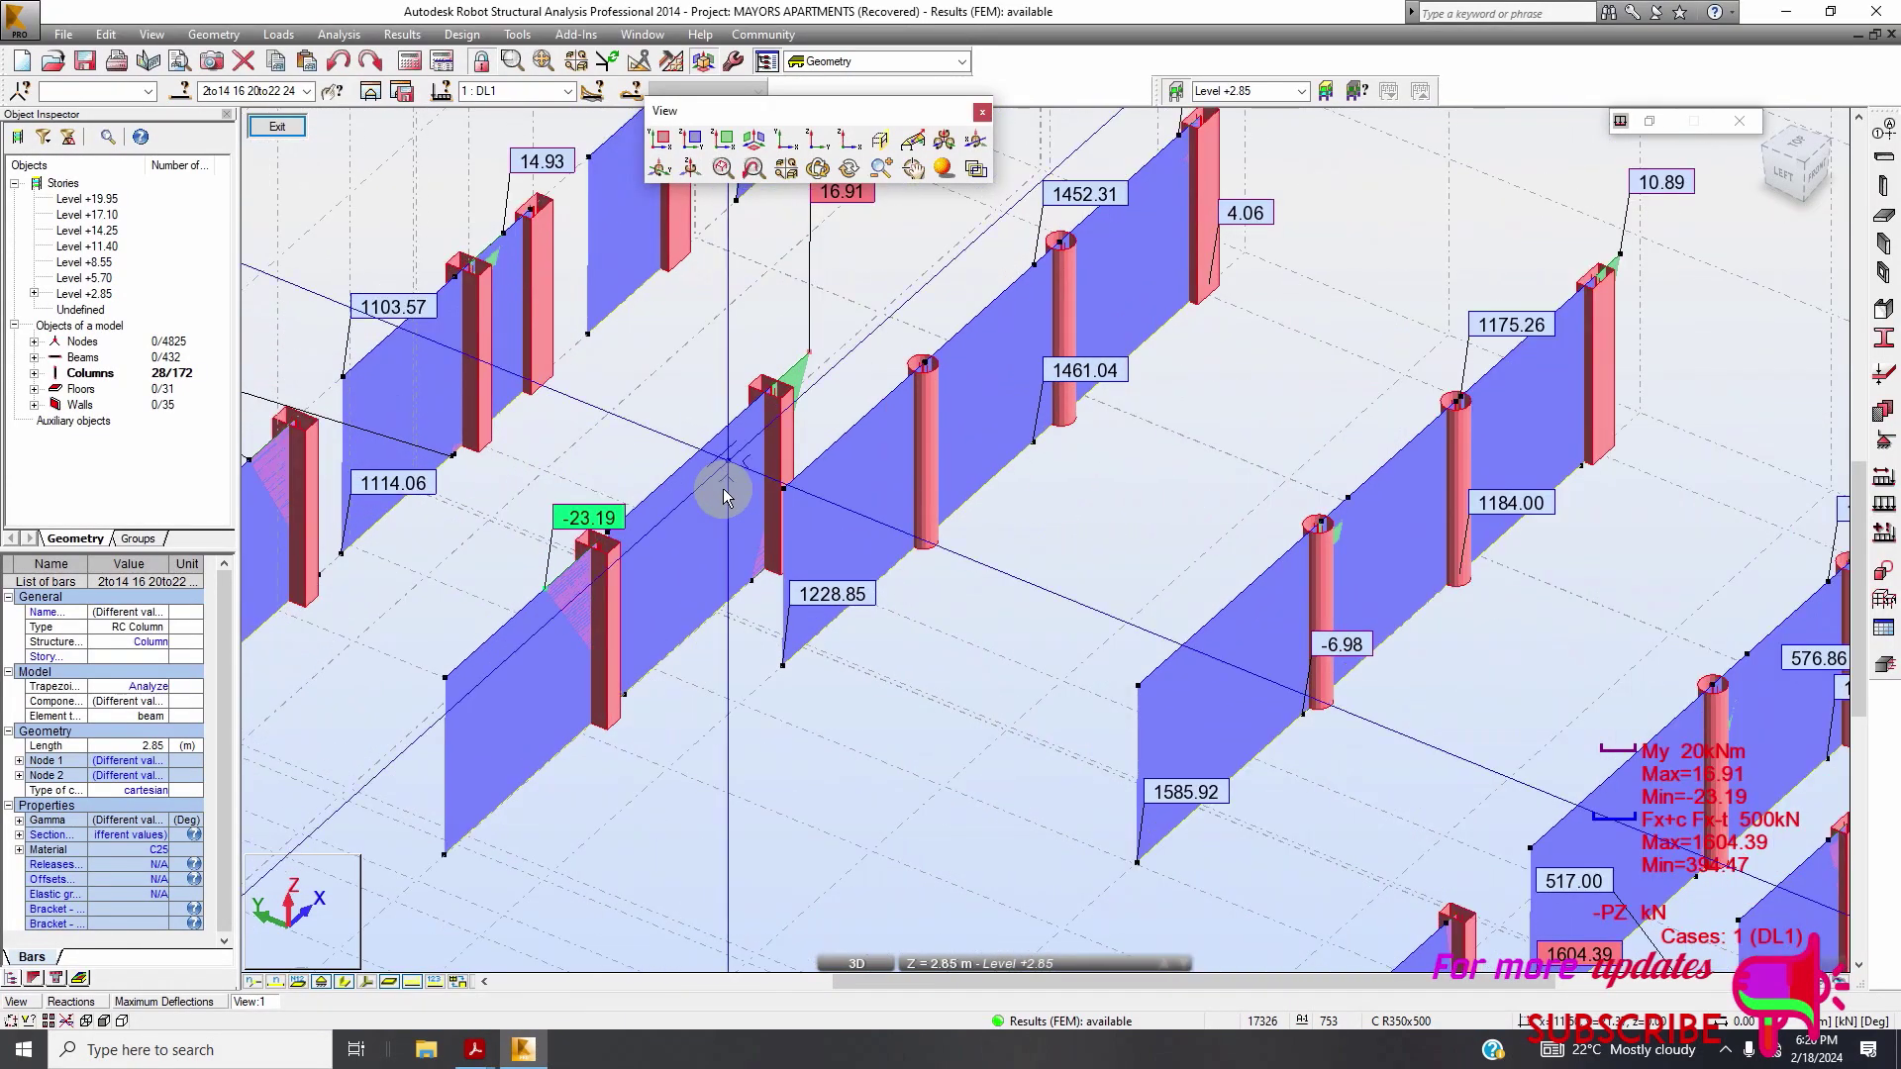
scroll(724, 495, "up", 2)
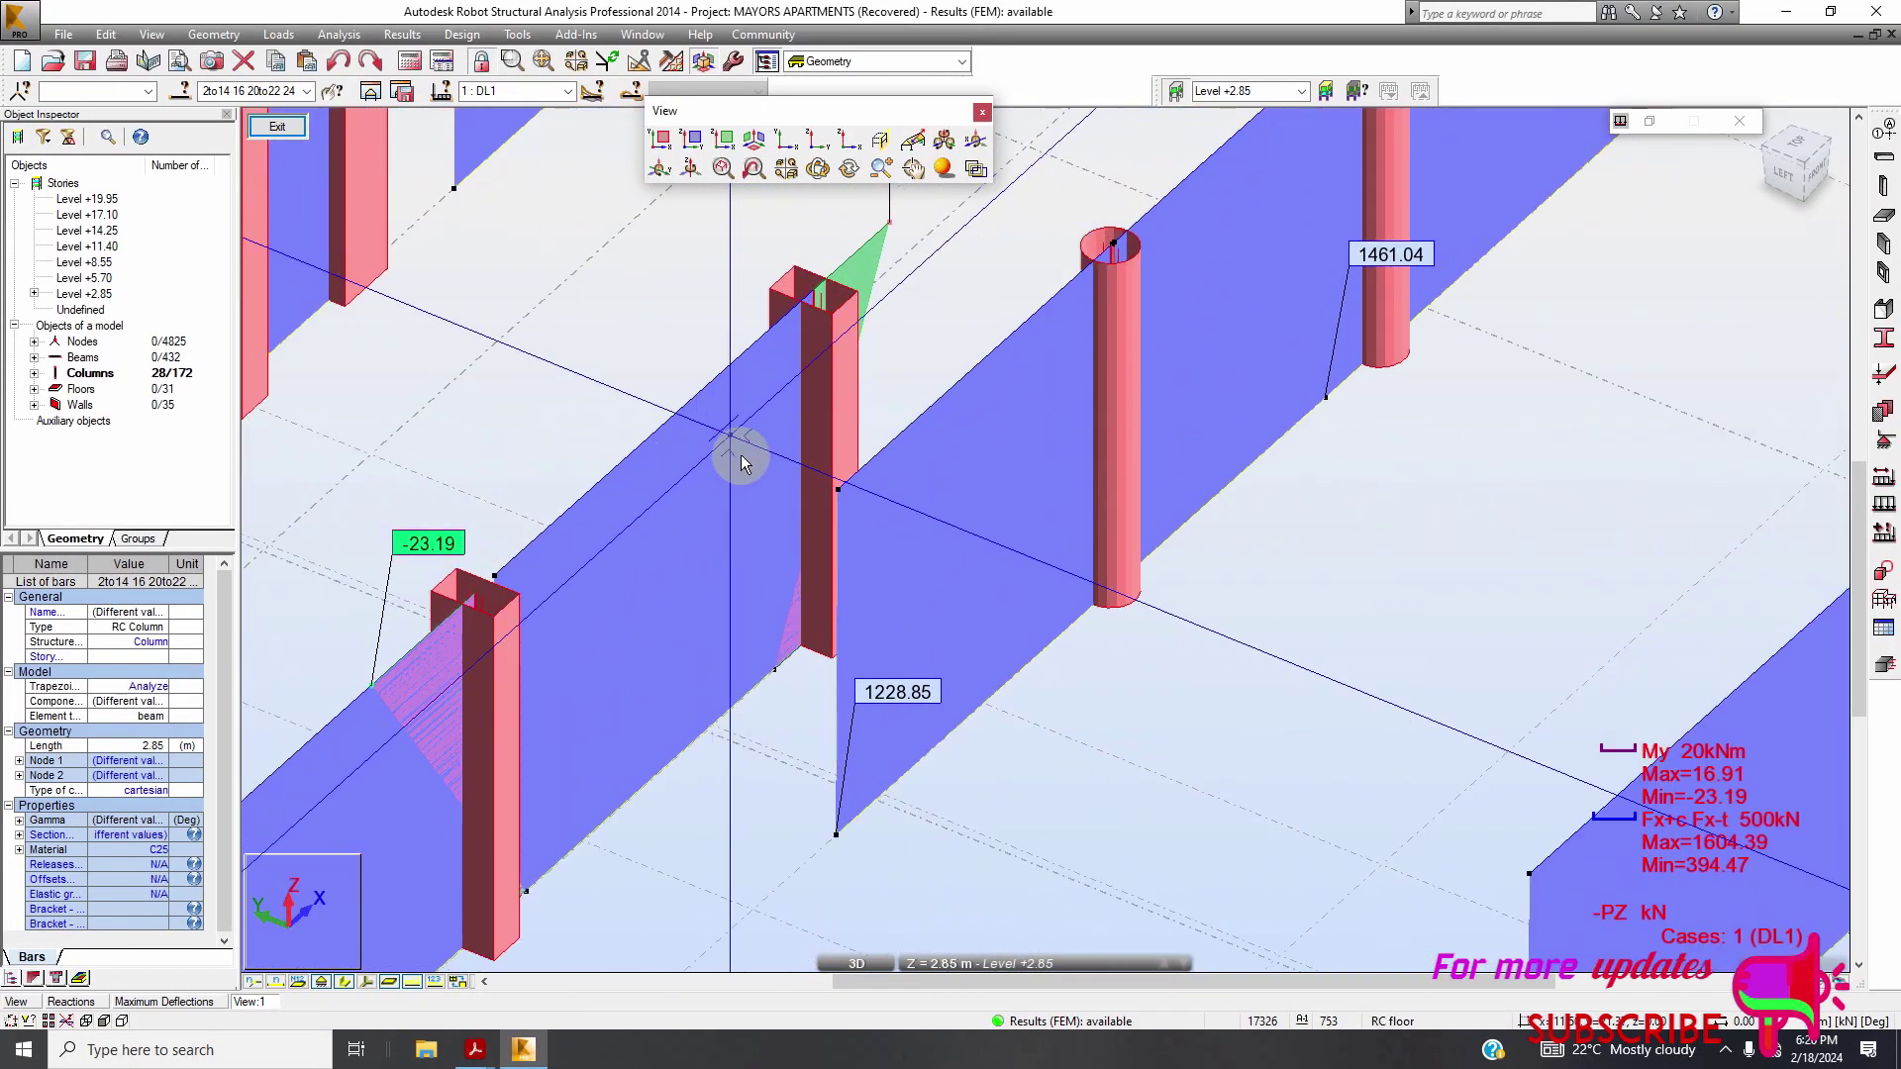
scroll(742, 461, "down", 4)
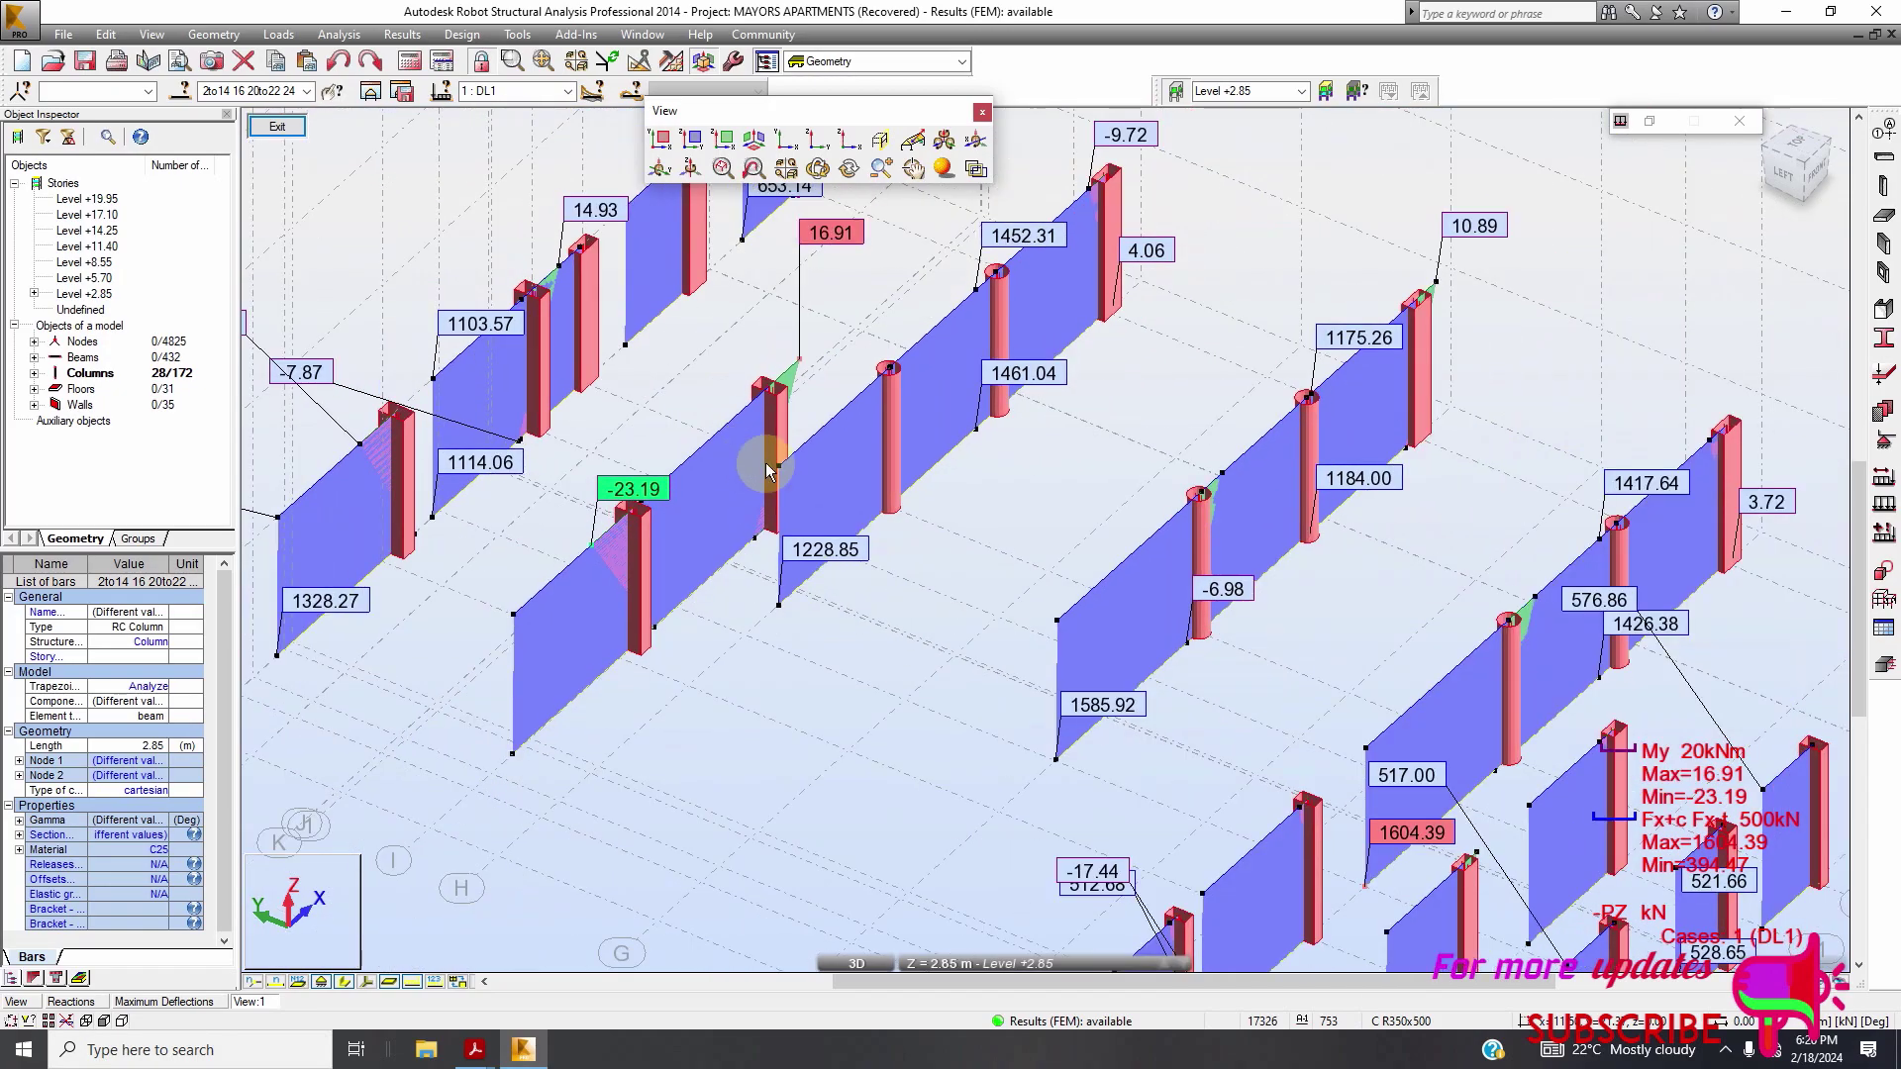
scroll(816, 465, "up", 2)
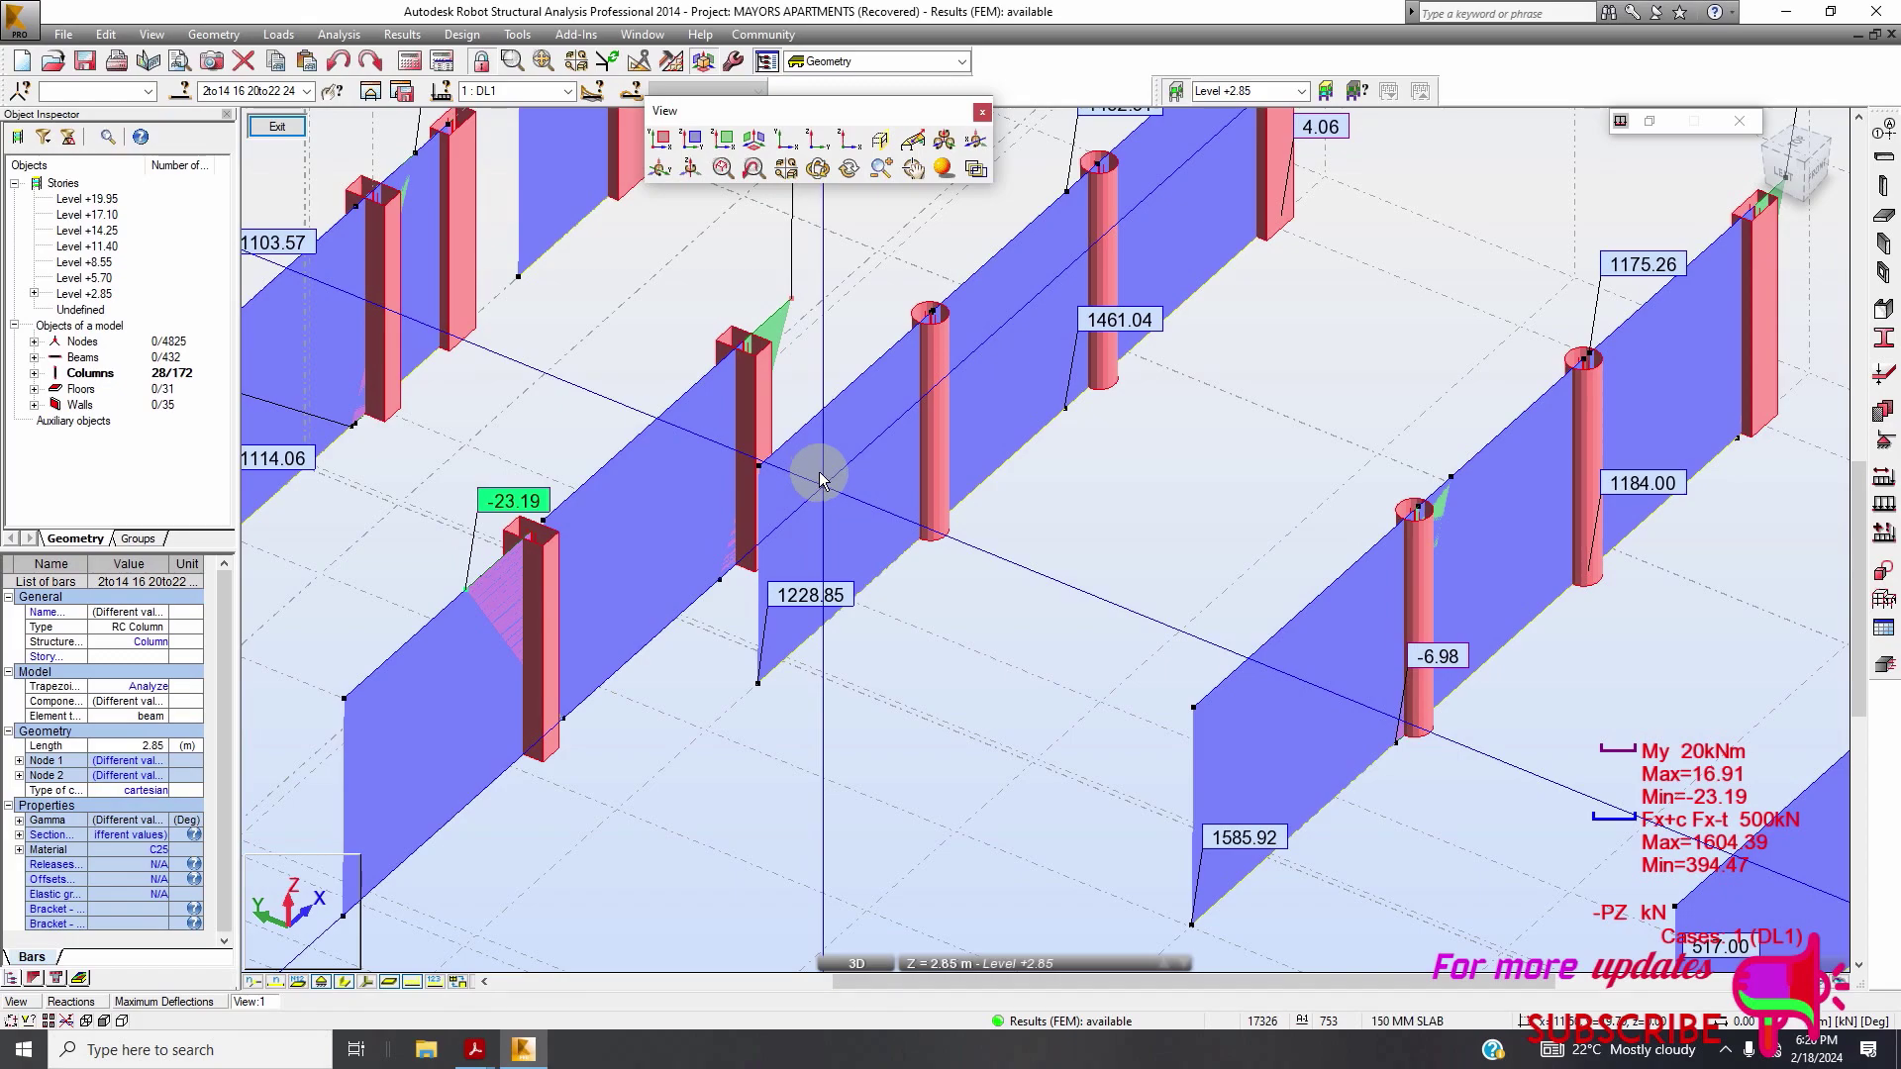
scroll(820, 480, "down", 4)
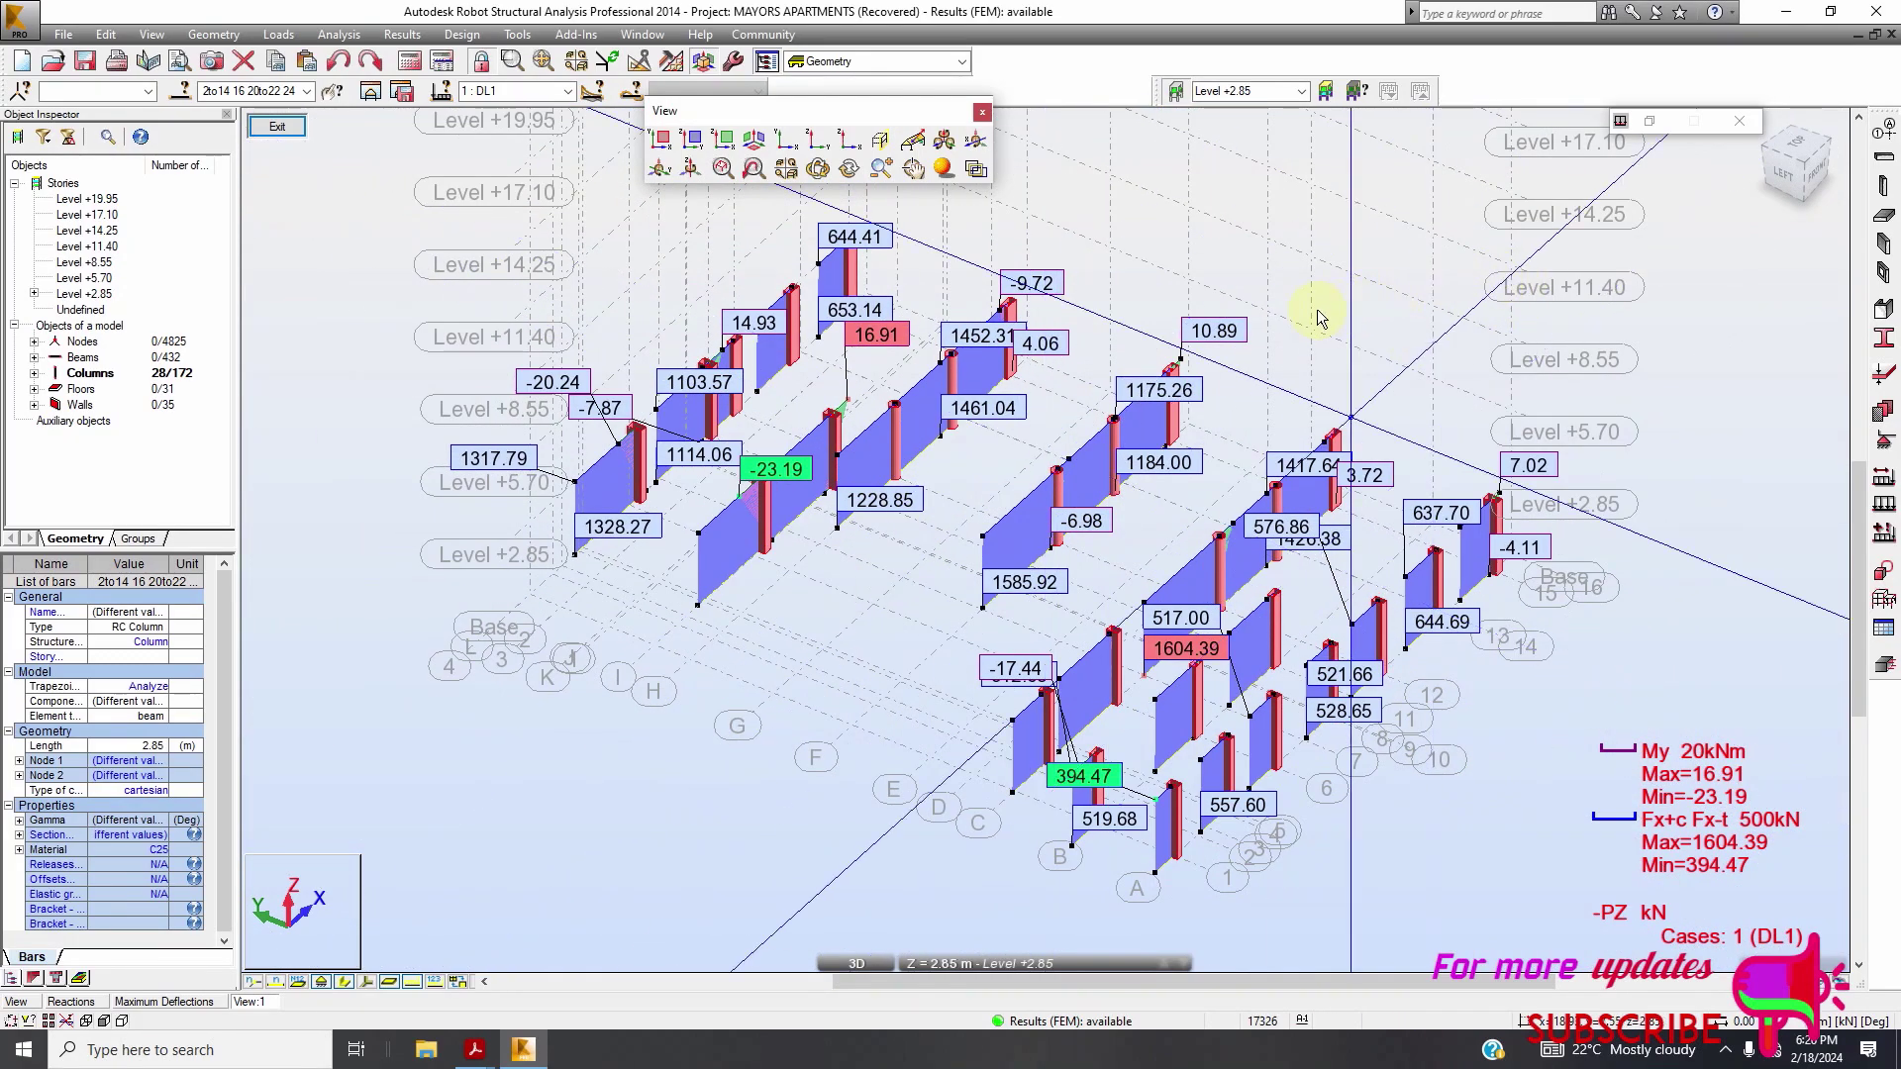
Open the selected columns in another new window, and exit it to return to the full model view
left_click(373, 93)
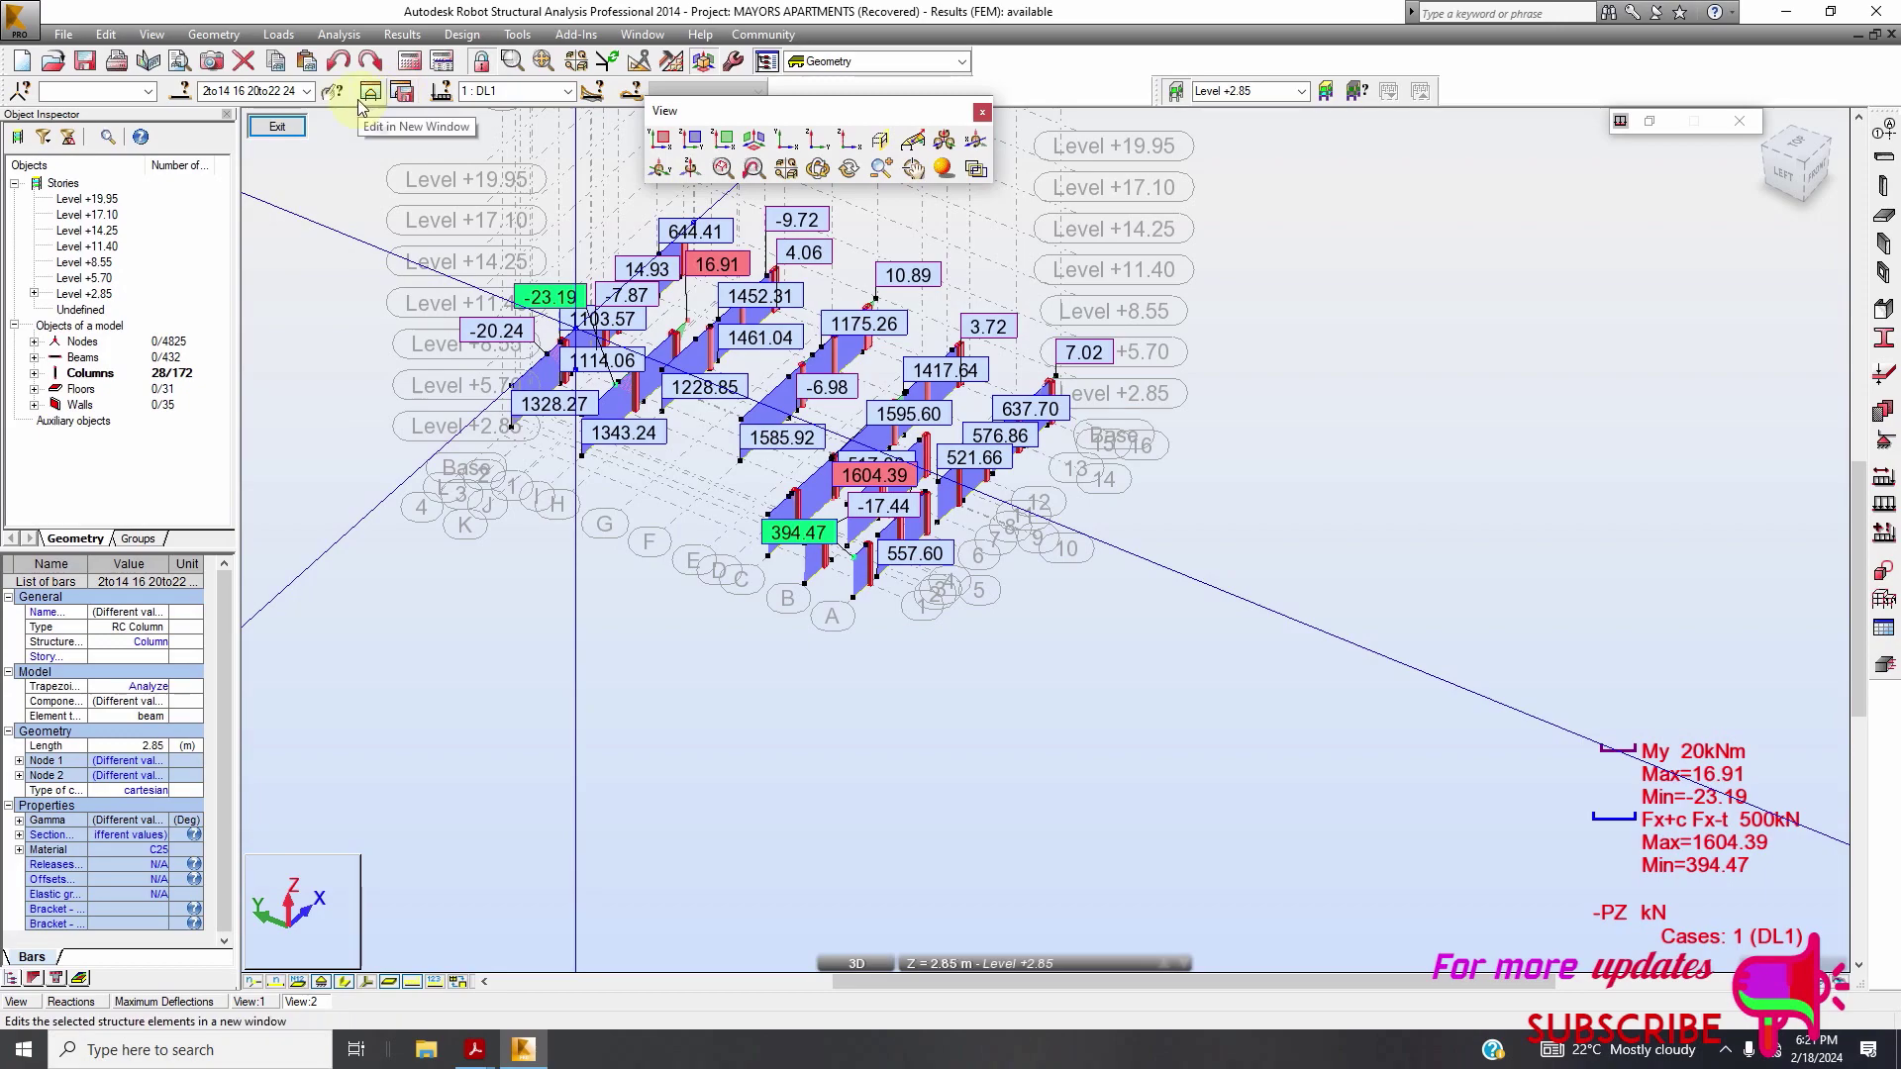
left_click(274, 127)
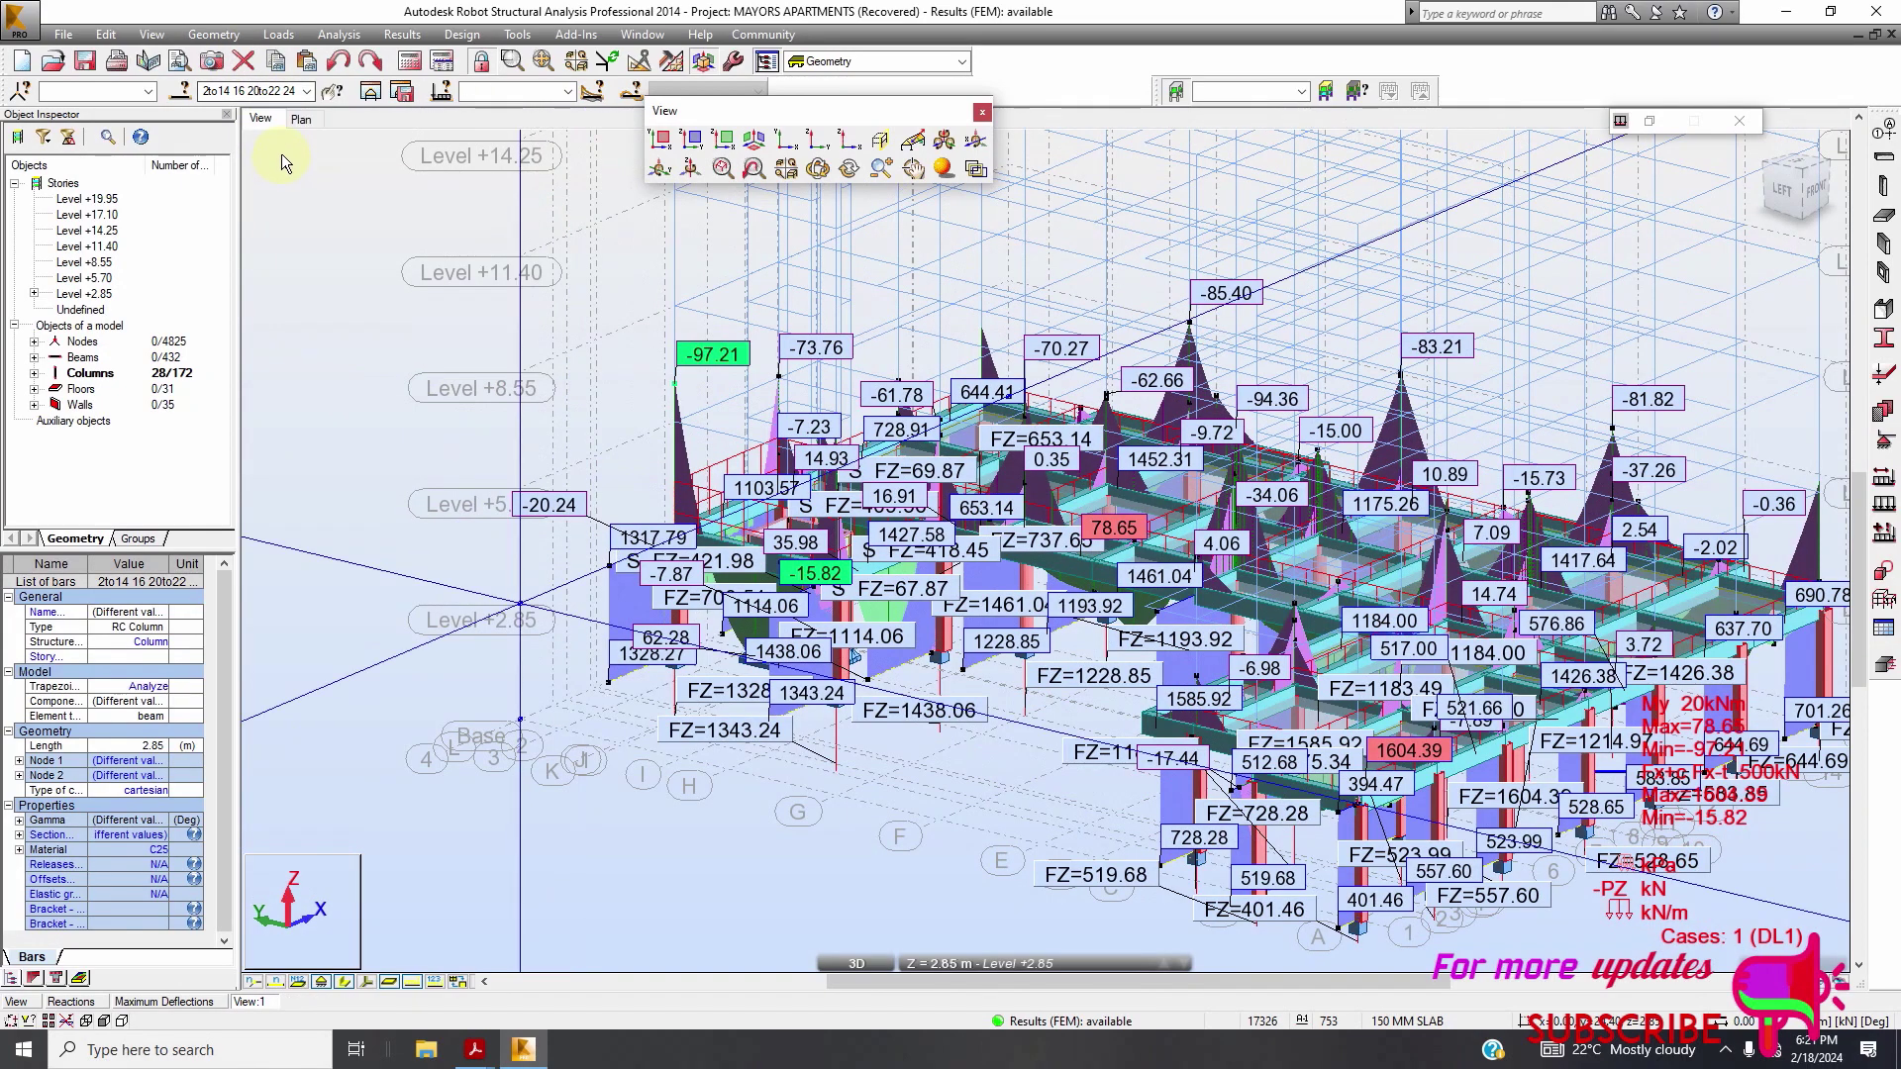
Clear the current column selection in the full 3D model view
scroll(1033, 621, "up", 1)
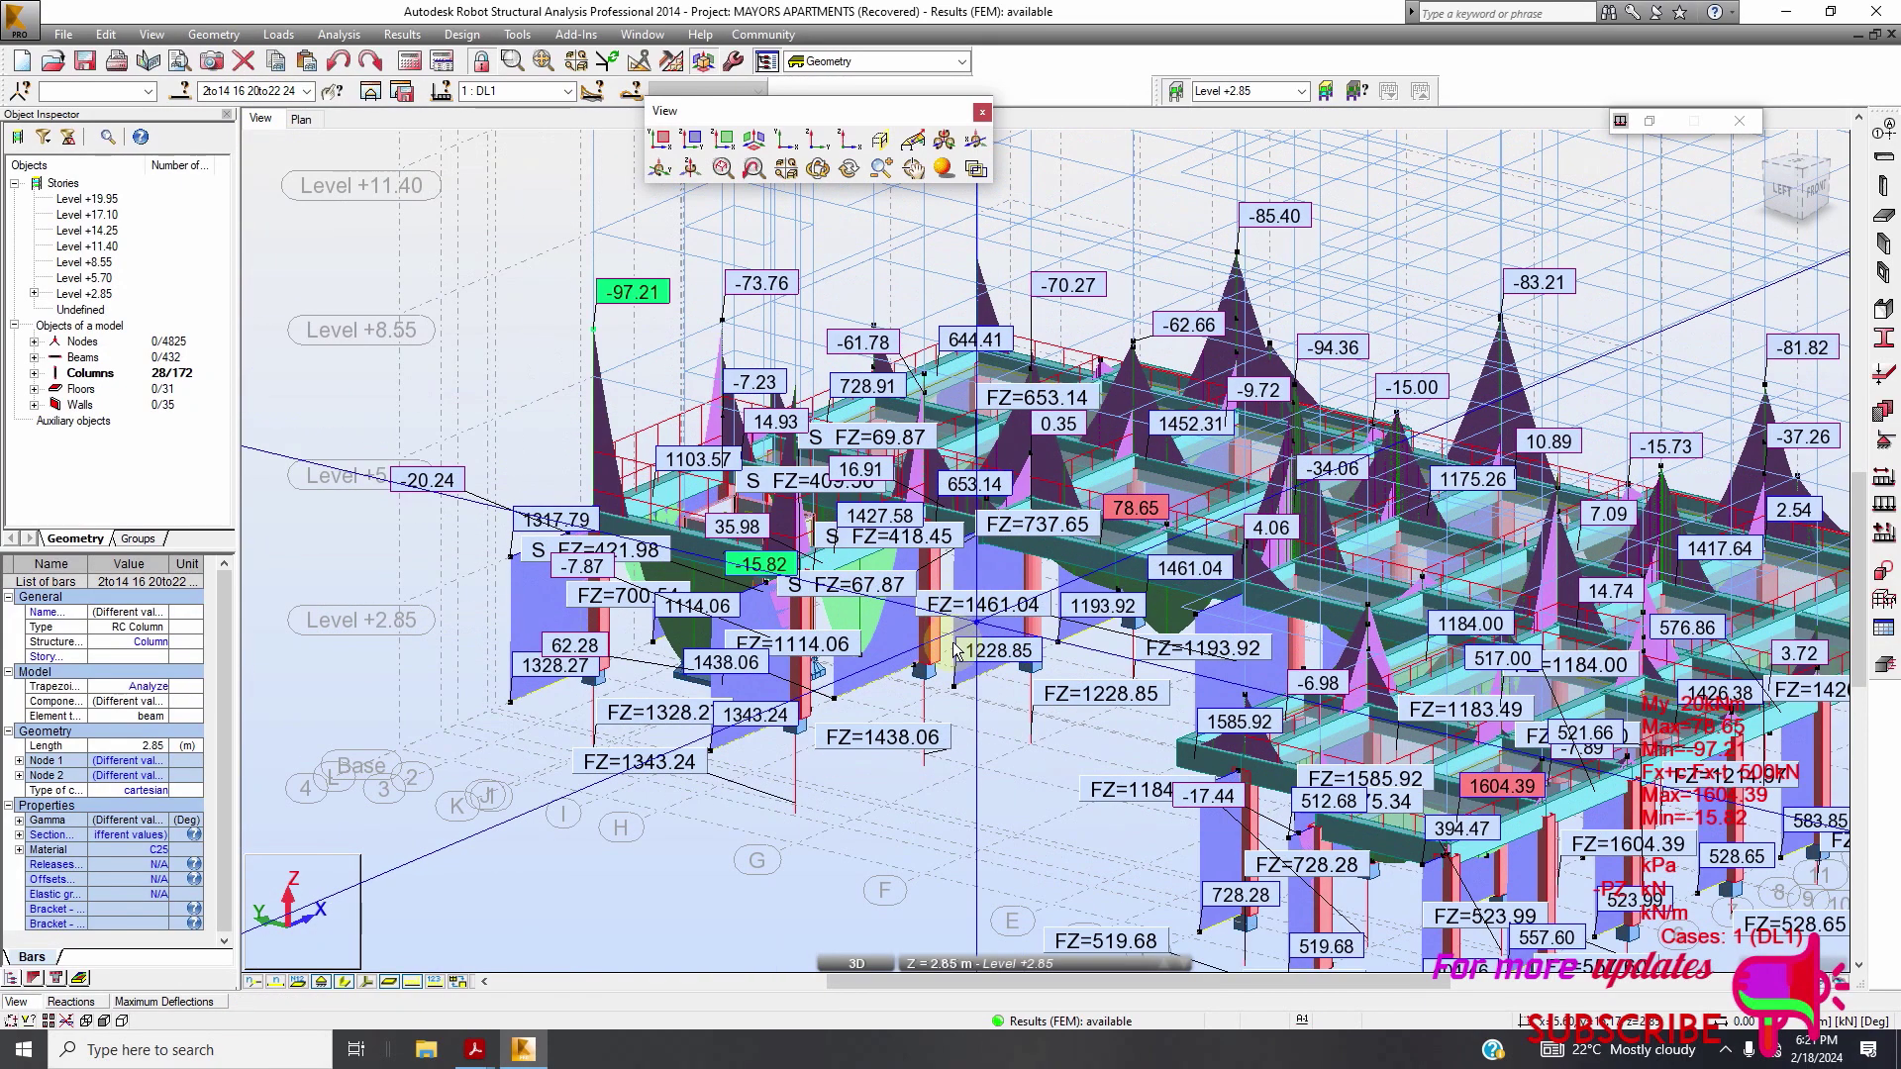
right_click(881, 475)
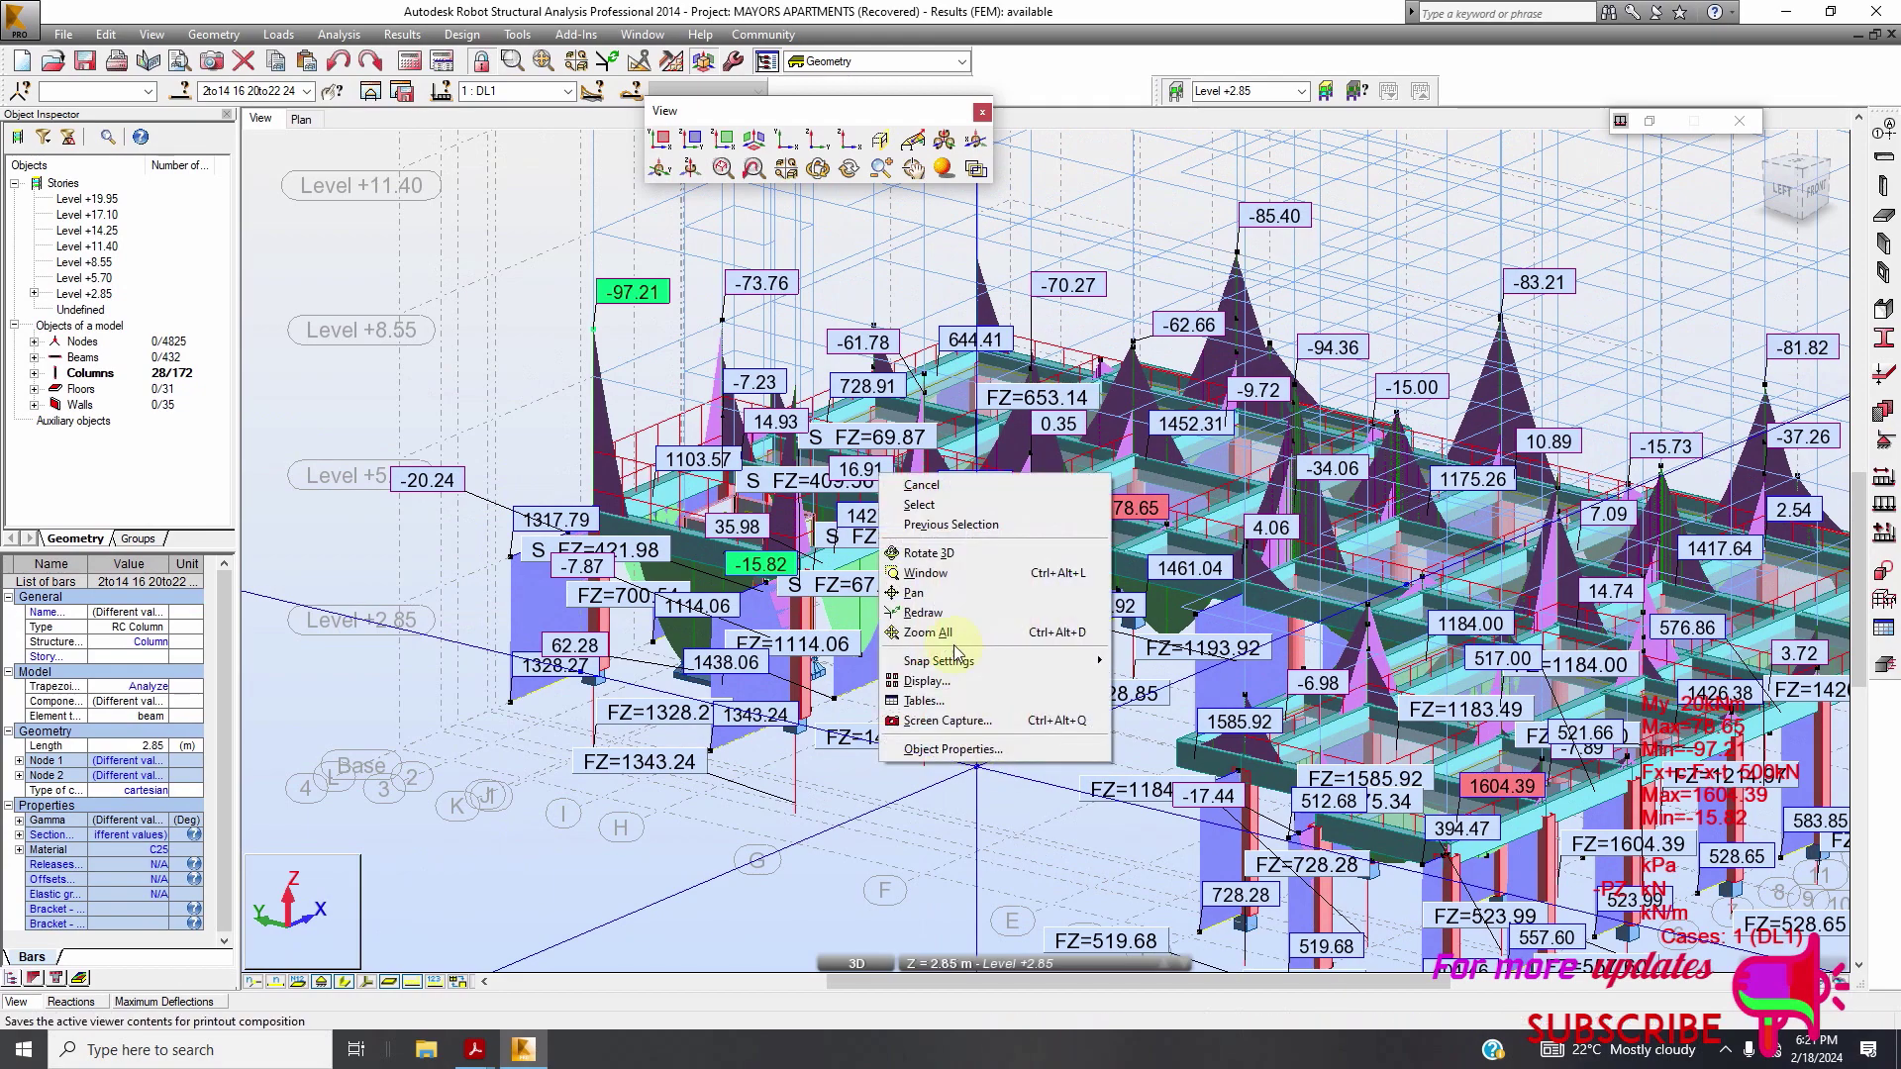
left_click(926, 505)
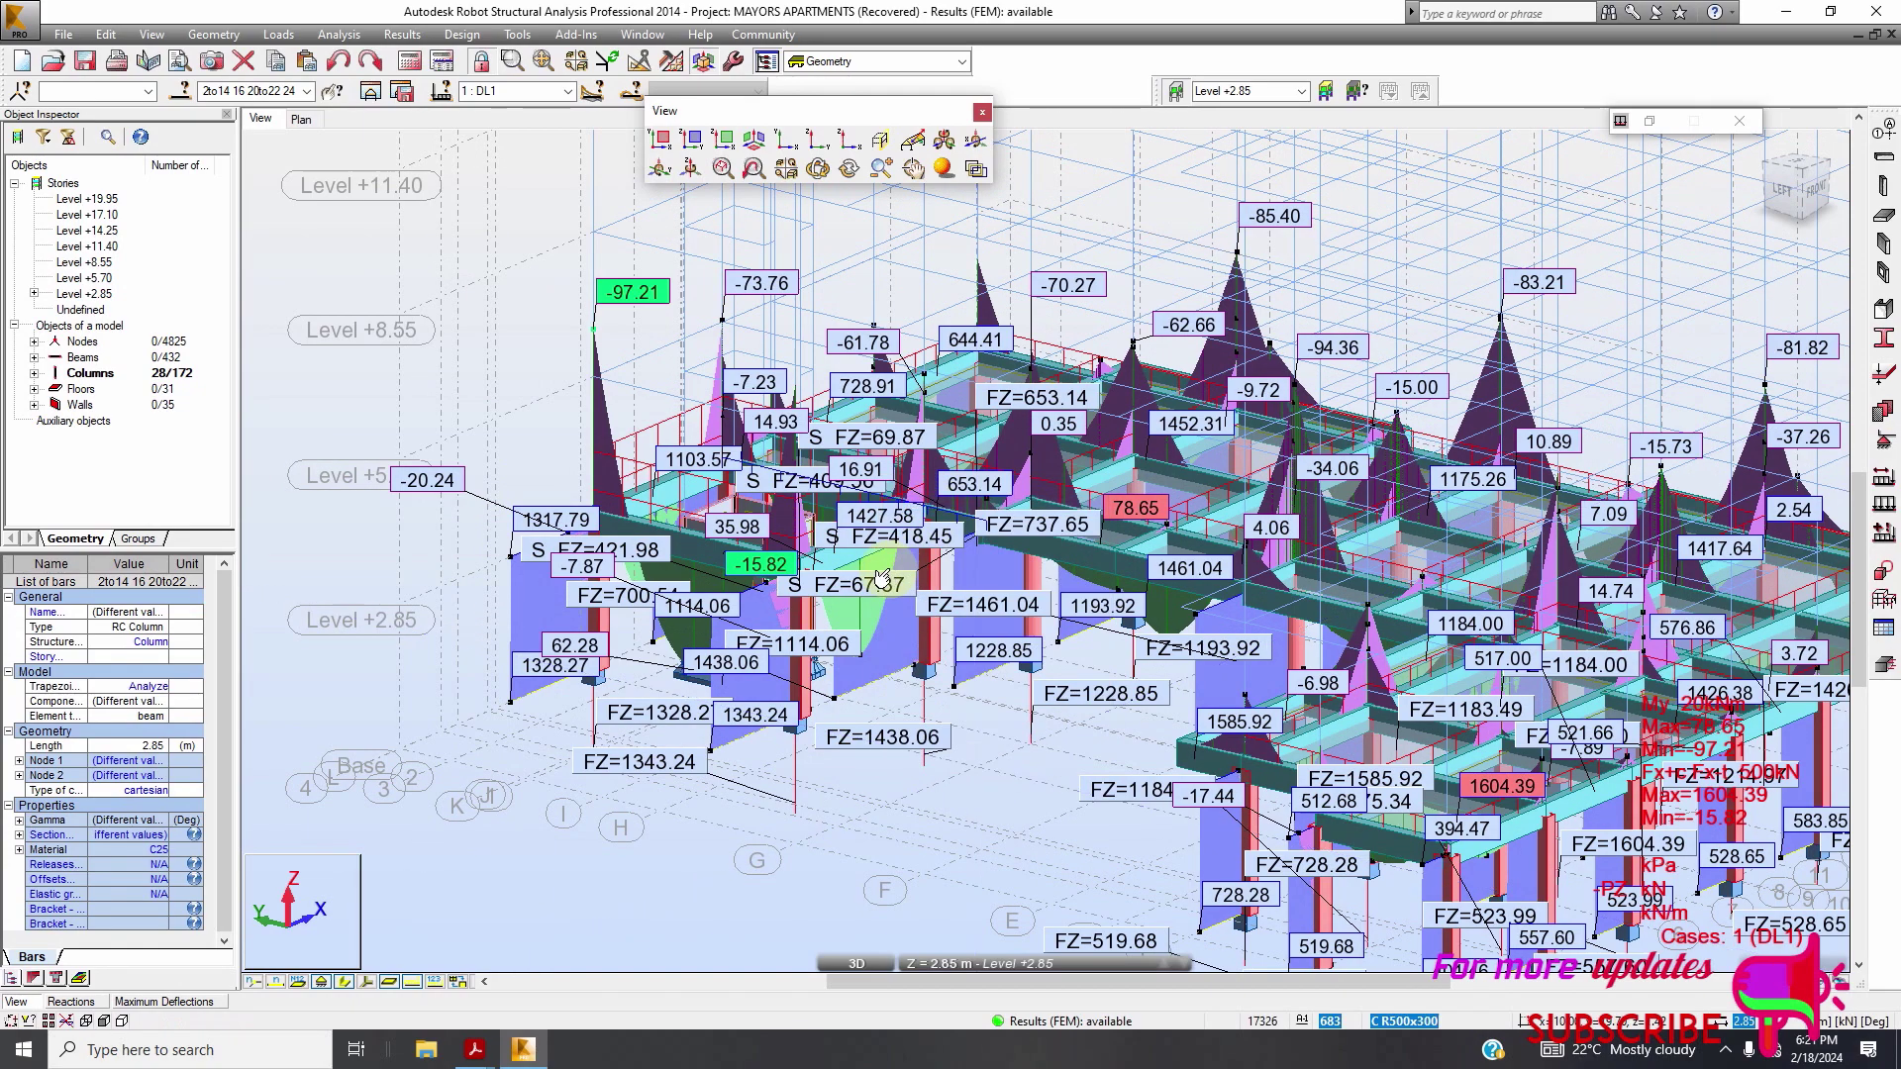
left_click(1076, 568)
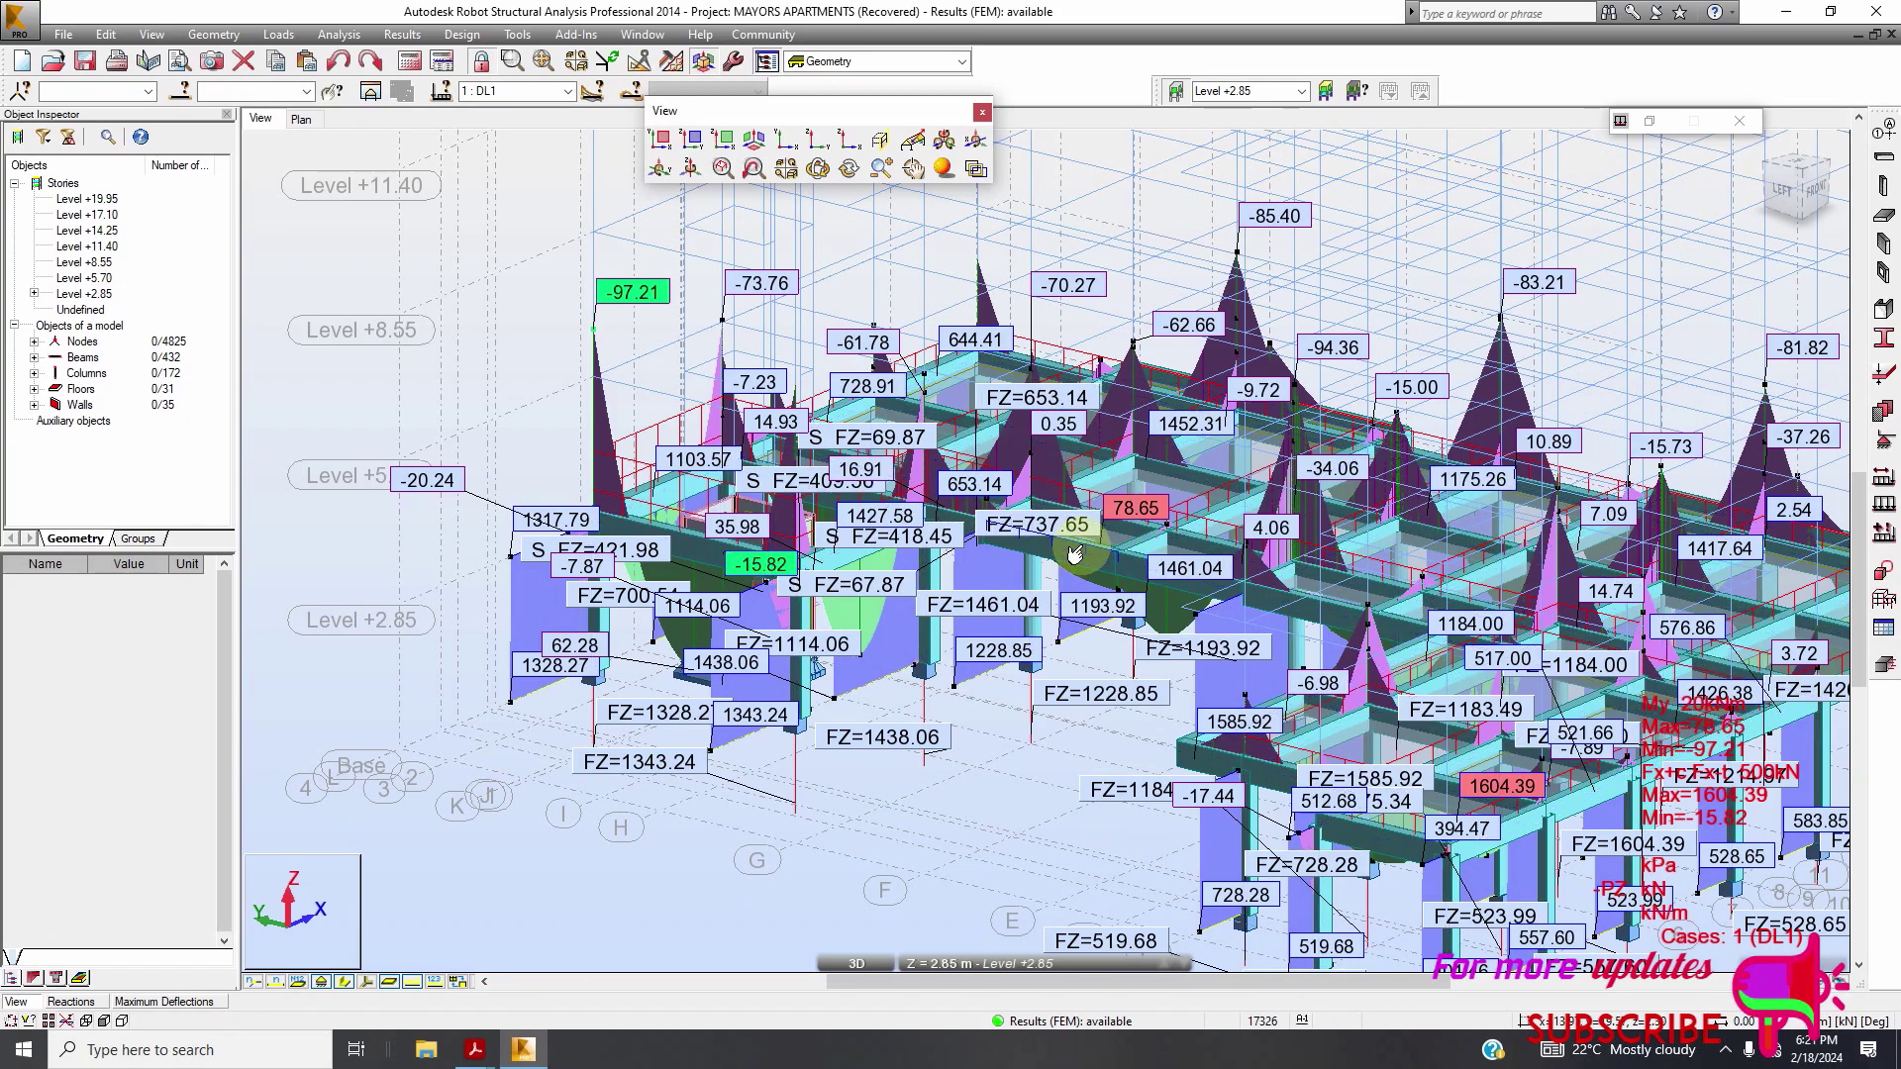
Select the Level +2.85 beams by the bar type of one picked RC beam, and isolate them in a new window
left_click(1080, 564)
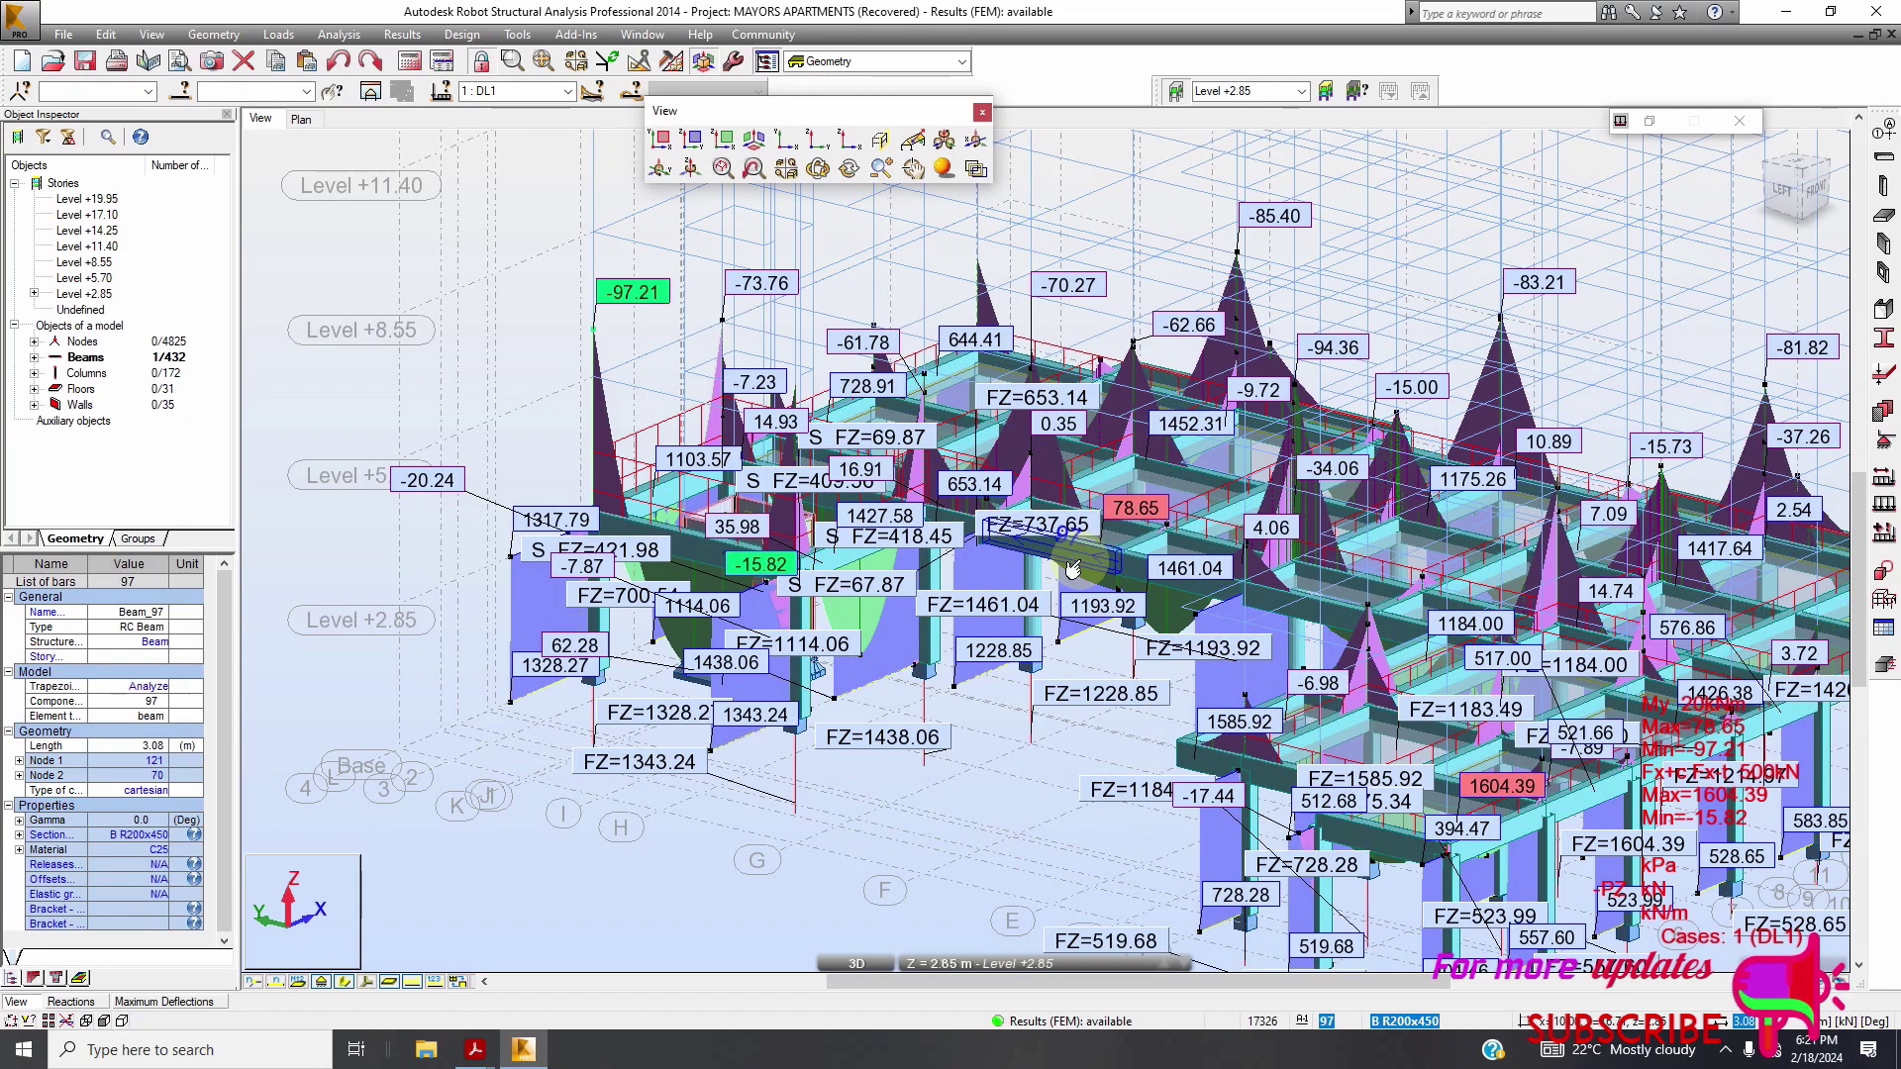
right_click(1072, 566)
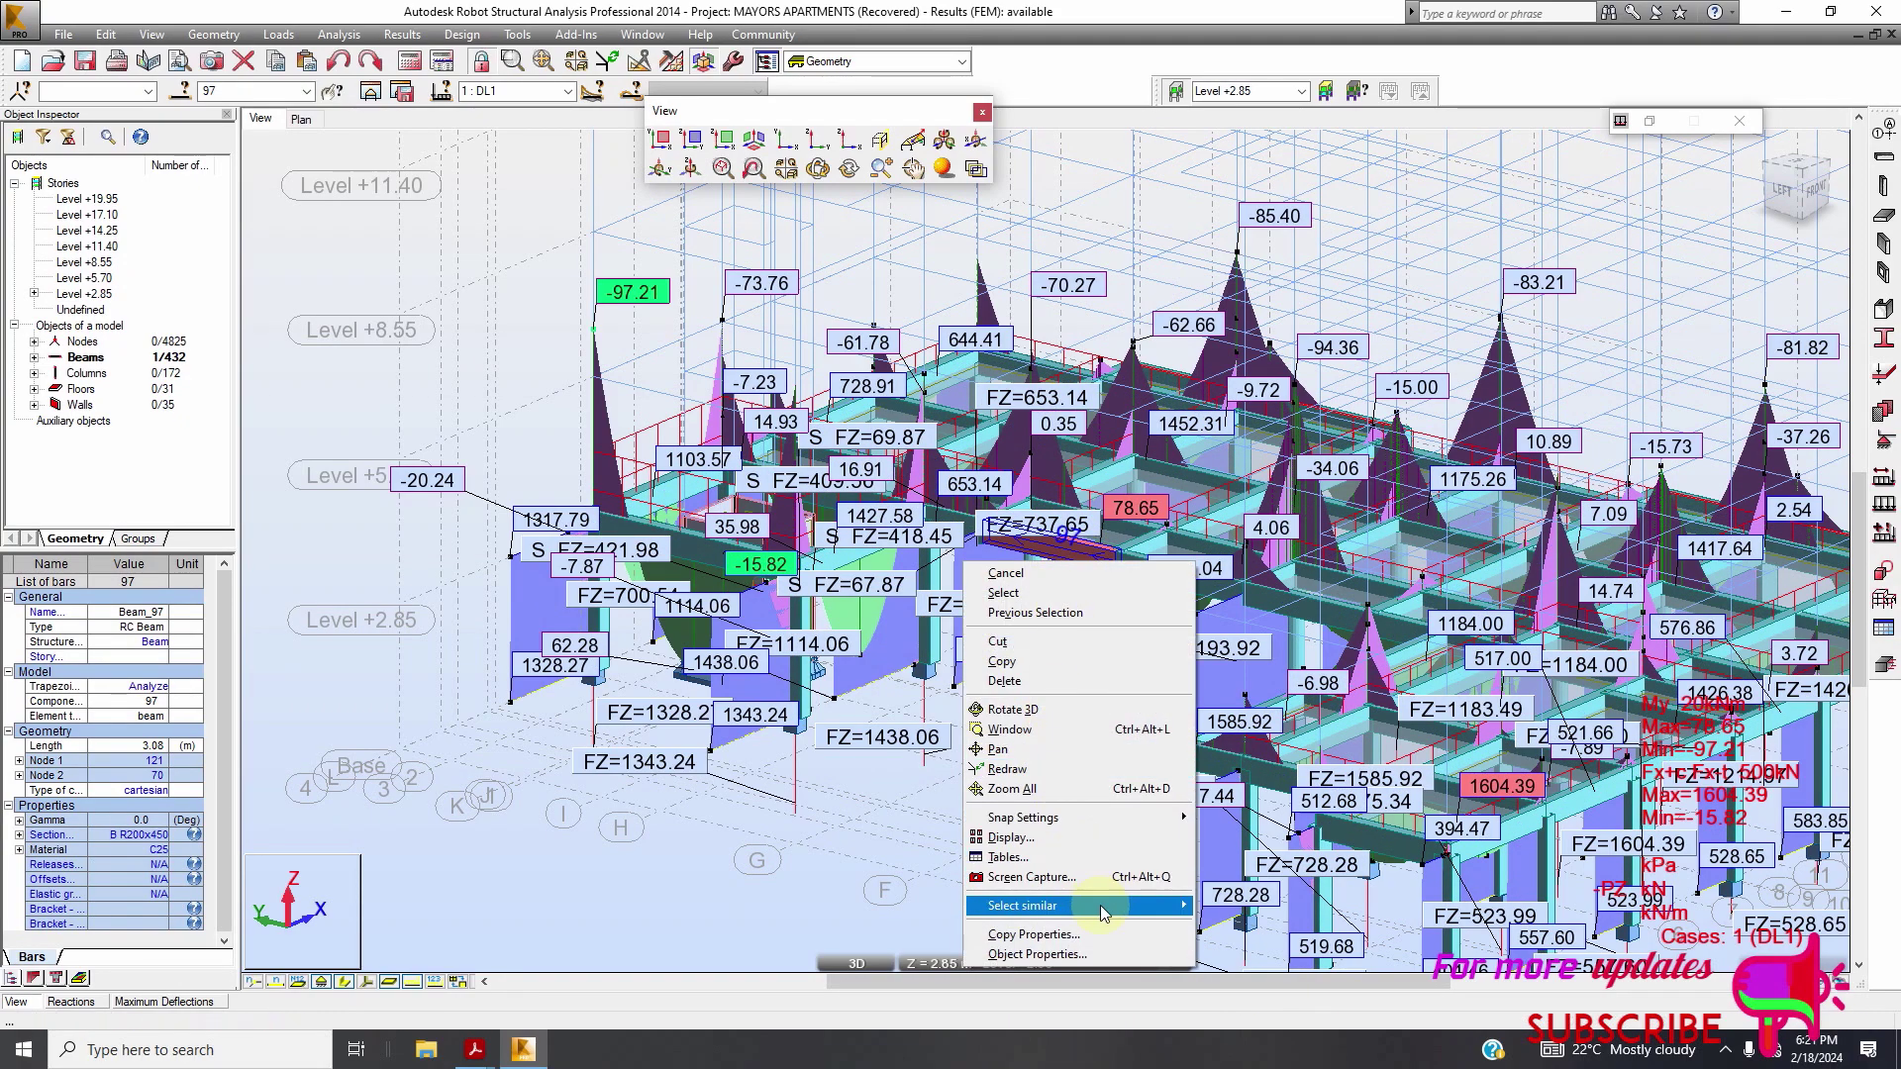
mouse_move(1101, 905)
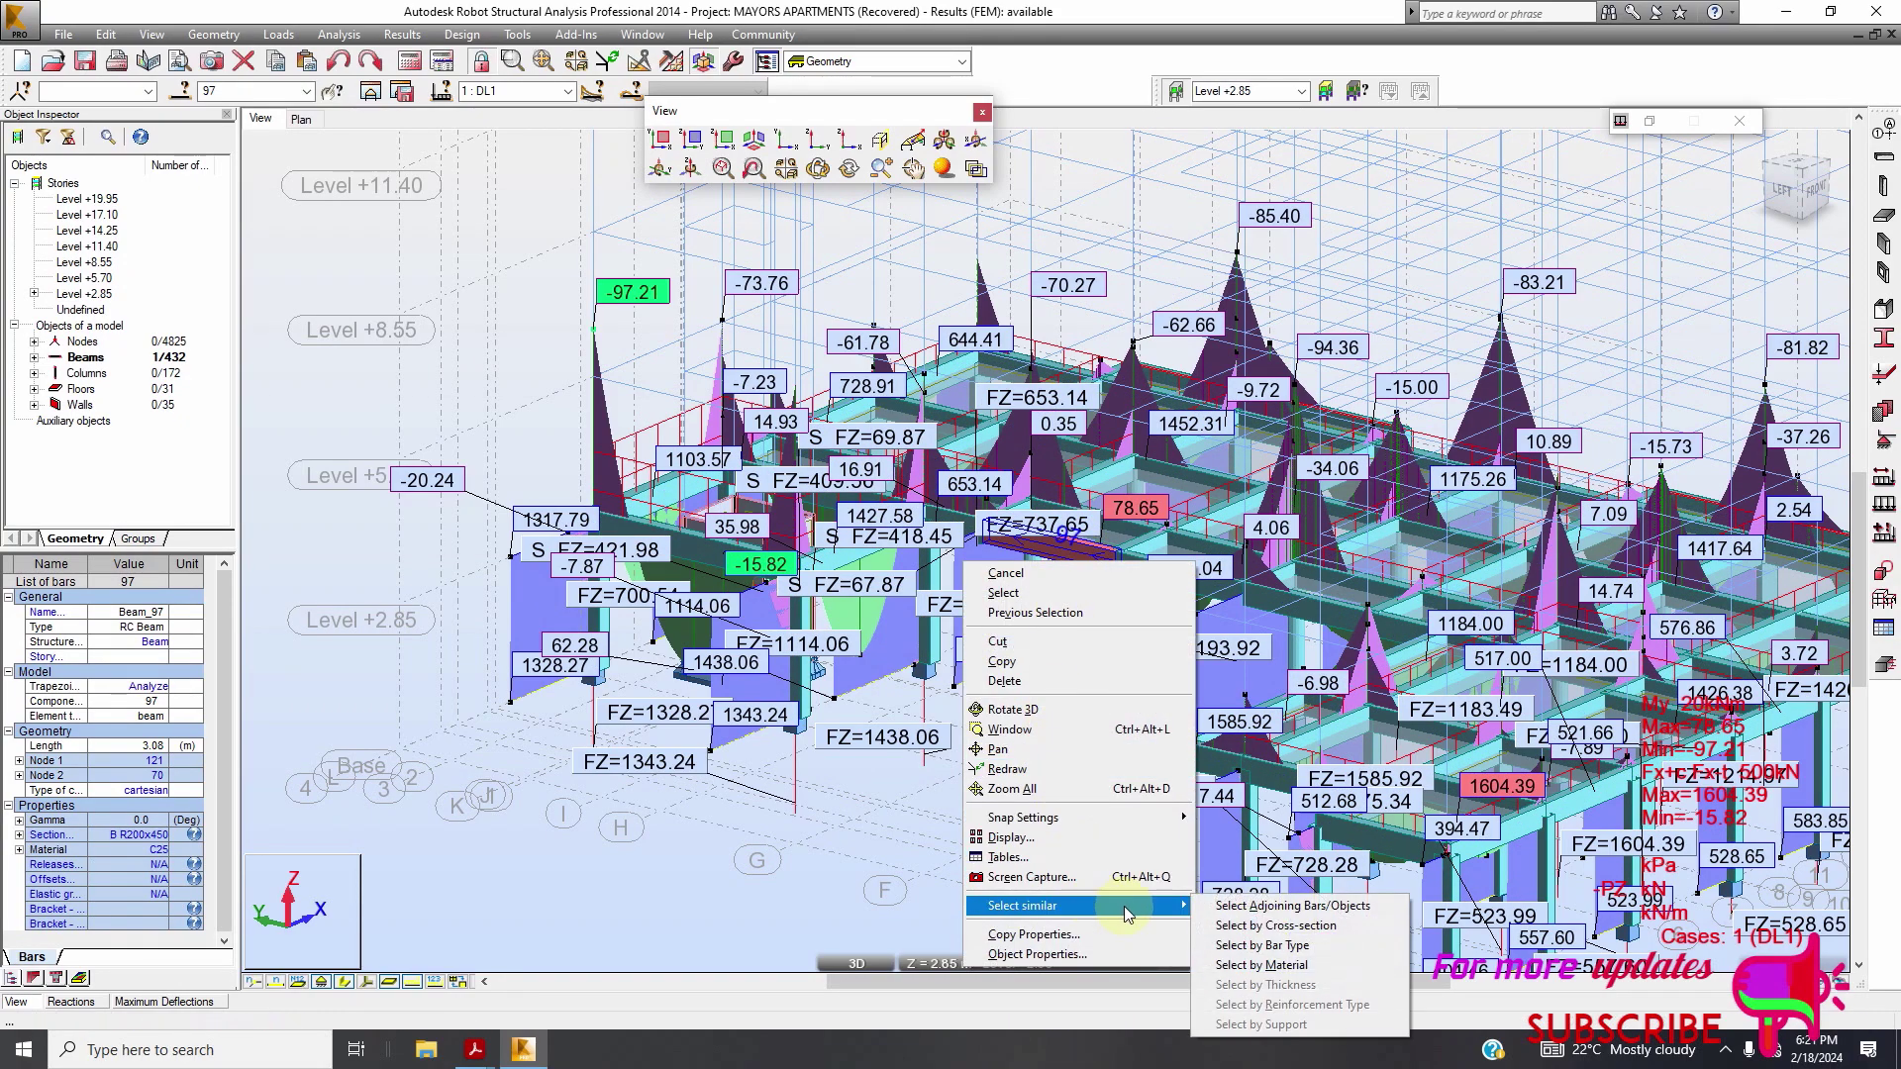
left_click(1280, 944)
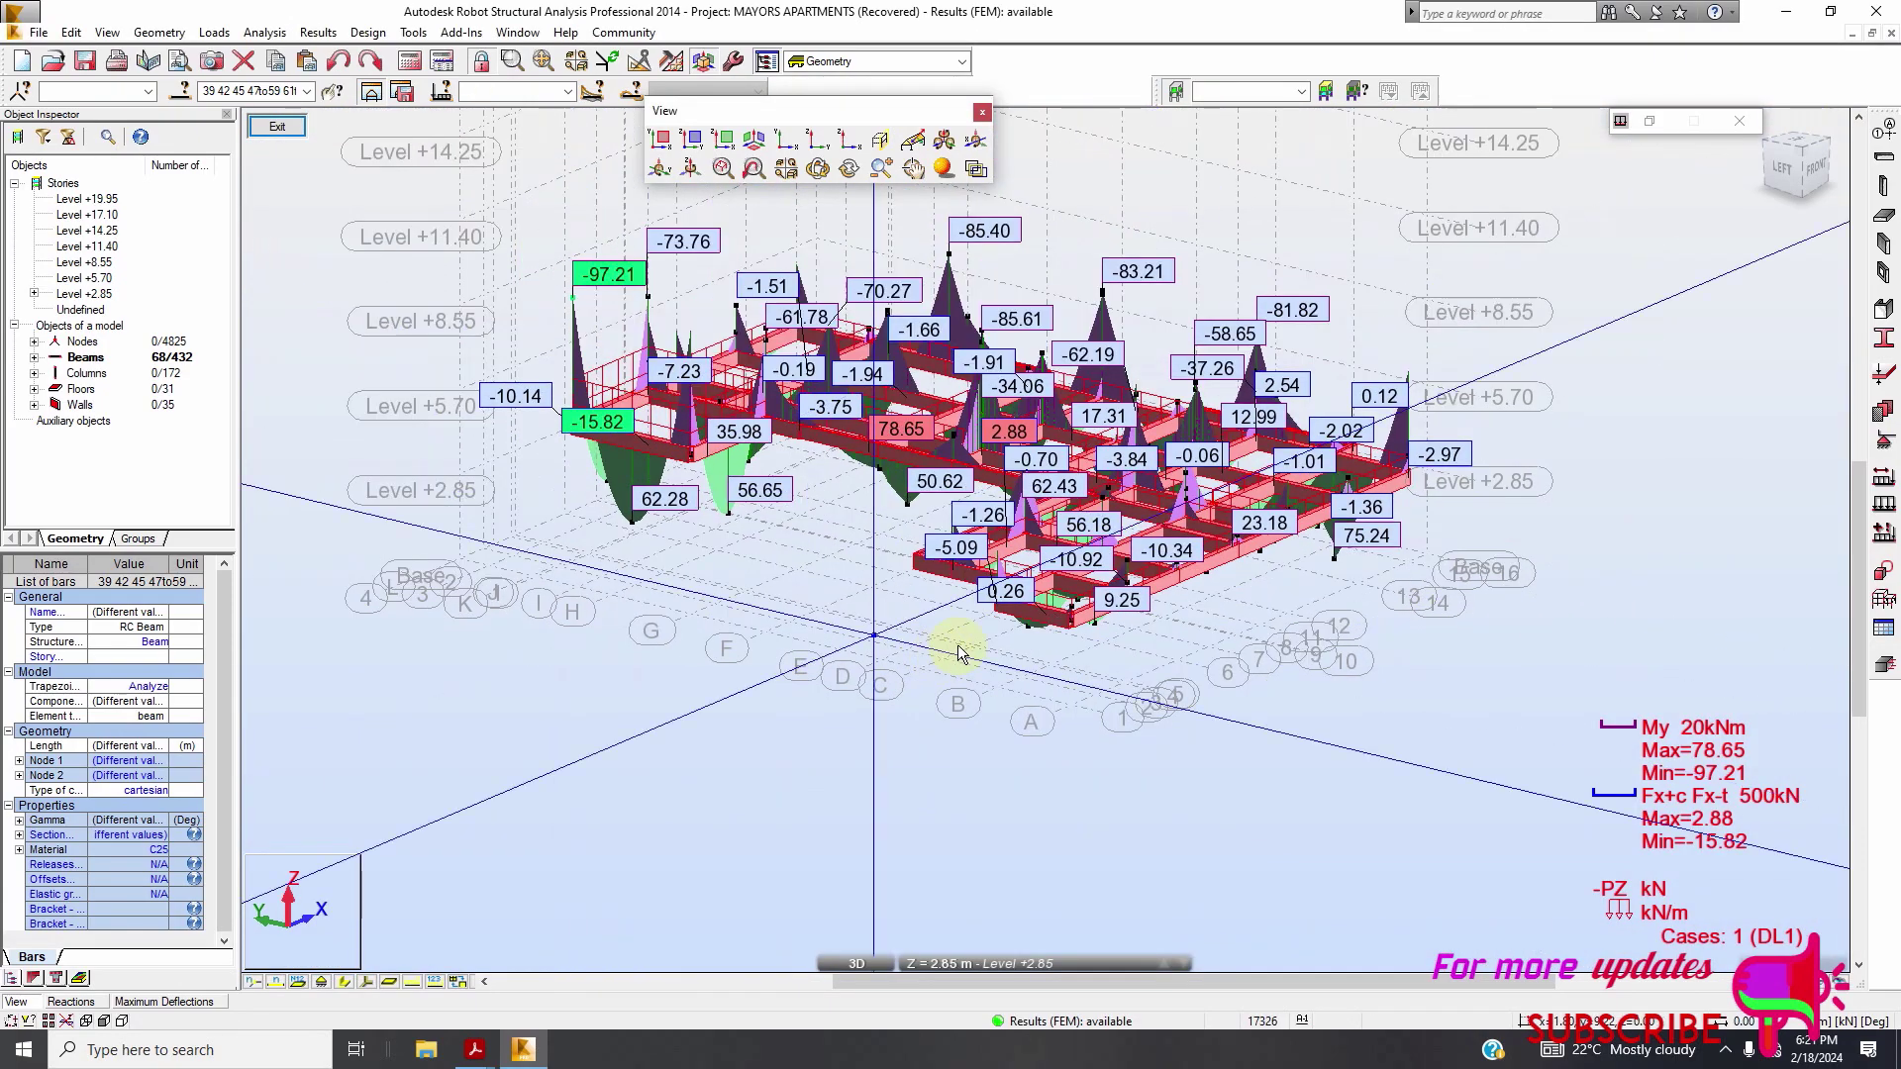
Deselect the isolated beams so their moment diagrams stand clear of the selection highlight
scroll(895, 412, "up", 6)
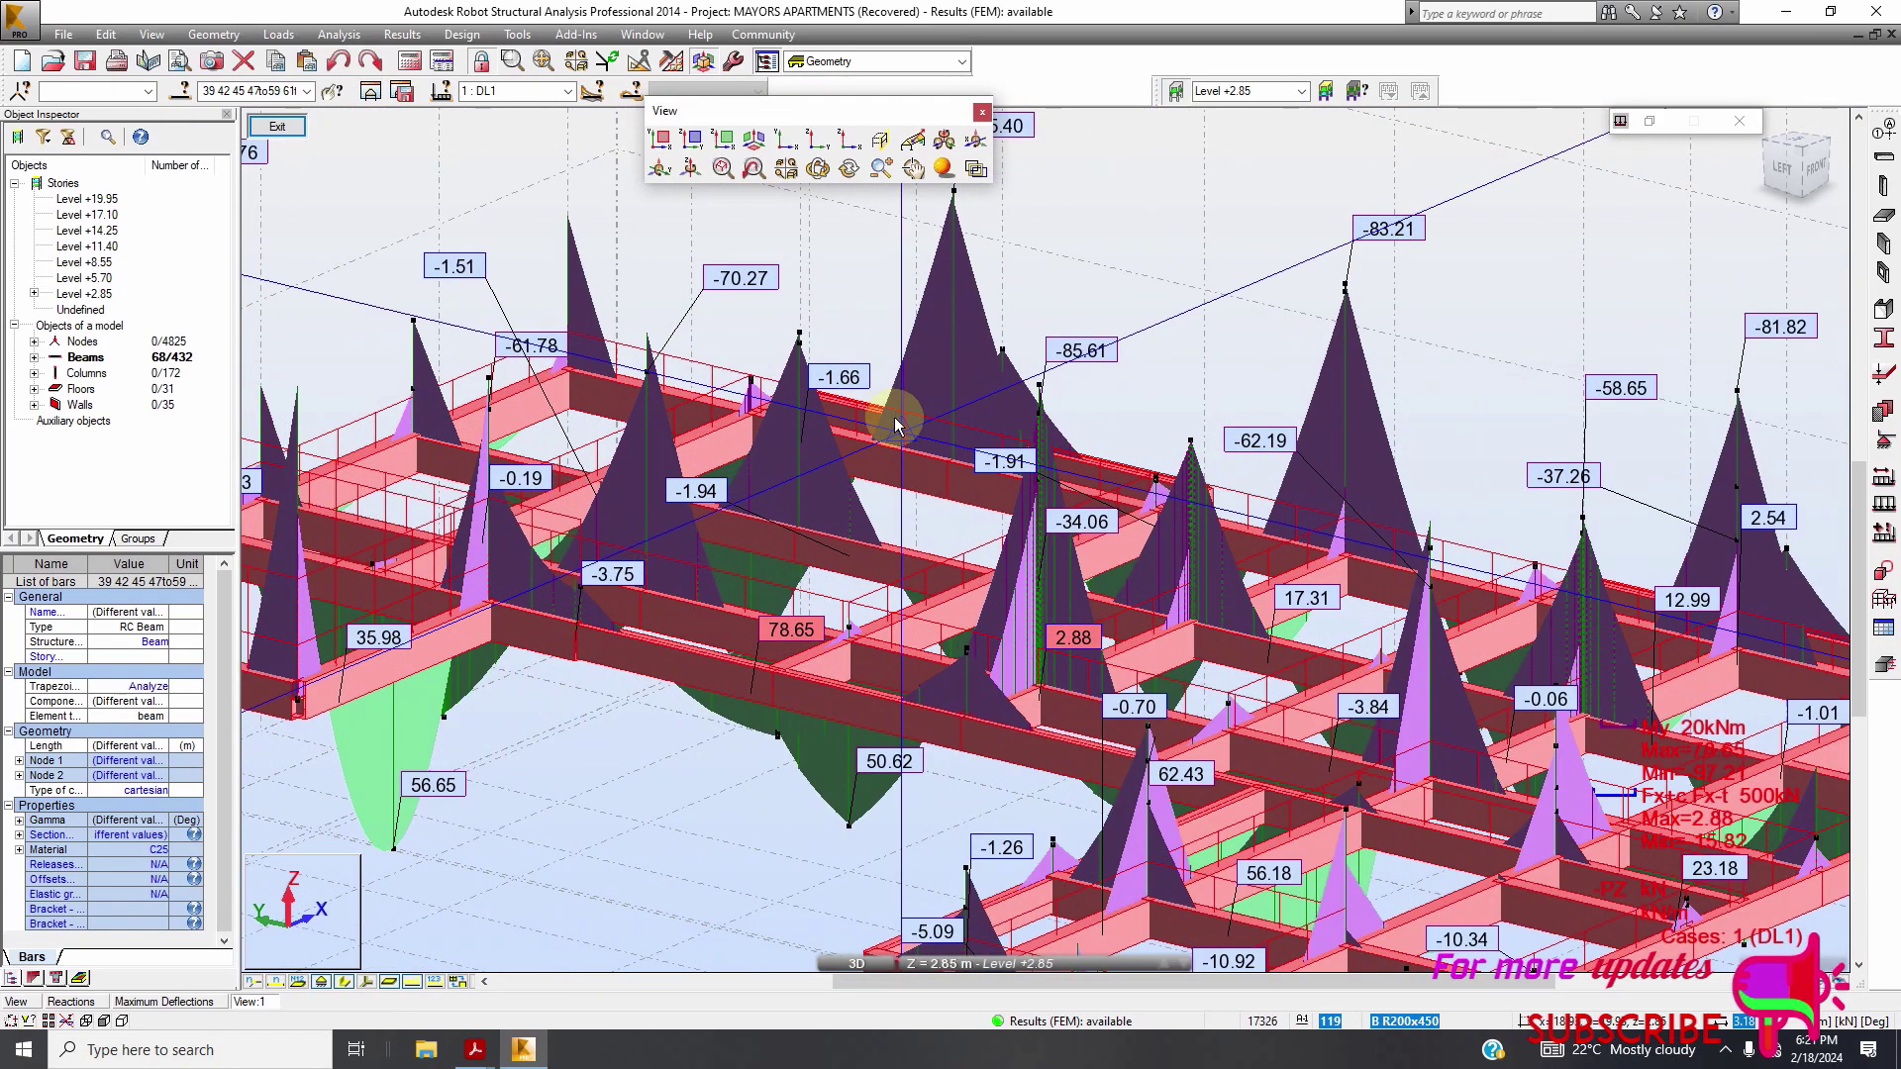
scroll(971, 442, "down", 2)
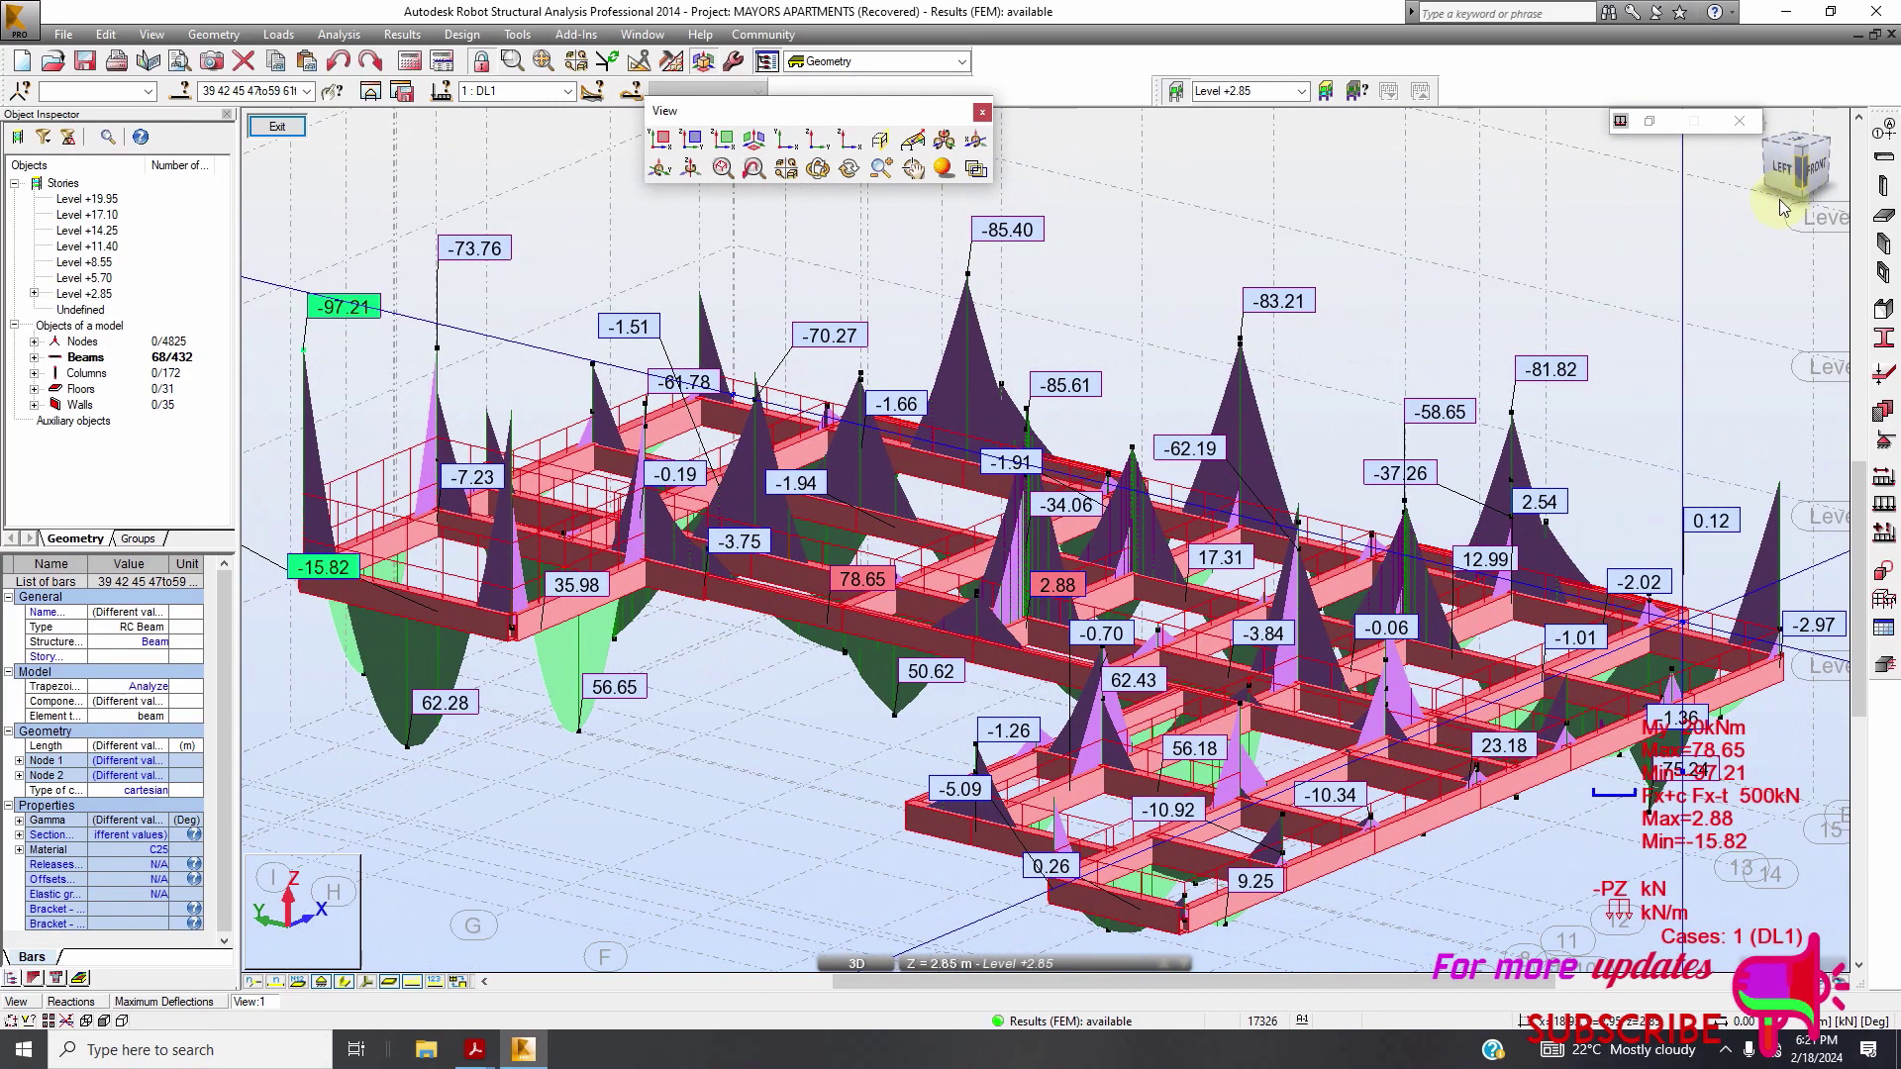
left_click_drag(1783, 206, 1761, 234)
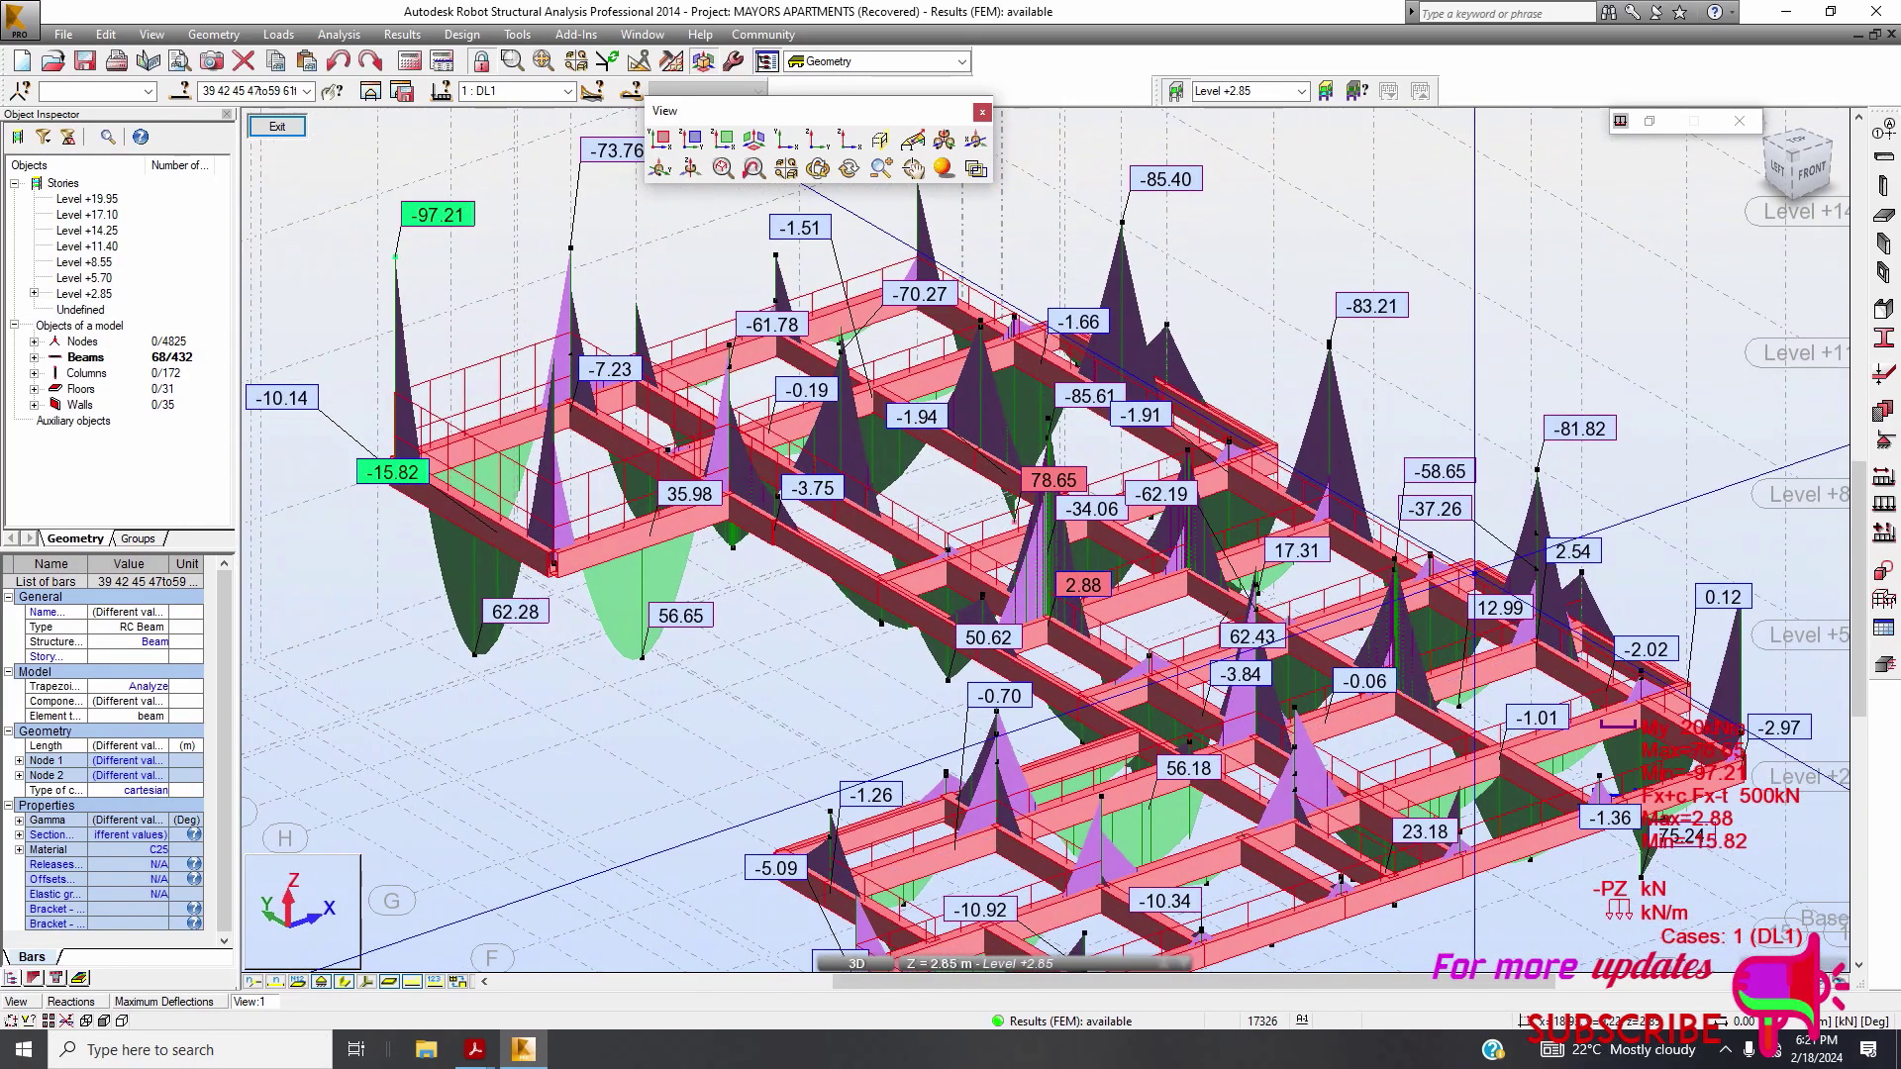
right_click(1495, 270)
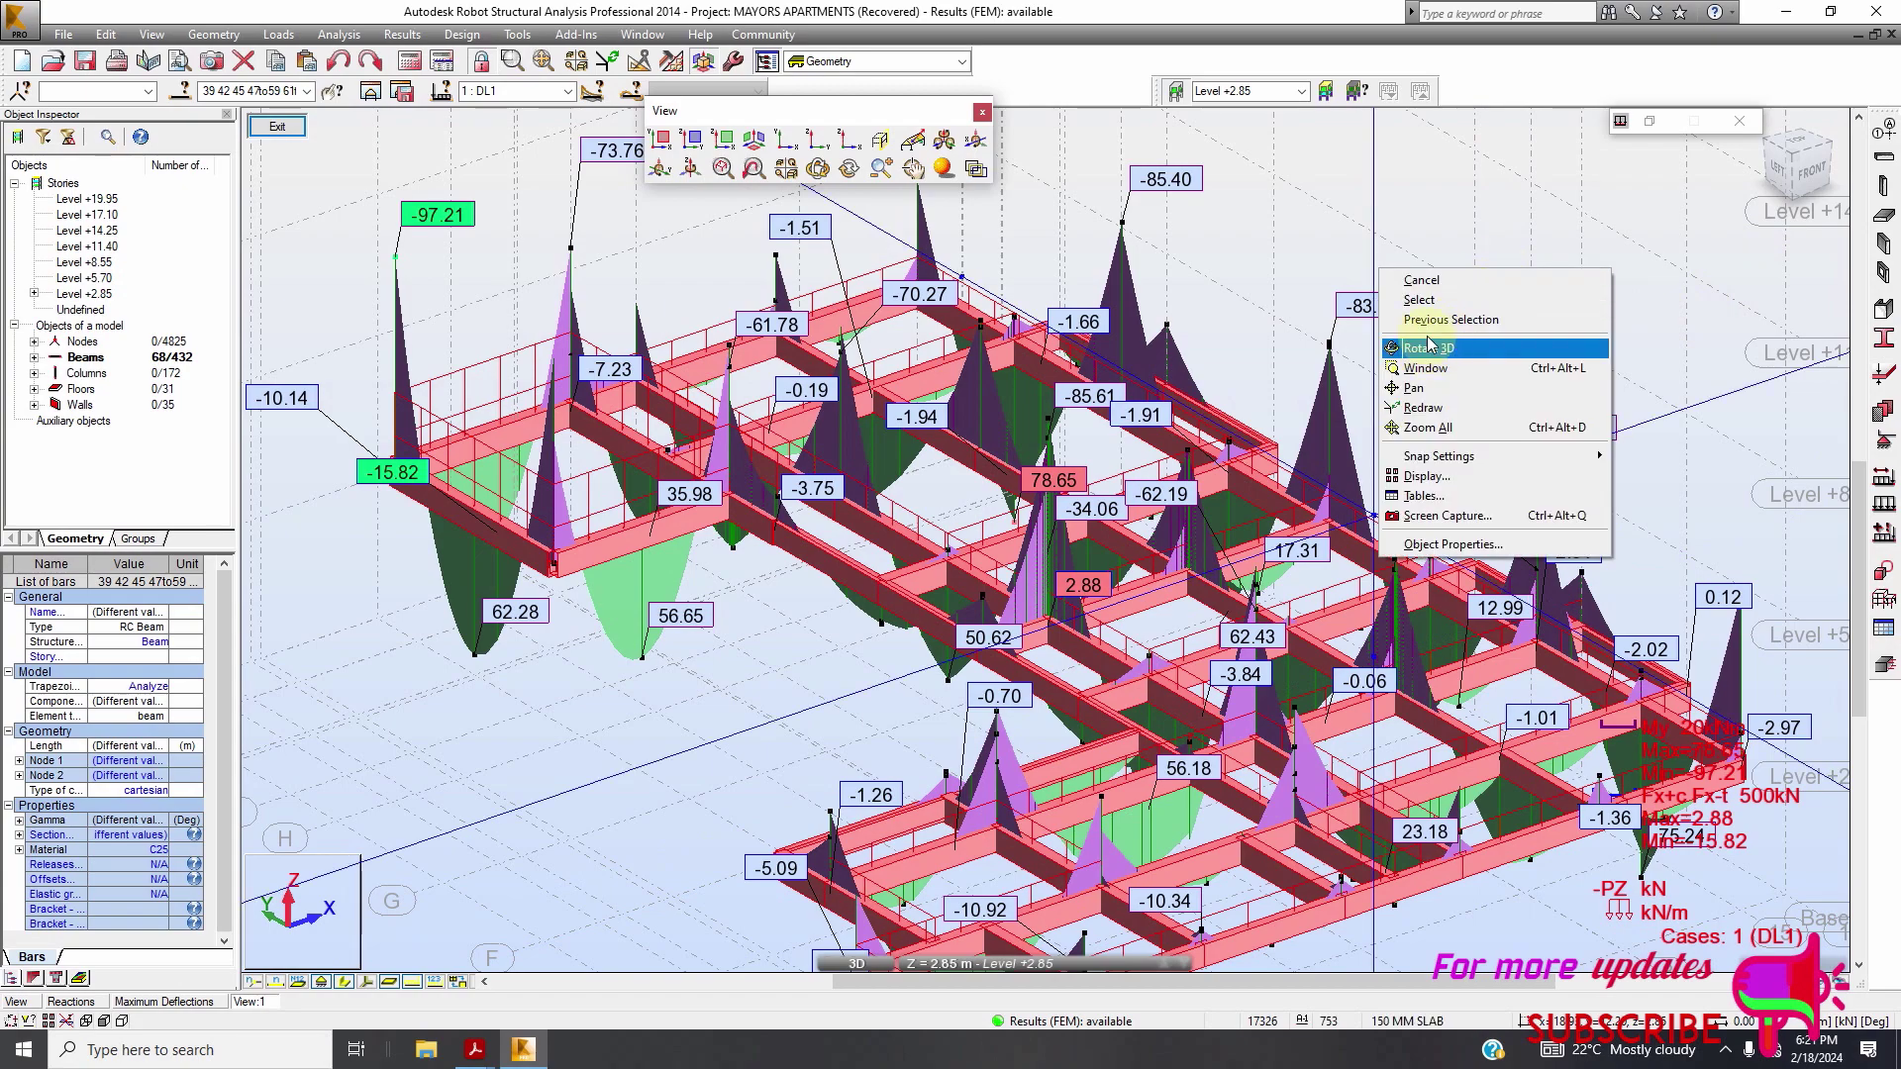
left_click(1419, 299)
left_click(1435, 288)
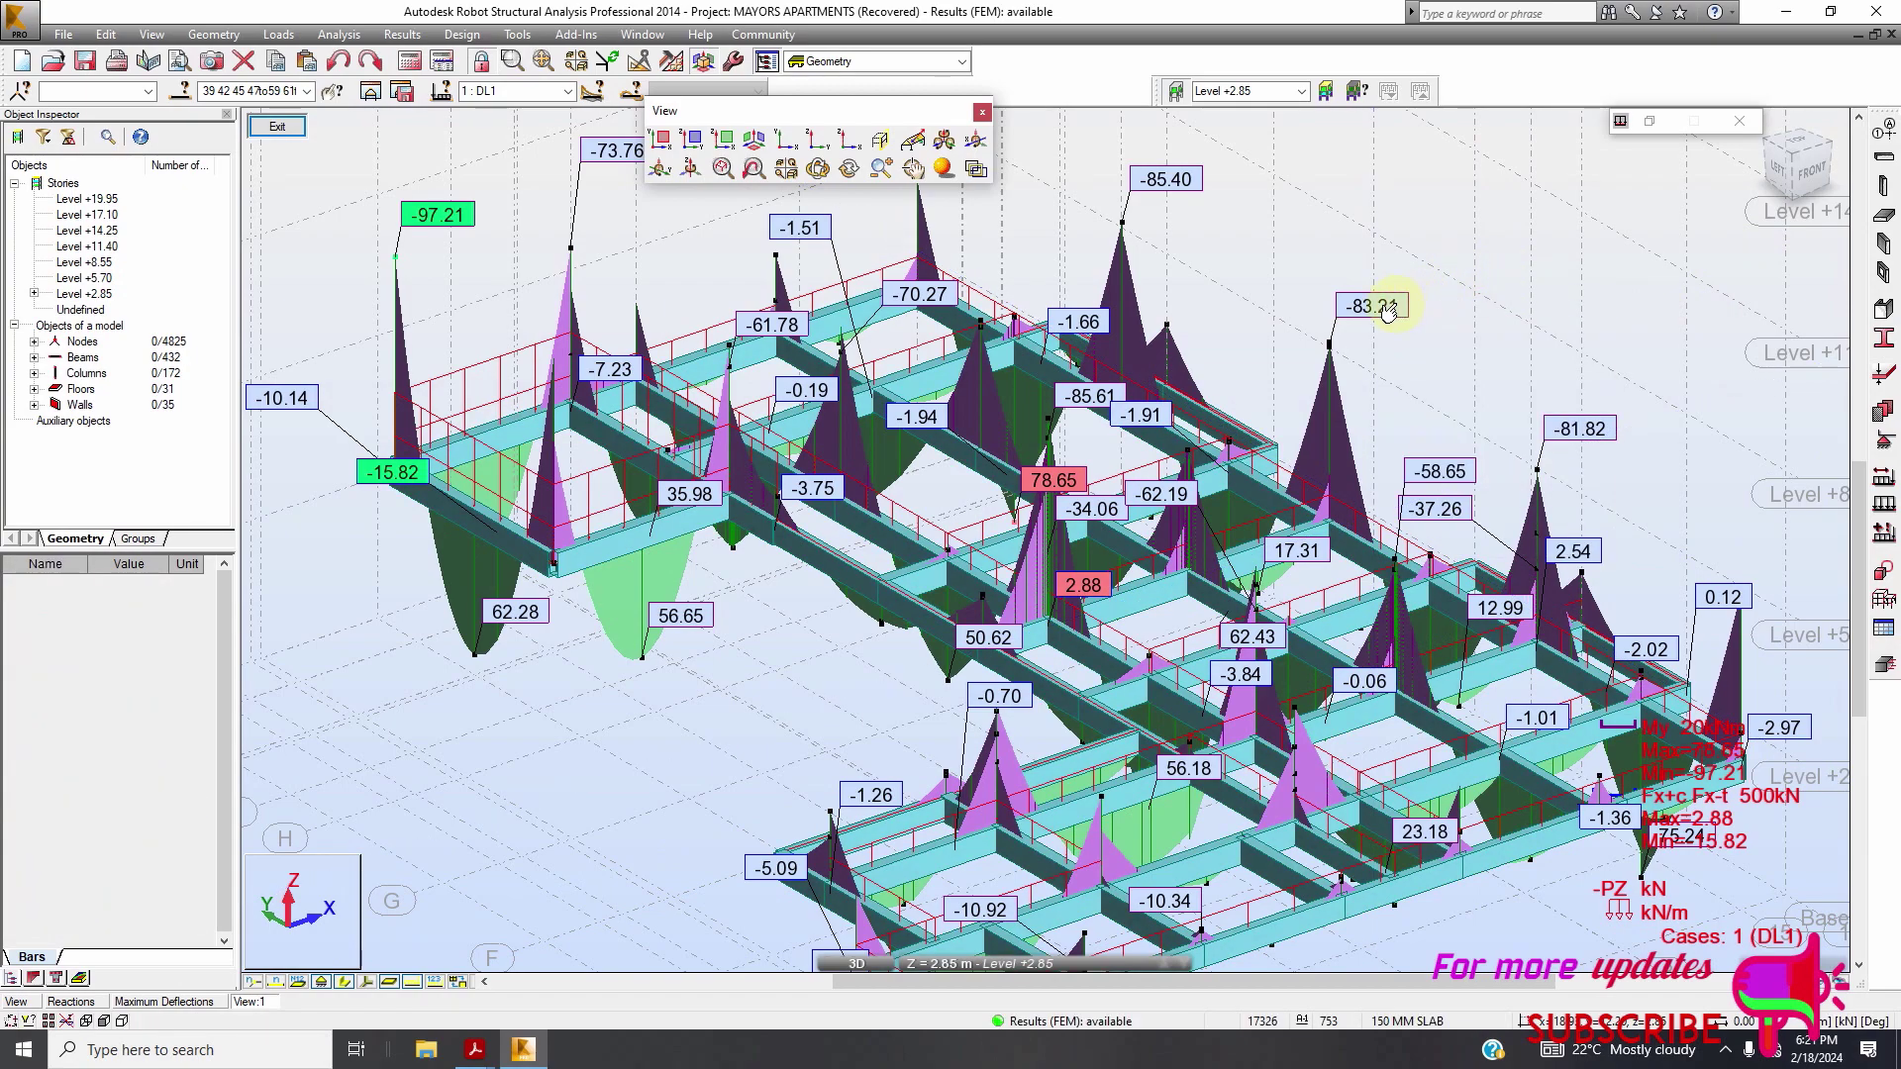
Turn off the section shape display so the isolated beams are drawn as plain lines with their diagrams
scroll(1386, 308, "down", 3)
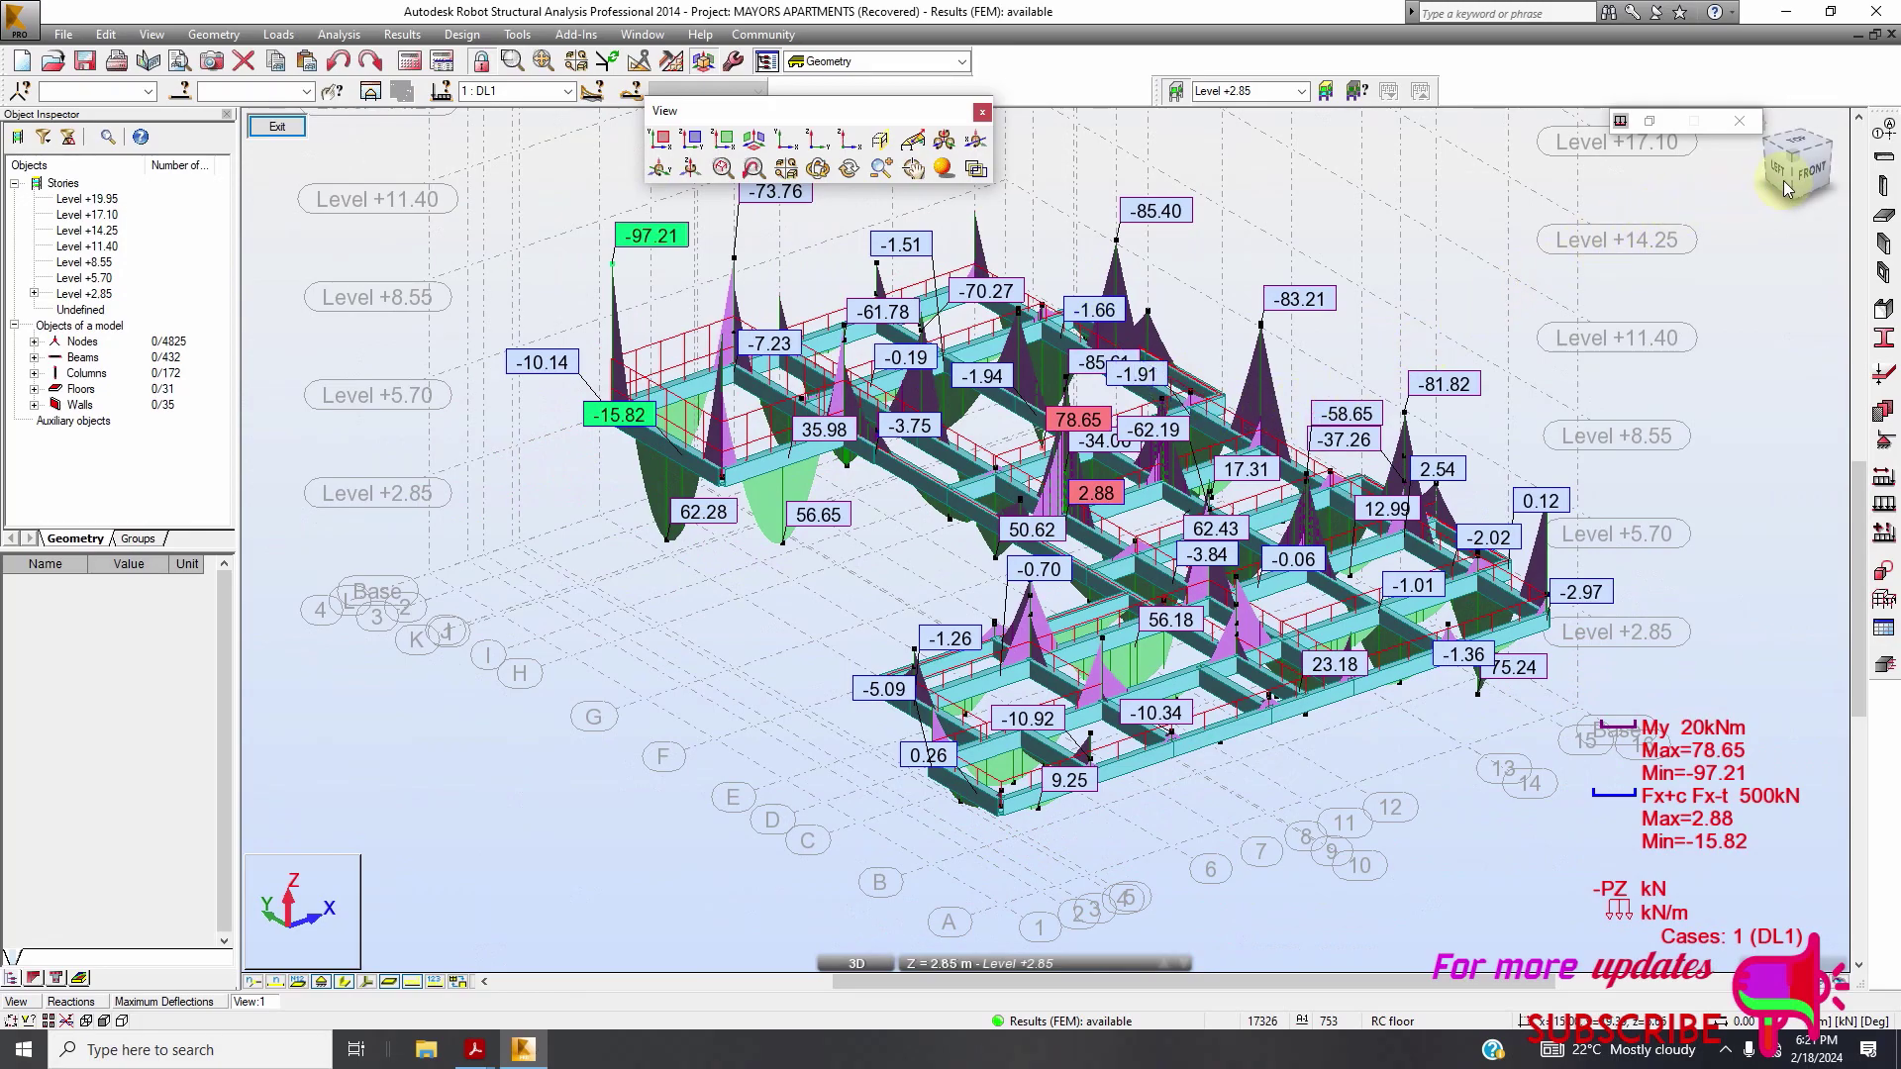
left_click(1834, 194)
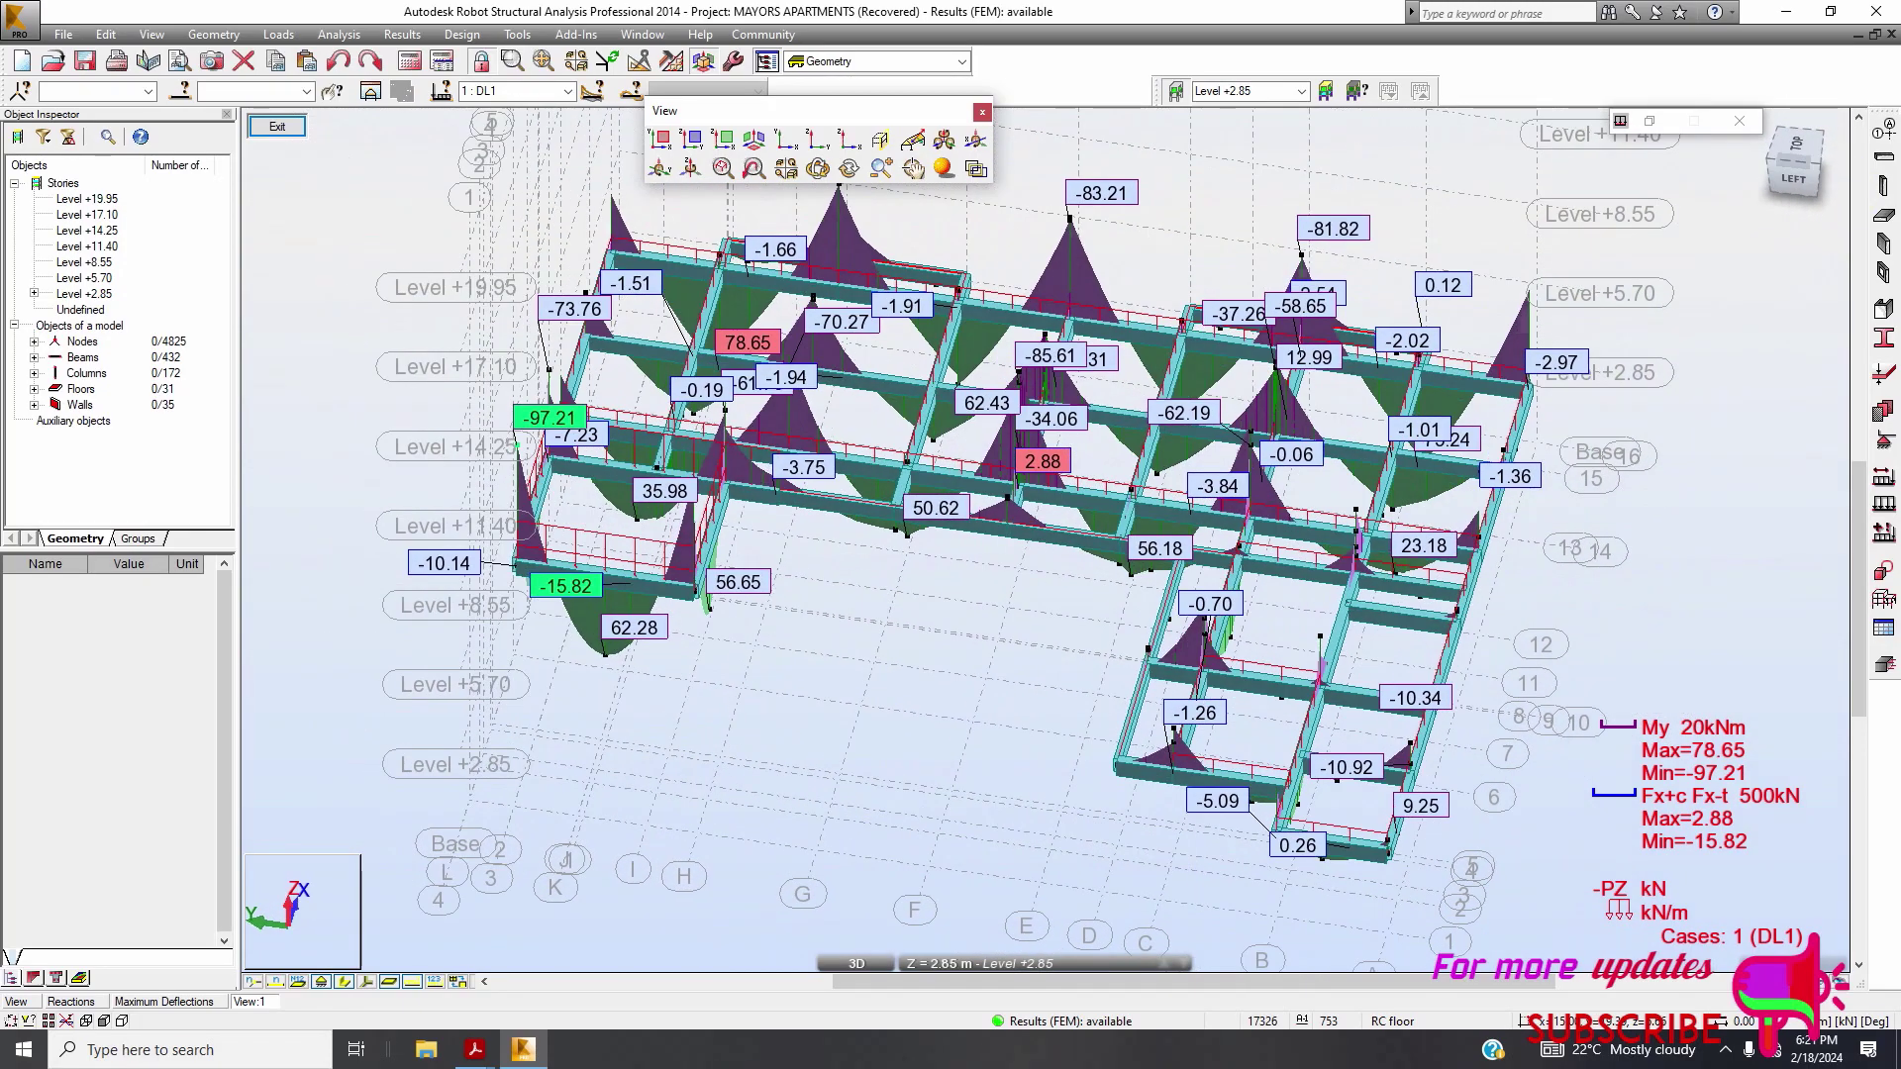
left_click(1801, 180)
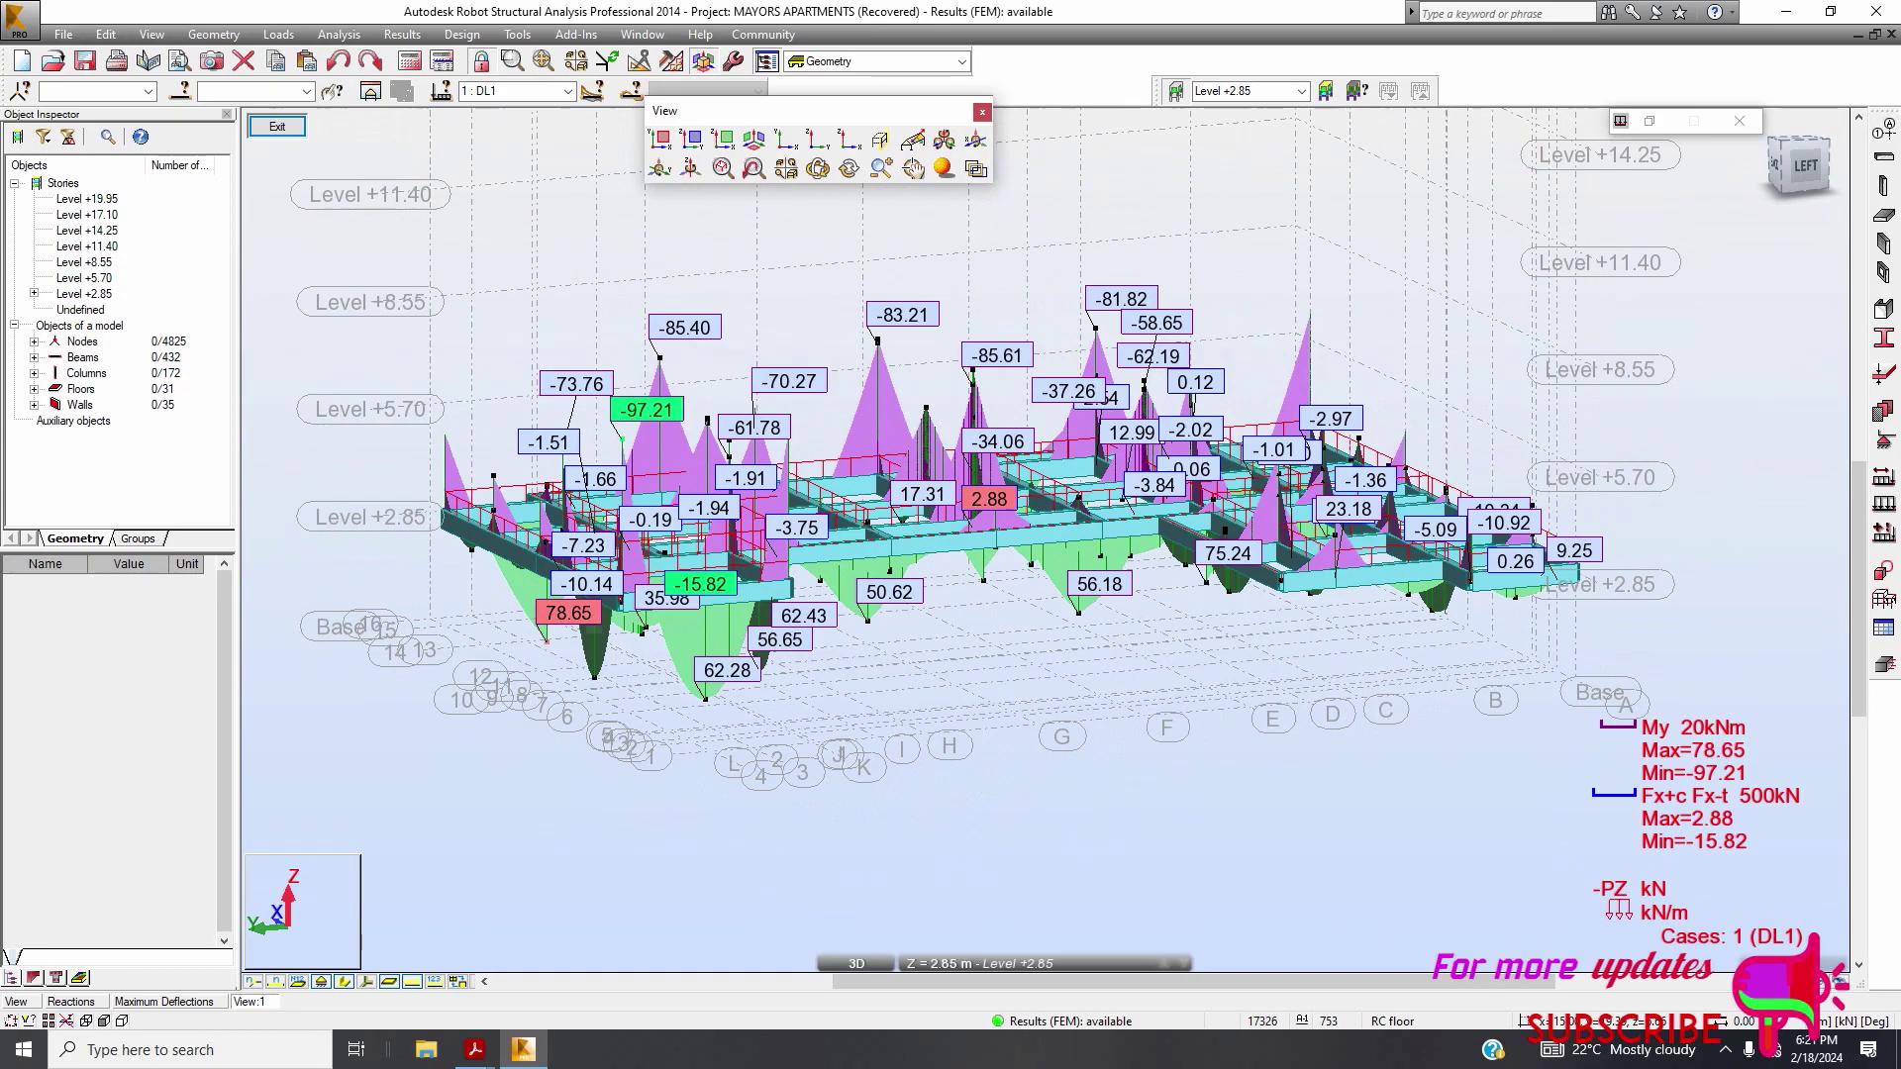
left_click(1797, 168)
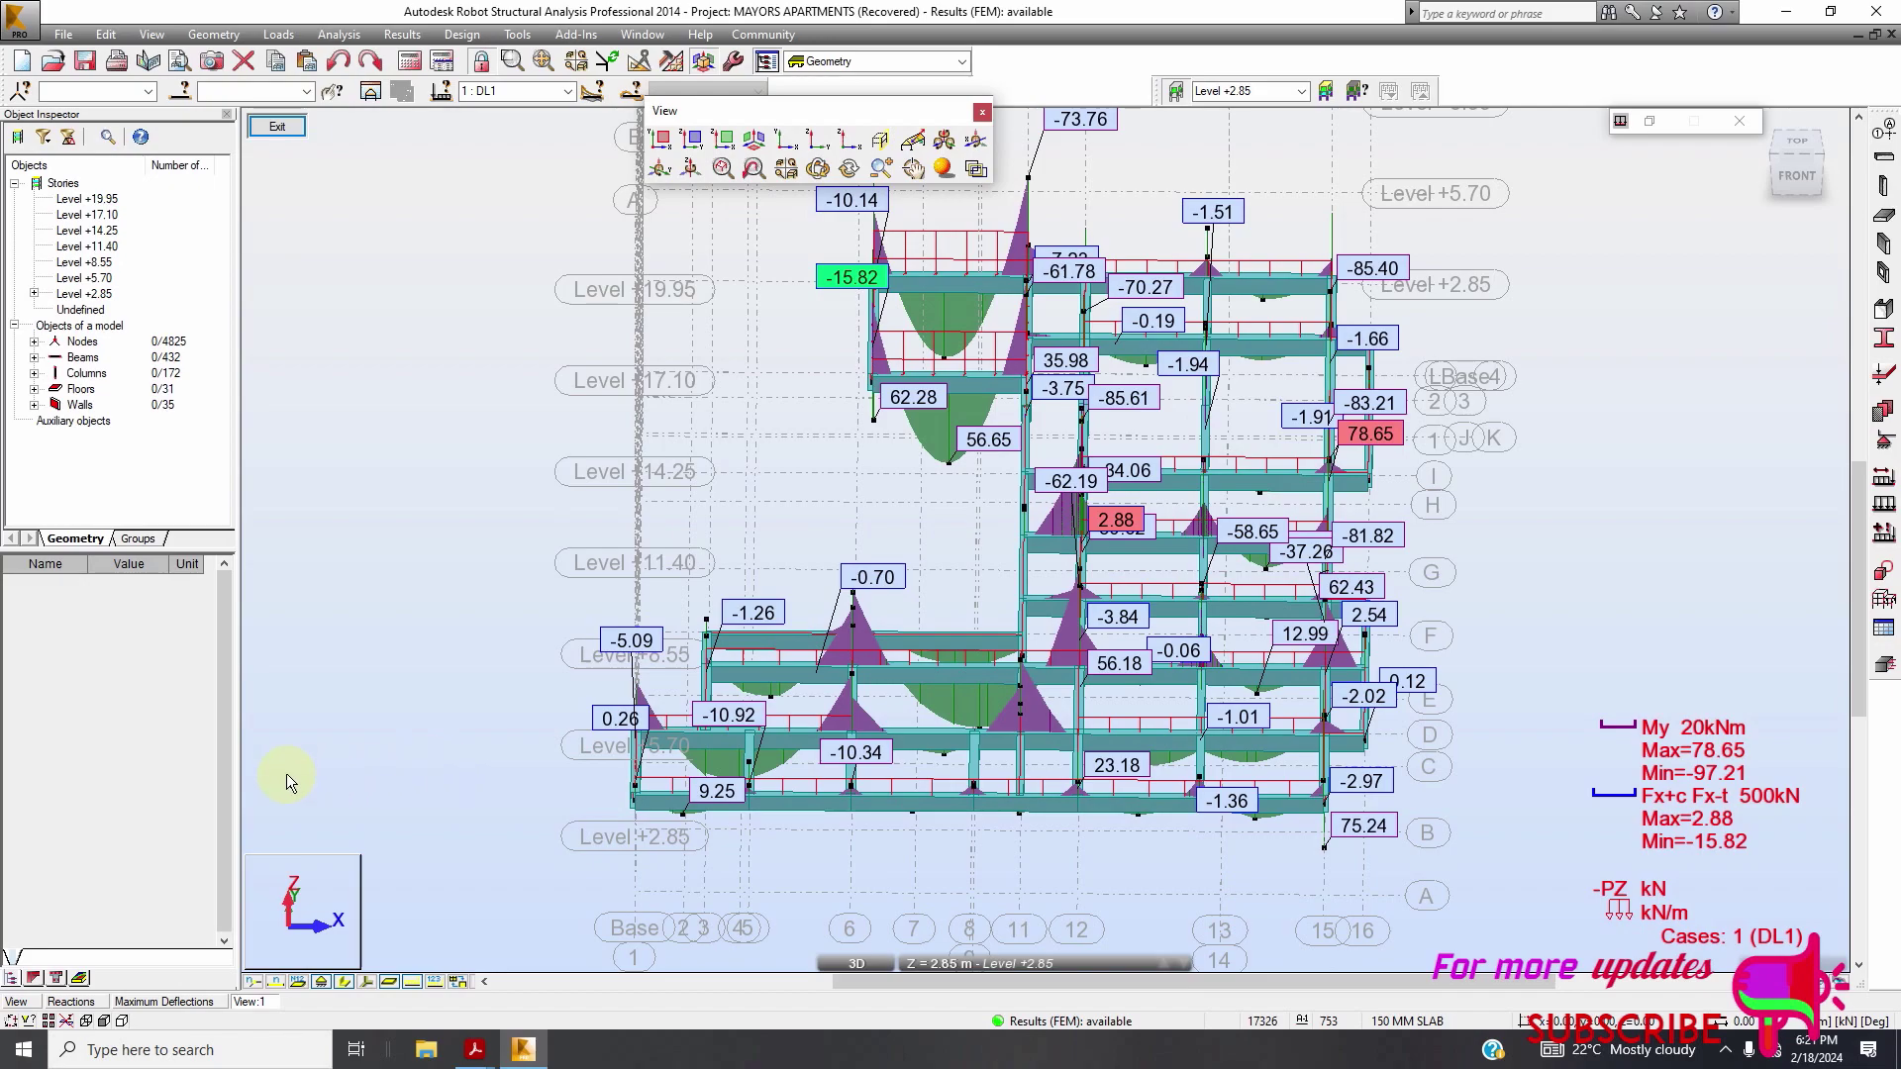
left_click(343, 990)
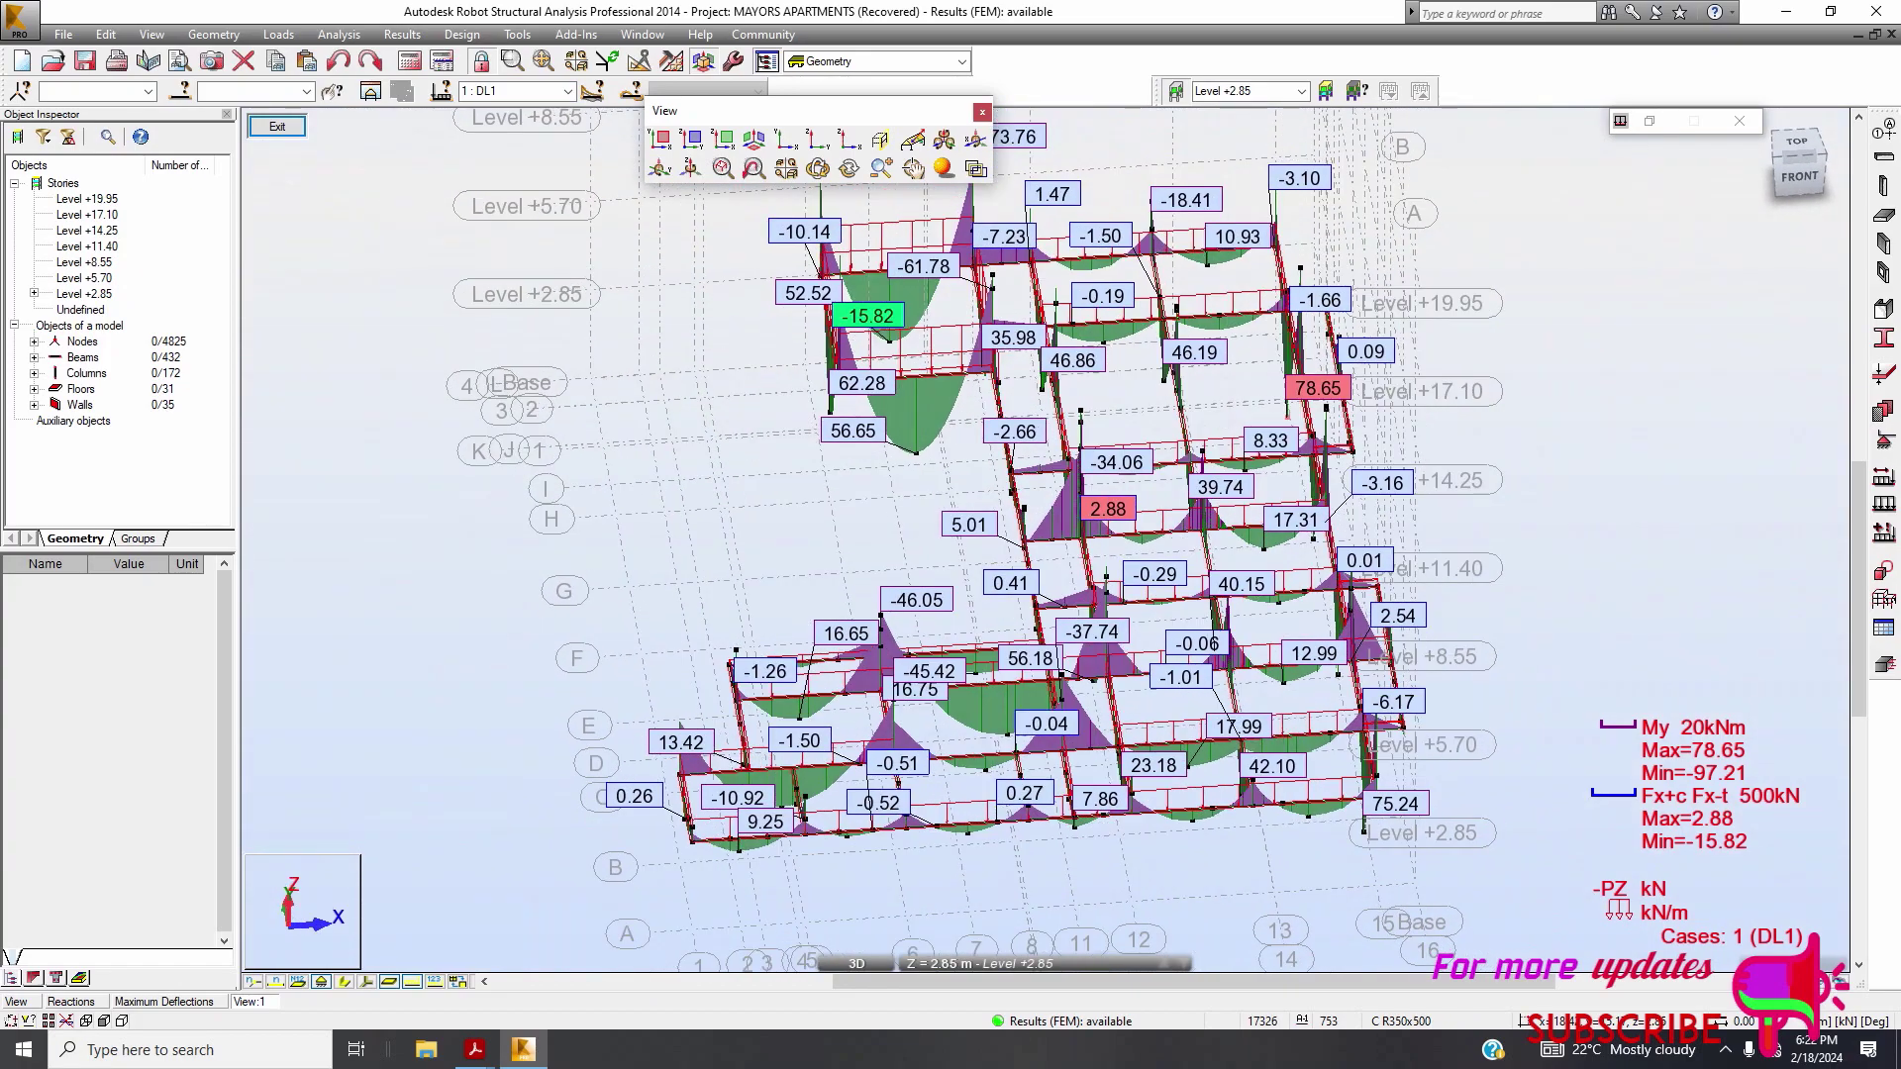
Orient the isolated beams in an angled 3D view and take a screen snip of their force and moment diagrams
left_click(755, 141)
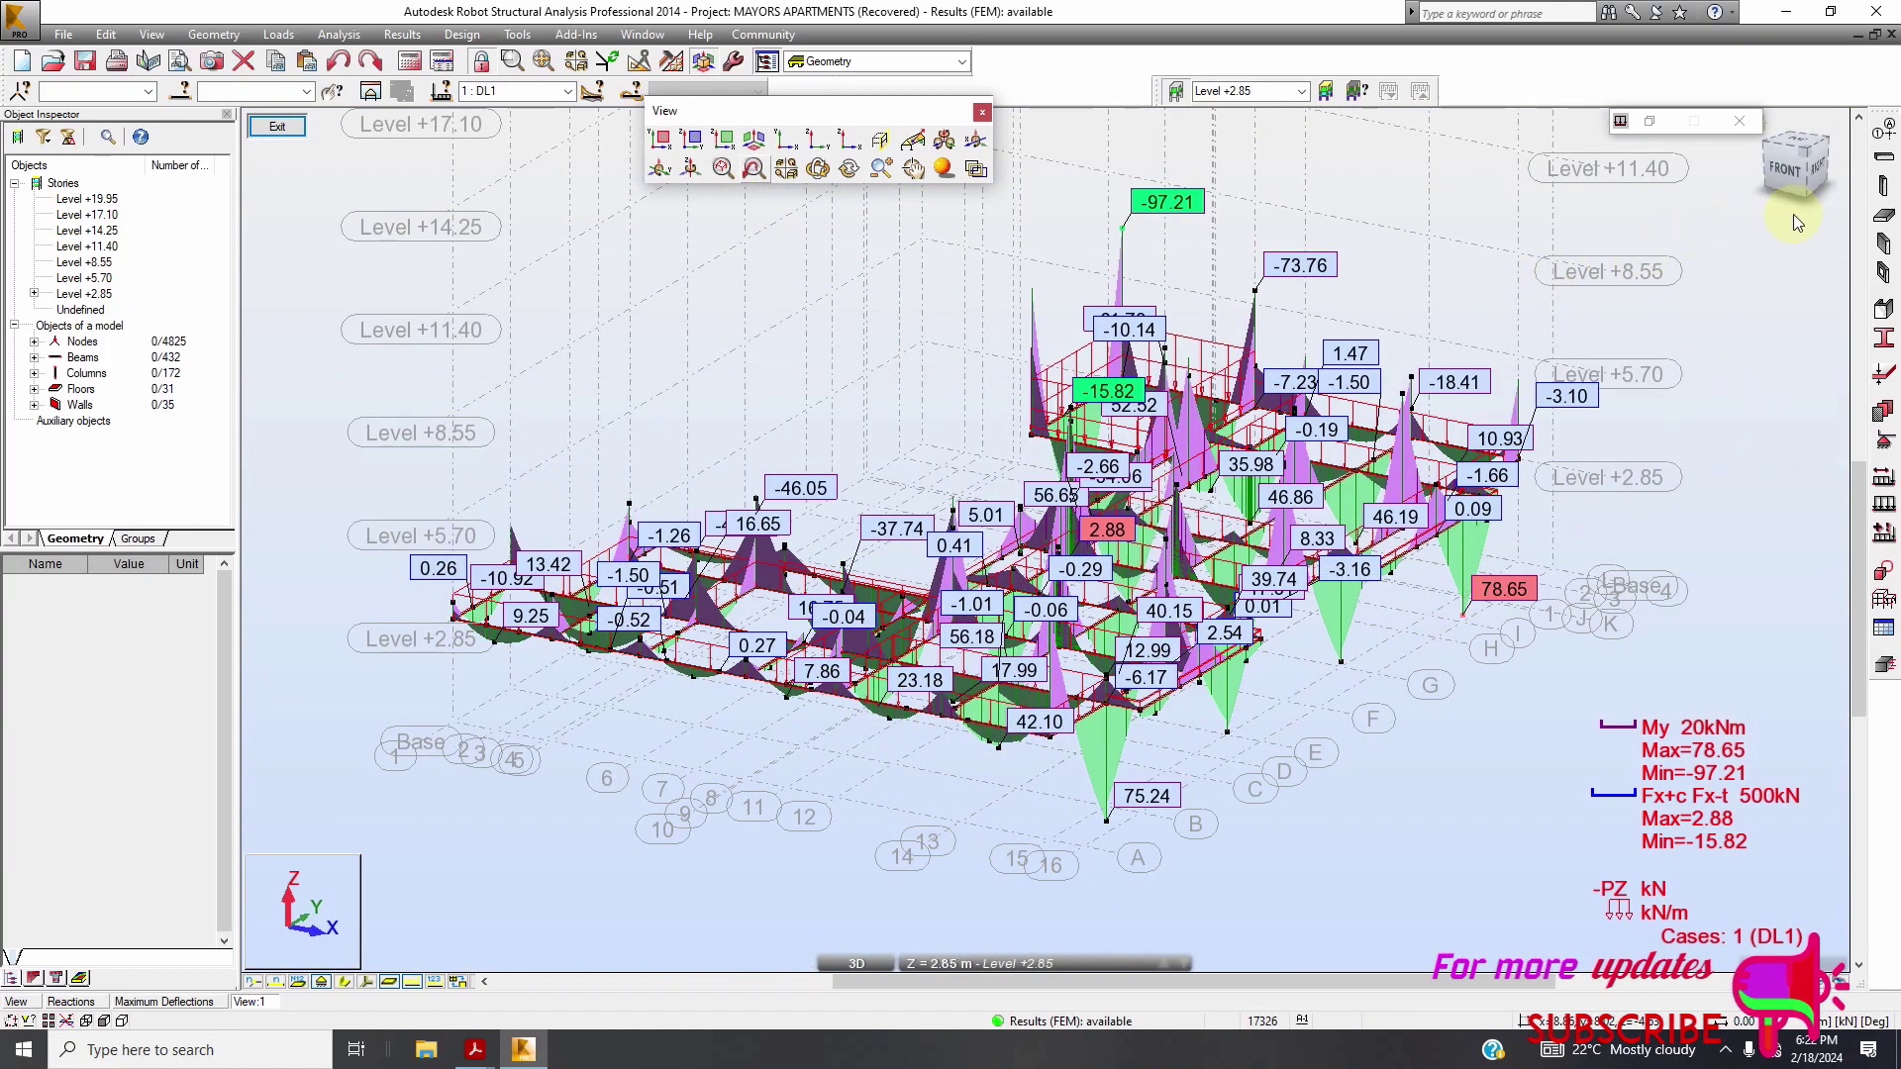
left_click(1803, 180)
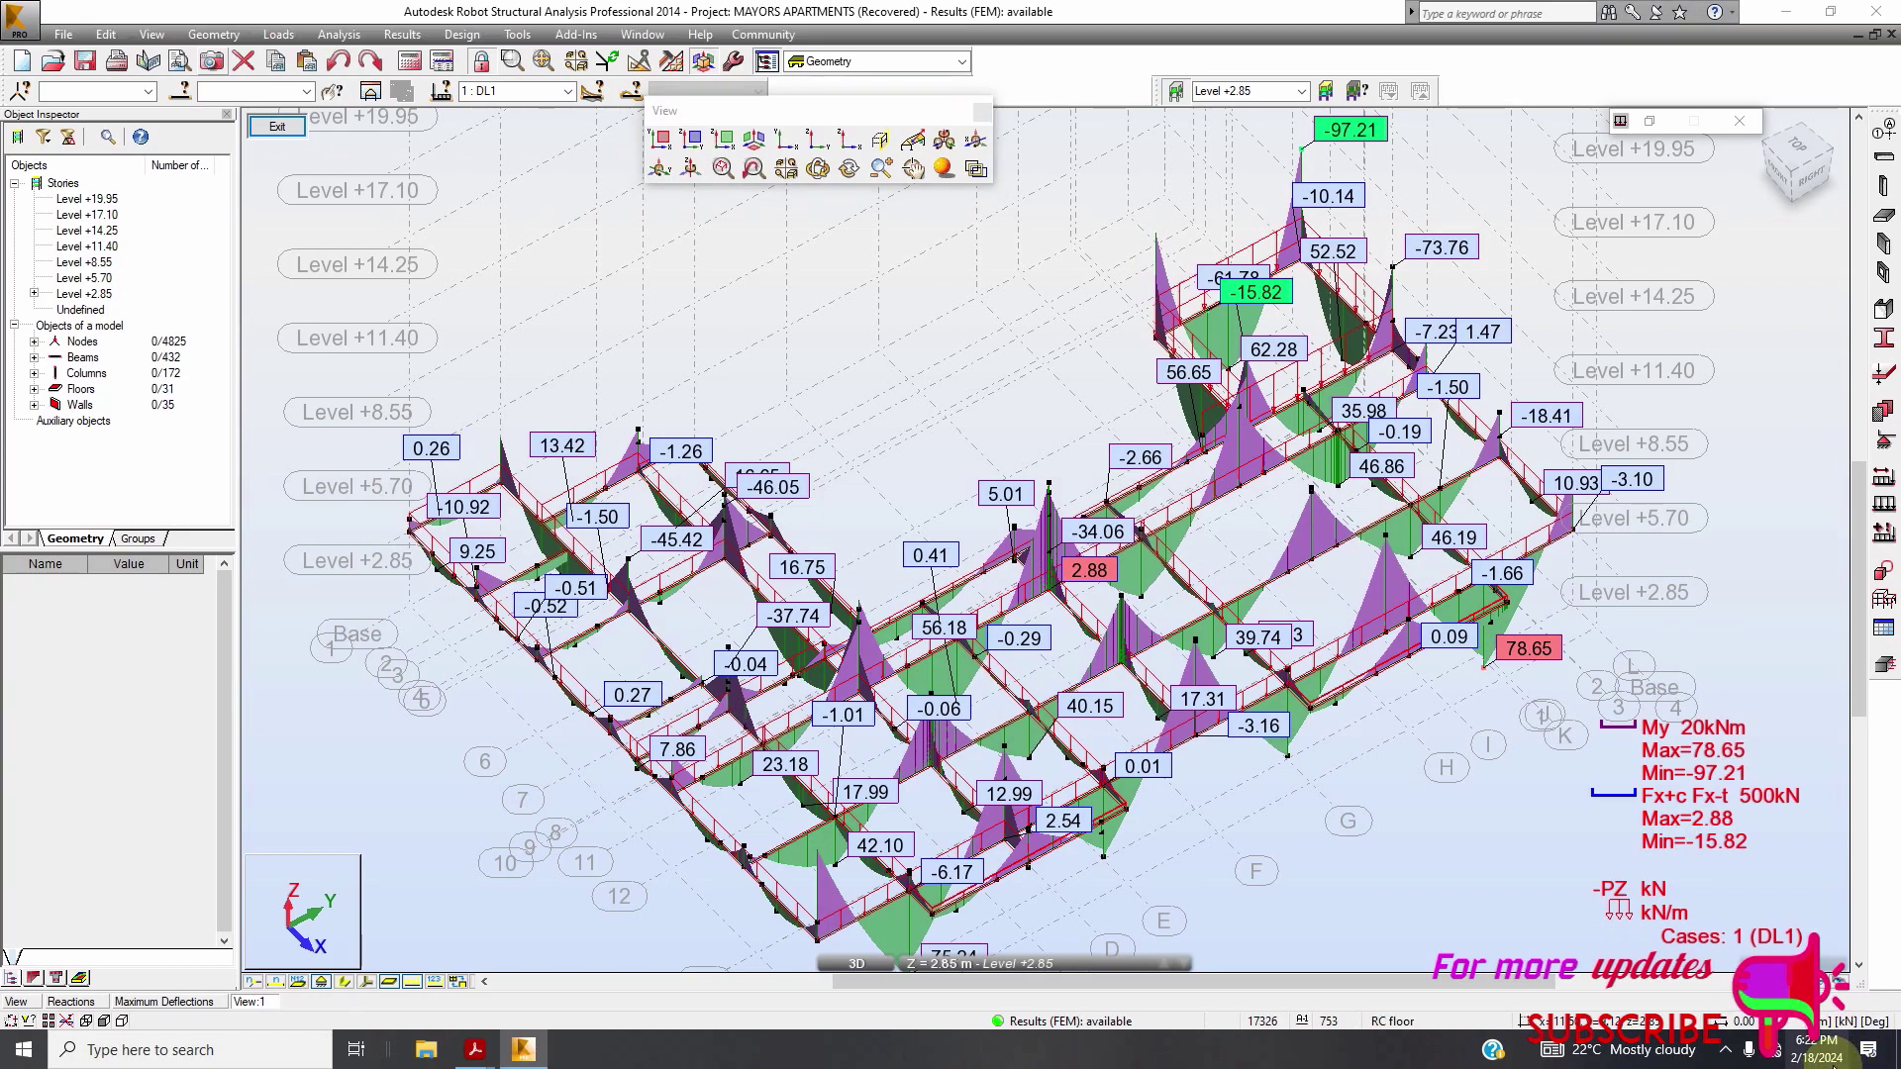
left_click(1867, 1052)
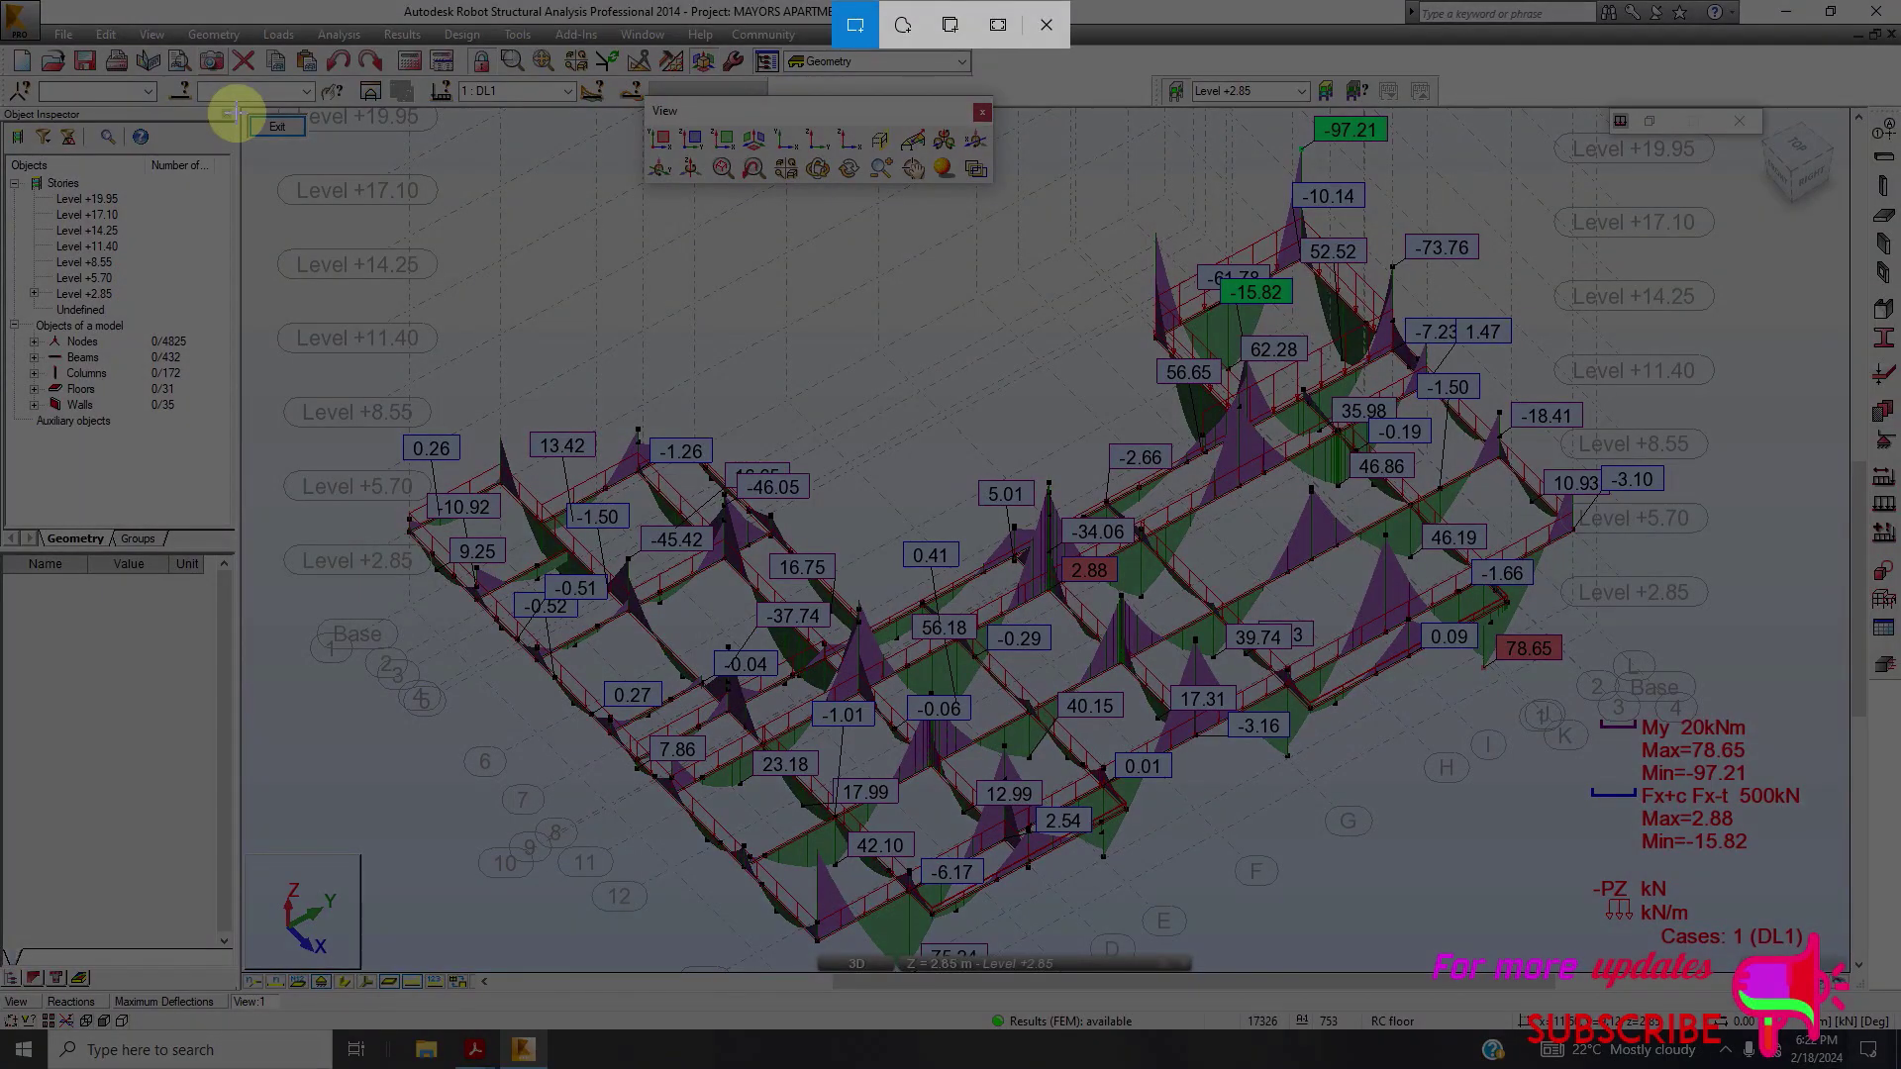
left_click_drag(235, 111, 1708, 976)
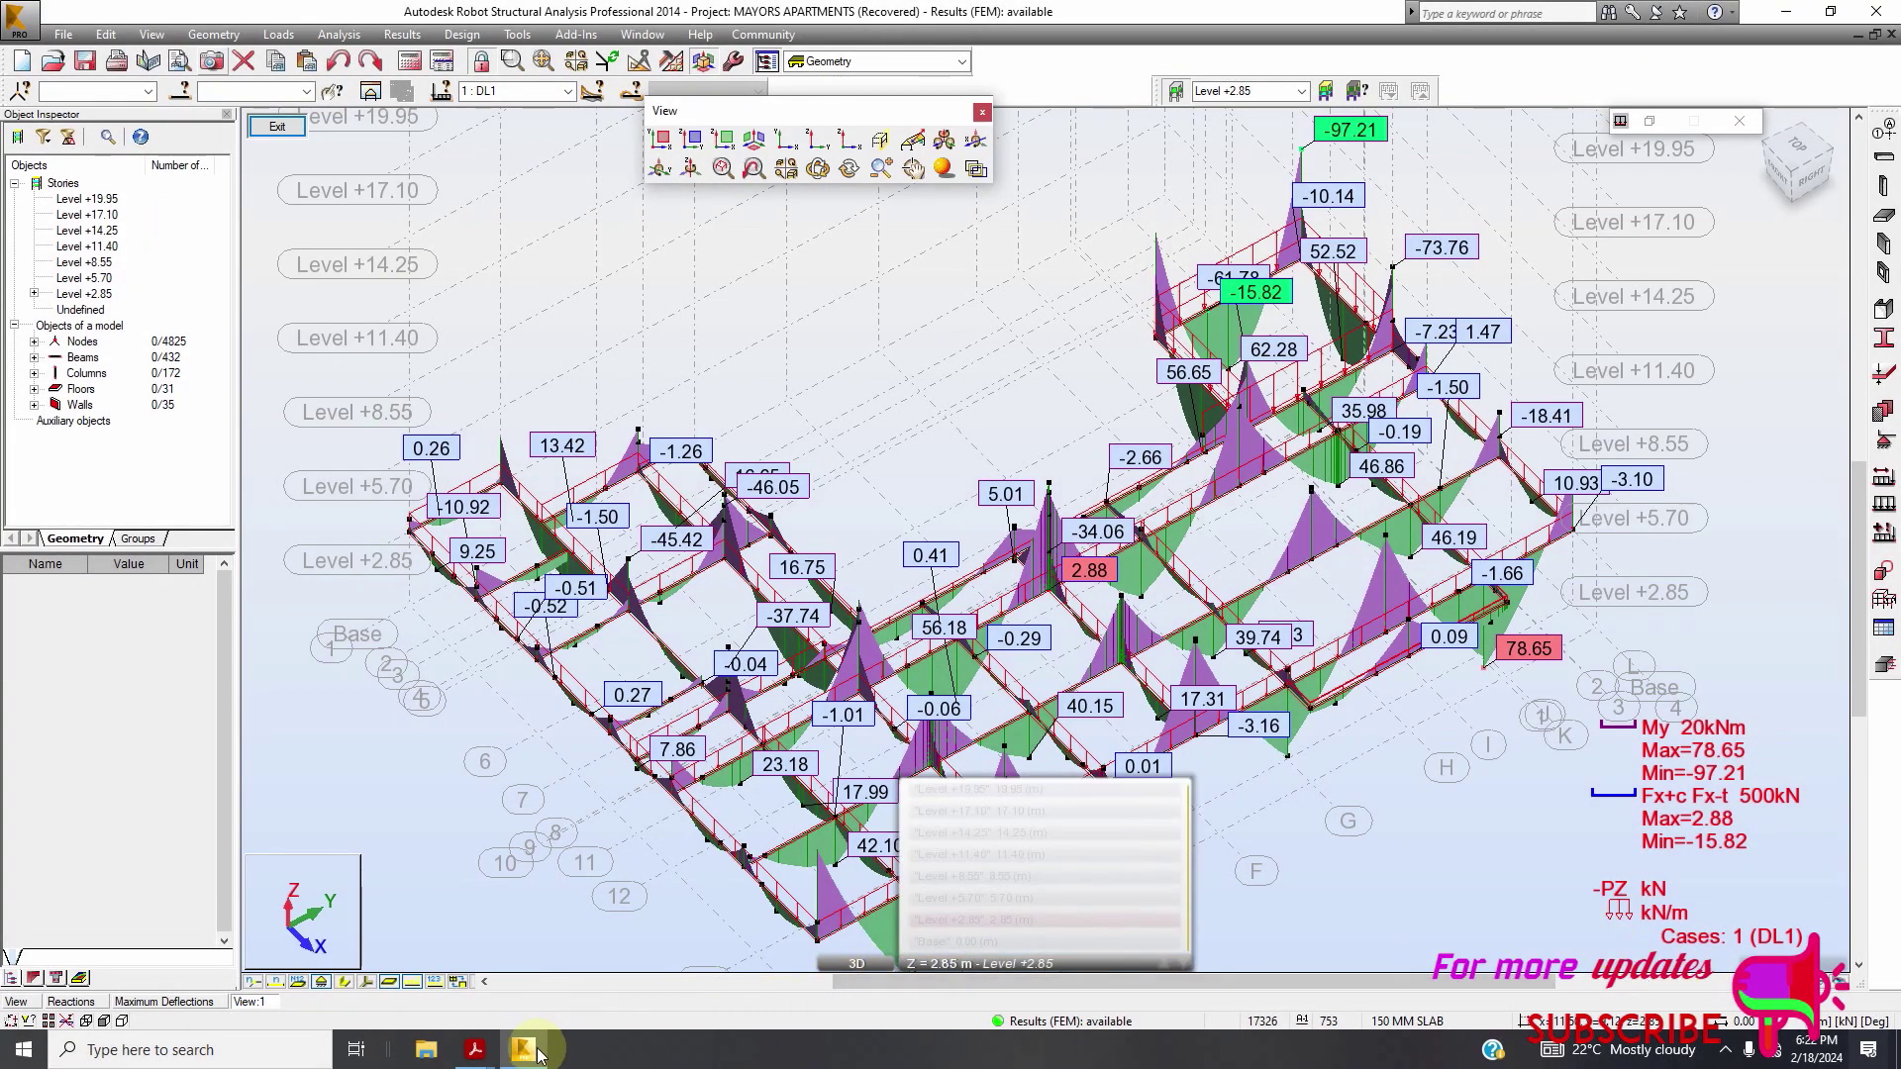
Switch to the Sofia Design Calcs PDF and review its BENDING MOMENTS FOR BEAMS and column axial load figures
mouse_move(475, 1048)
left_click(524, 1020)
scroll(681, 670, "down", 3)
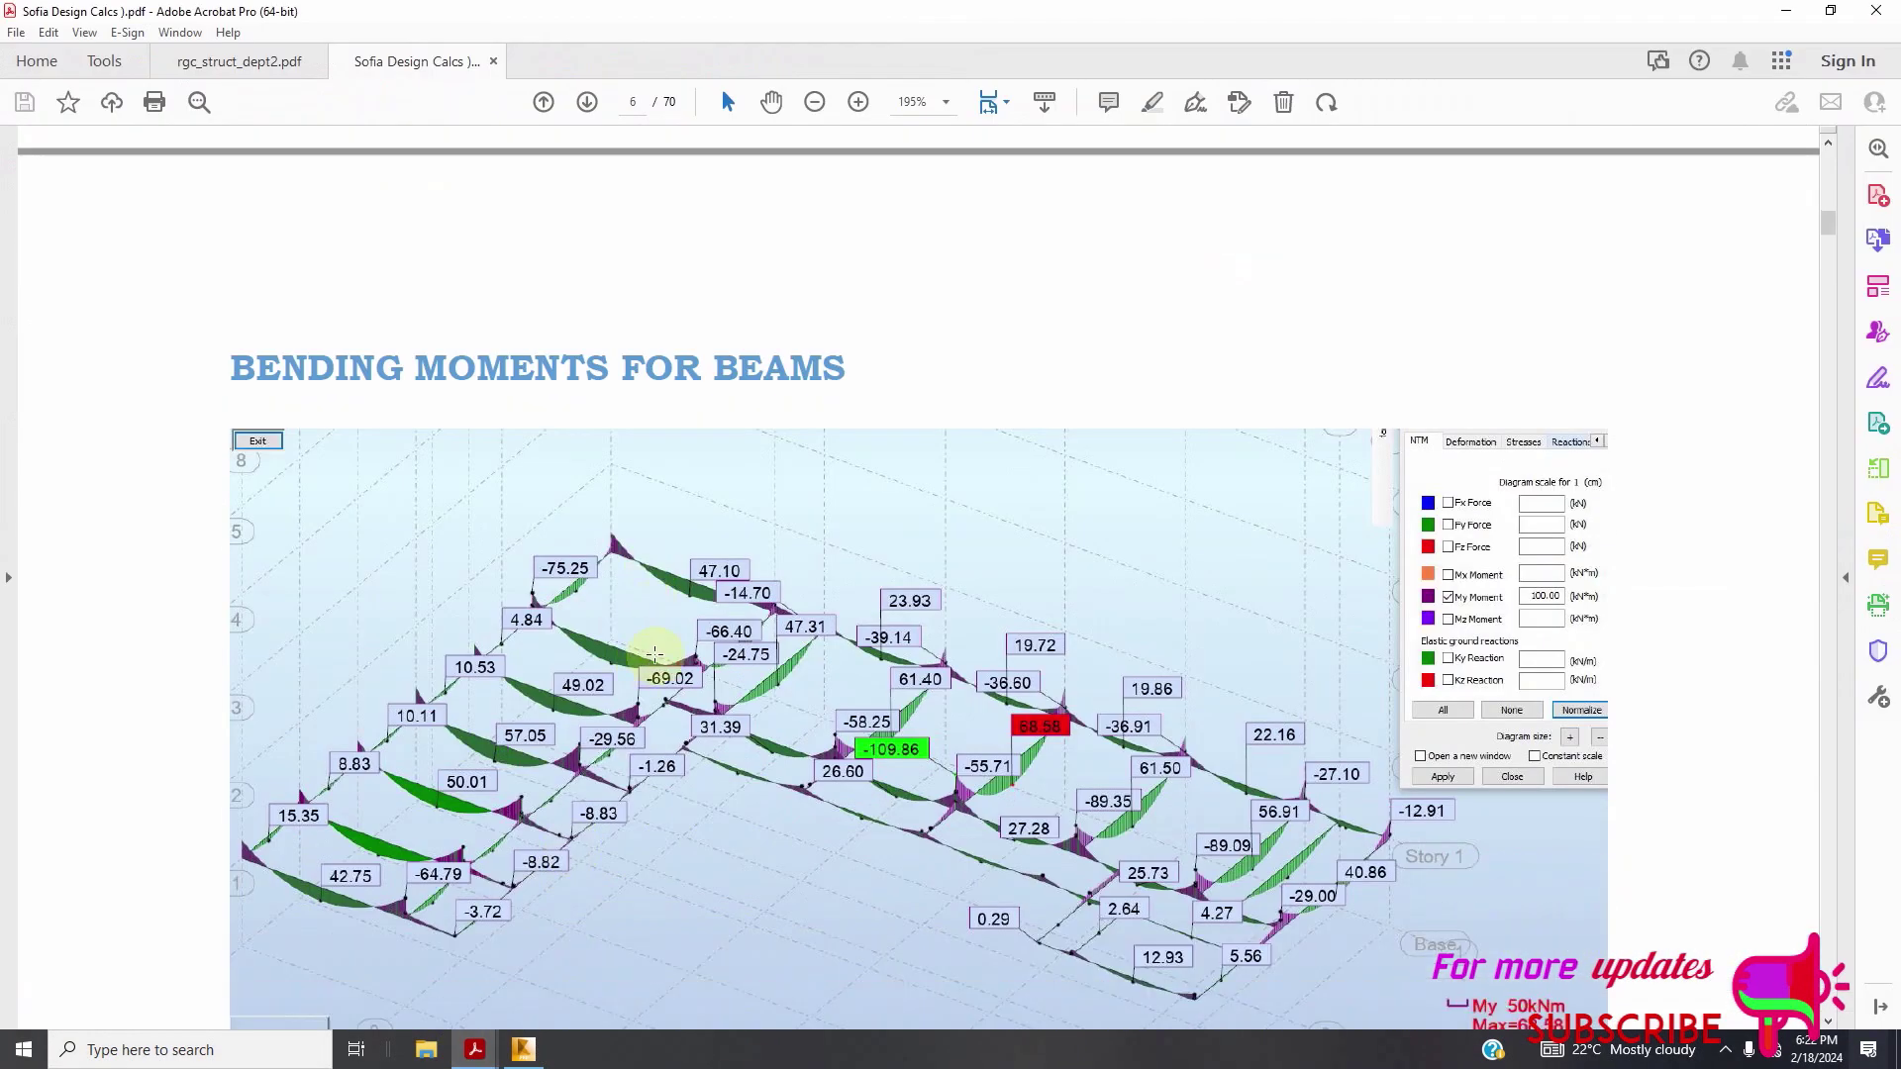
scroll(681, 669, "up", 3)
scroll(681, 669, "up", 10)
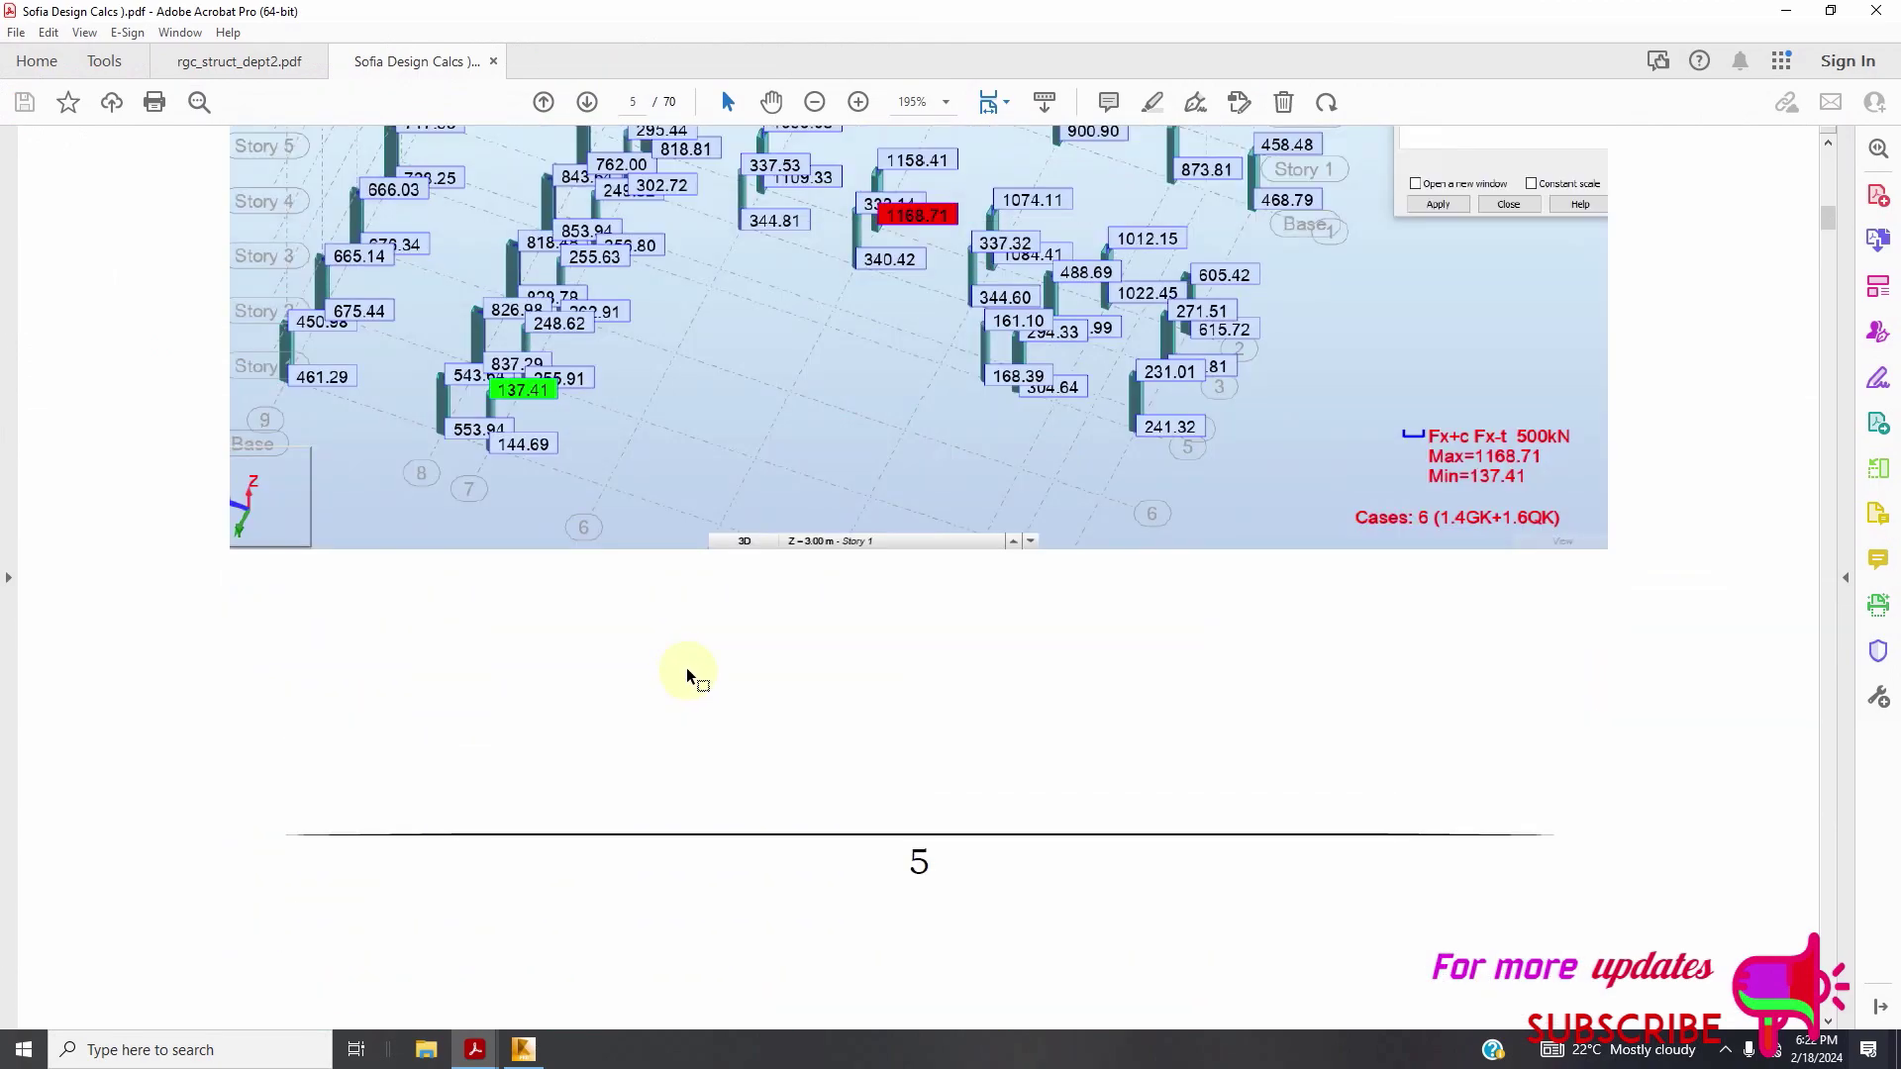
scroll(827, 574, "down", 5)
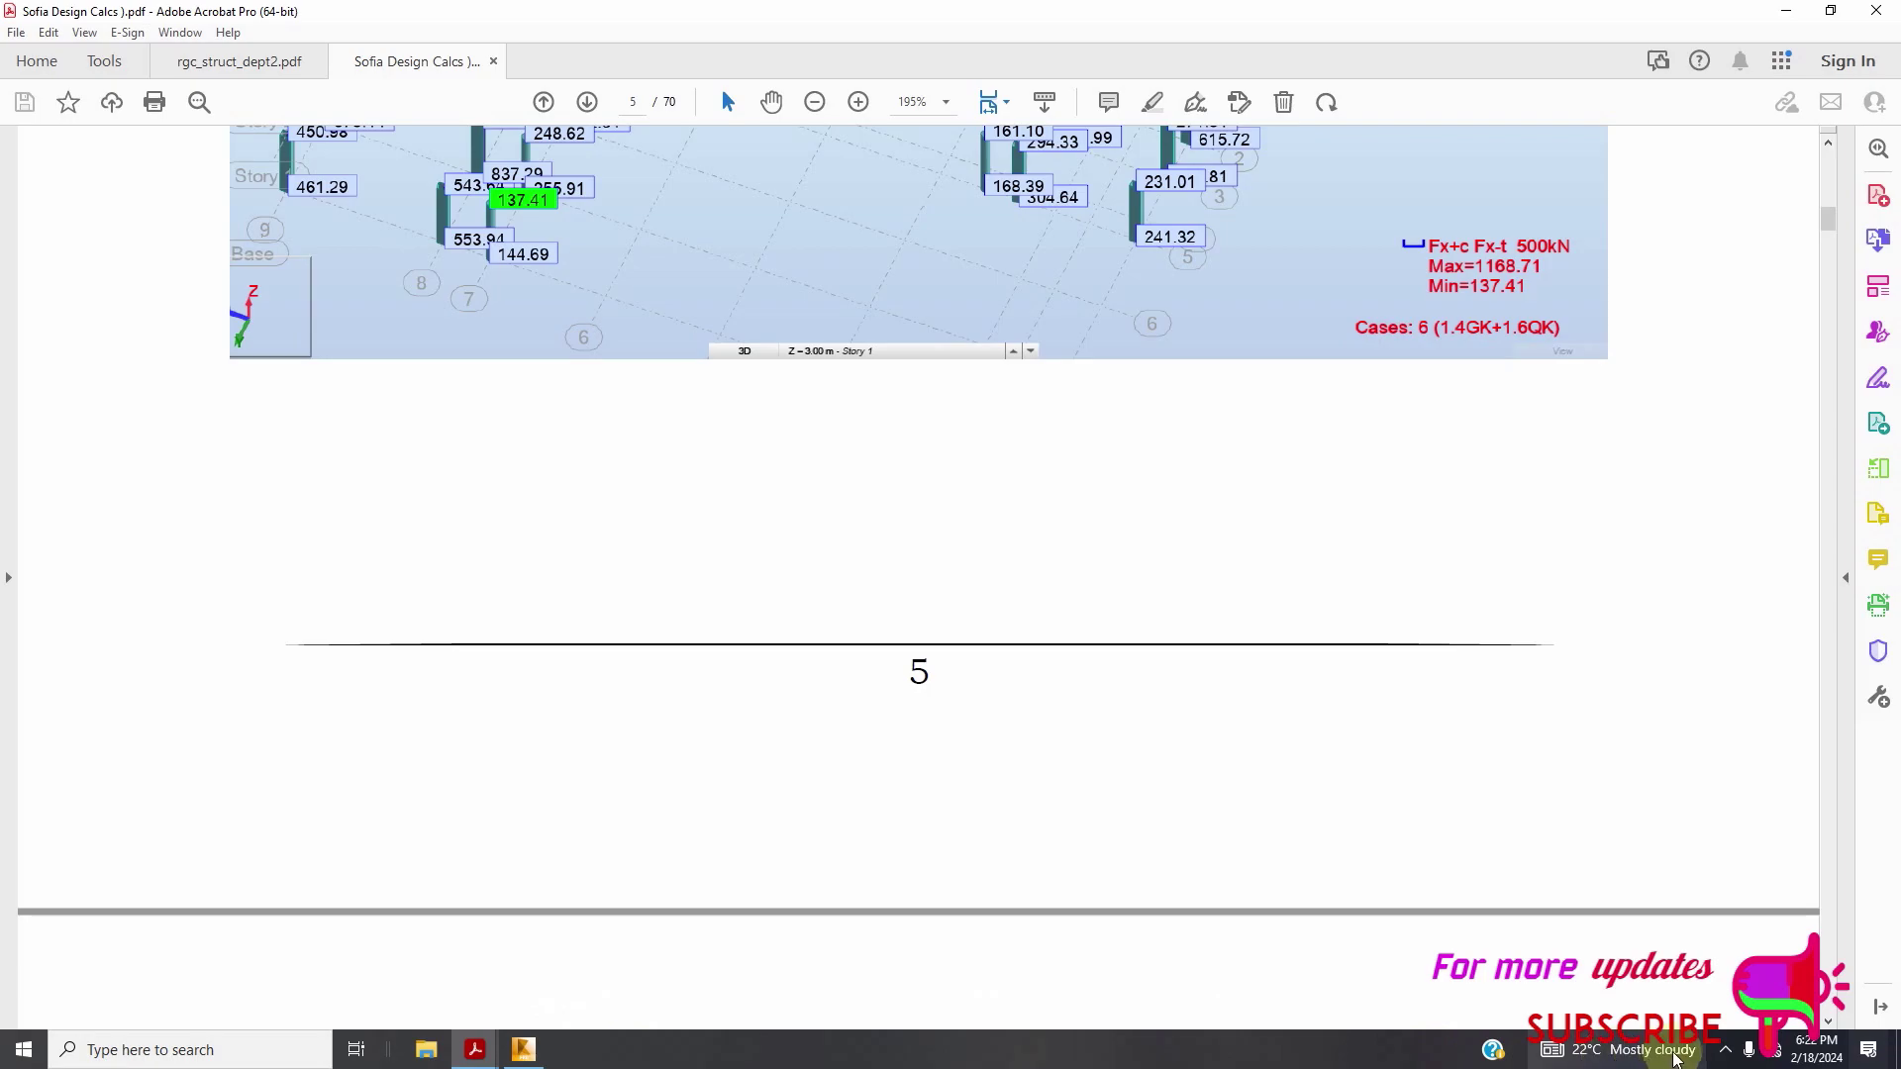
left_click(1726, 1052)
left_click(1703, 1012)
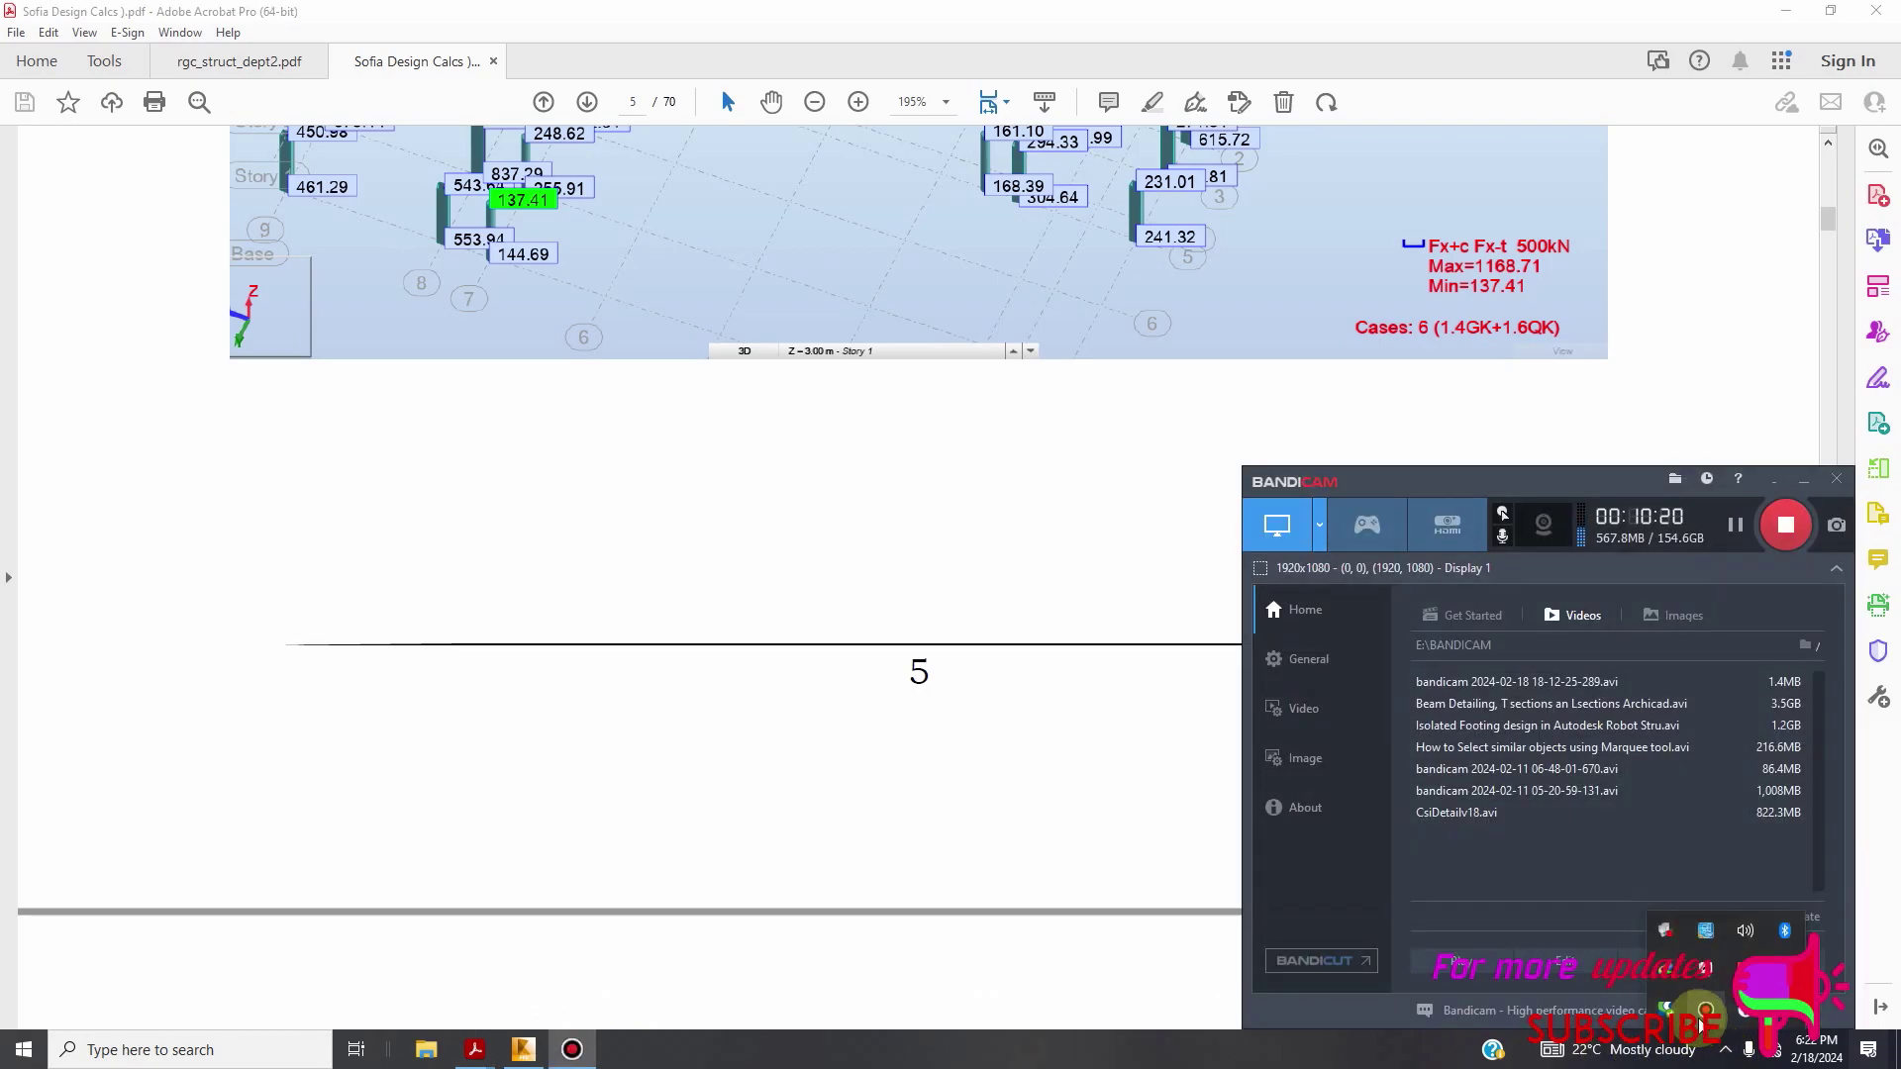